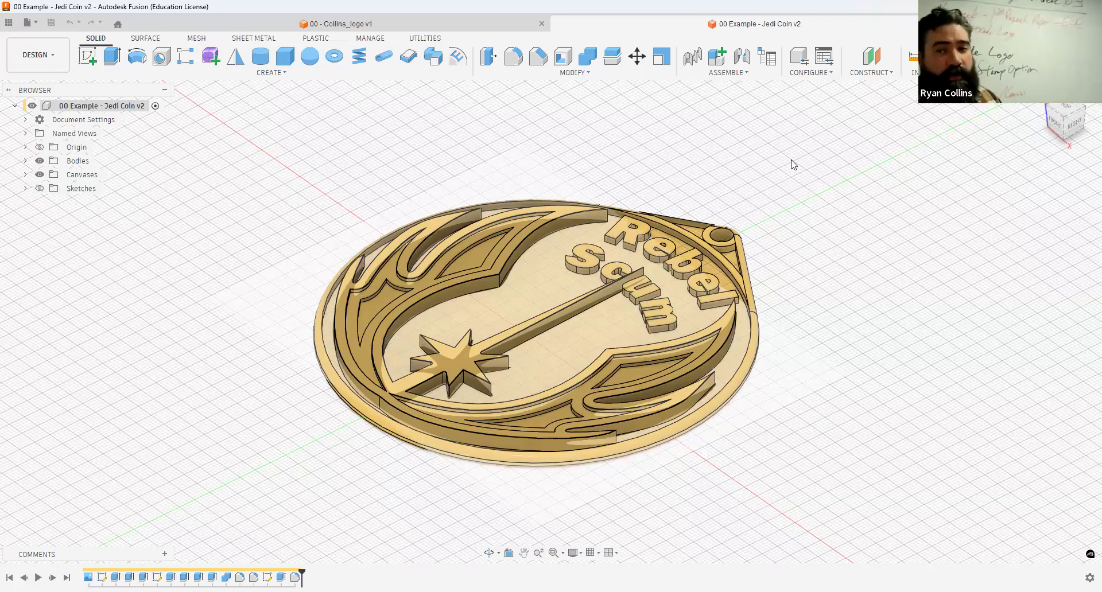
# Step: Create a new Part Design document with millimeter and gram units, leaving its design type as Part
pyautogui.click(912, 20)
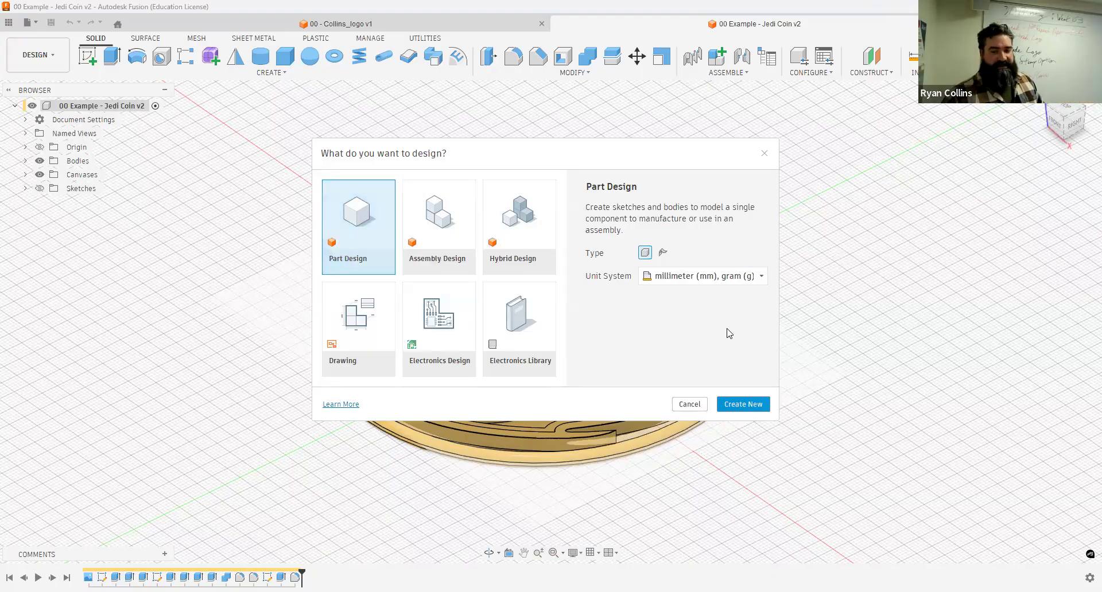
pyautogui.click(744, 405)
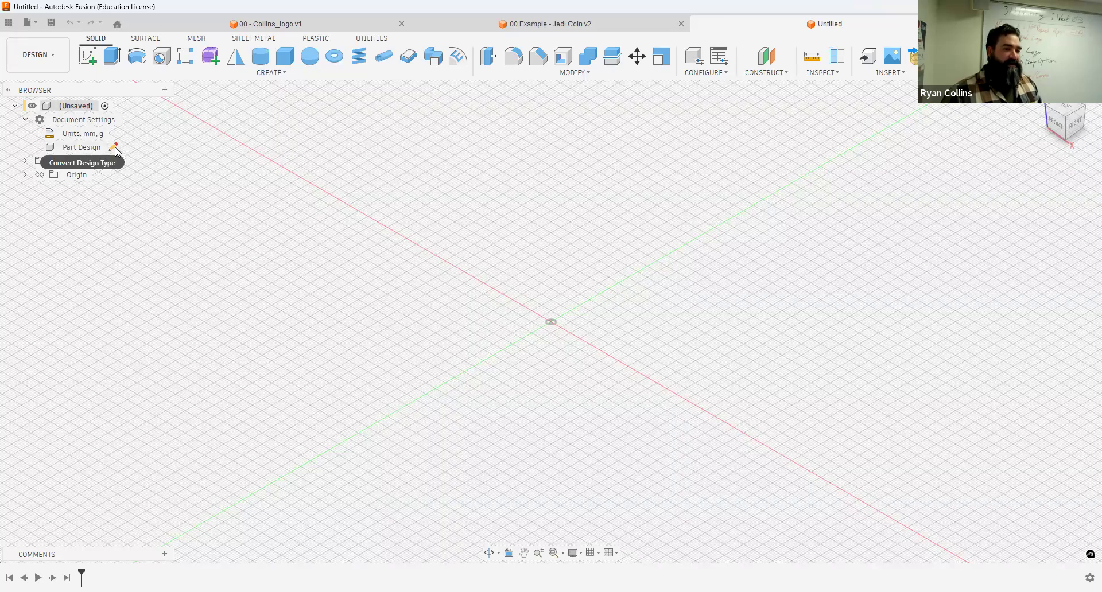
pyautogui.click(114, 148)
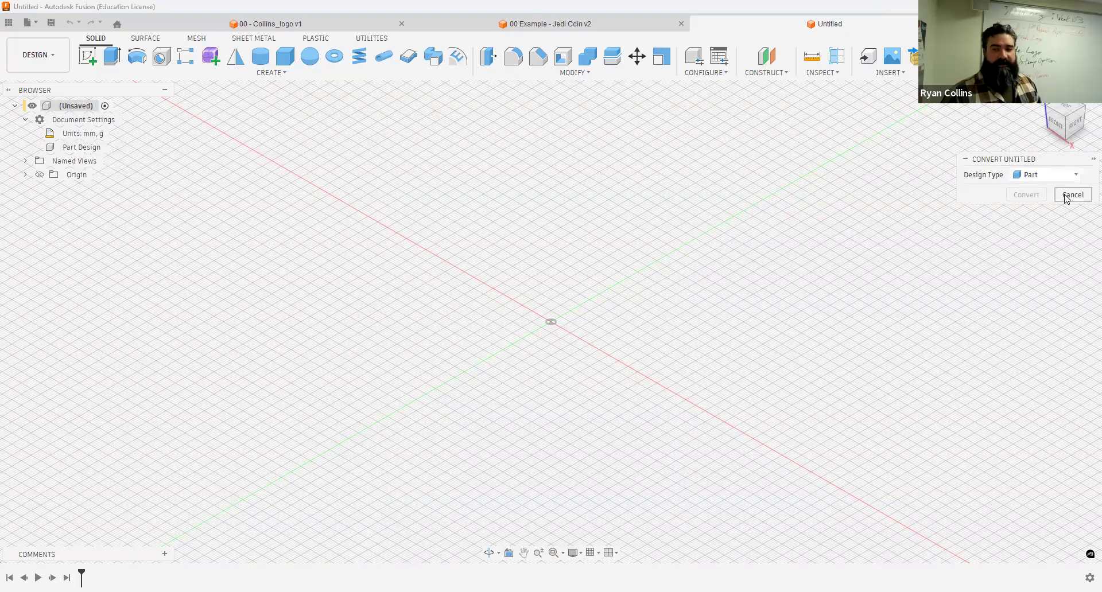
pyautogui.click(1067, 195)
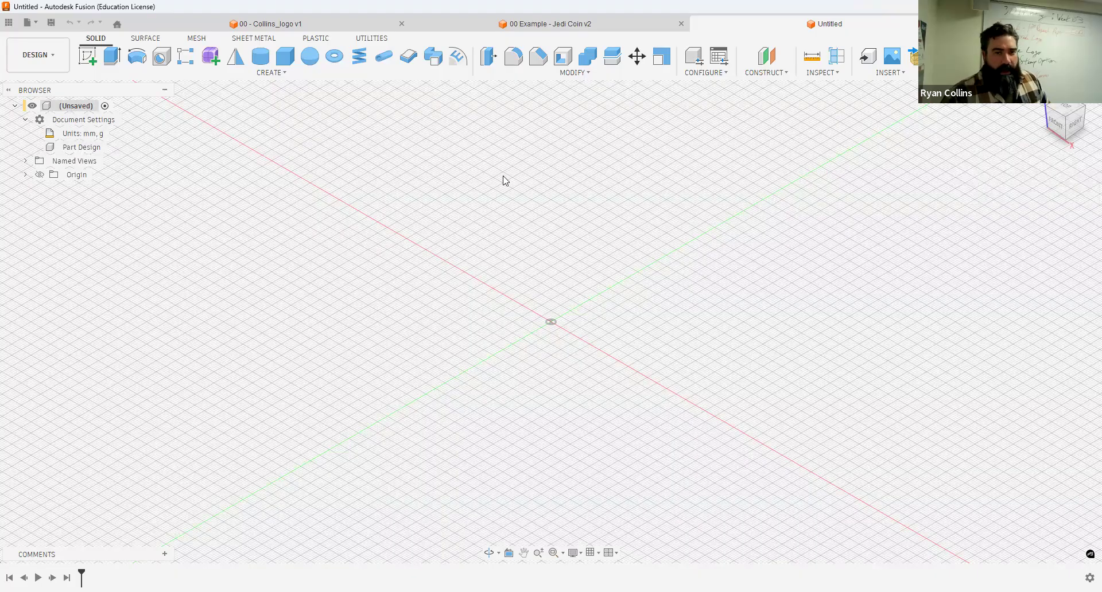
# Step: Start a sketch on the horizontal origin plane and draw a wavy open Fit Point Spline through seven points
pyautogui.click(87, 56)
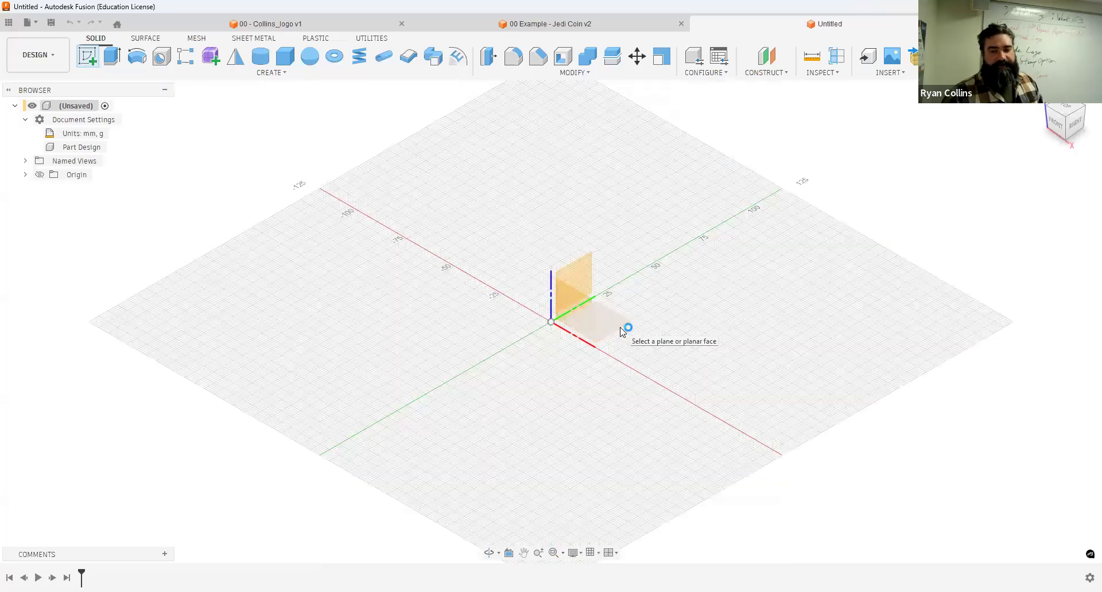
pyautogui.click(597, 323)
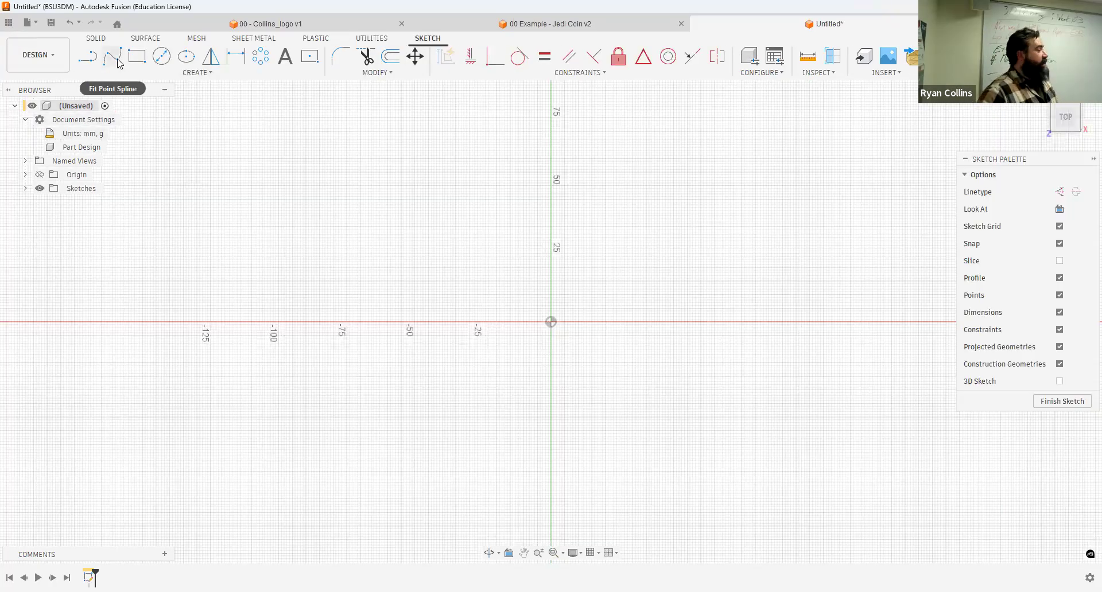
pyautogui.click(118, 60)
pyautogui.click(167, 219)
pyautogui.click(265, 164)
pyautogui.click(259, 259)
pyautogui.click(516, 314)
pyautogui.click(646, 202)
pyautogui.click(728, 319)
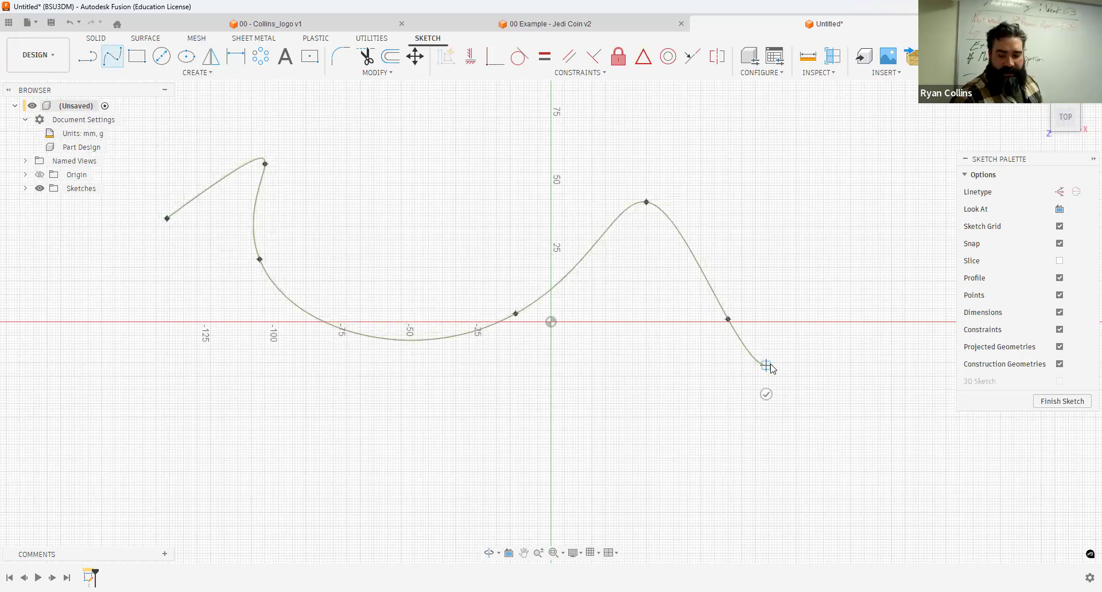
pyautogui.click(767, 366)
pyautogui.press('Return')
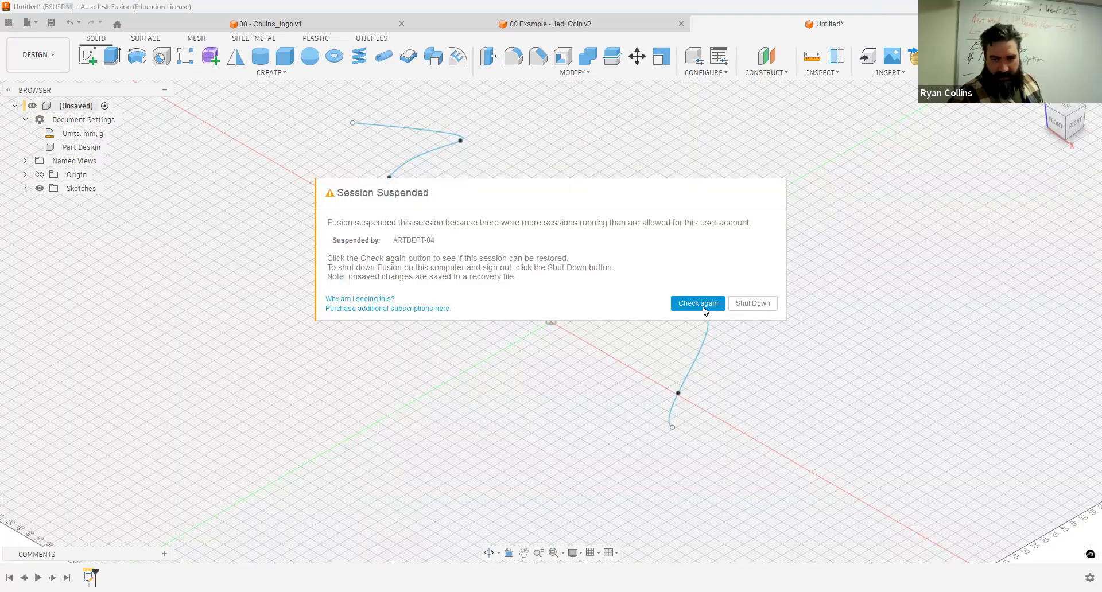
# Step: Shut down the suspended session and hide the data panel in the reopened Jedi Coin design
pyautogui.click(749, 304)
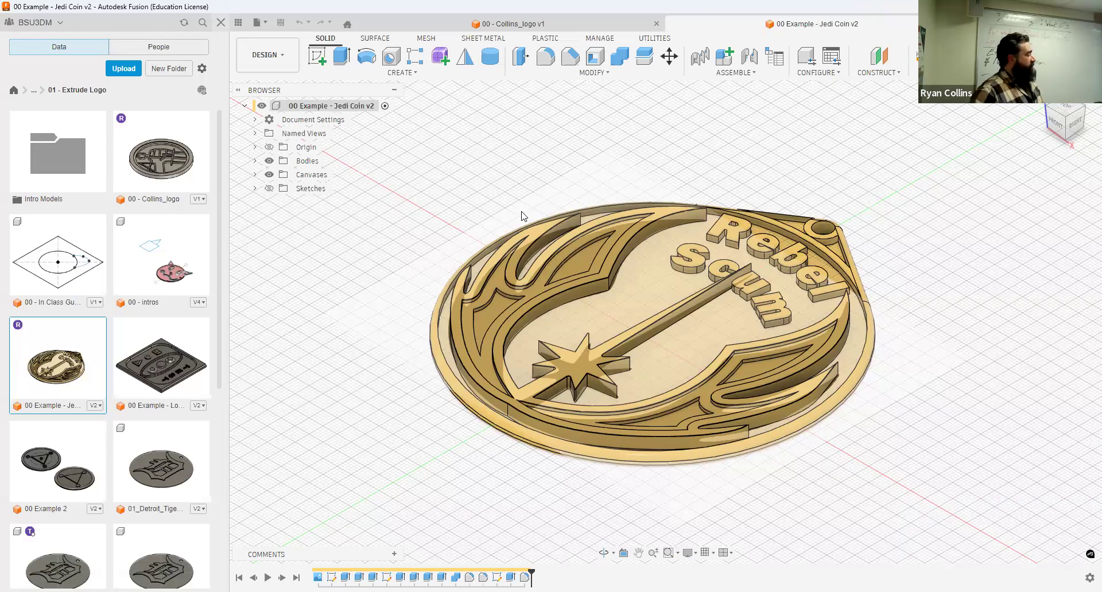
pyautogui.hotkey('ctrl', 'alt', 'p')
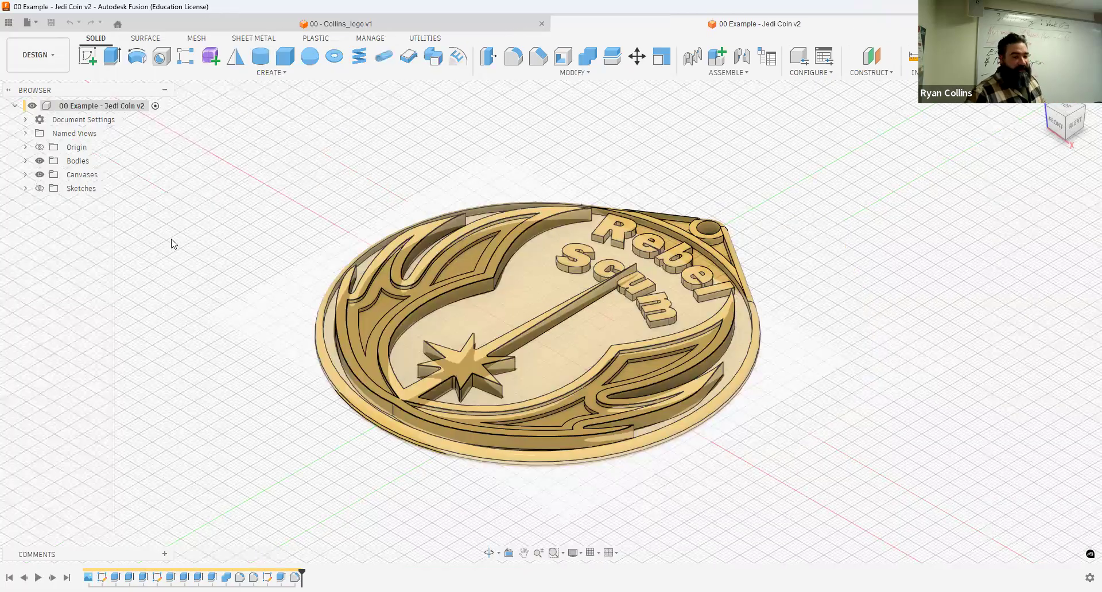
# Step: Show the Jedi Coin's sketches and hide its bodies and canvases
pyautogui.click(39, 188)
pyautogui.click(40, 160)
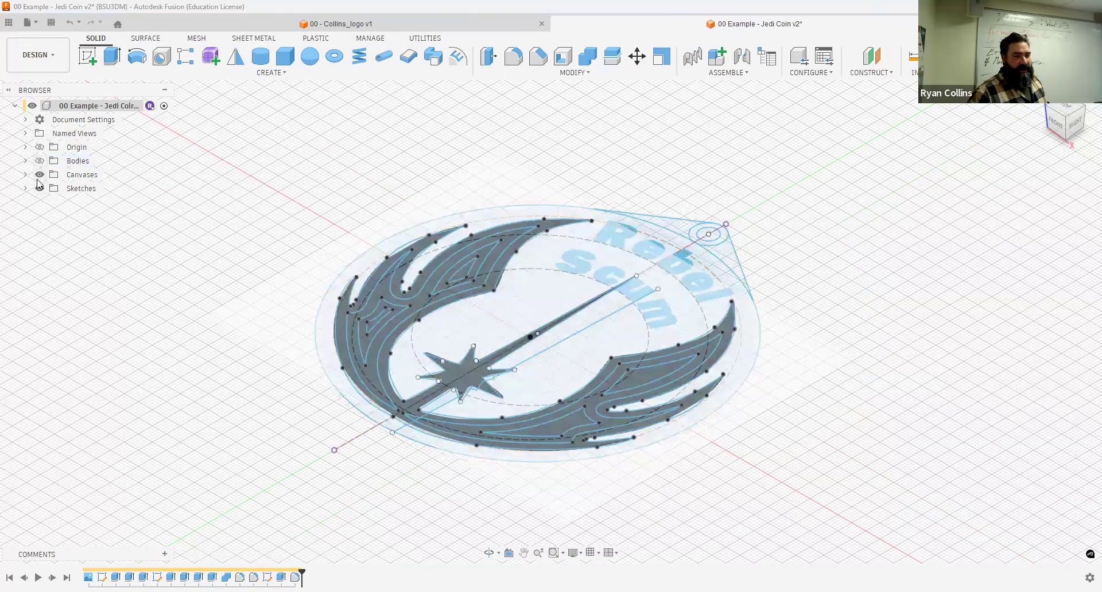
pyautogui.click(40, 175)
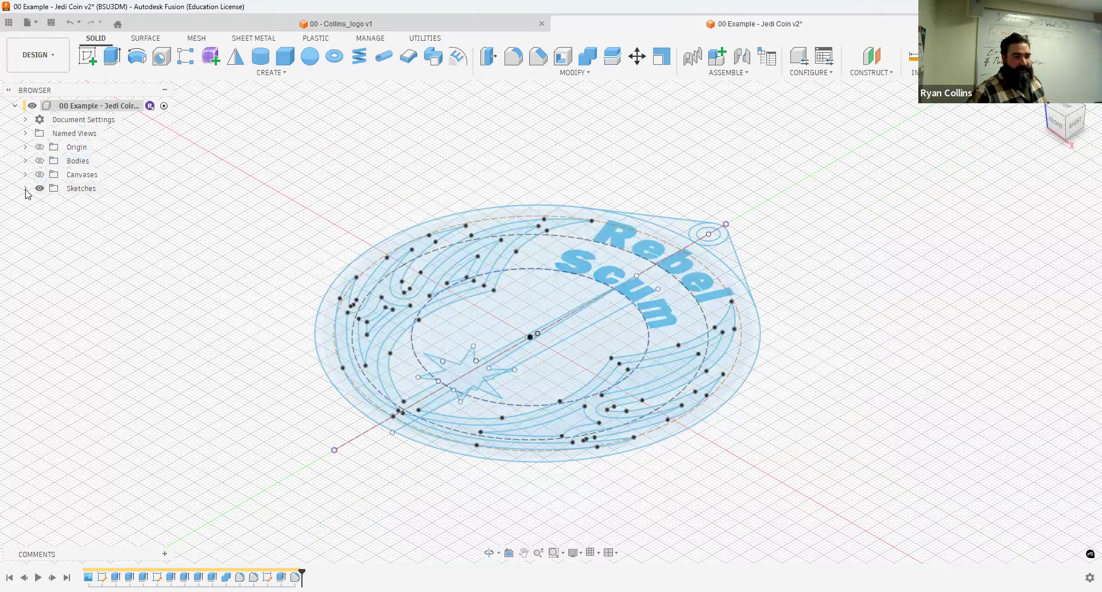
# Step: Expand the list of sketches and inspect Sketch3, Sketch1 and the winged emblem profile
pyautogui.doubleClick(75, 191)
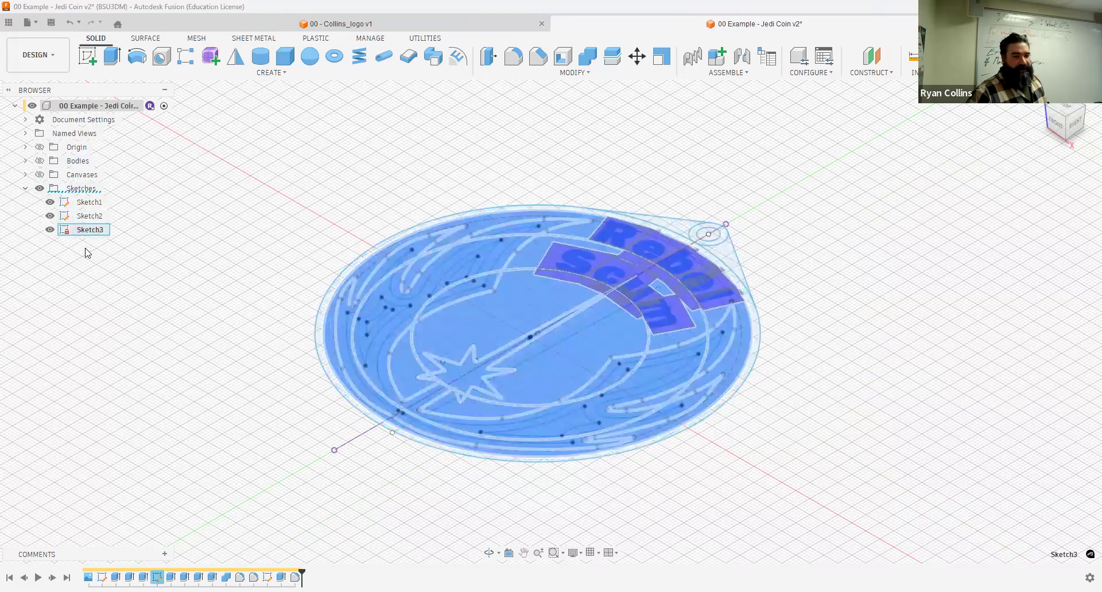
pyautogui.click(88, 230)
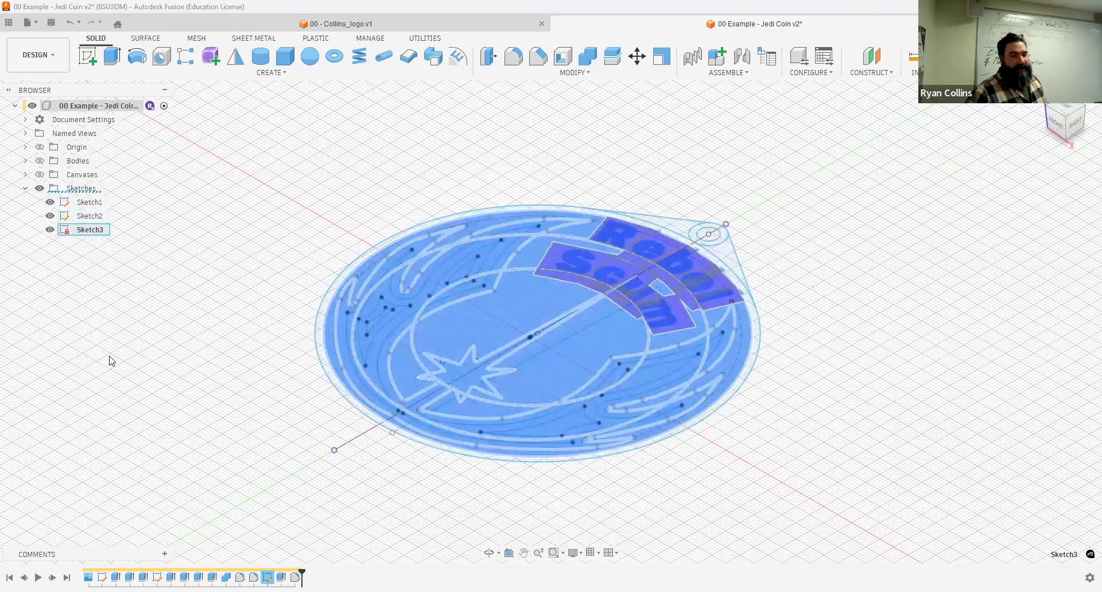
pyautogui.click(92, 237)
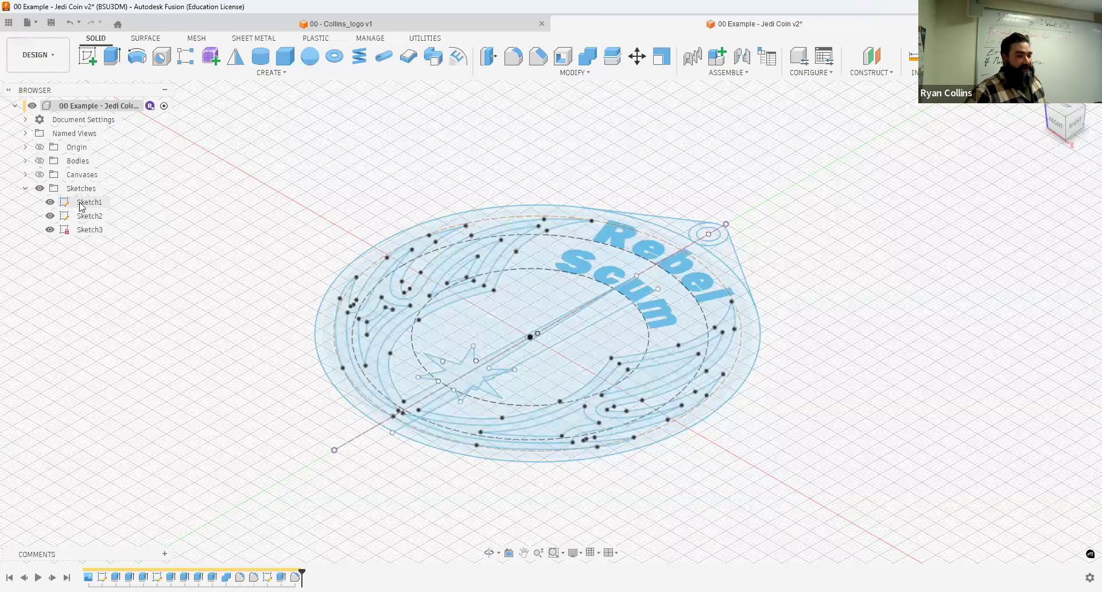
pyautogui.click(65, 208)
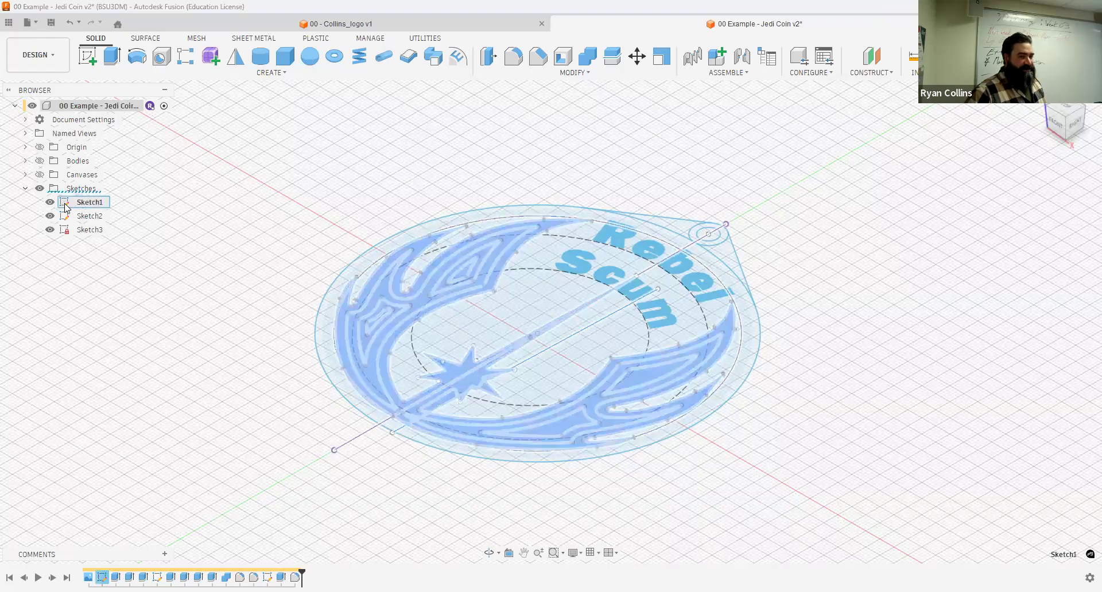
pyautogui.rightClick(66, 207)
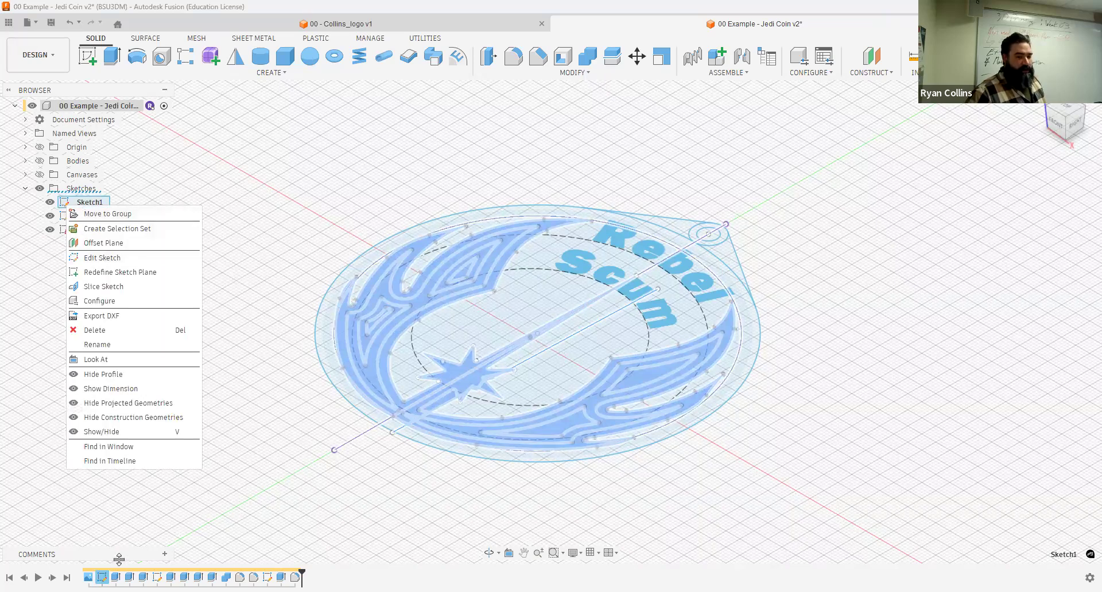
pyautogui.click(76, 197)
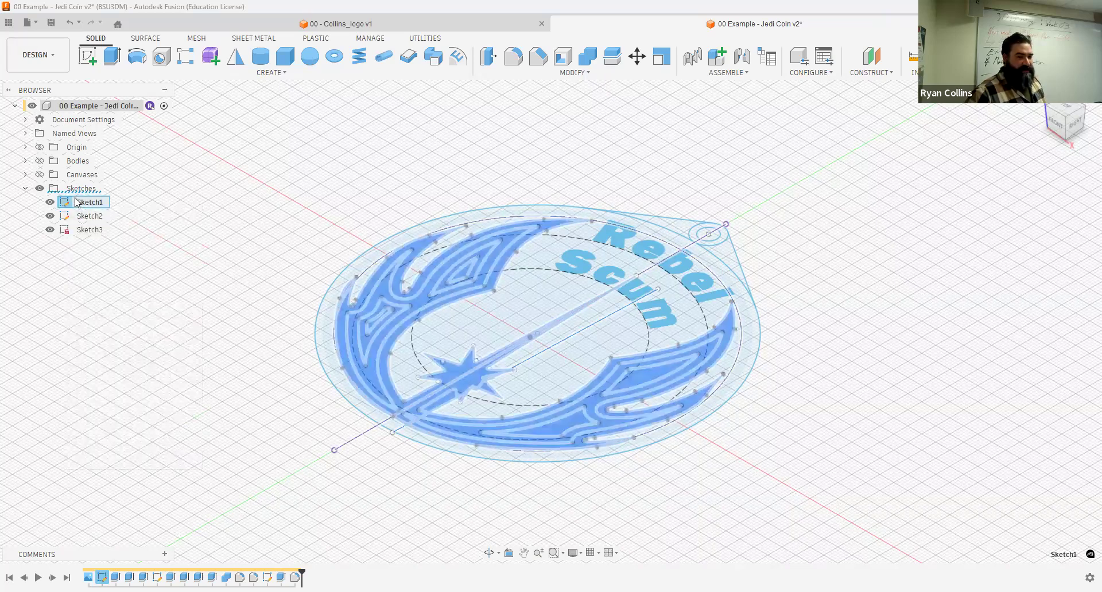
pyautogui.click(383, 296)
pyautogui.click(383, 296)
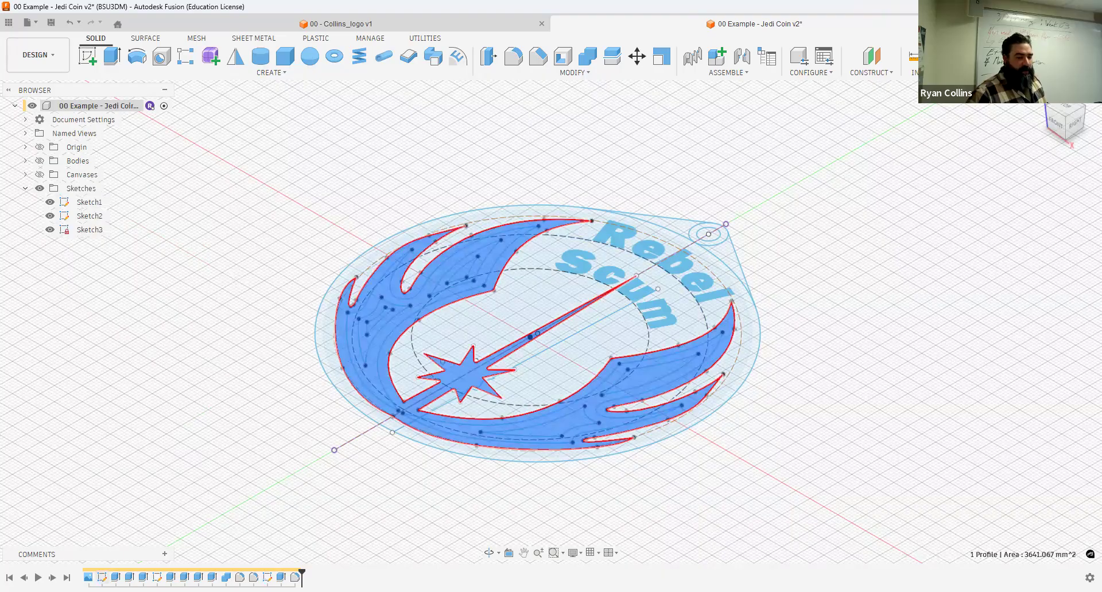
pyautogui.press('Escape')
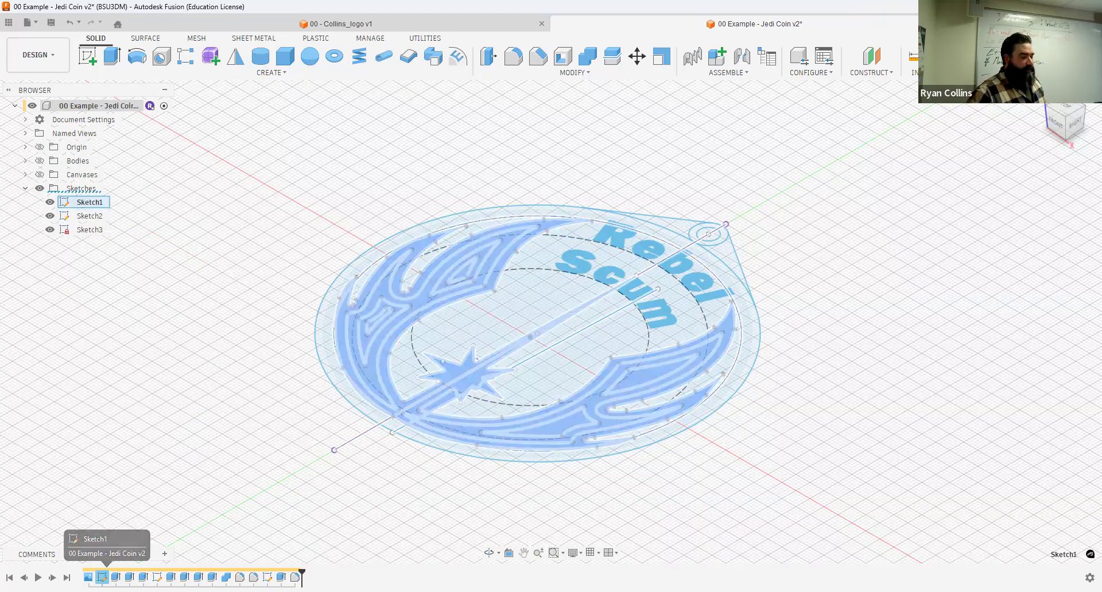
# Step: Open Sketch1 for editing and examine the emblem's curves and symmetry constraints around the vertical centerline
pyautogui.rightClick(103, 577)
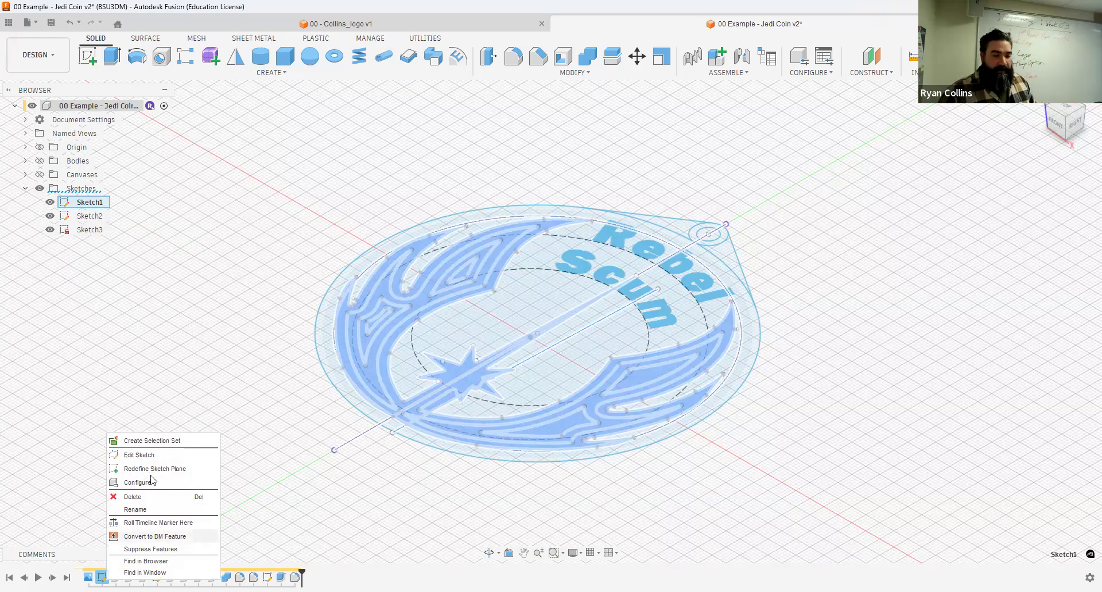
pyautogui.click(160, 458)
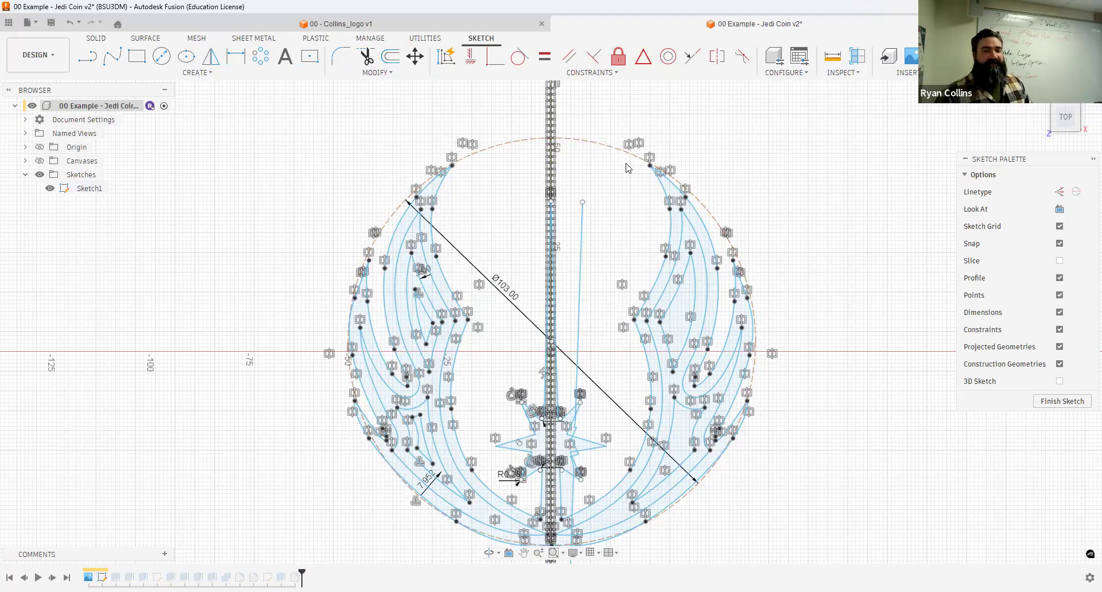
pyautogui.scroll(-1, 625, 175)
pyautogui.scroll(3, 652, 221)
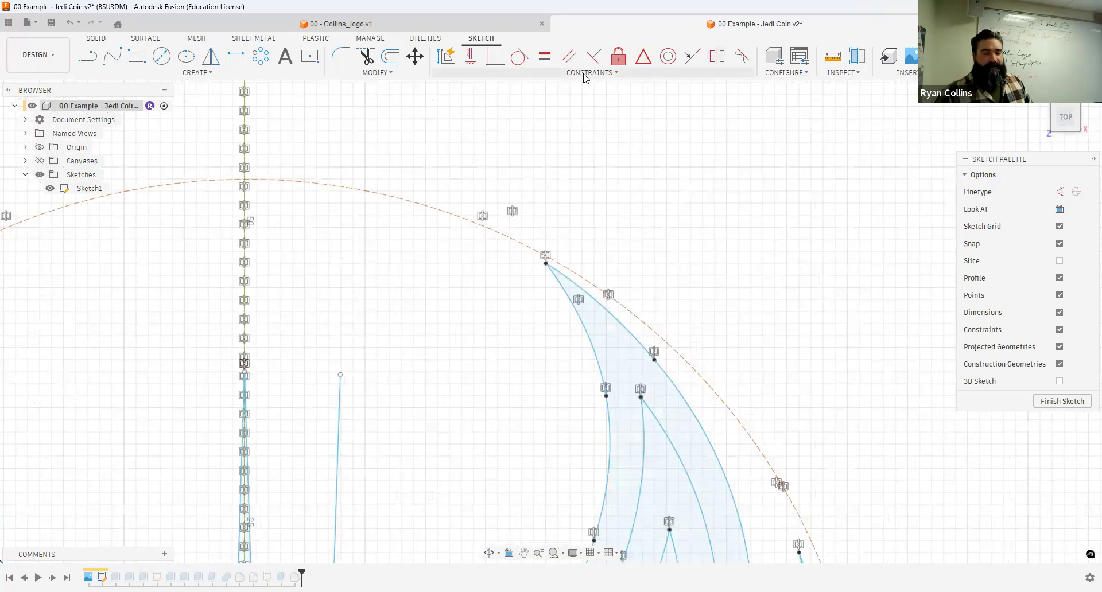
pyautogui.moveTo(473, 401); pyautogui.dragTo(541, 209, button='middle')
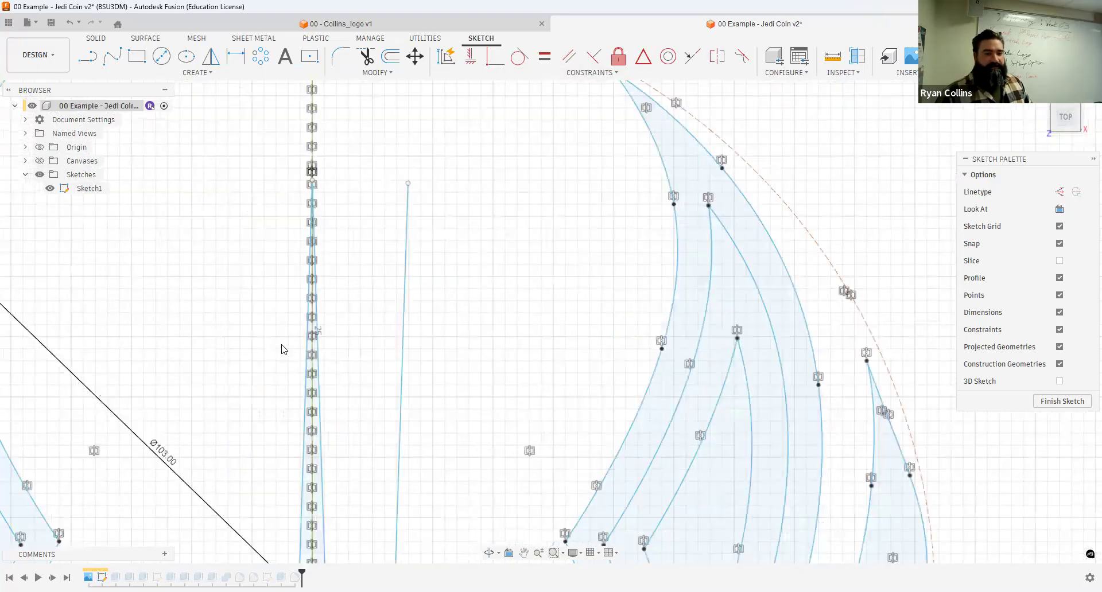
pyautogui.moveTo(379, 177); pyautogui.dragTo(455, 421, button='middle')
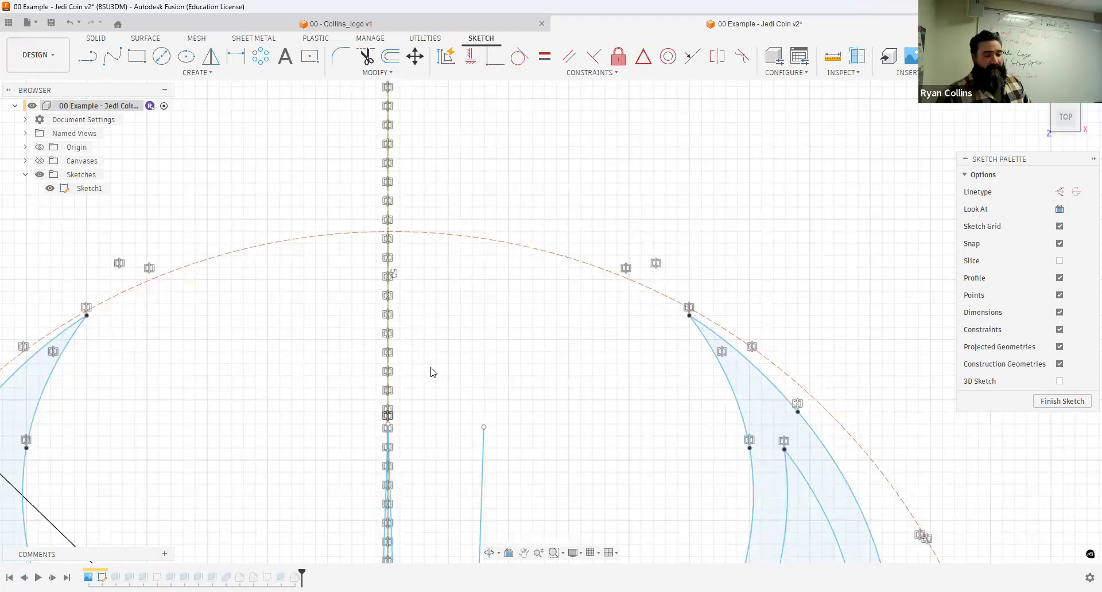
pyautogui.scroll(-2, 436, 369)
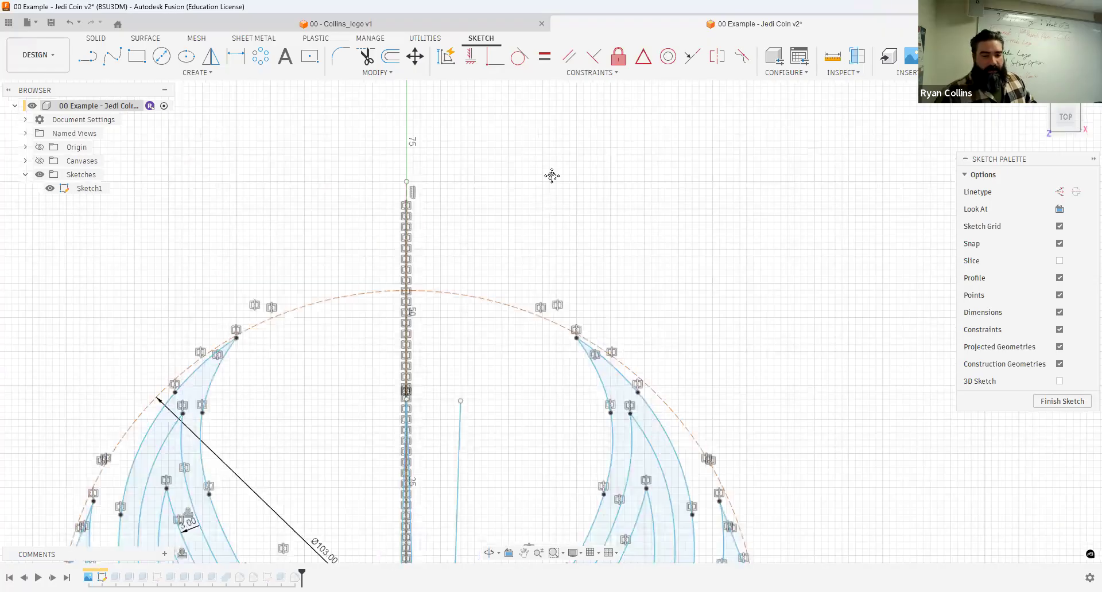
pyautogui.scroll(-3, 548, 292)
pyautogui.moveTo(478, 474); pyautogui.dragTo(548, 291, button='middle')
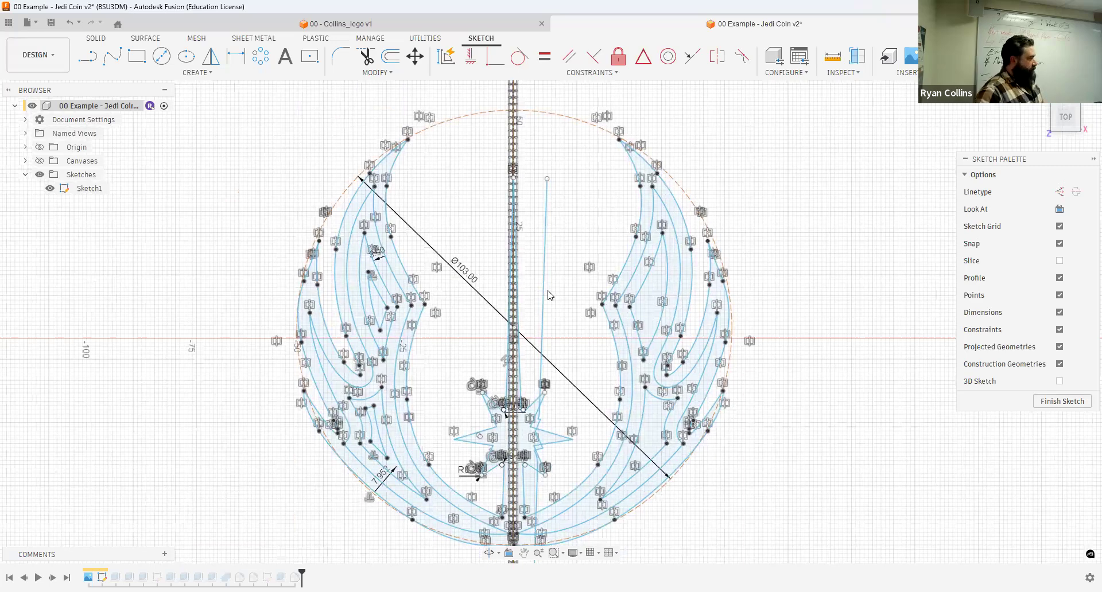
pyautogui.click(409, 421)
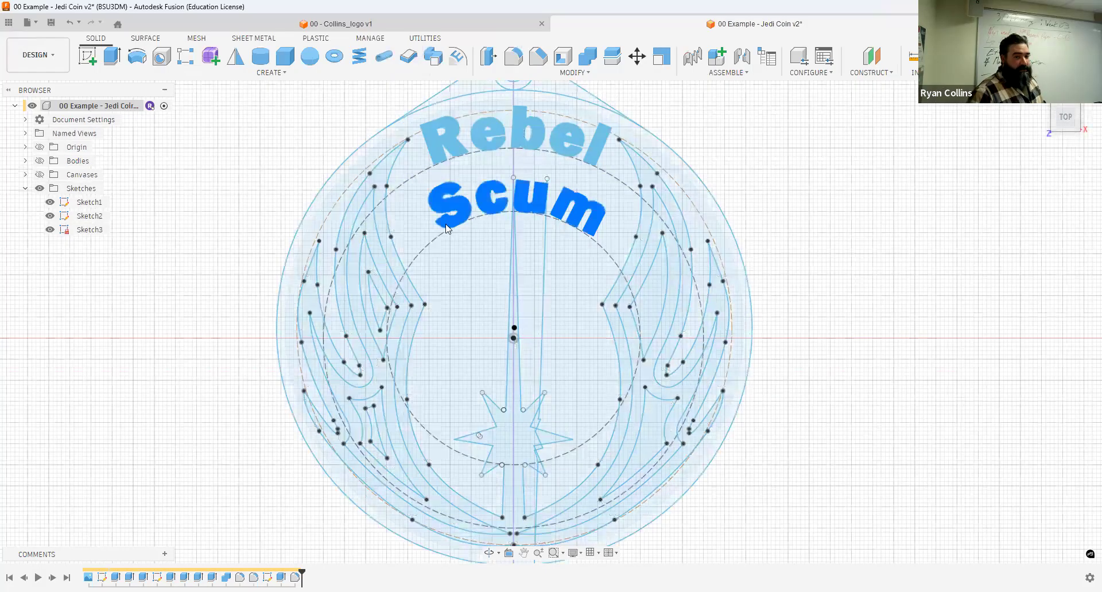
# Step: Show the coin's bodies again and rename Sketch3 as Text
pyautogui.click(39, 161)
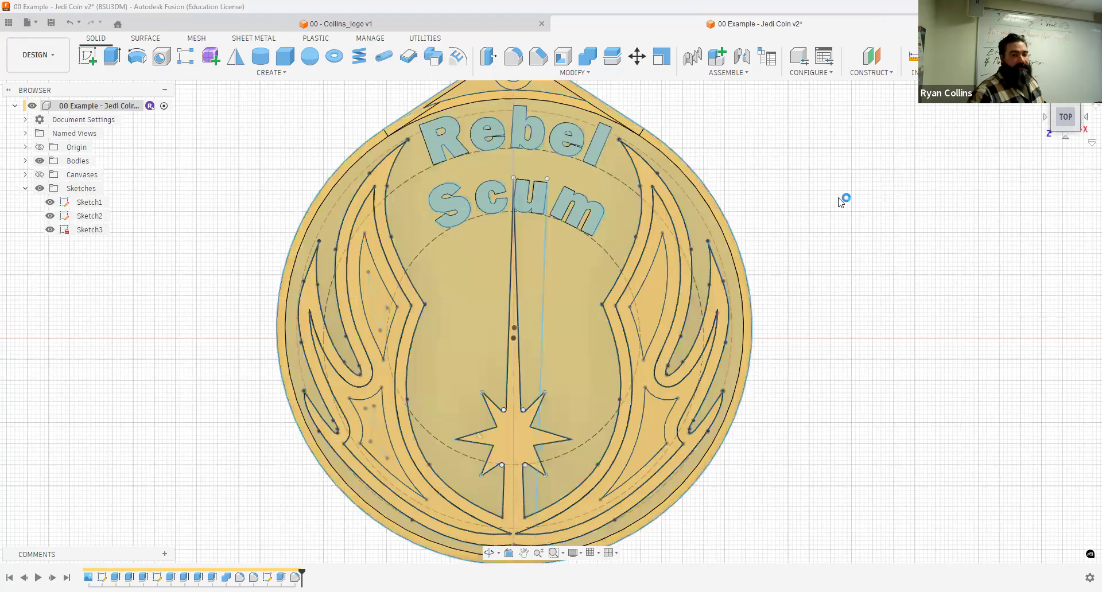
pyautogui.click(1043, 97)
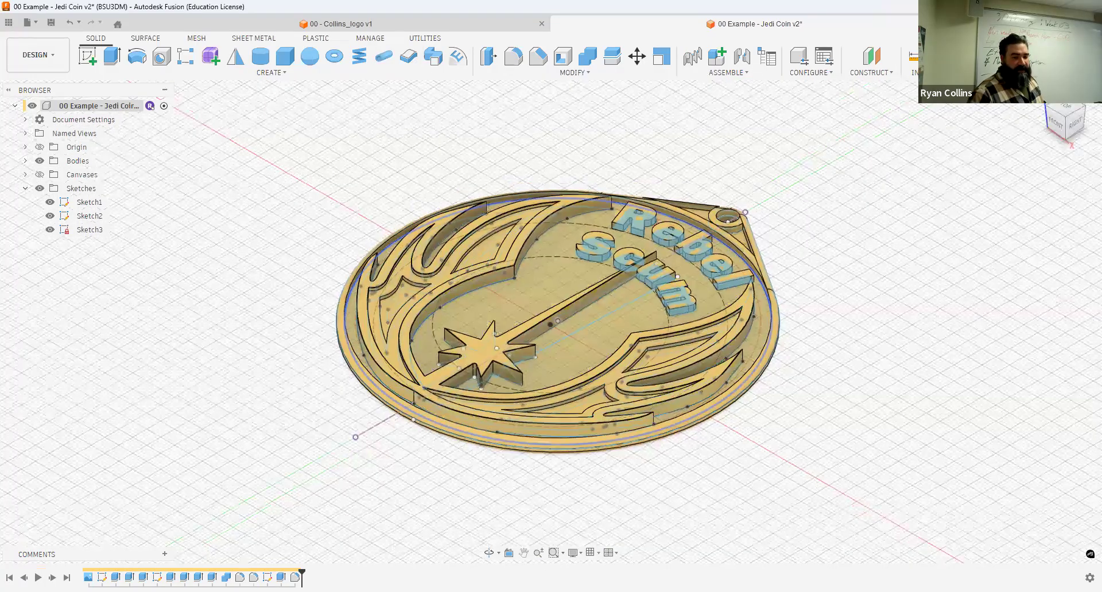
pyautogui.click(84, 230)
pyautogui.click(84, 229)
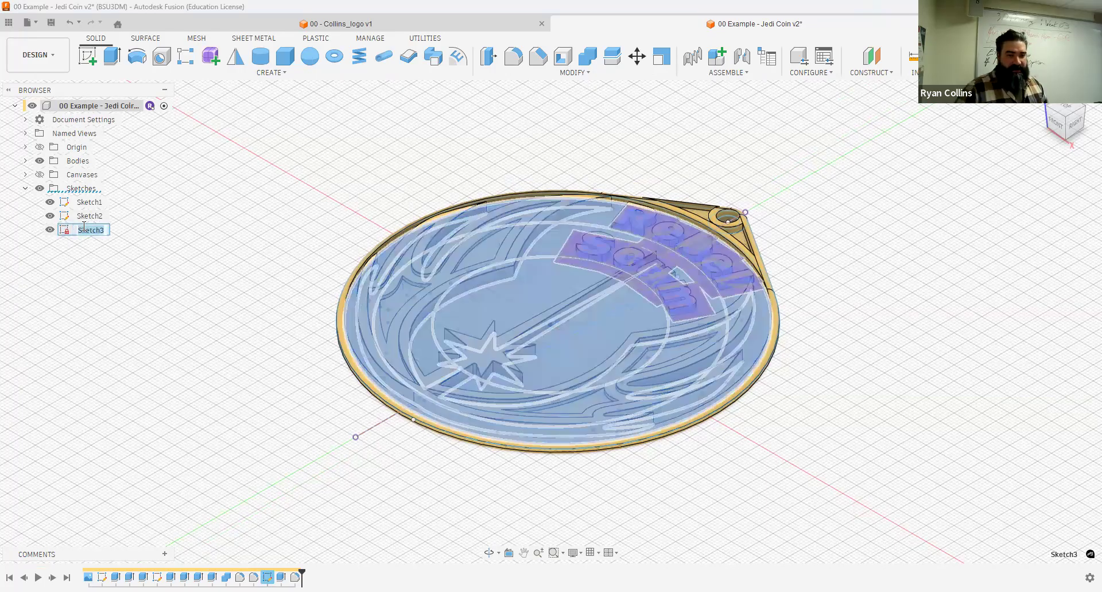
pyautogui.write('Text')
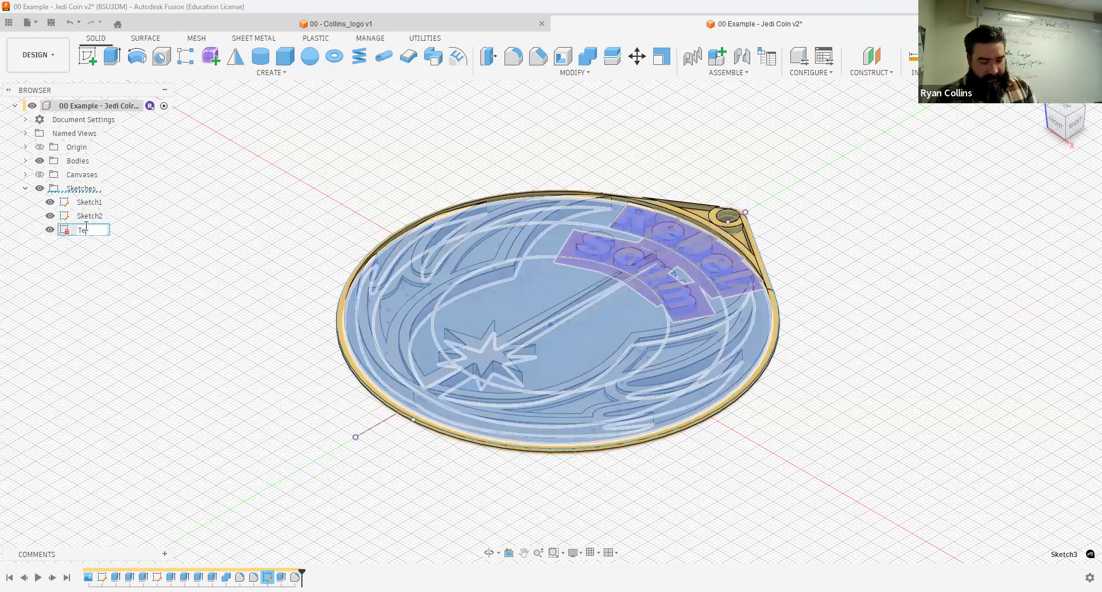
pyautogui.press('Return')
# Step: Open the Text sketch and its curved "Rebel" text for editing, and look through the available fonts
pyautogui.rightClick(69, 232)
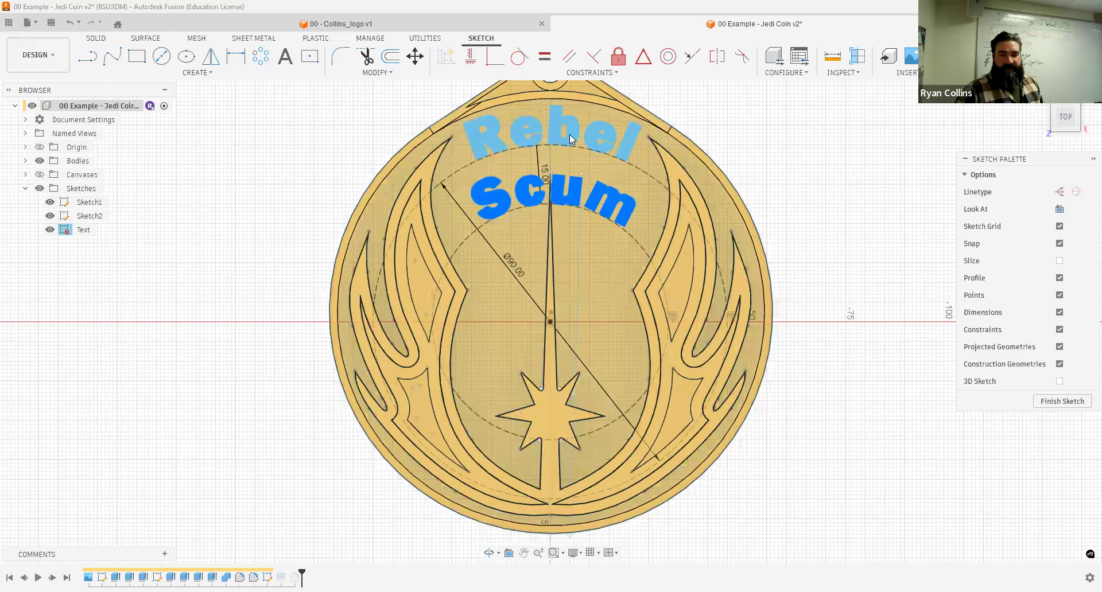
pyautogui.doubleClick(572, 139)
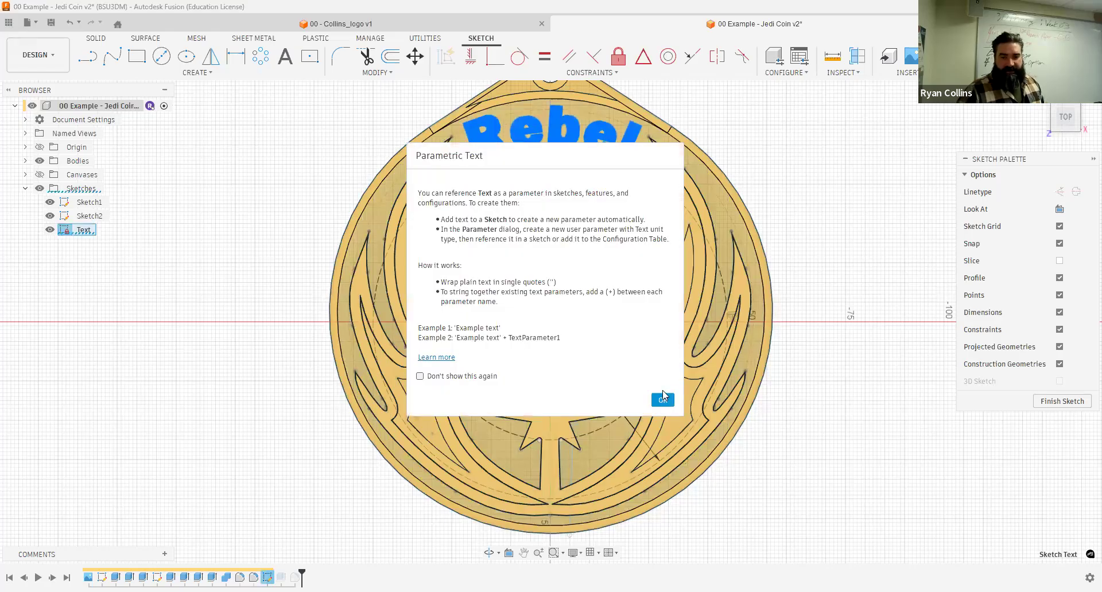
pyautogui.click(664, 399)
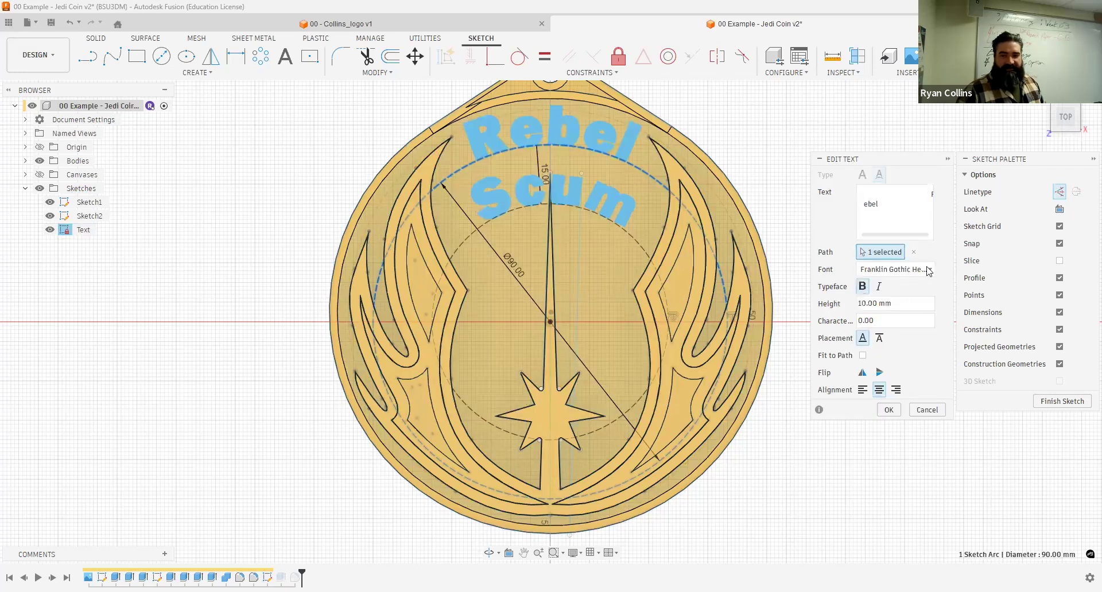
pyautogui.click(922, 269)
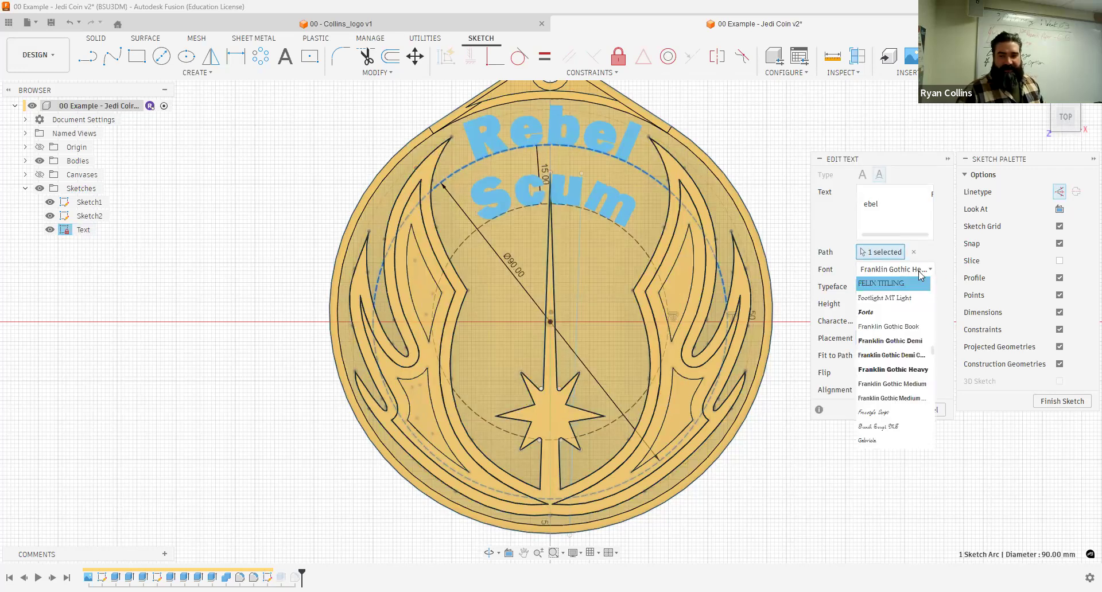
pyautogui.click(928, 260)
# Step: Try a height of 8 mm for the curved "Rebel" text and settle on 11 mm
pyautogui.tripleClick(892, 306)
pyautogui.write('8')
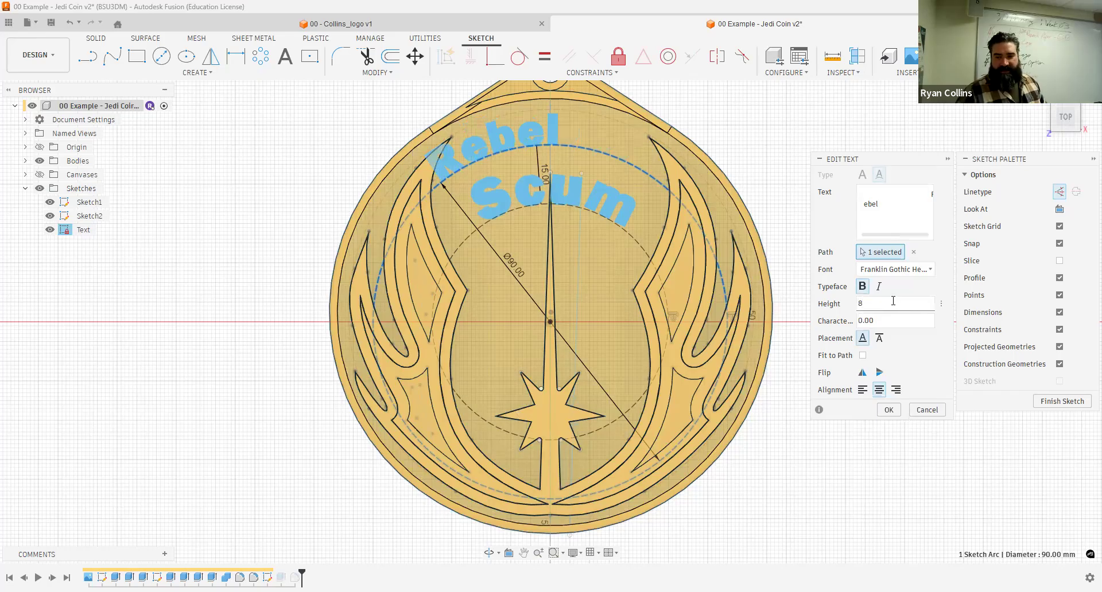
pyautogui.press('BackSpace')
pyautogui.write('11')
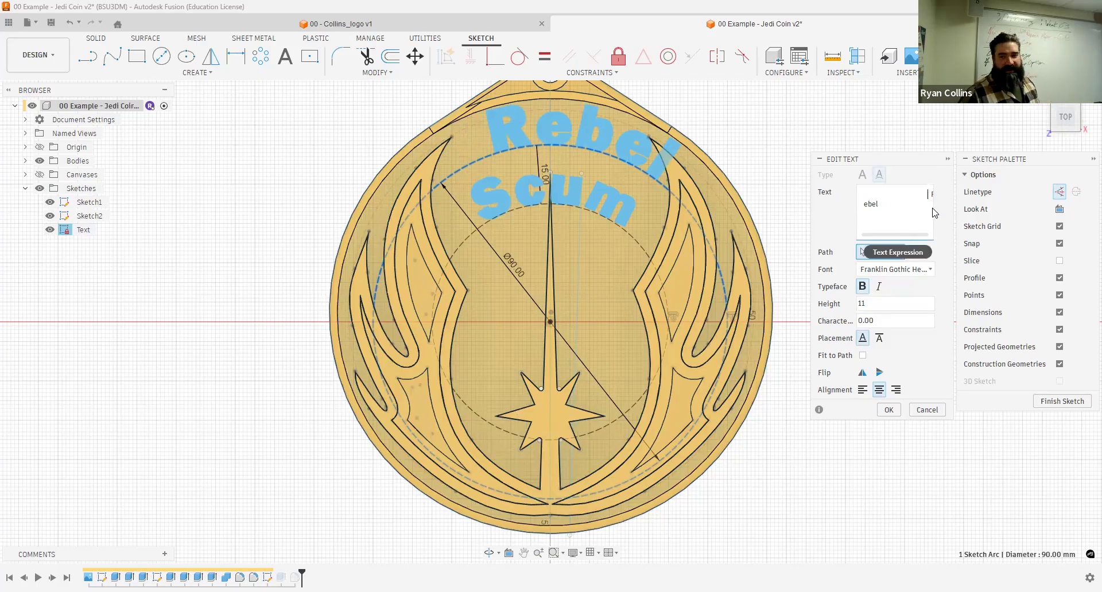
# Step: Delete two leading spaces from the "Rebel" text to recenter it on its arc, and finish the sketch to update the raised lettering
pyautogui.press('BackSpace')
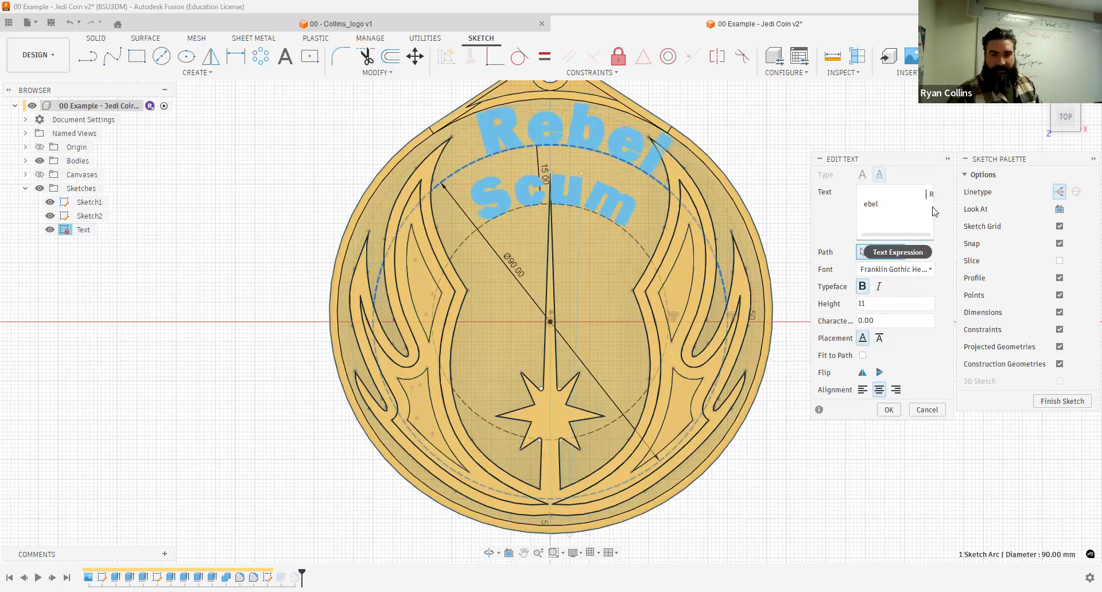
pyautogui.press('BackSpace')
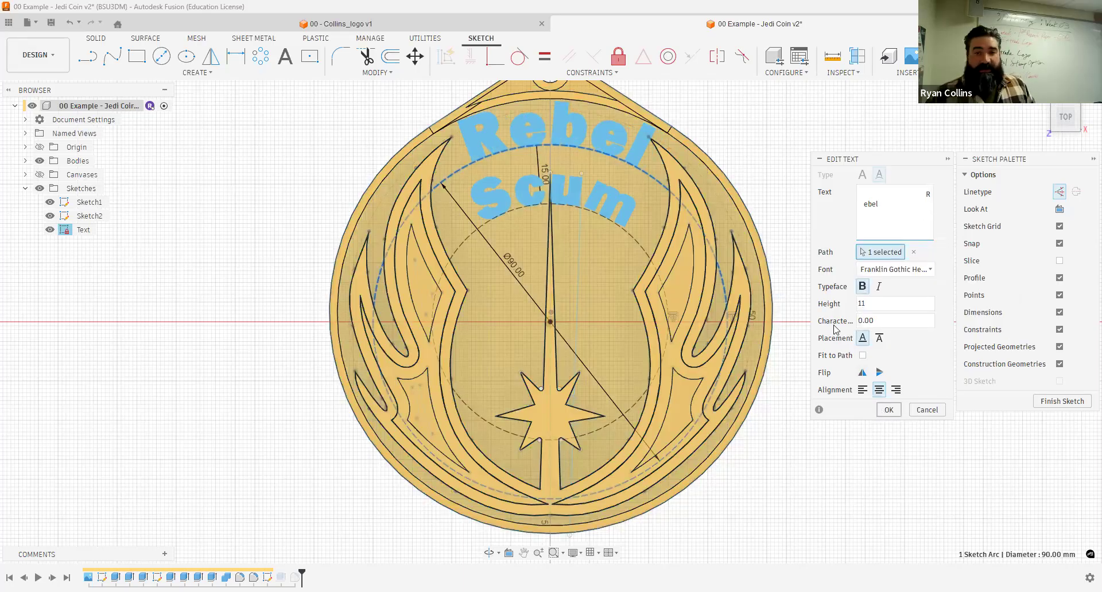
pyautogui.press('Return')
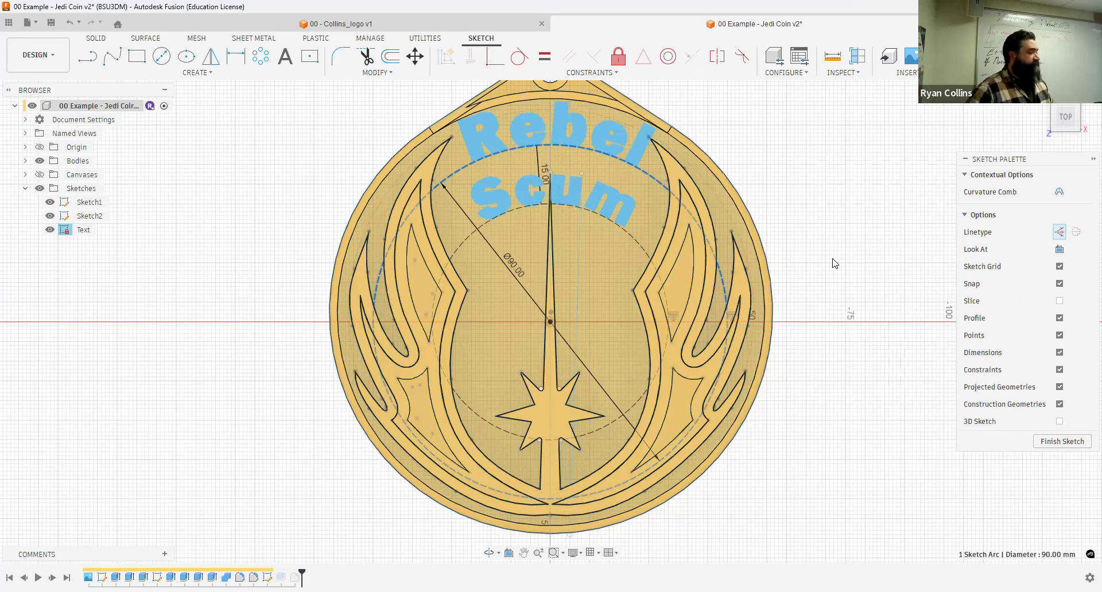
pyautogui.click(1023, 57)
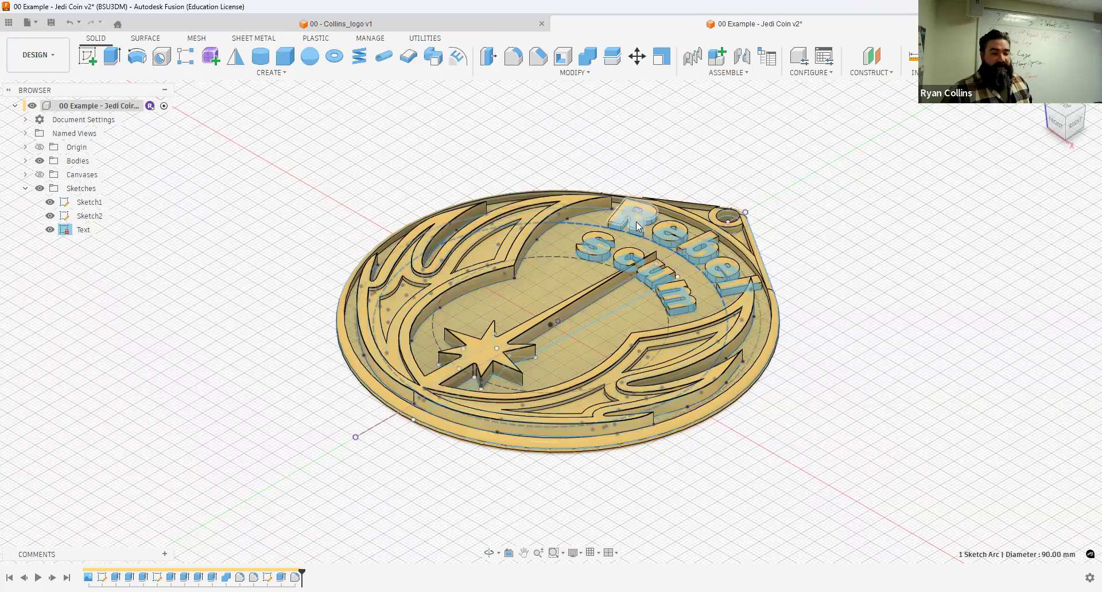
pyautogui.click(636, 223)
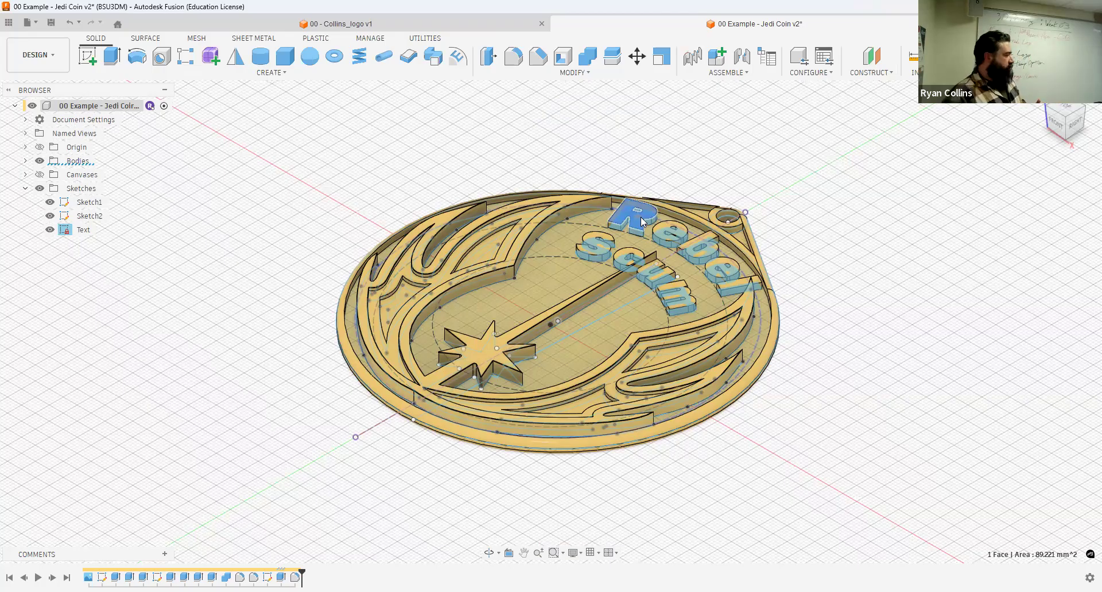
pyautogui.click(841, 180)
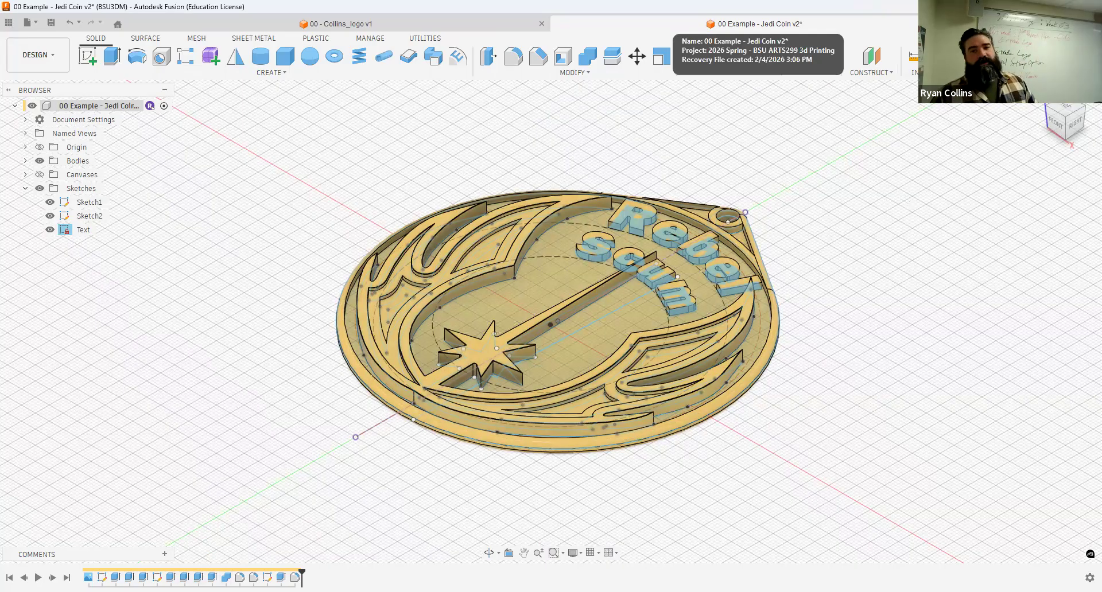
# Step: Create a new part design in millimeters and grams and start a sketch on the horizontal plane
pyautogui.click(978, 23)
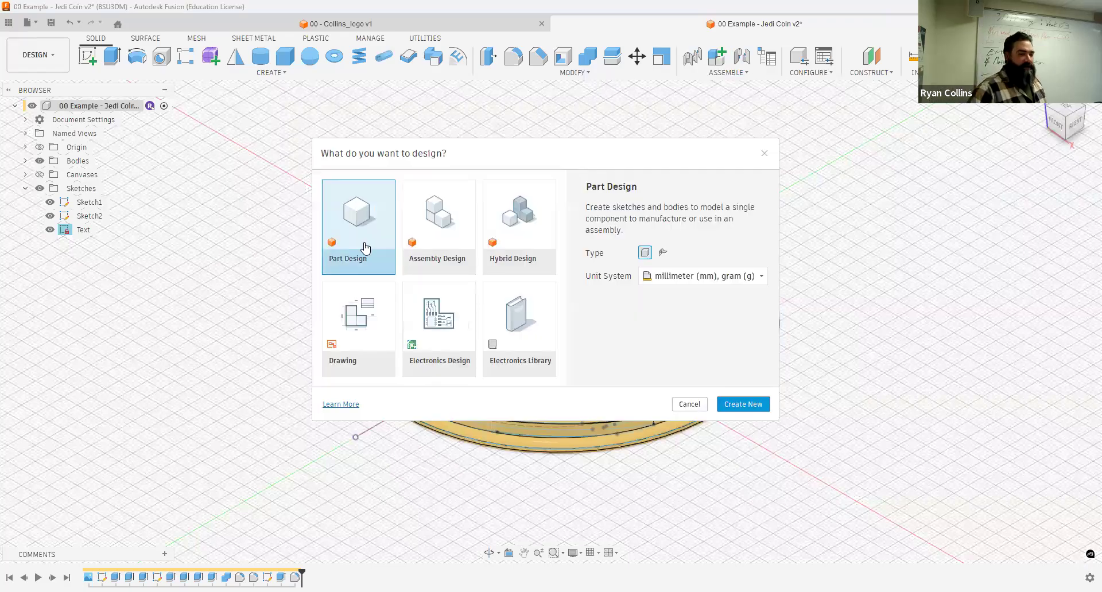
pyautogui.click(750, 405)
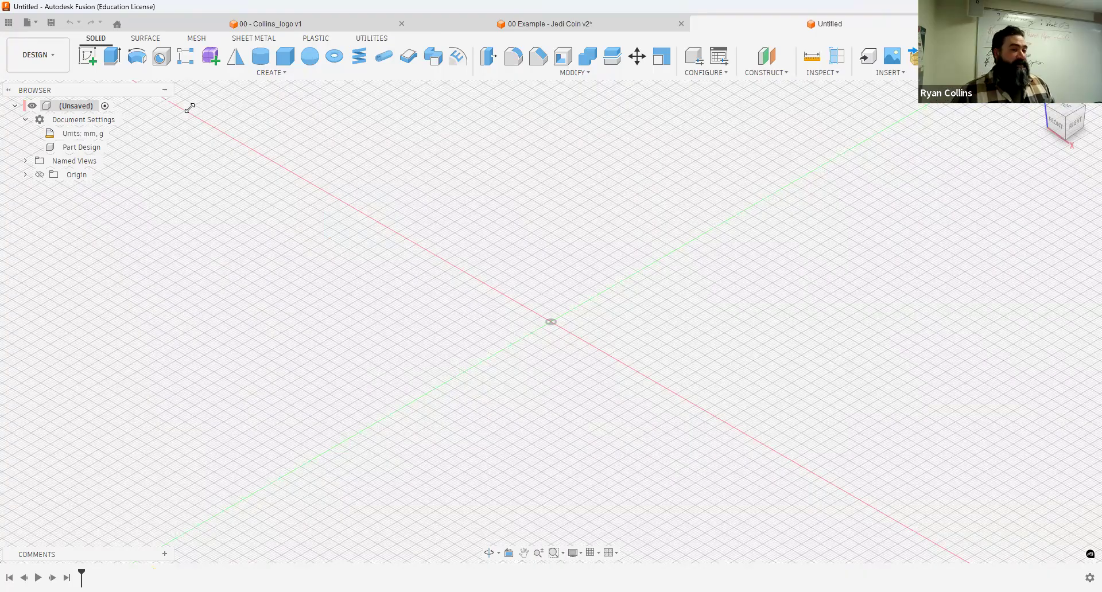
pyautogui.click(90, 56)
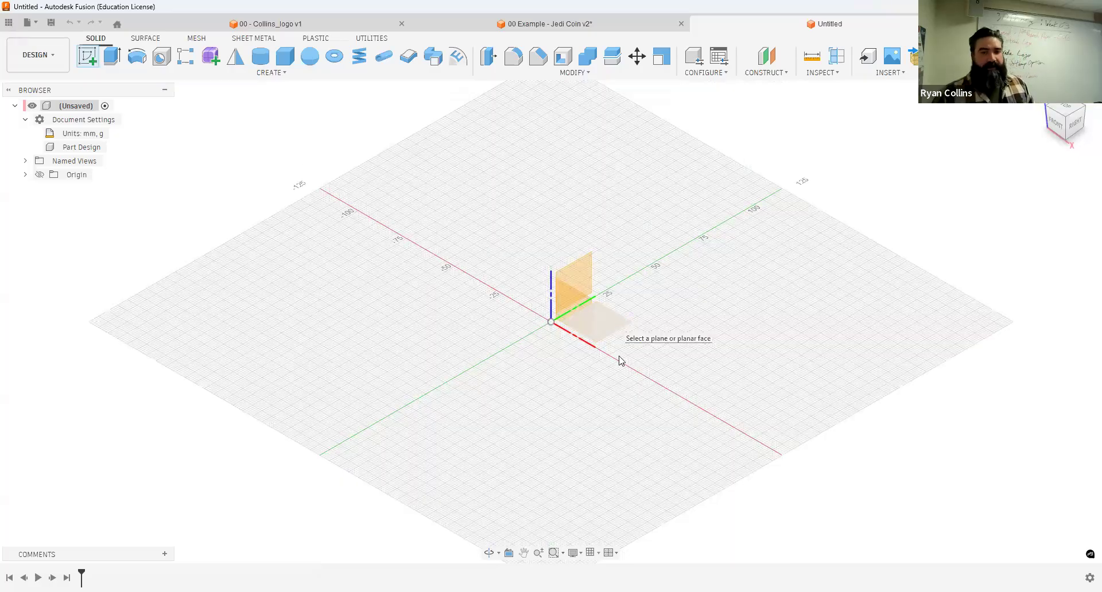
# Step: Draw a center rectangle on the origin, 100 mm wide and 100 mm high
pyautogui.click(311, 56)
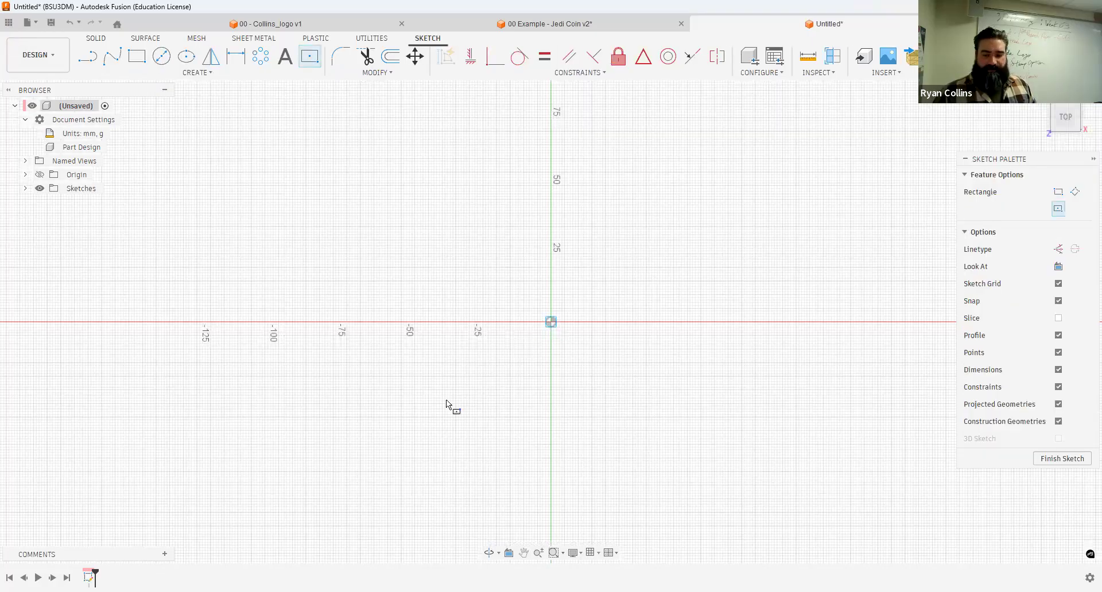
pyautogui.write('100')
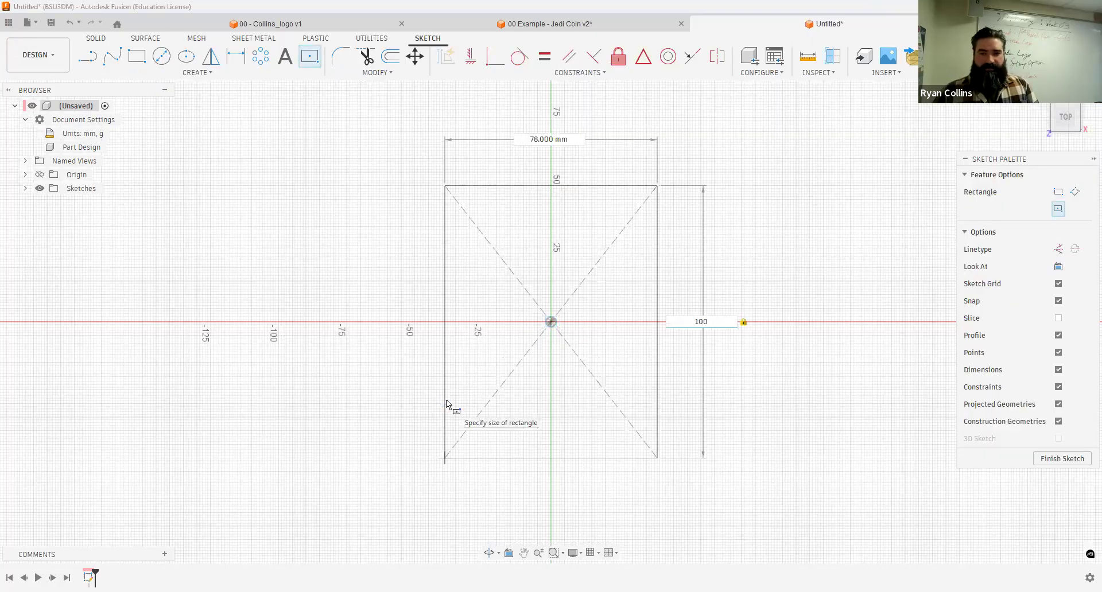
pyautogui.press('Tab')
pyautogui.write('11')
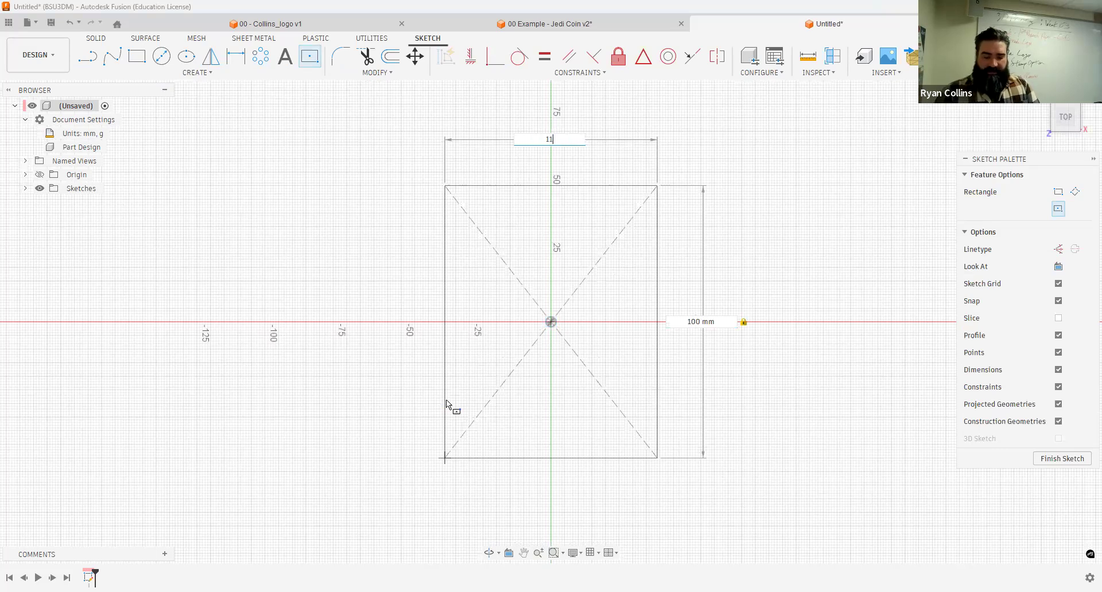
pyautogui.press('BackSpace')
pyautogui.write('00')
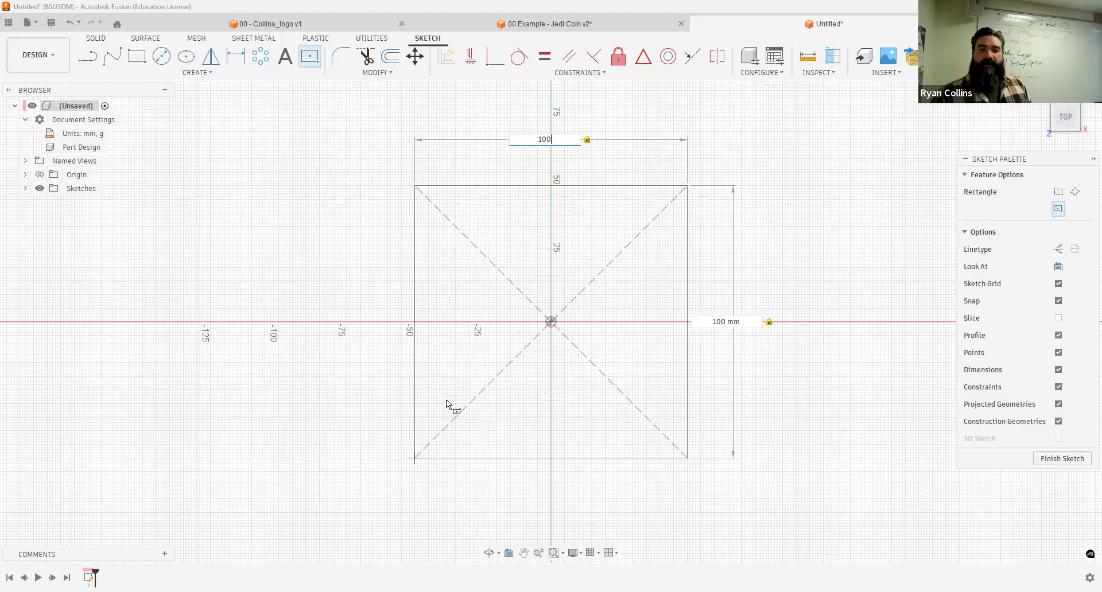
pyautogui.press('Return')
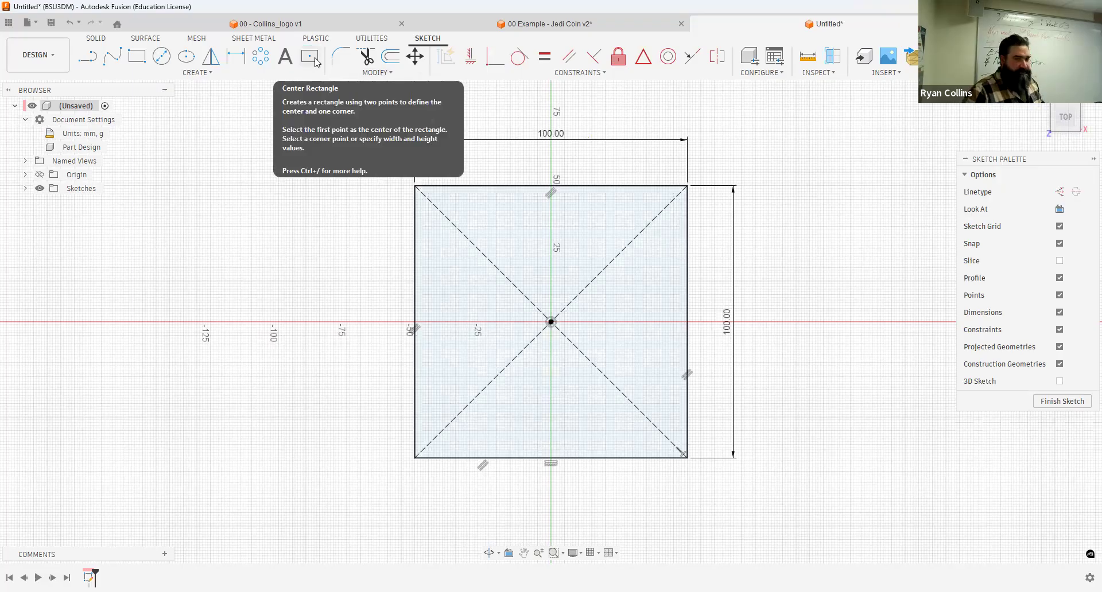
pyautogui.click(196, 73)
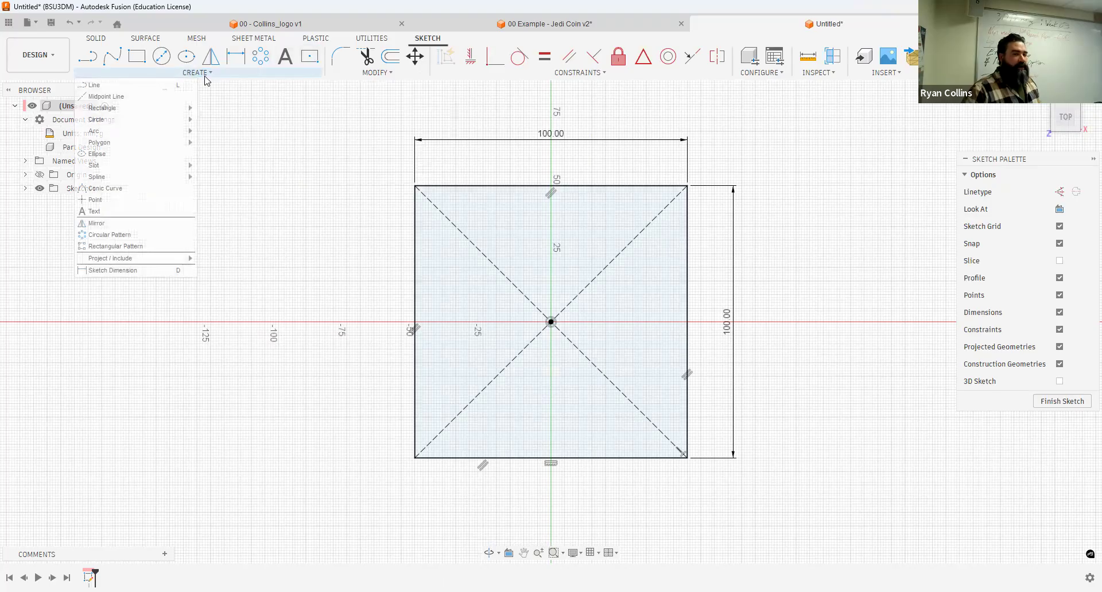
pyautogui.moveTo(148, 110)
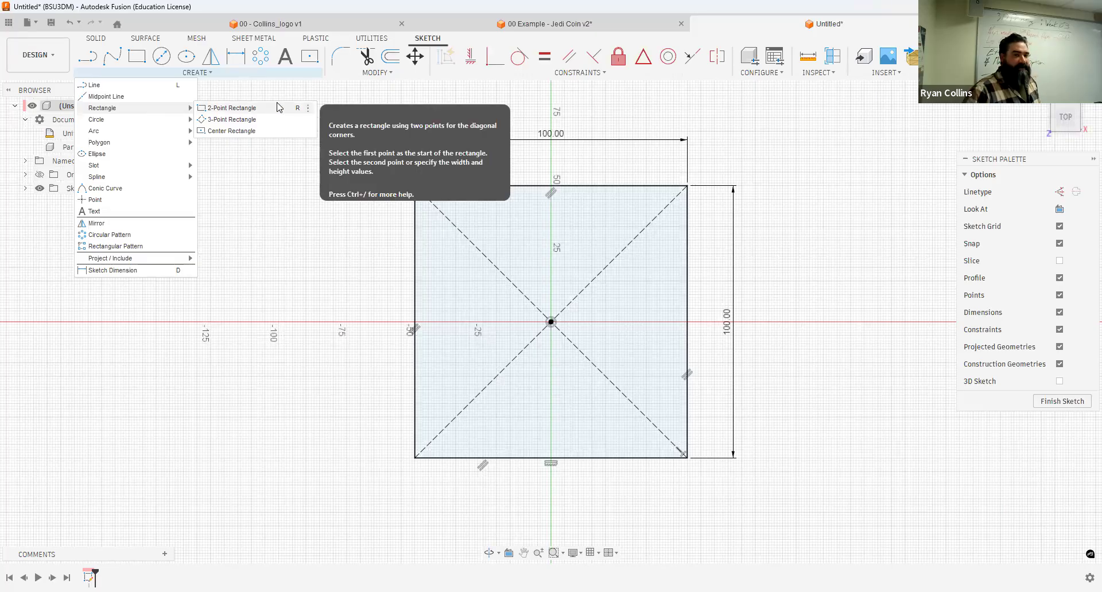
pyautogui.click(340, 102)
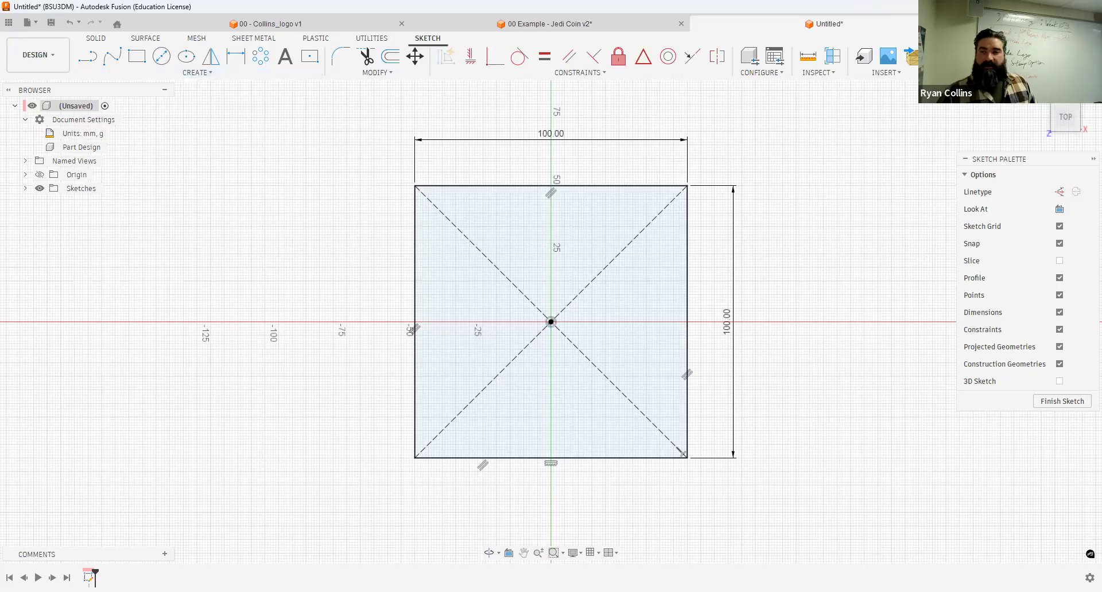
# Step: Finish the rectangle sketch and expand the design's list of sketches
pyautogui.click(997, 58)
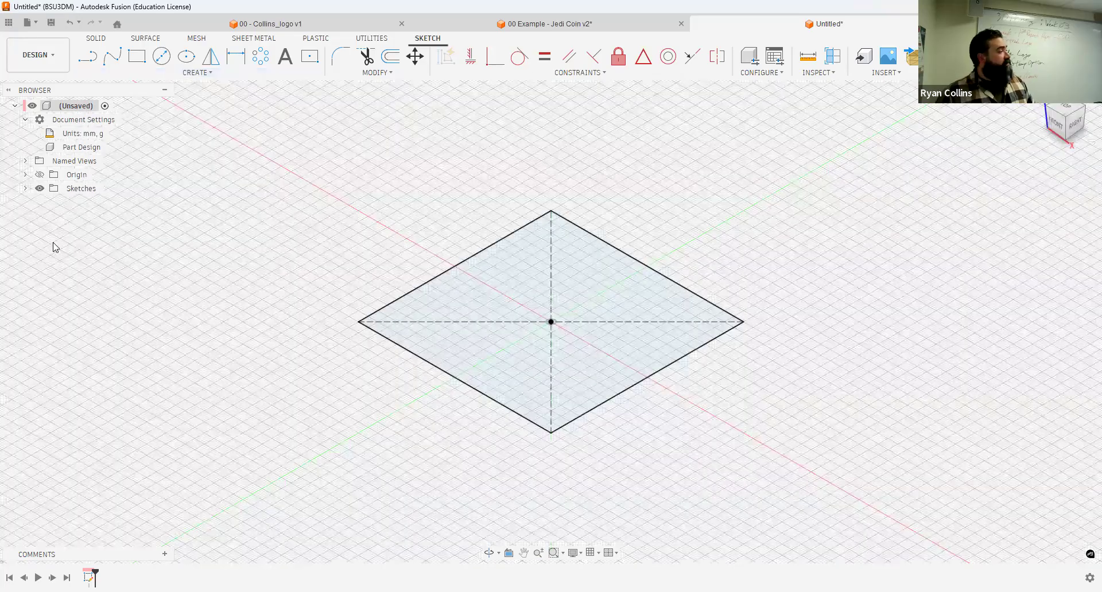
pyautogui.click(25, 188)
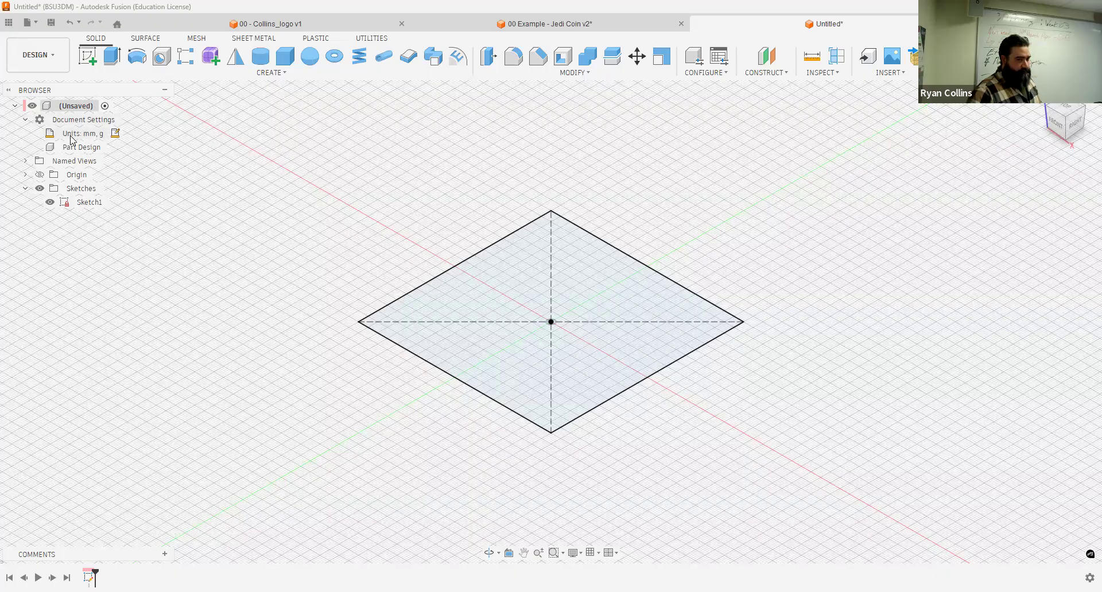
# Step: Check which unit systems the document's active units setting offers, and leave it without changes
pyautogui.click(25, 119)
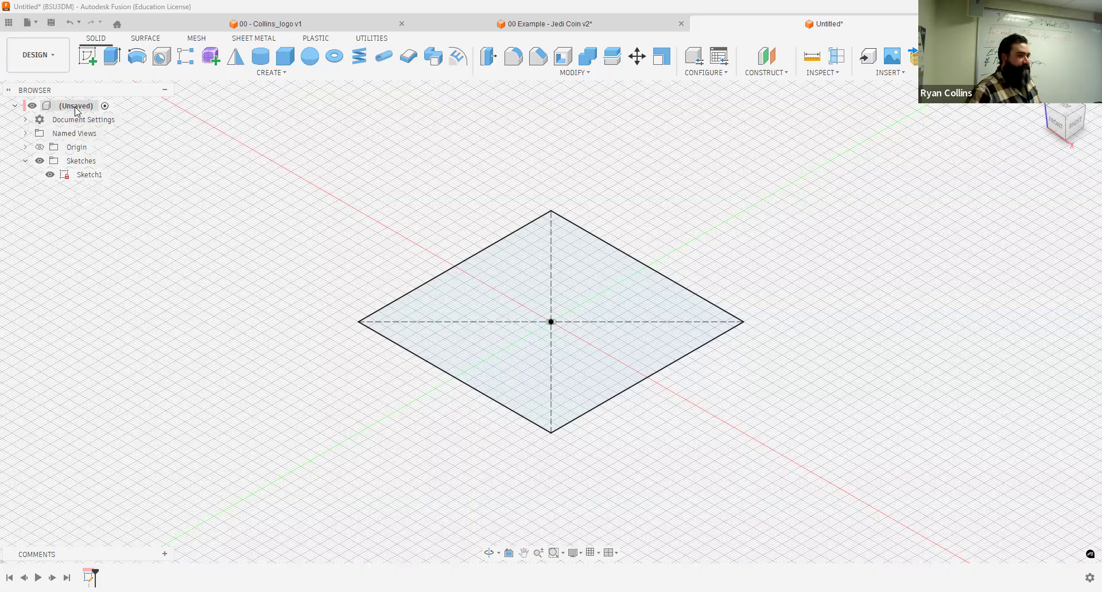
pyautogui.click(25, 121)
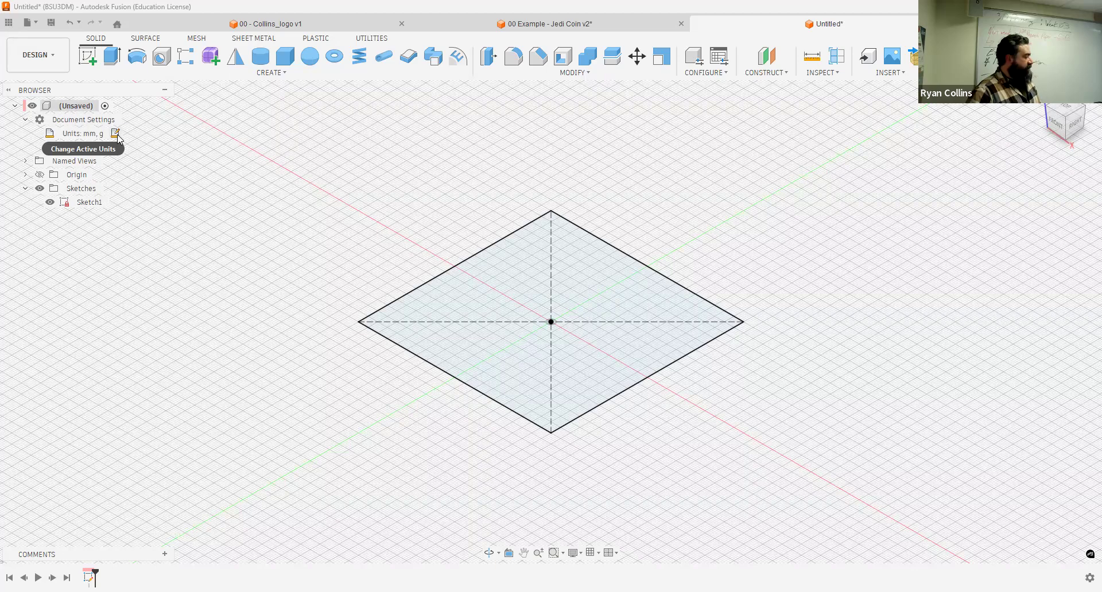
pyautogui.click(115, 134)
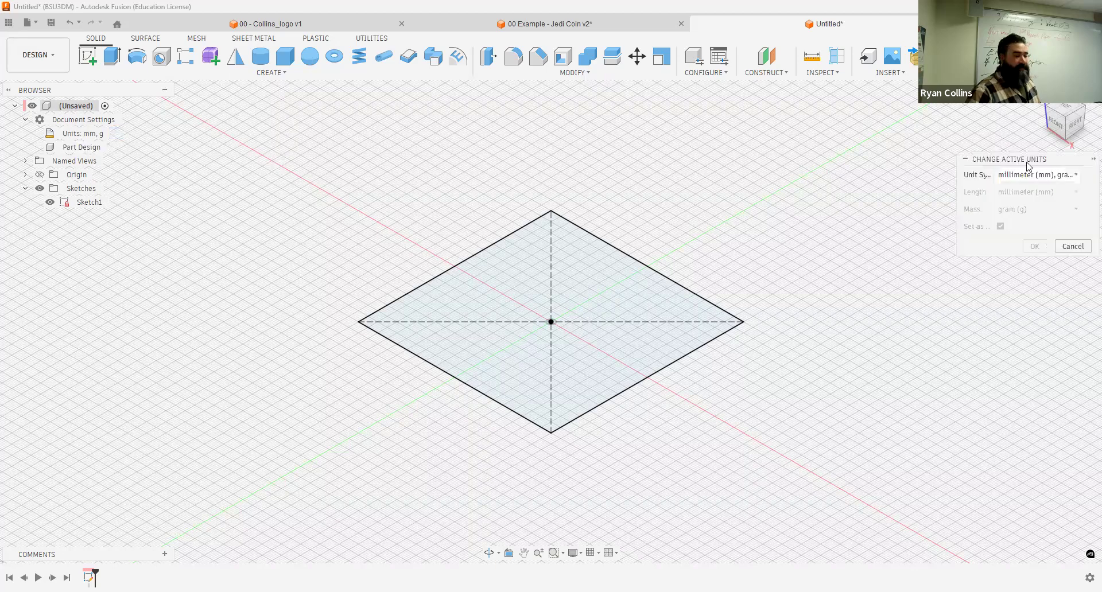
pyautogui.click(1027, 176)
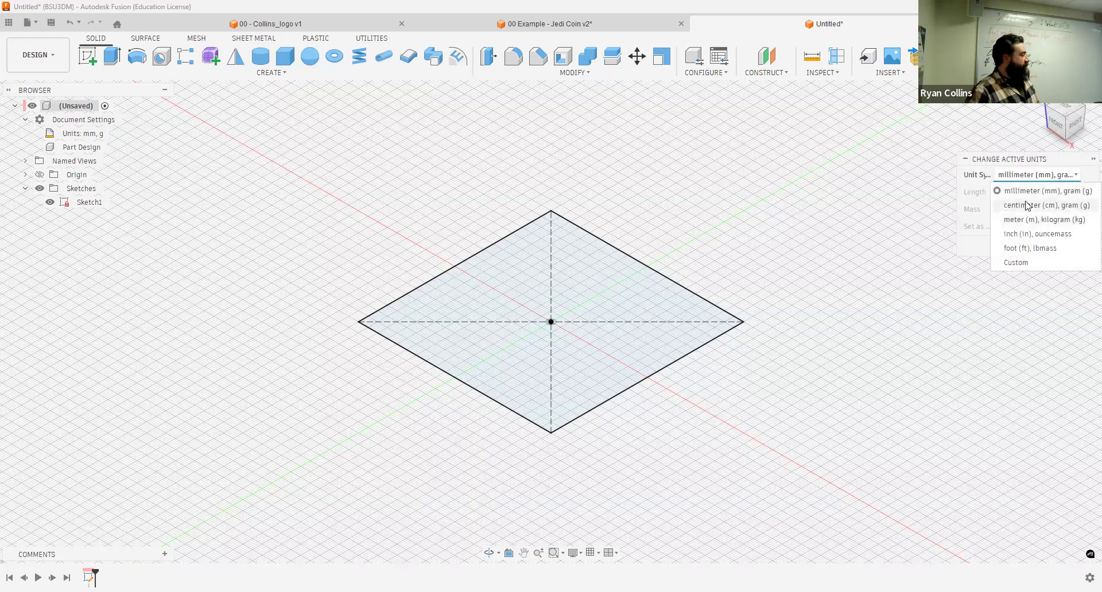
pyautogui.click(1025, 173)
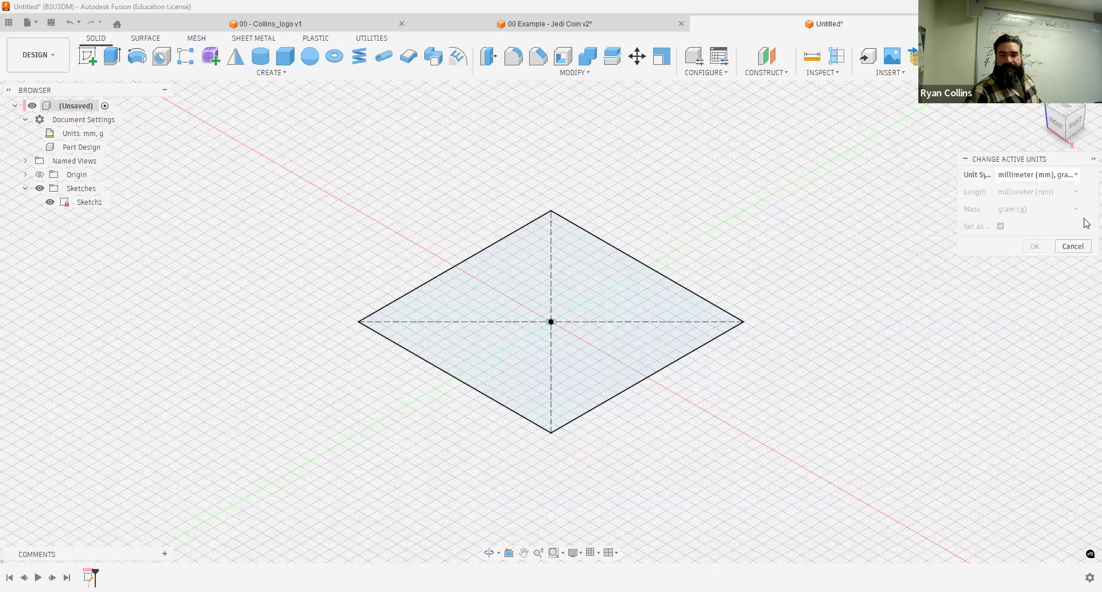
pyautogui.click(1073, 246)
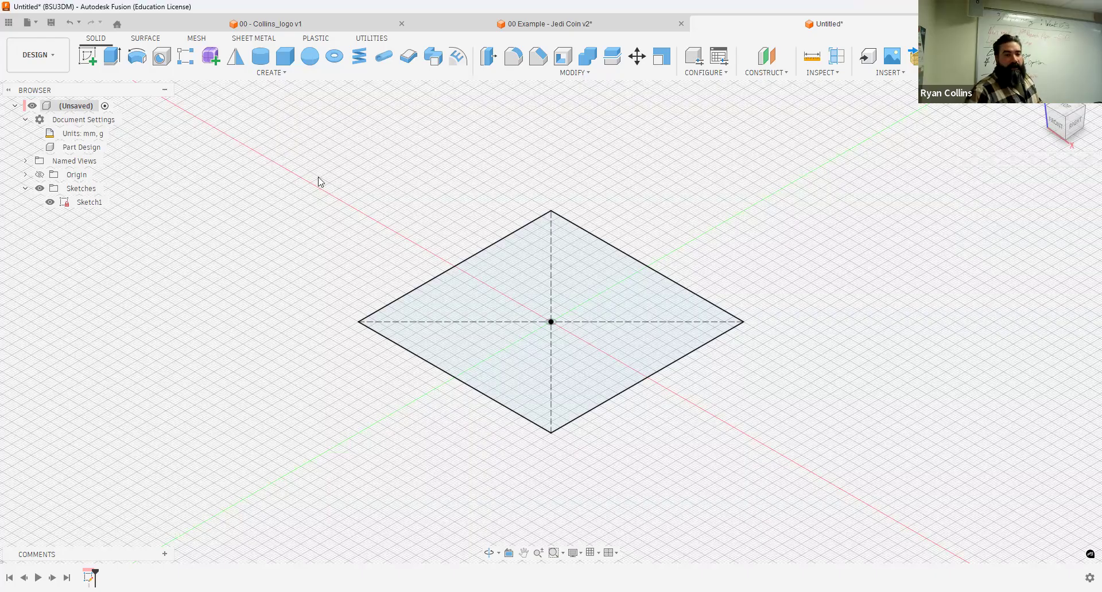
# Step: Rename the square's sketch as Refernce and clear the selection
pyautogui.doubleClick(89, 203)
pyautogui.write('Refernce')
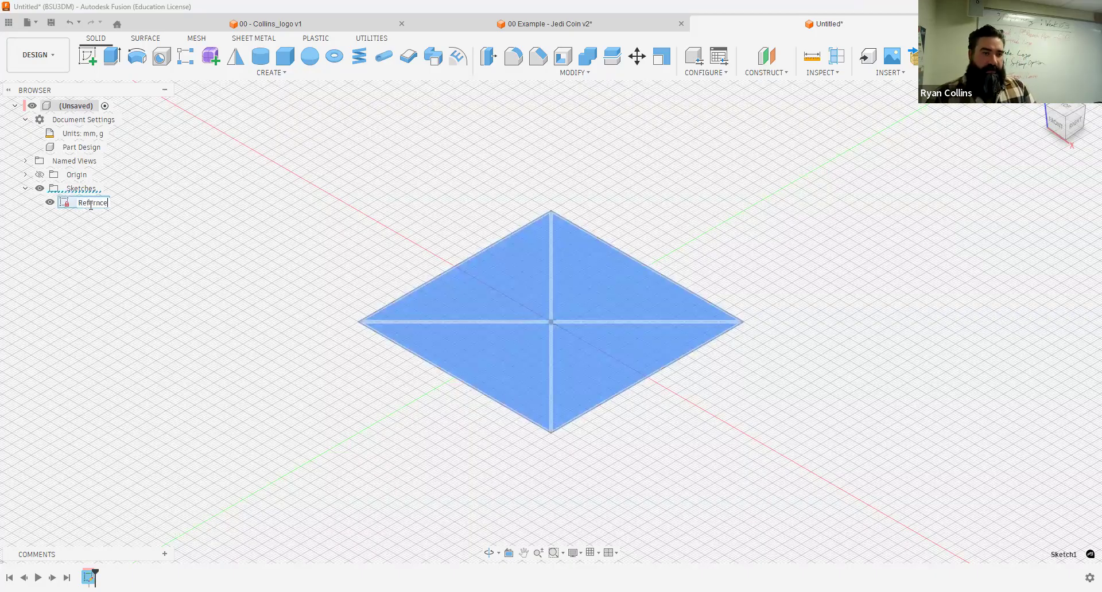
pyautogui.press('Return')
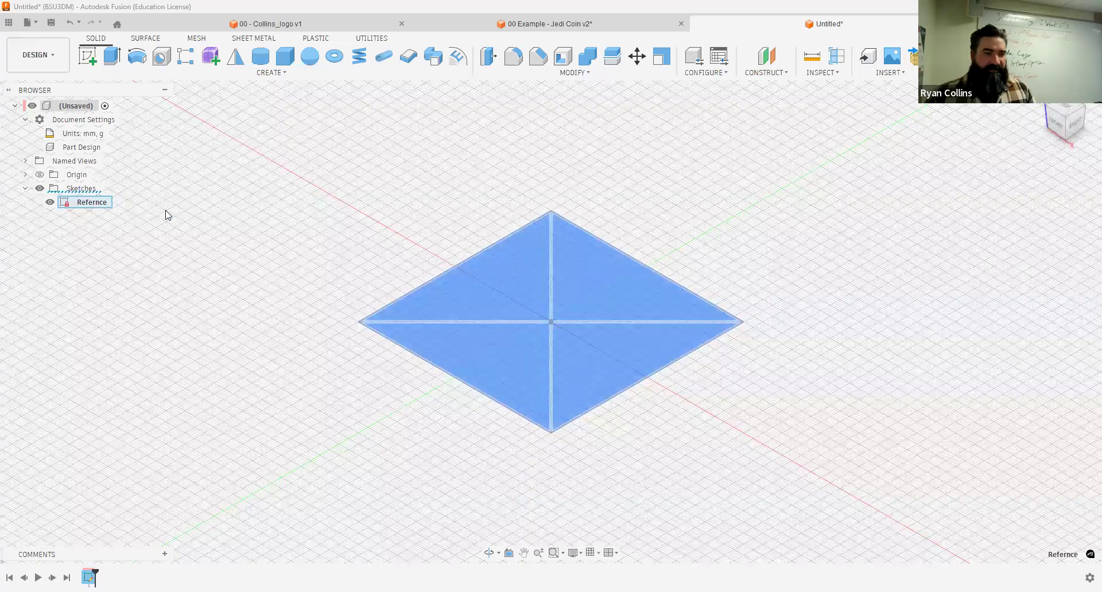
pyautogui.click(107, 237)
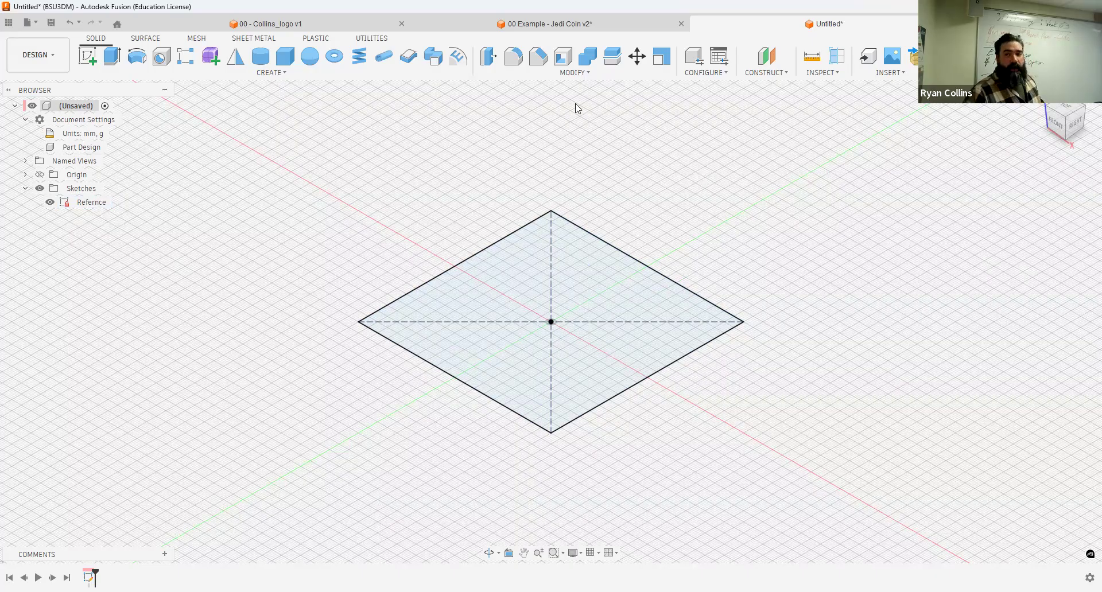
# Step: Insert a canvas using the image file bender.jpg from the computer's Downloads folder
pyautogui.click(892, 73)
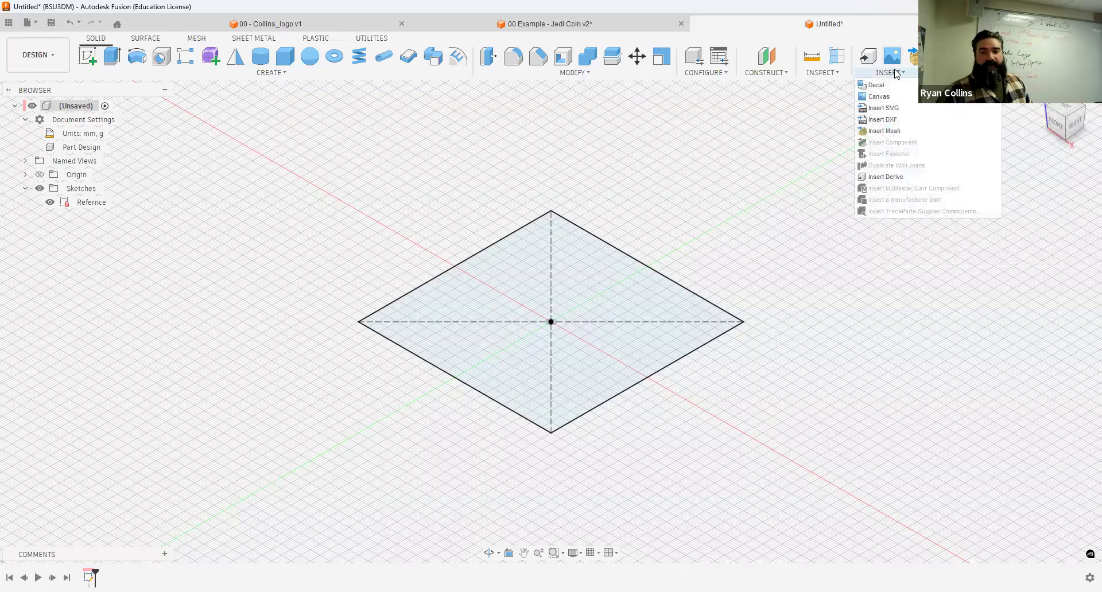
pyautogui.click(886, 99)
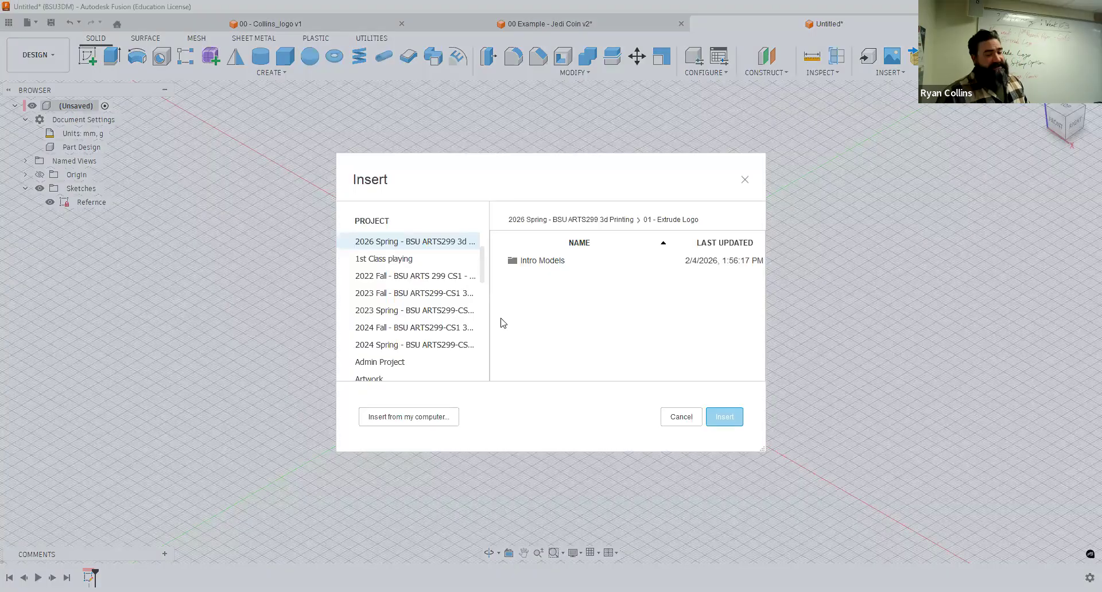
pyautogui.click(401, 417)
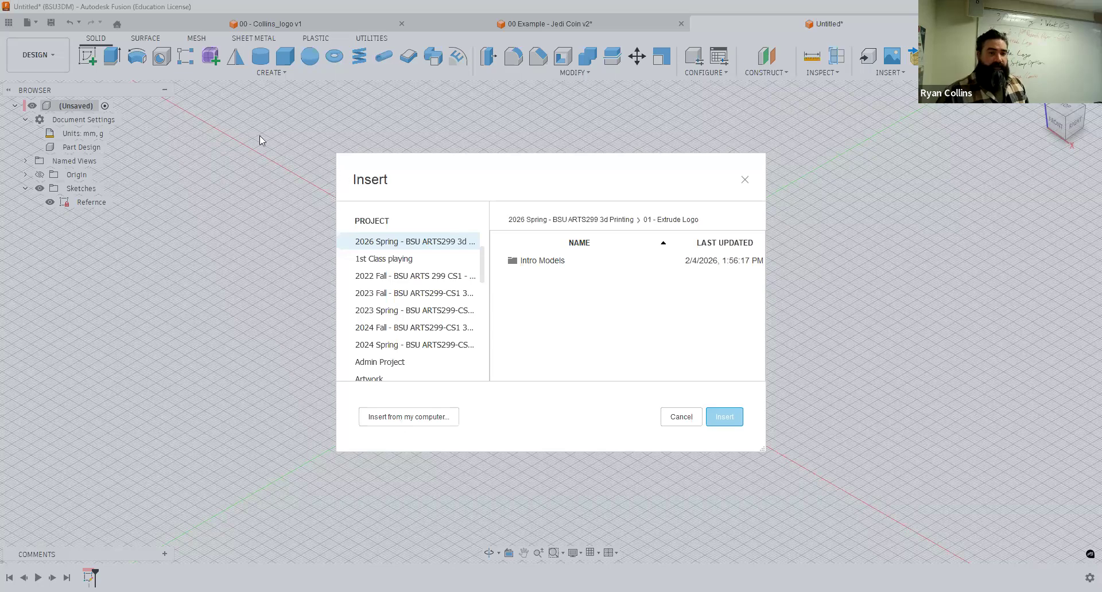
pyautogui.click(43, 186)
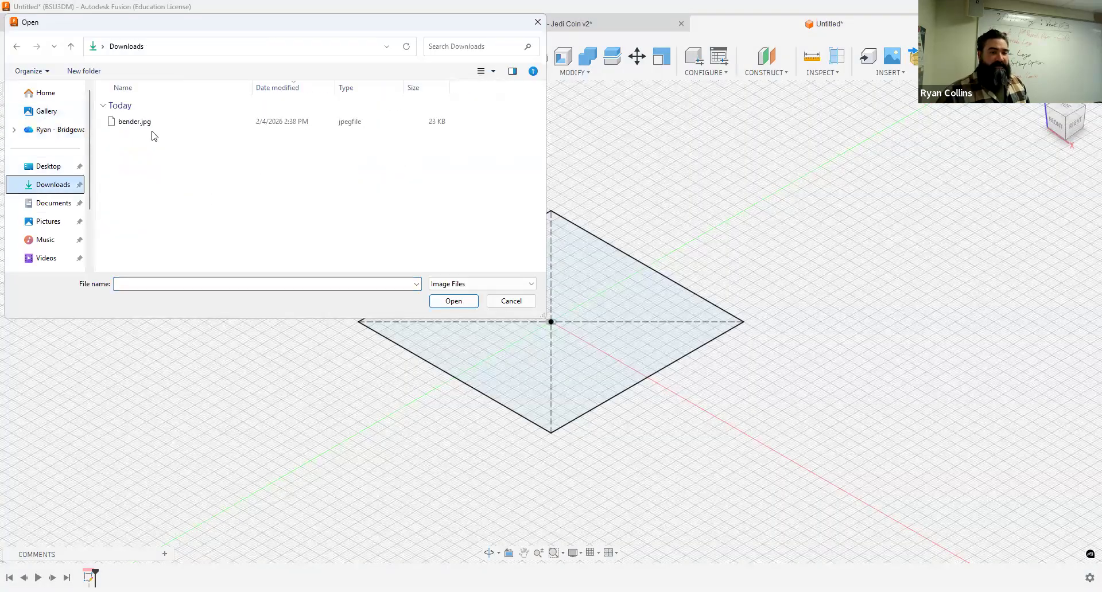
pyautogui.click(136, 122)
pyautogui.click(452, 301)
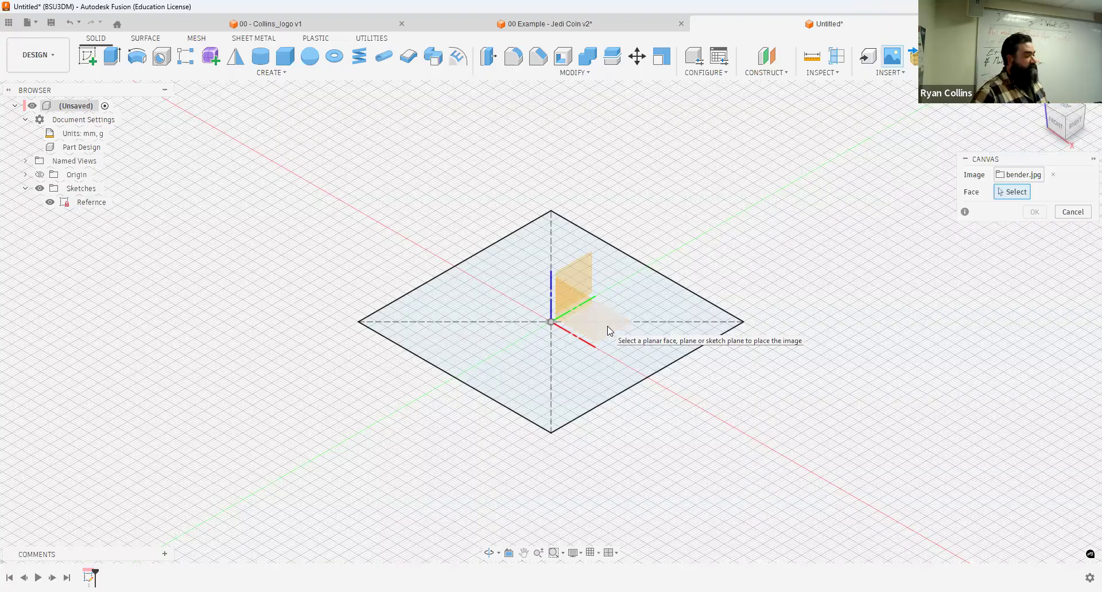
# Step: Place the bender canvas on the XY plane with its default scale and opacity, and accept it
pyautogui.click(508, 364)
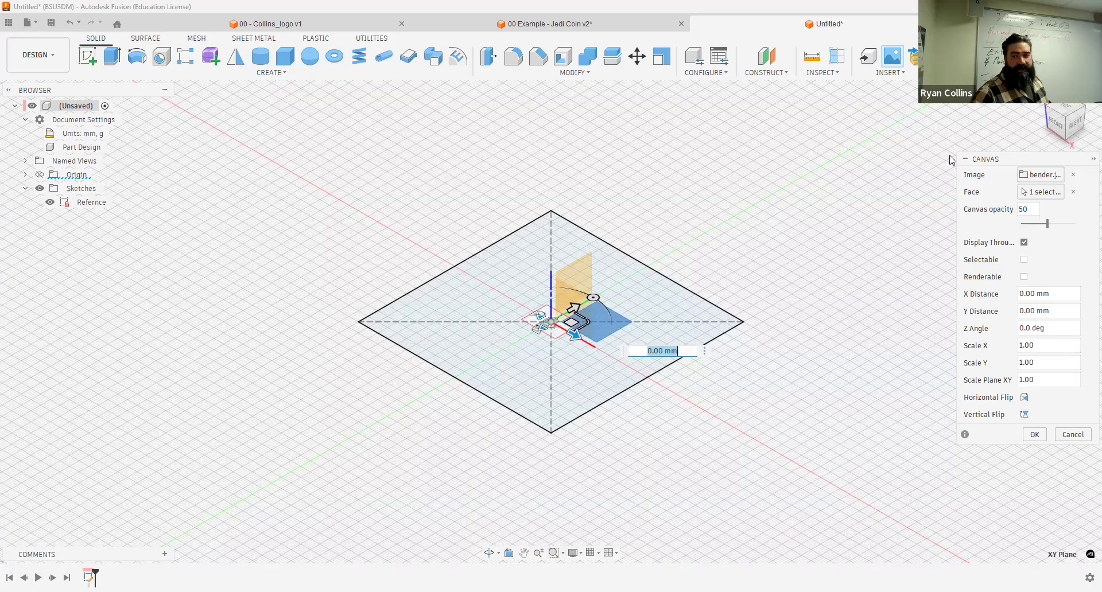
pyautogui.click(1069, 111)
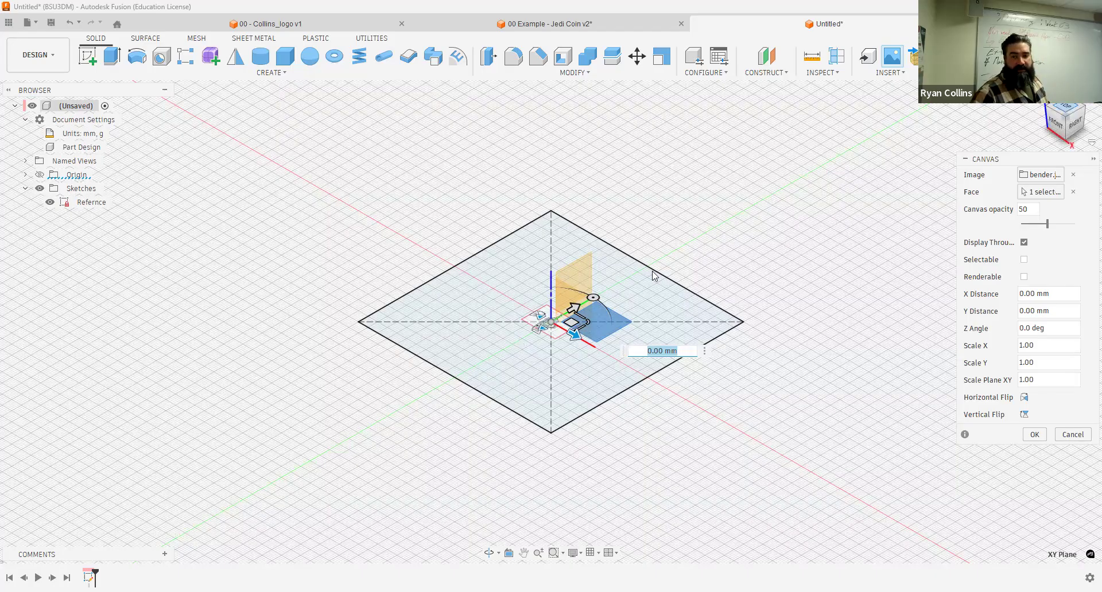
pyautogui.scroll(10, 555, 347)
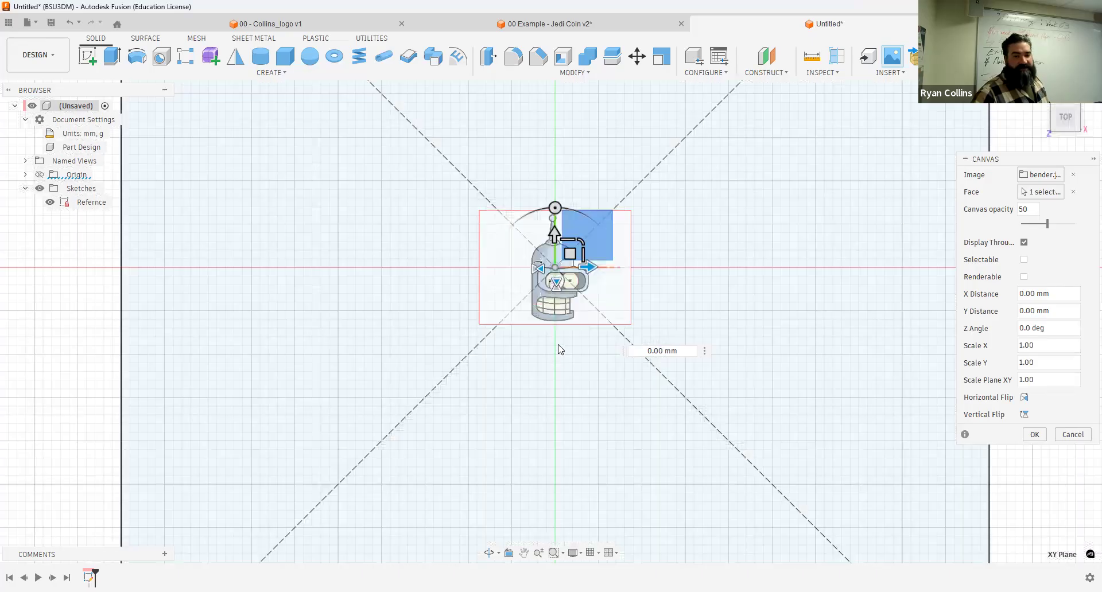
pyautogui.moveTo(554, 349); pyautogui.dragTo(513, 461, button='middle')
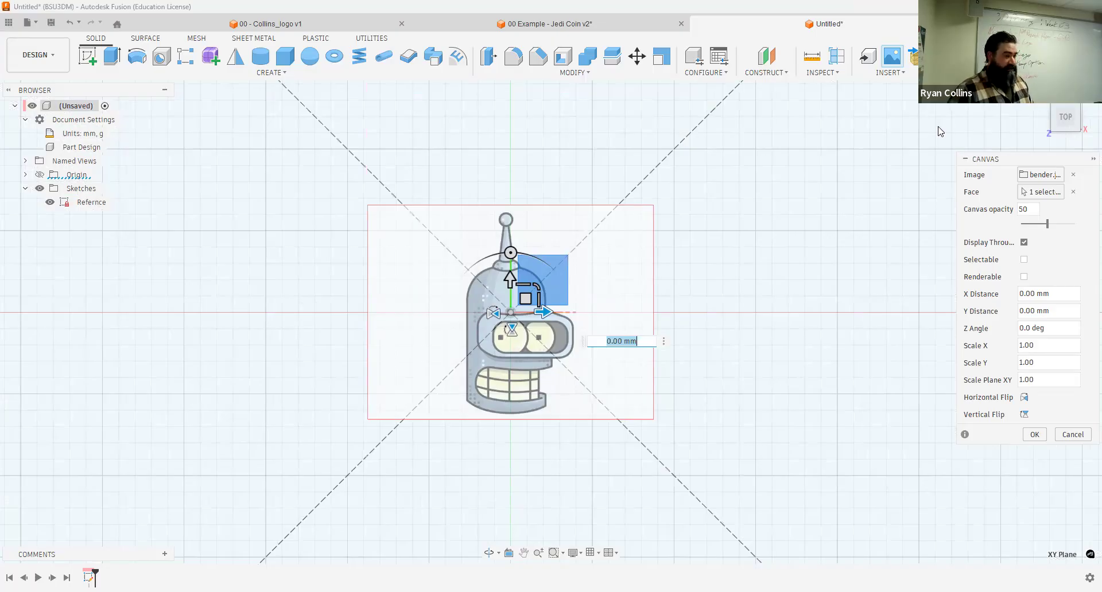
pyautogui.click(881, 75)
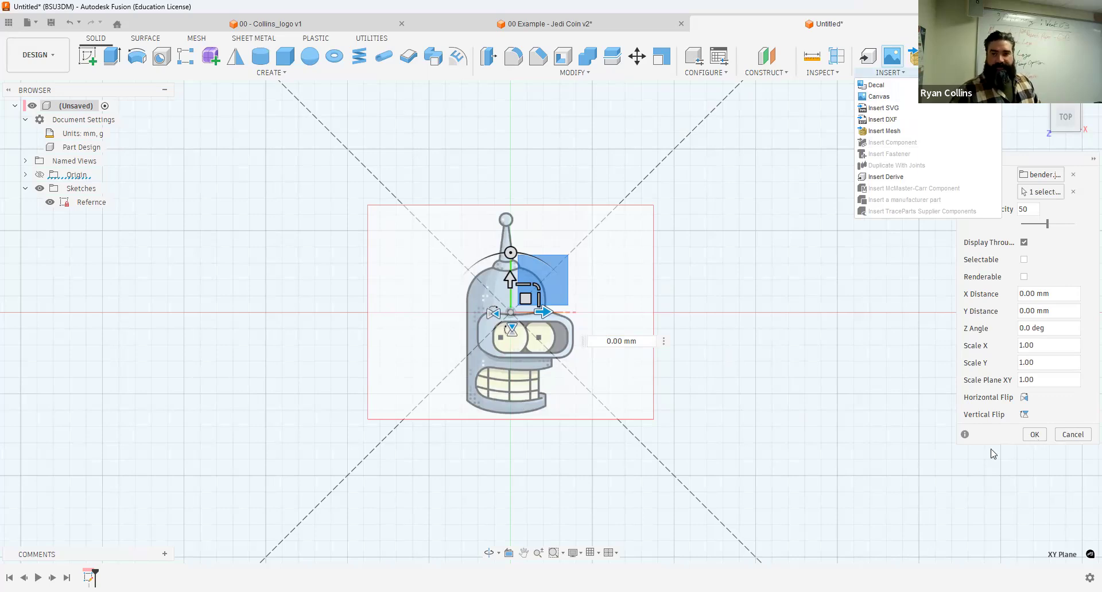
pyautogui.press('Return')
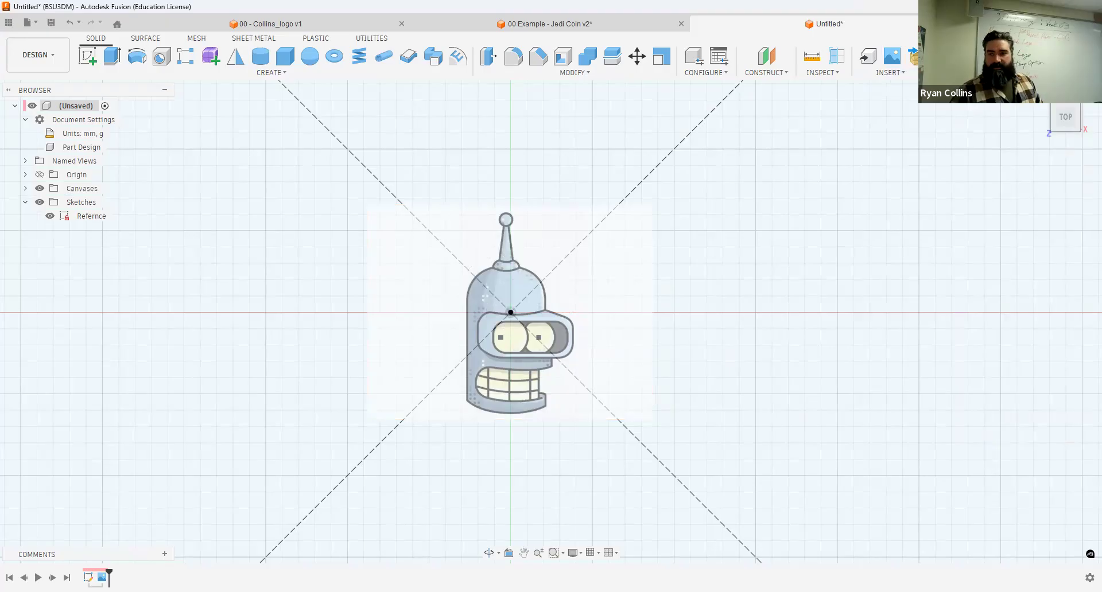
# Step: Try stretching the bender canvas with a Scale X of 2, and discard the edit
pyautogui.scroll(-6, 688, 373)
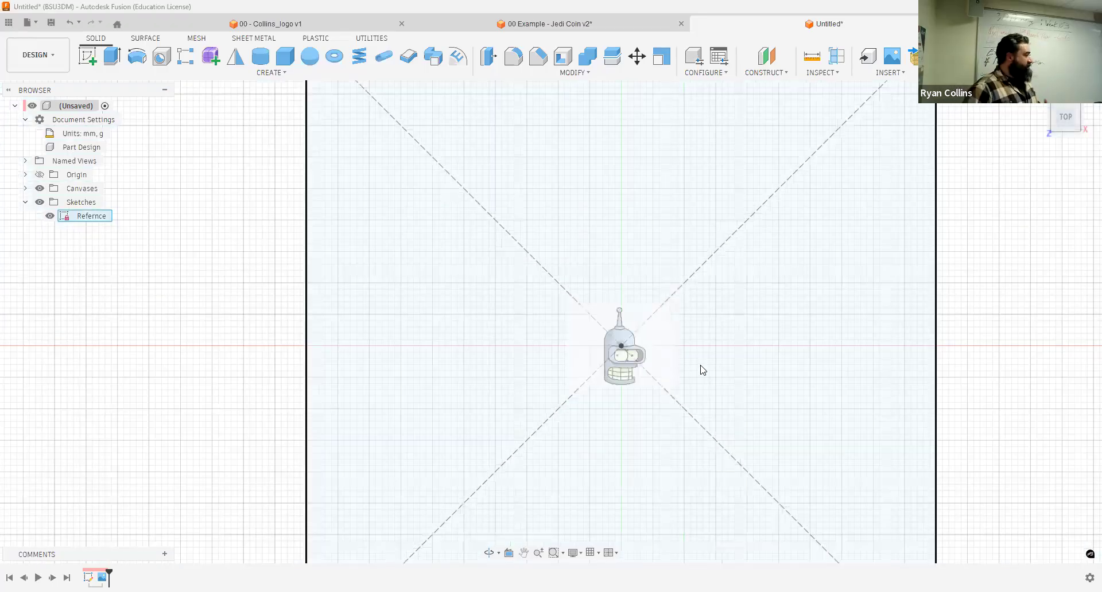
pyautogui.scroll(-3, 701, 370)
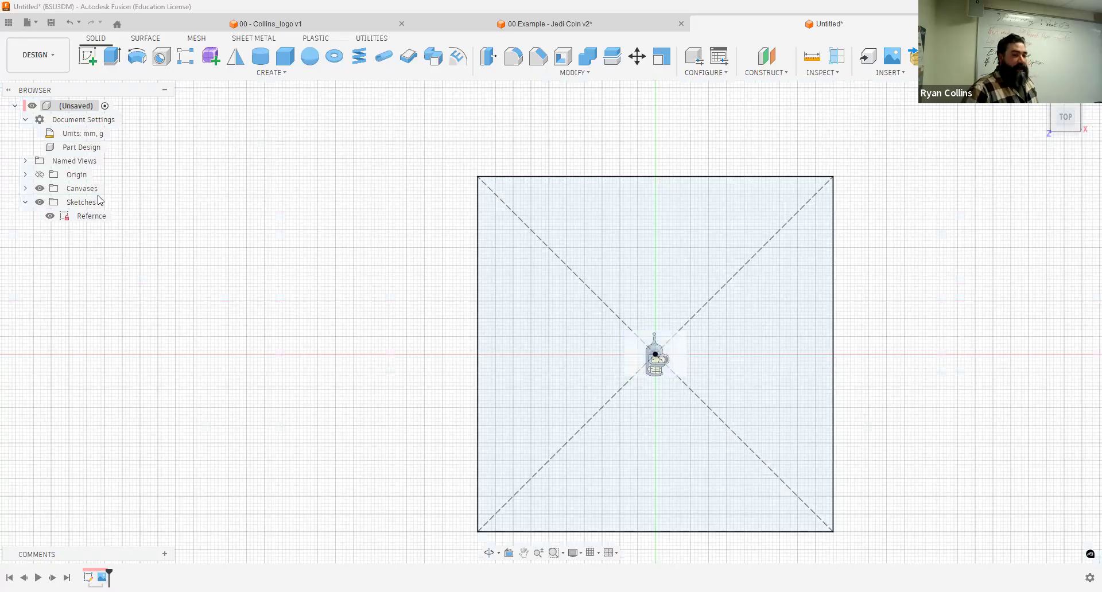
pyautogui.rightClick(102, 577)
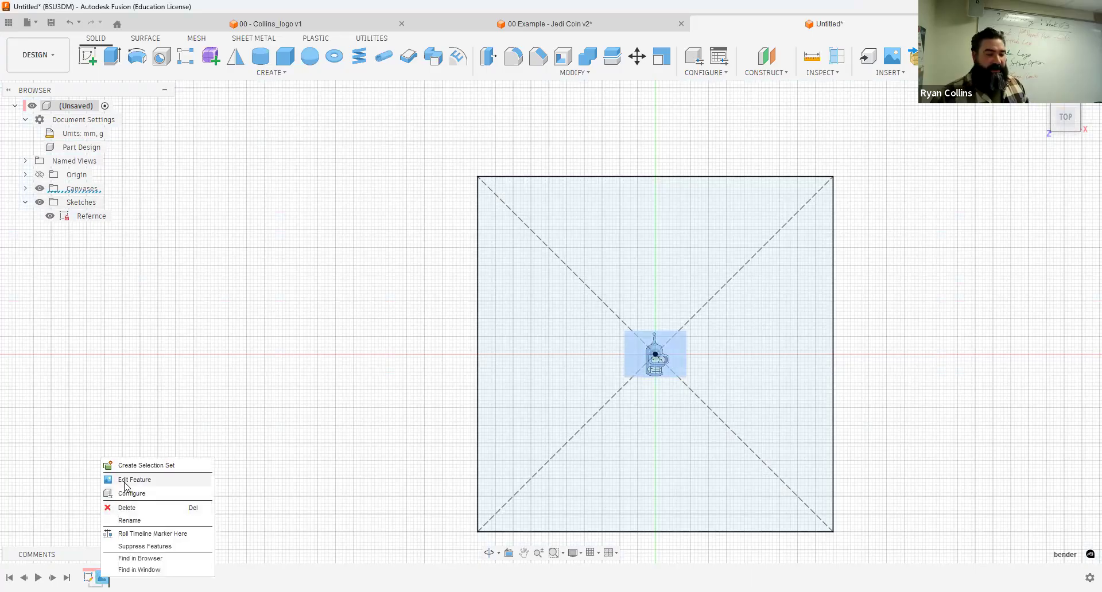
pyautogui.press('Return')
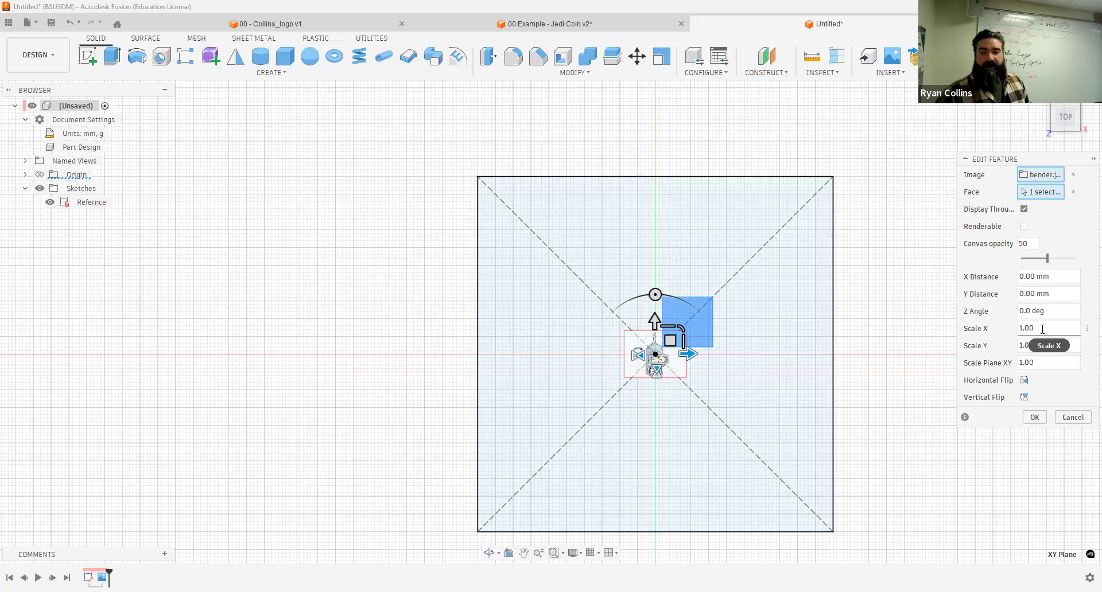
pyautogui.click(1043, 329)
pyautogui.tripleClick(1043, 329)
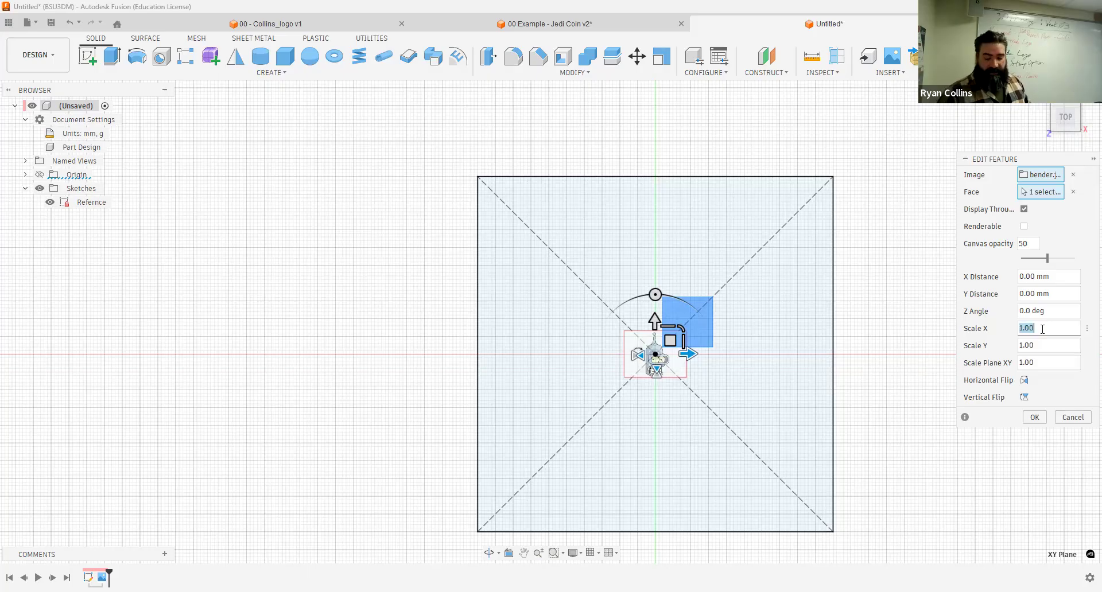
pyautogui.write('2')
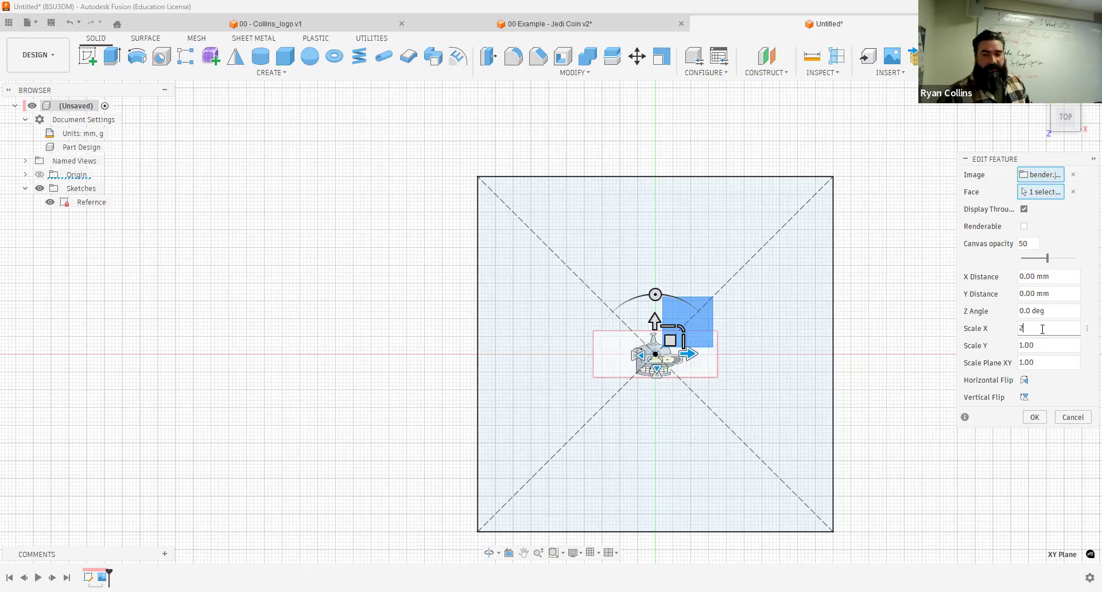
pyautogui.doubleClick(1039, 344)
pyautogui.tripleClick(1039, 345)
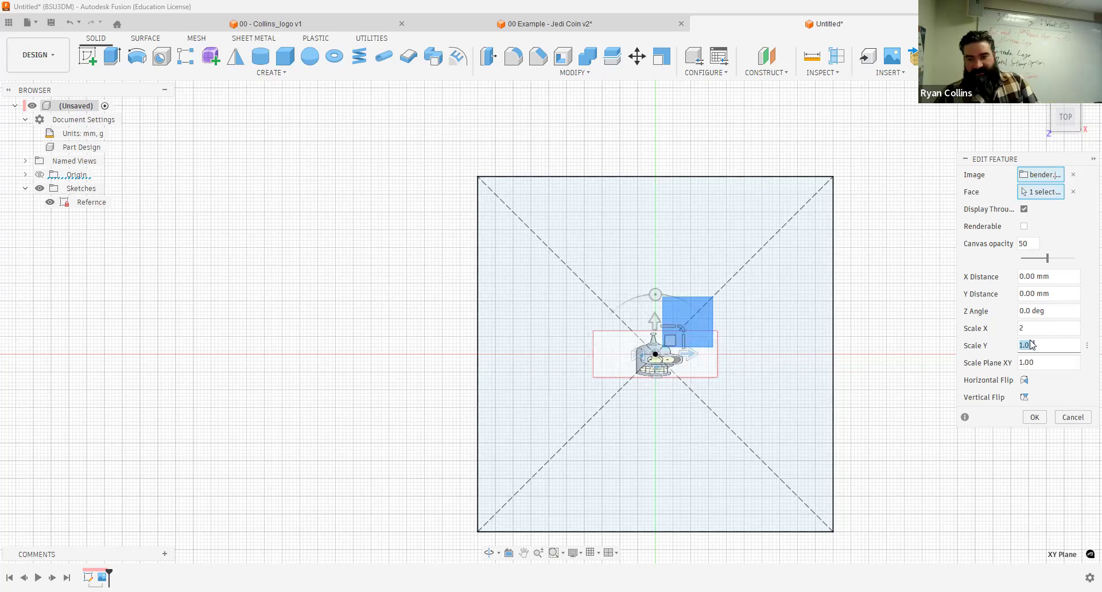
pyautogui.press('Escape')
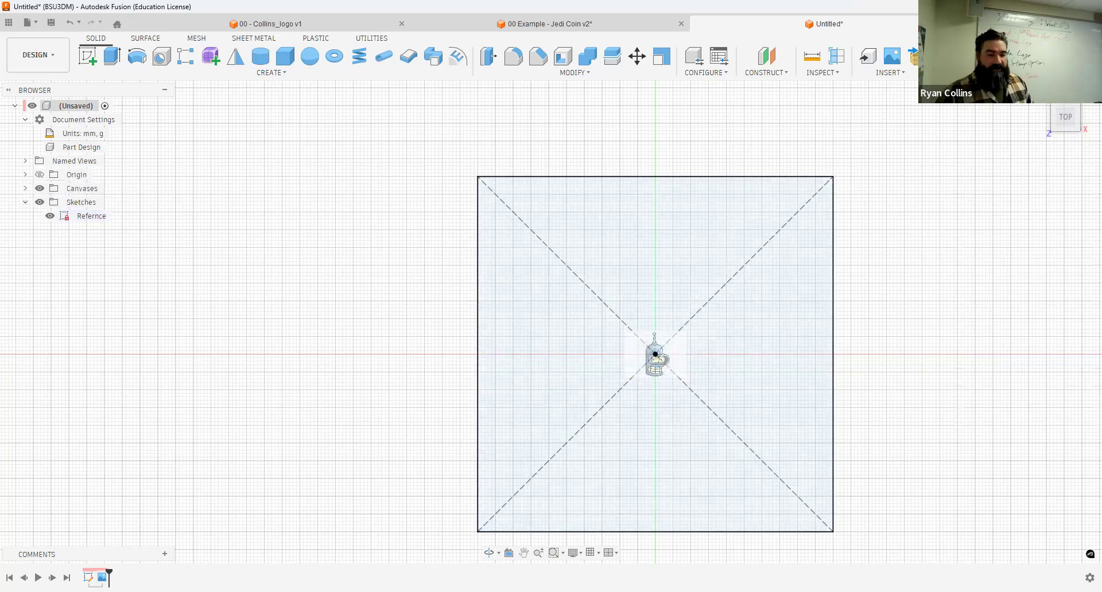
# Step: Try enlarging the bender canvas freehand to a plane scale of about 1.938, and cancel the edit
pyautogui.rightClick(103, 578)
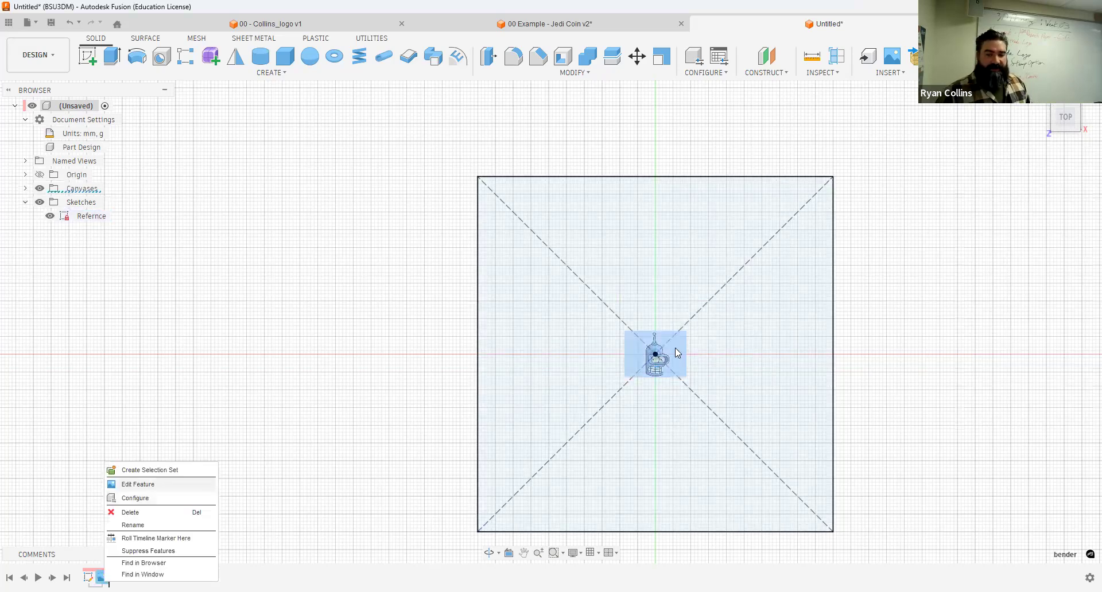
pyautogui.click(138, 485)
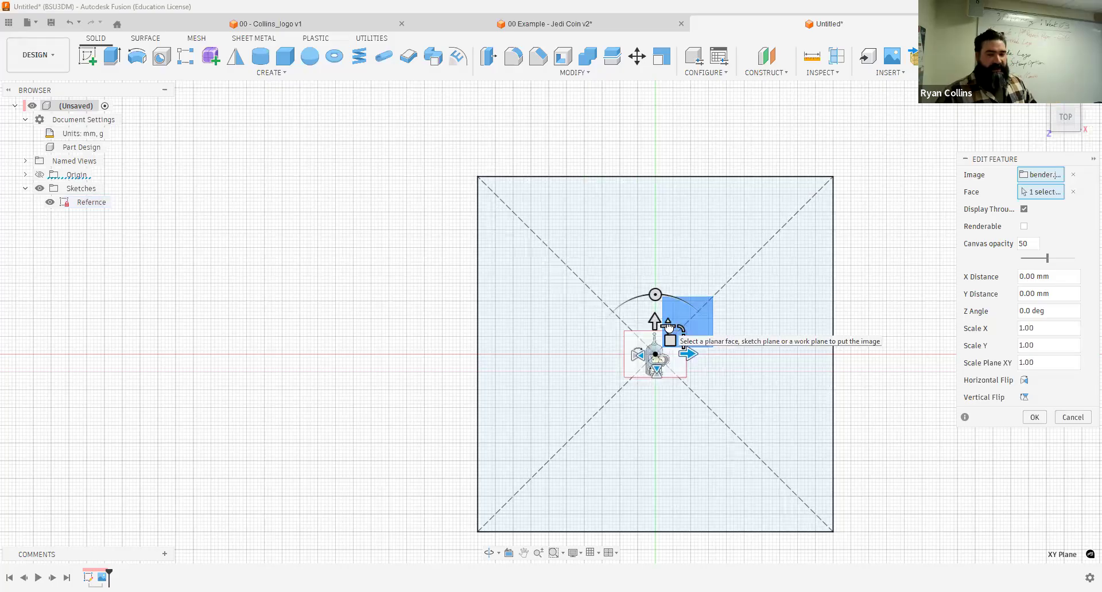
pyautogui.moveTo(674, 302); pyautogui.dragTo(683, 341)
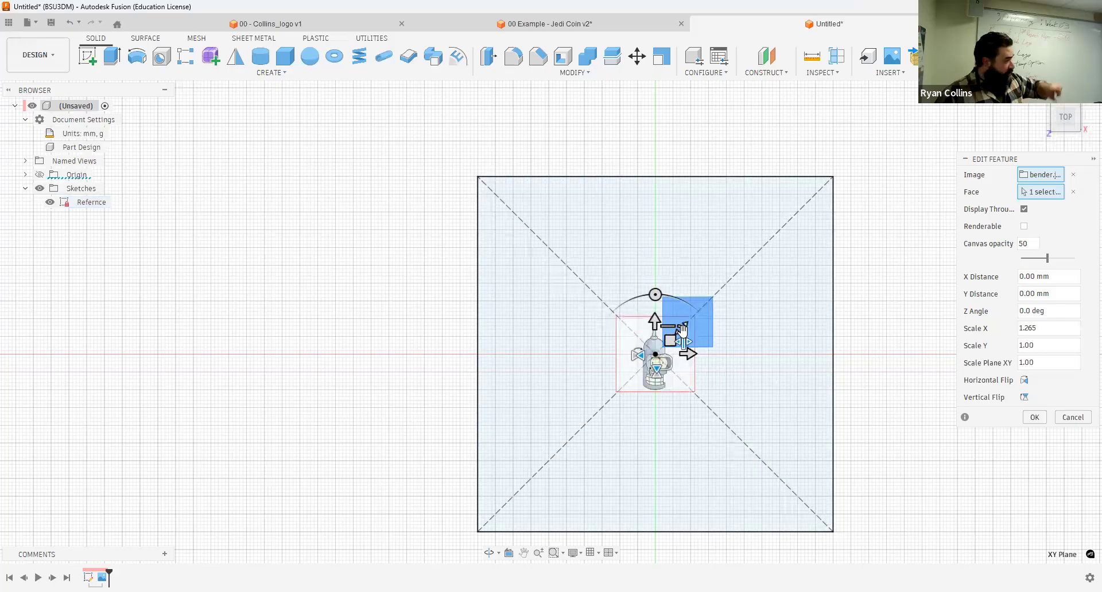
pyautogui.moveTo(684, 332); pyautogui.dragTo(710, 315)
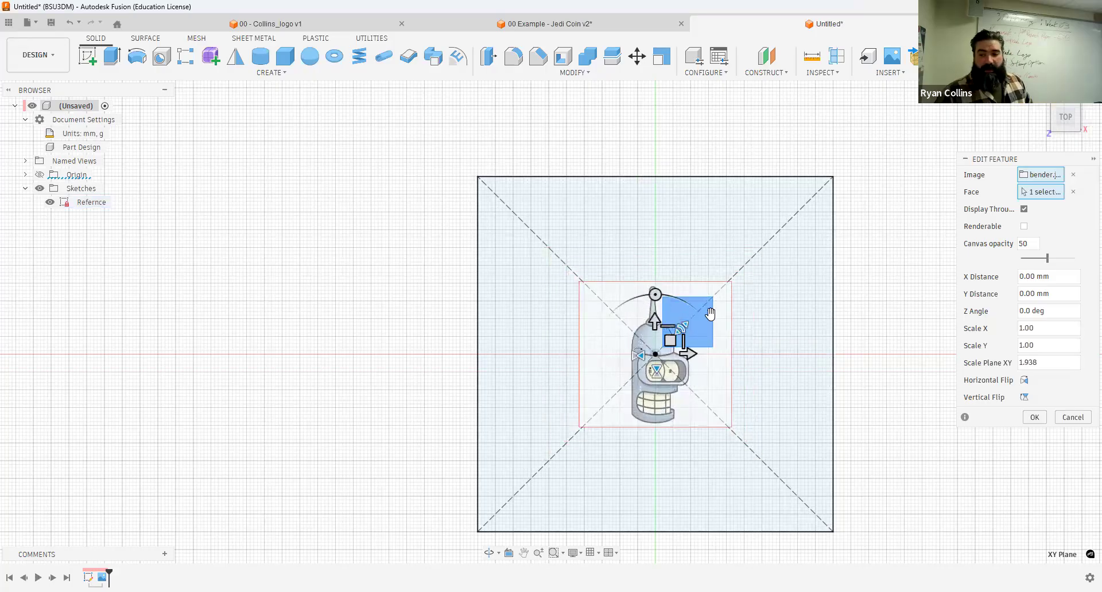
pyautogui.click(1077, 420)
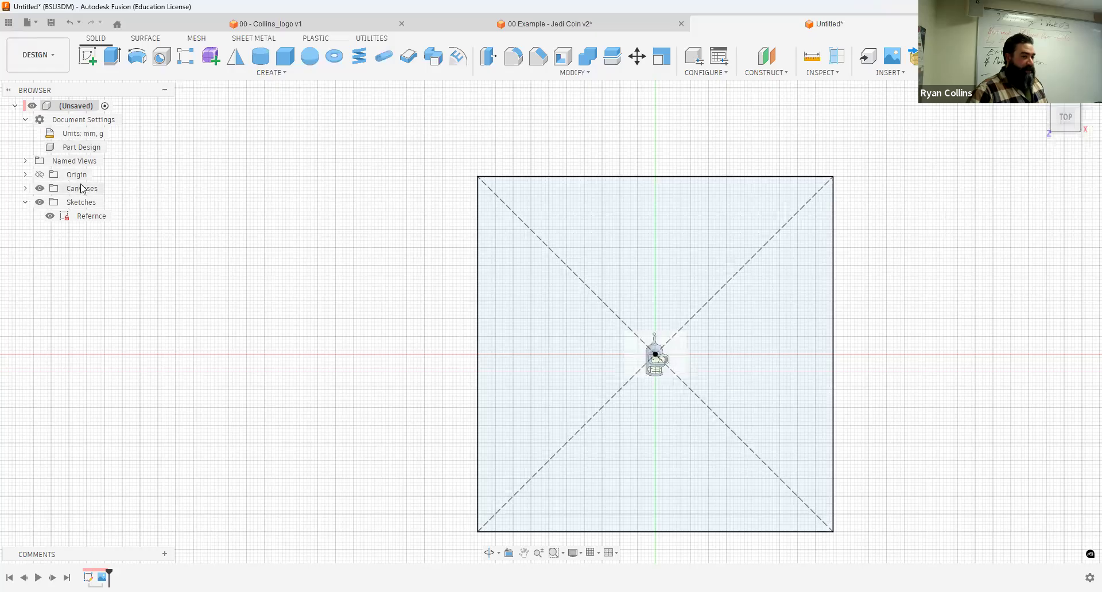
# Step: Start calibrating the bender canvas with one point on the antenna's tip and one on the underside of the head
pyautogui.click(25, 189)
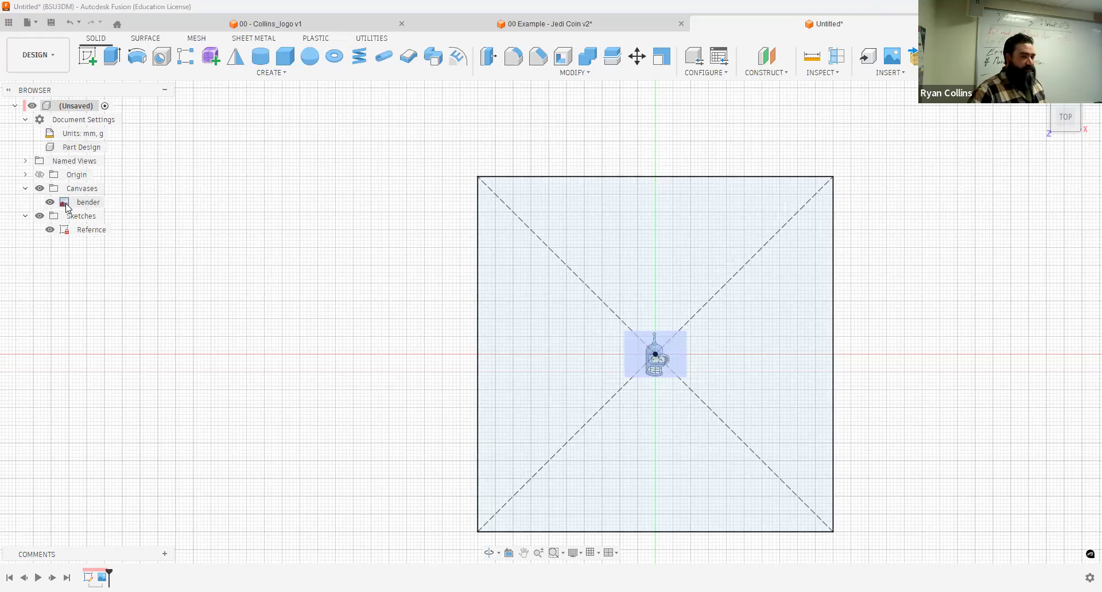
pyautogui.rightClick(67, 208)
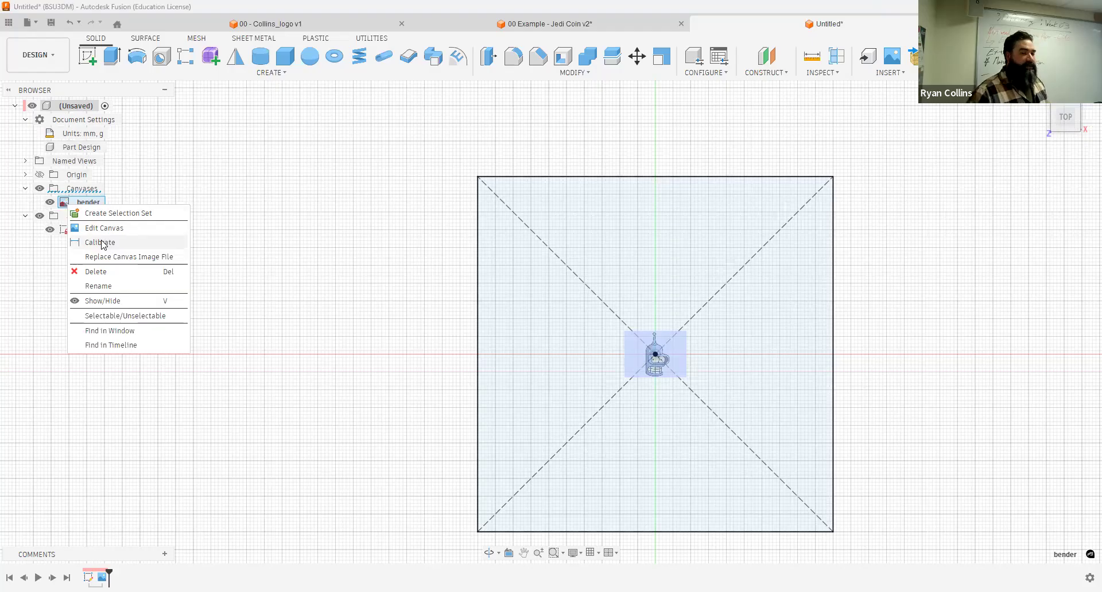
pyautogui.click(102, 243)
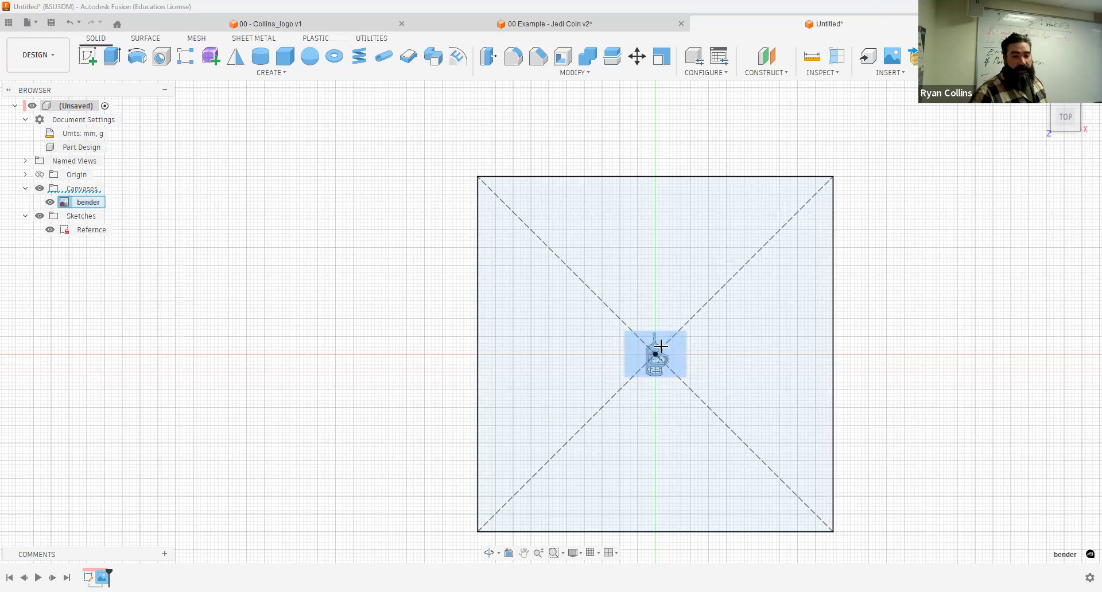
pyautogui.scroll(1, 659, 349)
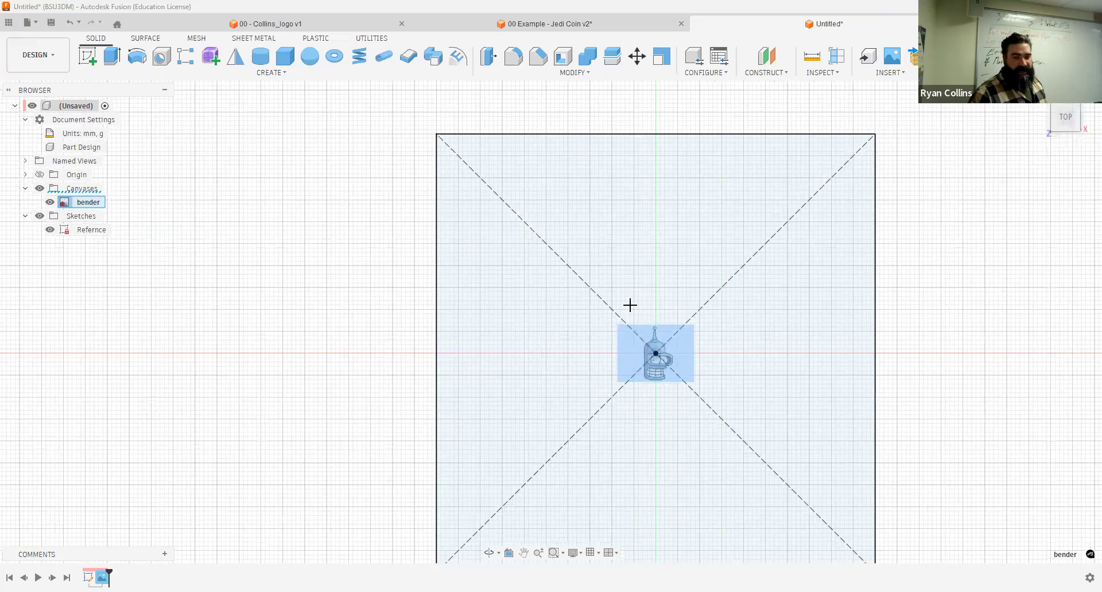
pyautogui.scroll(5, 629, 305)
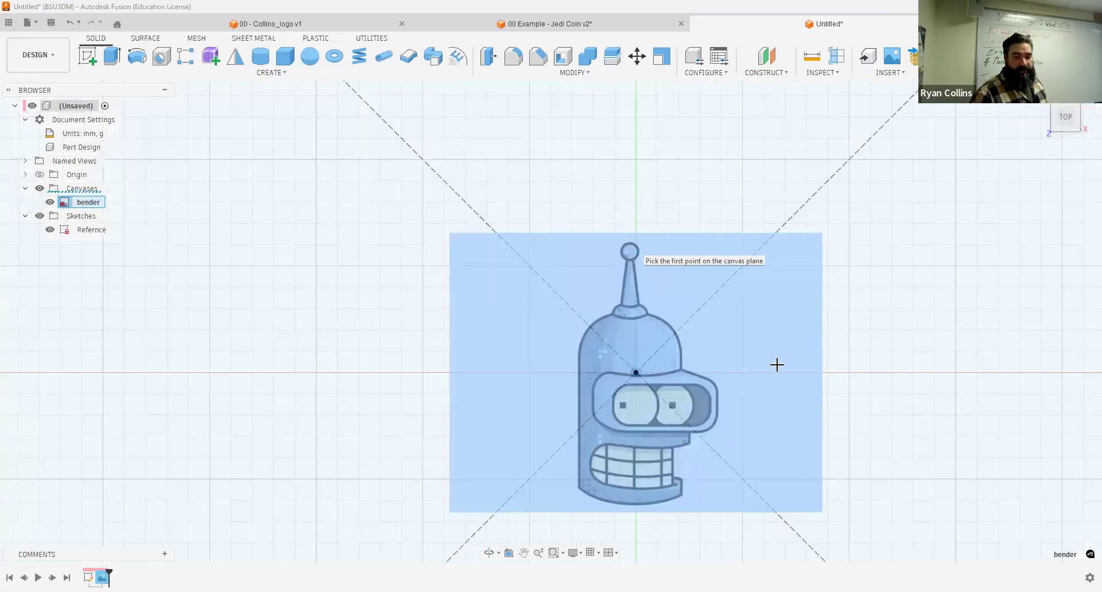
pyautogui.click(634, 505)
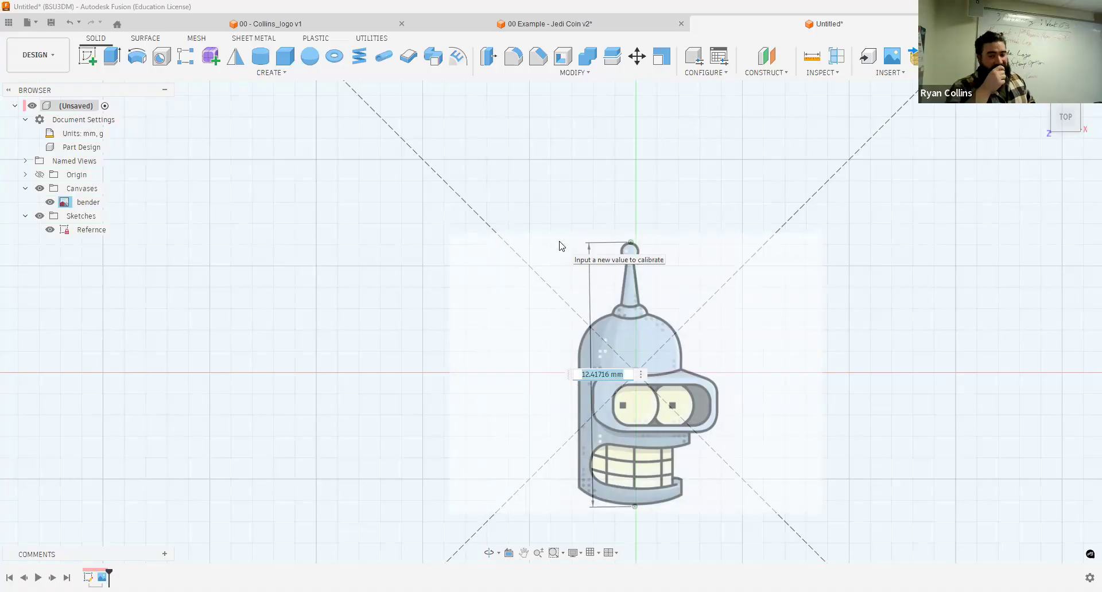
# Step: Set the calibration distance between the two picked canvas points to 85 mm
pyautogui.scroll(-5, 643, 298)
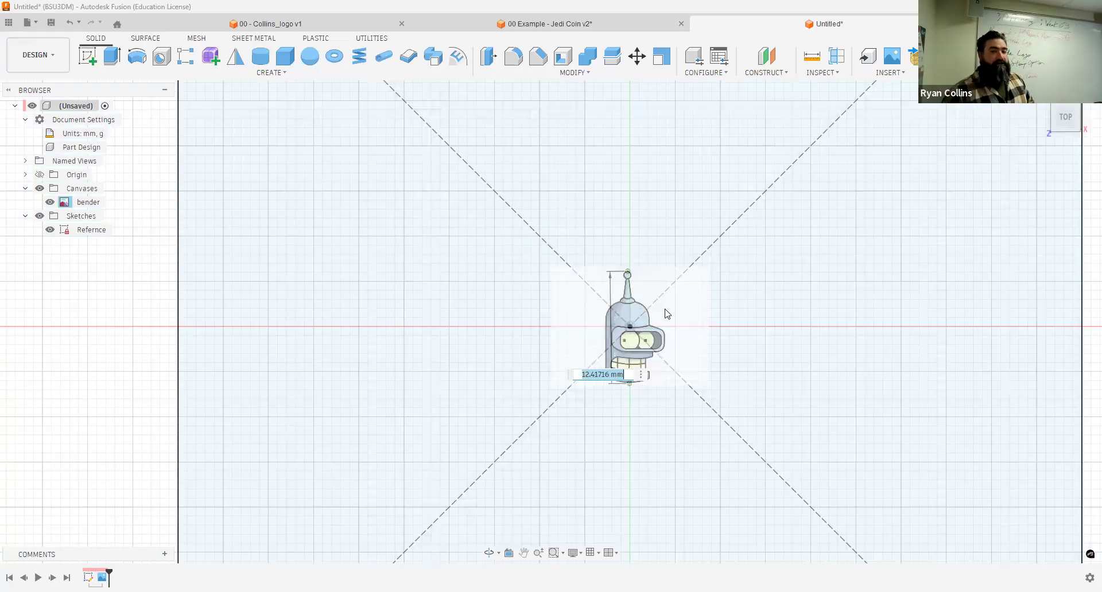
pyautogui.scroll(-3, 637, 217)
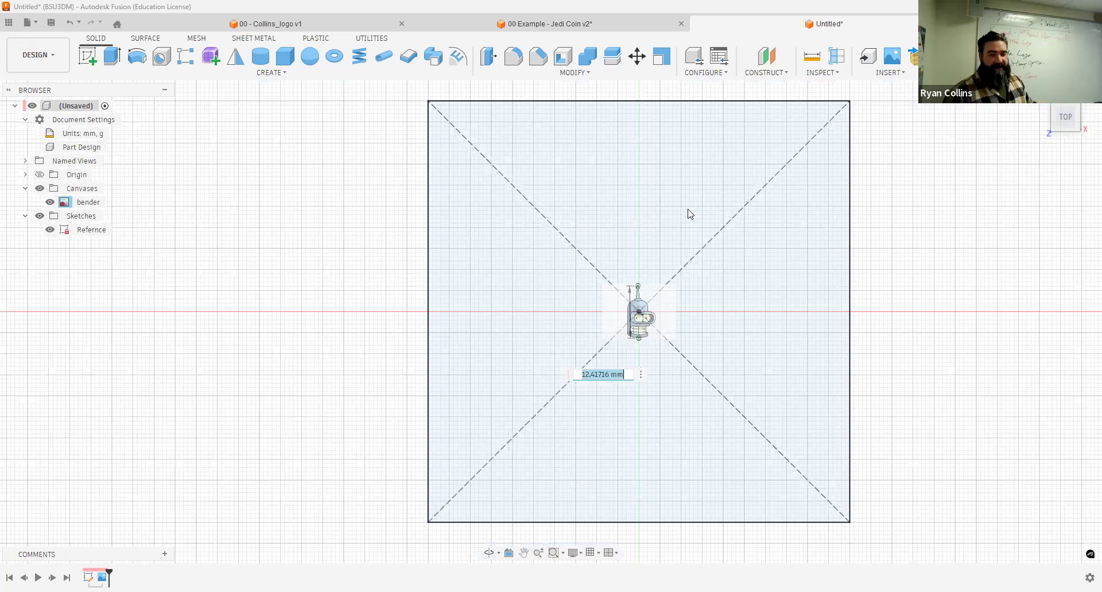
pyautogui.write('85')
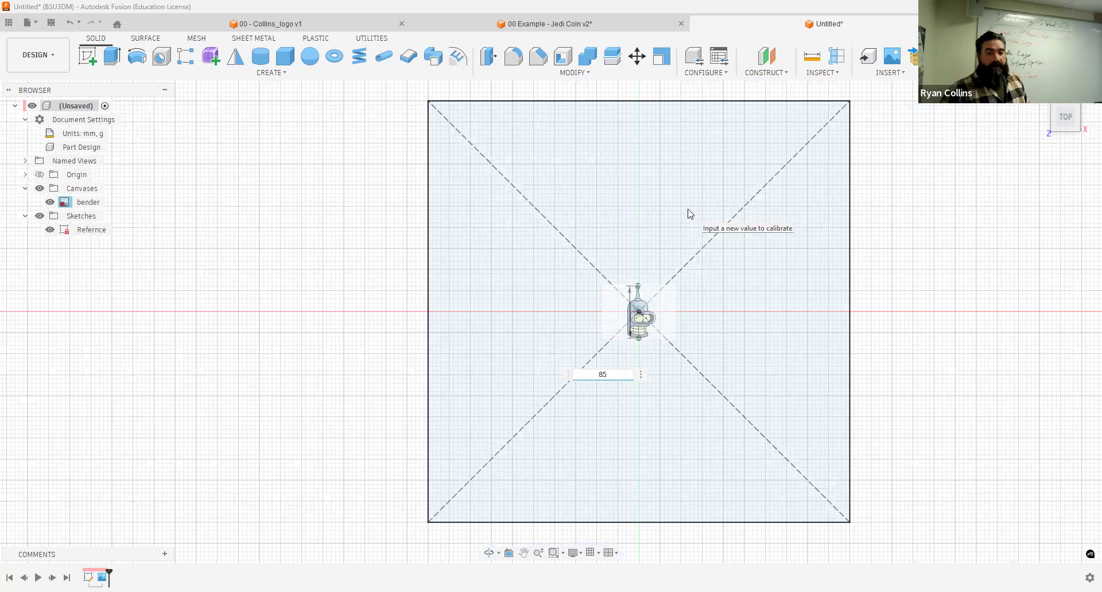
pyautogui.press('Return')
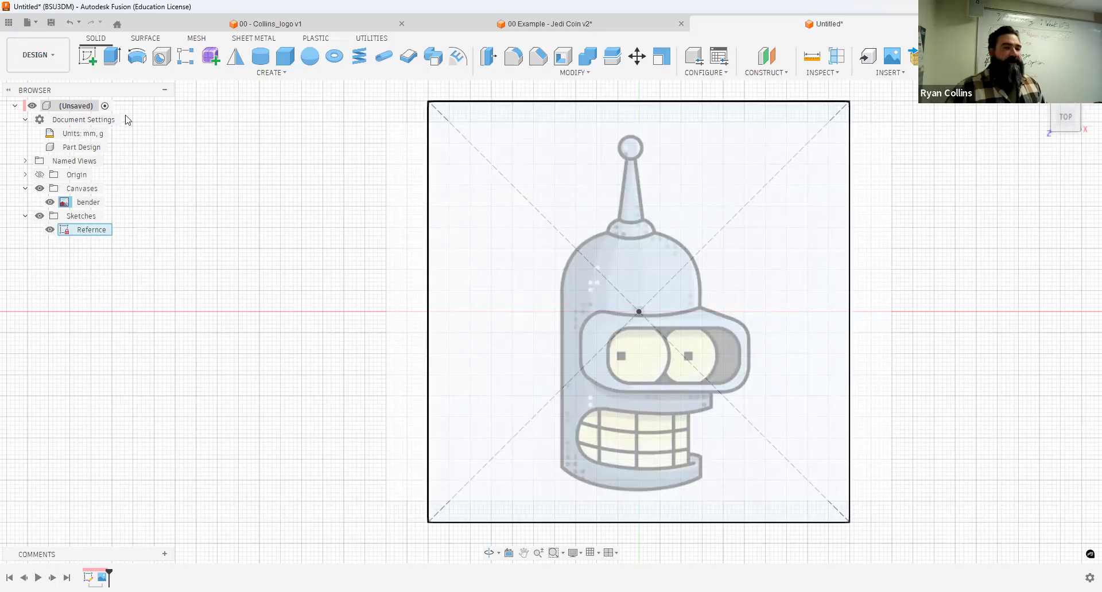
# Step: Start a new sketch on the reference square's plane and draw a center diameter circle around the ball on the antenna's tip
pyautogui.click(91, 56)
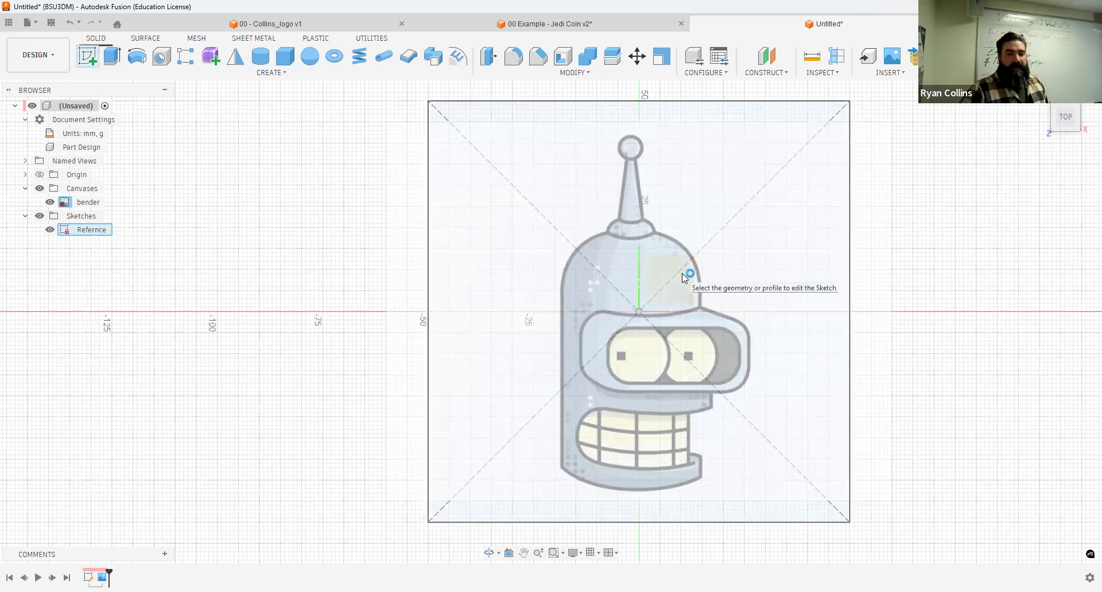
pyautogui.click(684, 278)
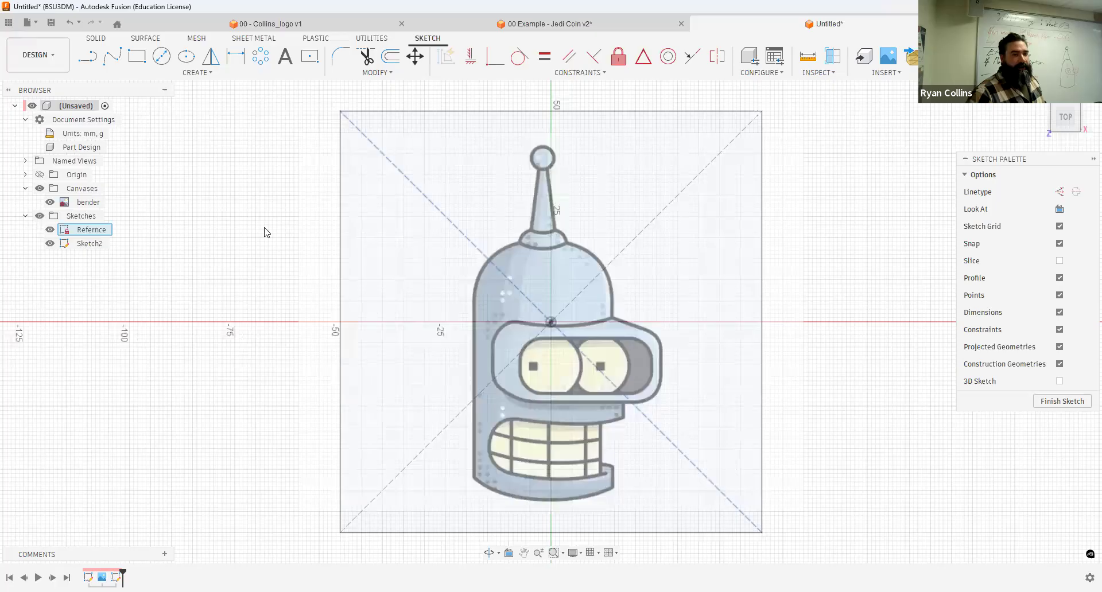
pyautogui.click(162, 58)
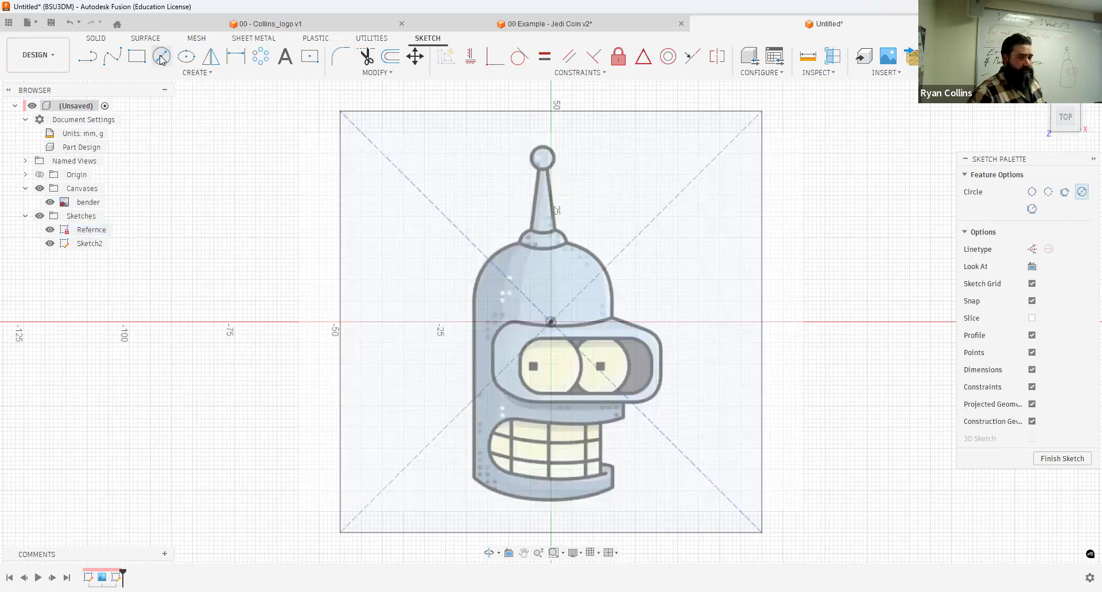
pyautogui.click(197, 73)
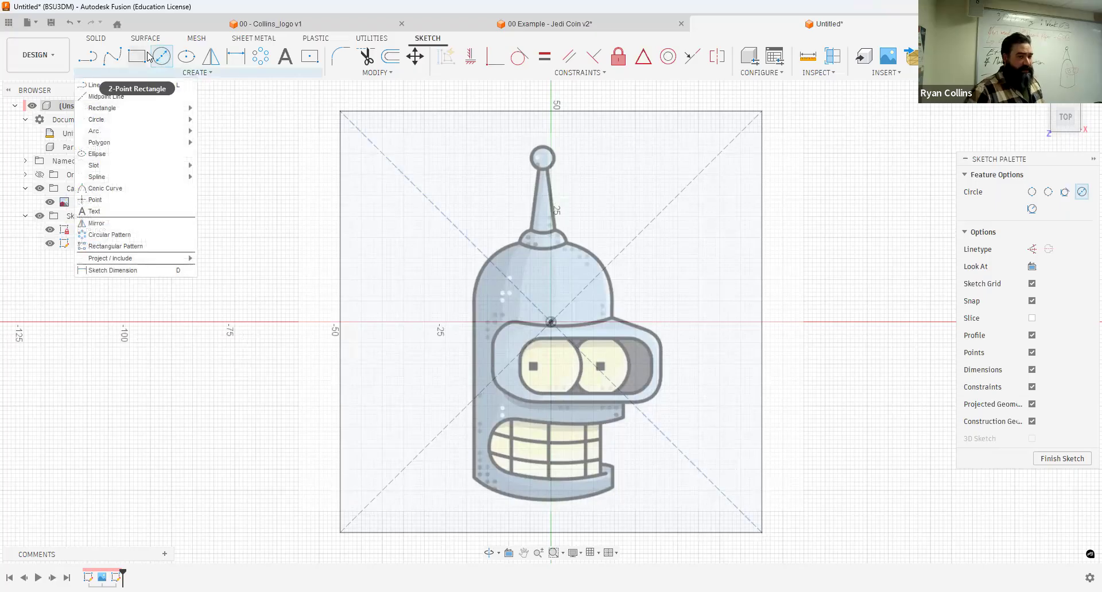
pyautogui.moveTo(126, 123)
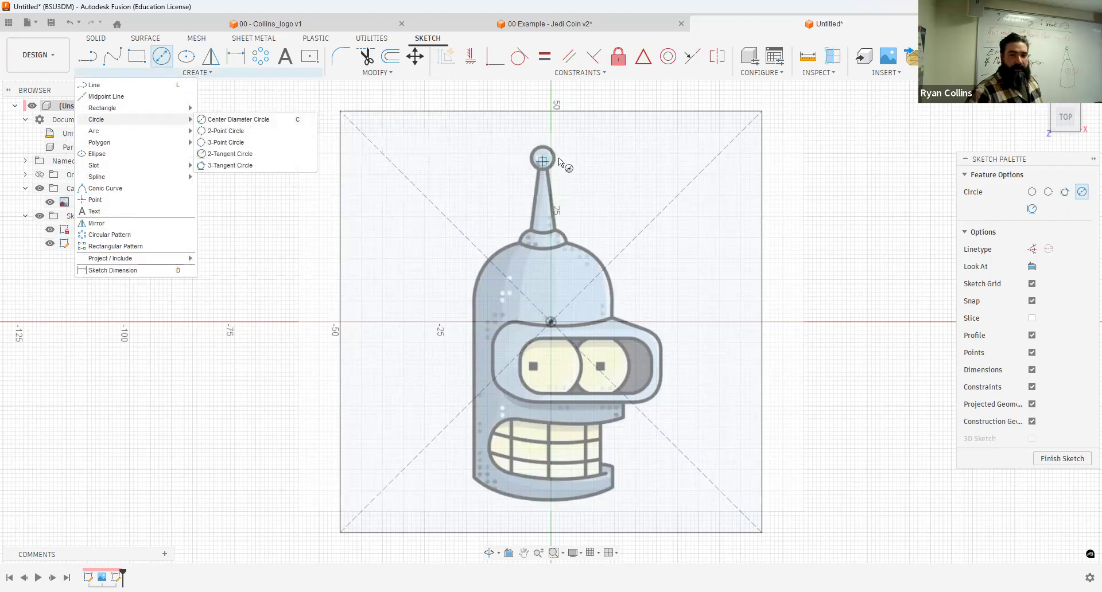
pyautogui.scroll(5, 543, 158)
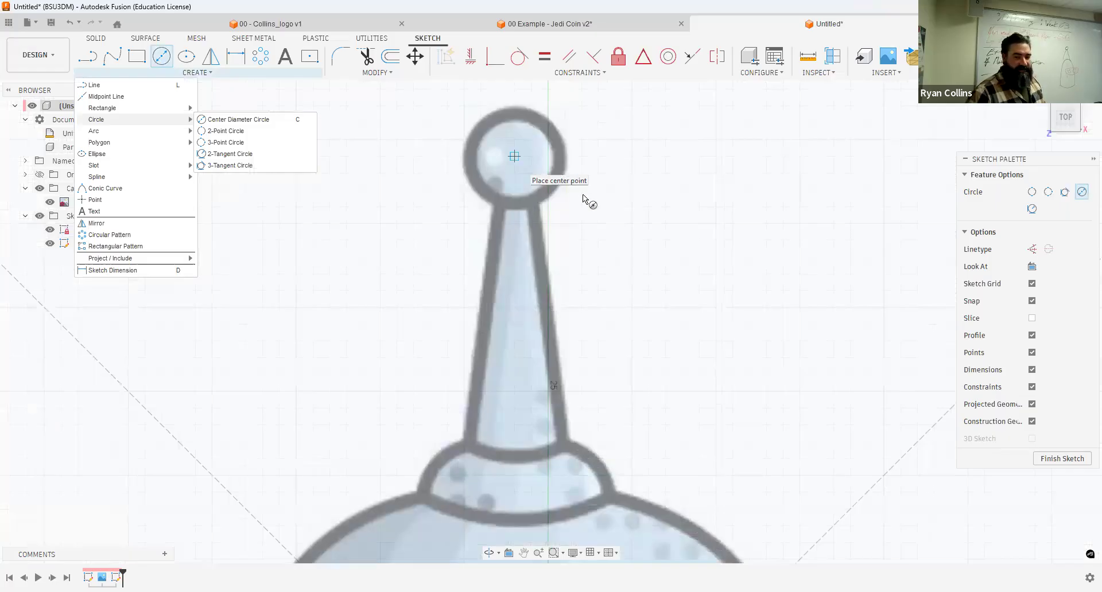
# Step: Sketch a line along the antenna's left edge, from the ball's circle down to the antenna's base
pyautogui.click(90, 63)
pyautogui.click(90, 64)
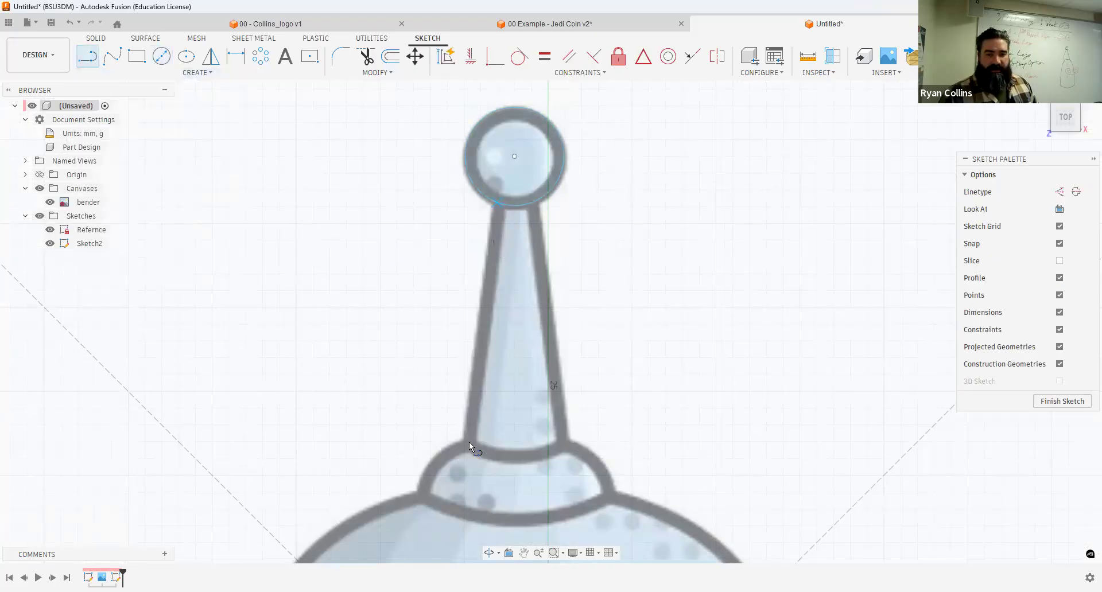
pyautogui.press('Escape')
pyautogui.scroll(-5, 470, 442)
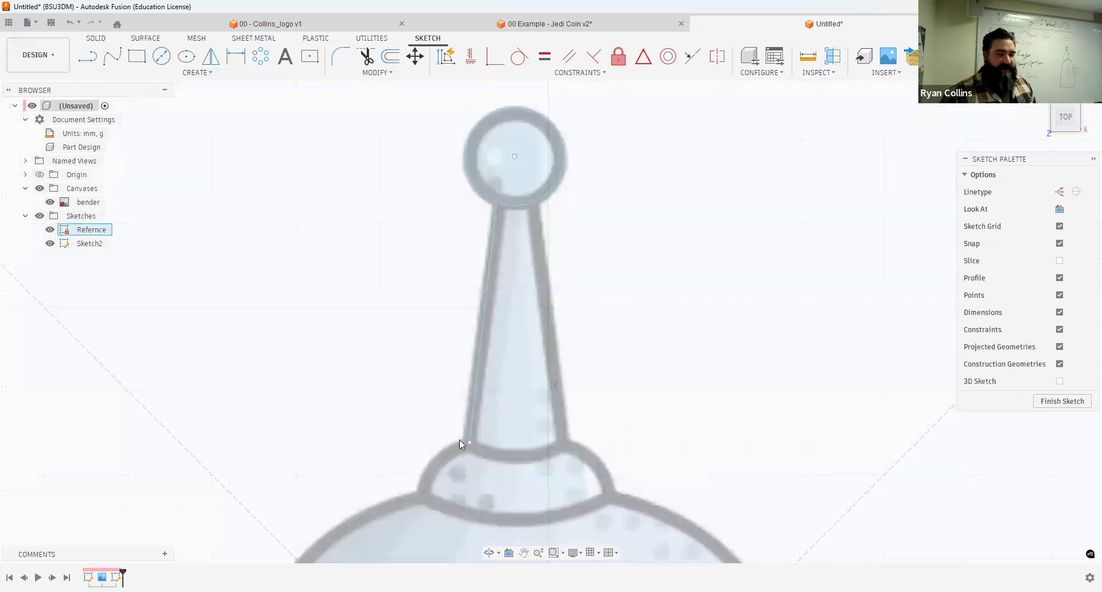
pyautogui.scroll(-1, 506, 392)
pyautogui.scroll(-4, 493, 213)
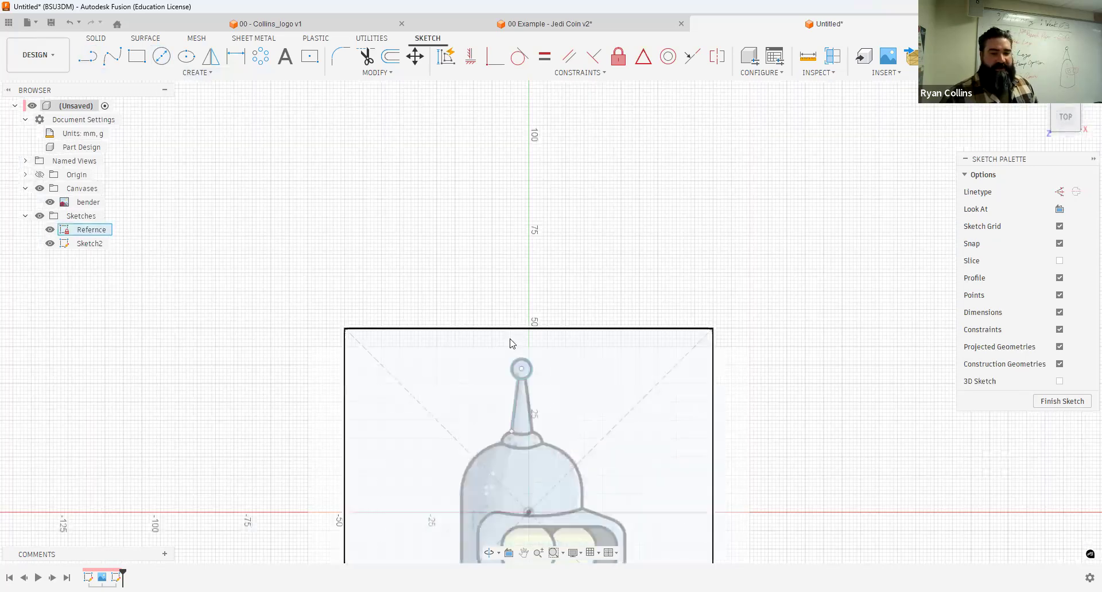
pyautogui.moveTo(471, 243); pyautogui.dragTo(439, 566, button='middle')
pyautogui.scroll(3, 466, 270)
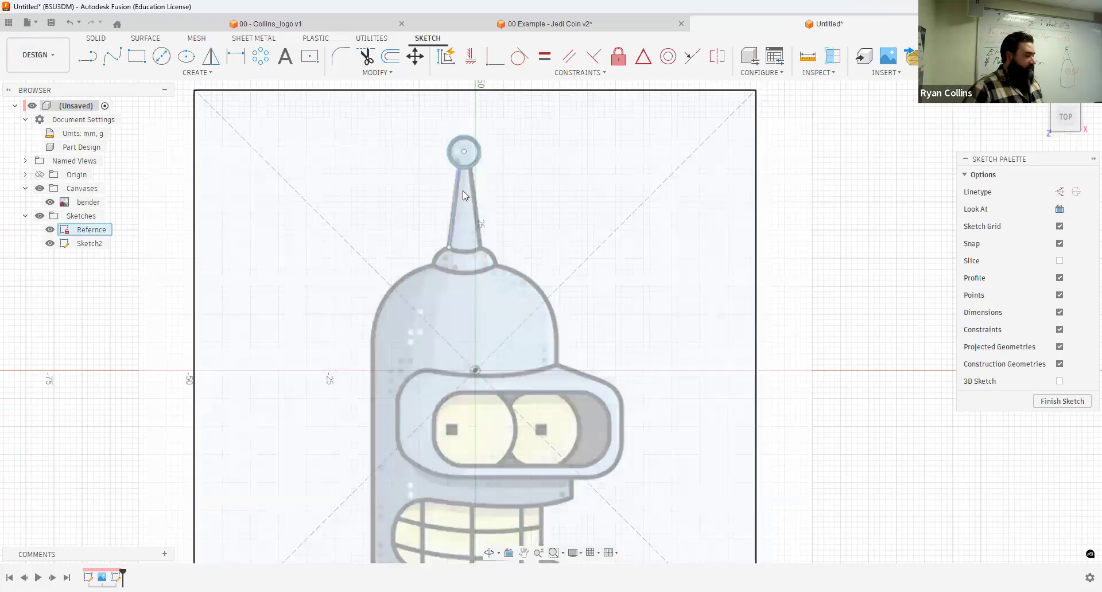
# Step: Sketch a nearly vertical line about 91 mm long from above the antenna's ball down through the head to below the chin
pyautogui.click(228, 112)
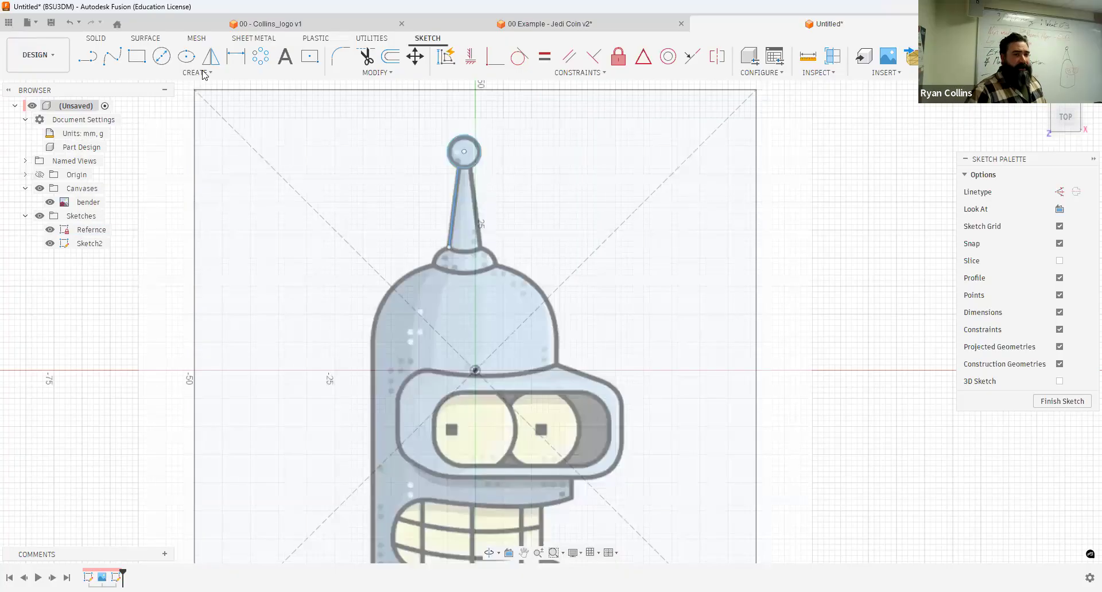
pyautogui.click(86, 60)
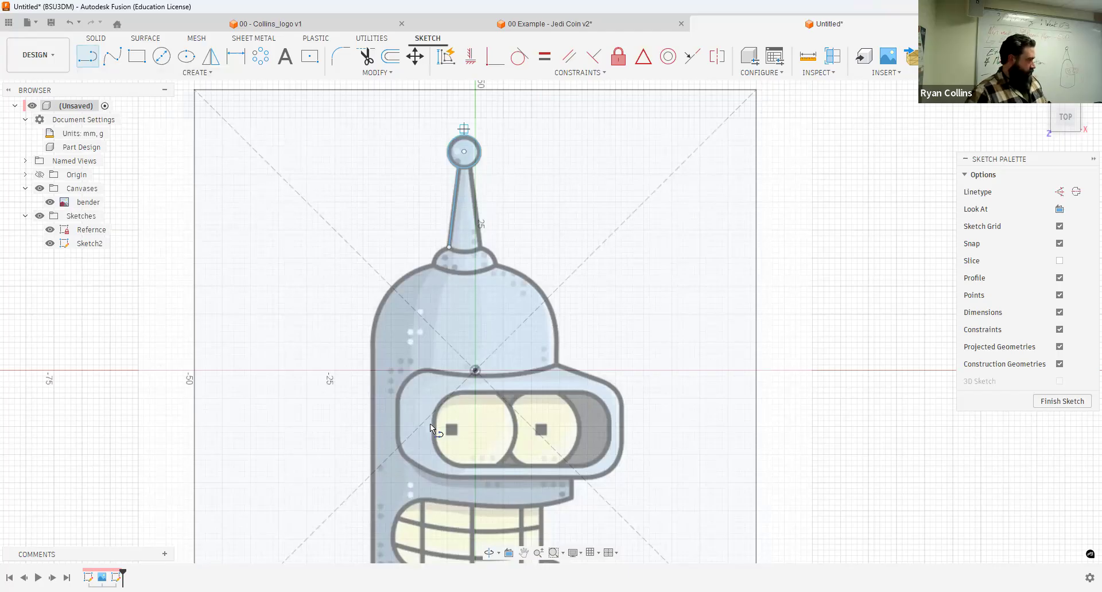
pyautogui.click(464, 129)
pyautogui.moveTo(430, 424); pyautogui.dragTo(388, 207, button='middle')
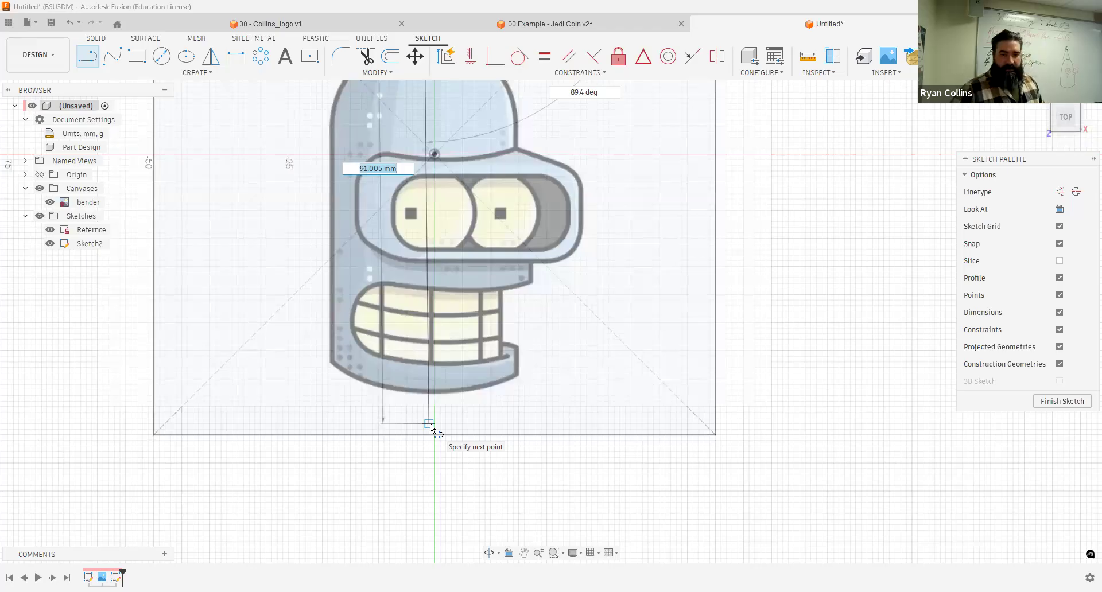
pyautogui.click(430, 424)
pyautogui.press('Escape')
pyautogui.scroll(-2, 439, 348)
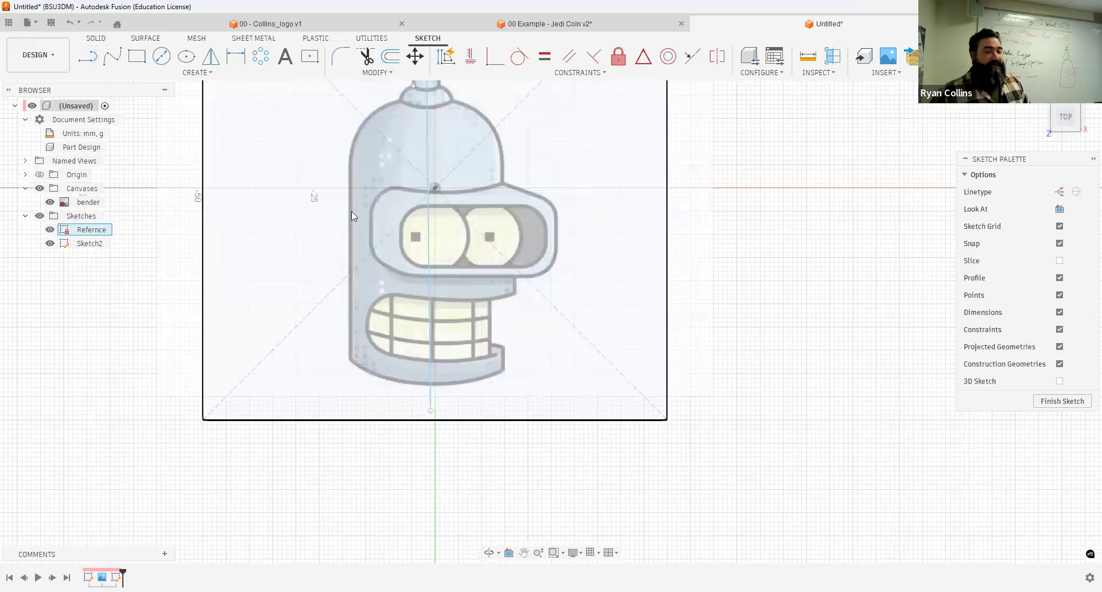
pyautogui.scroll(-2, 402, 202)
pyautogui.scroll(-1, 443, 193)
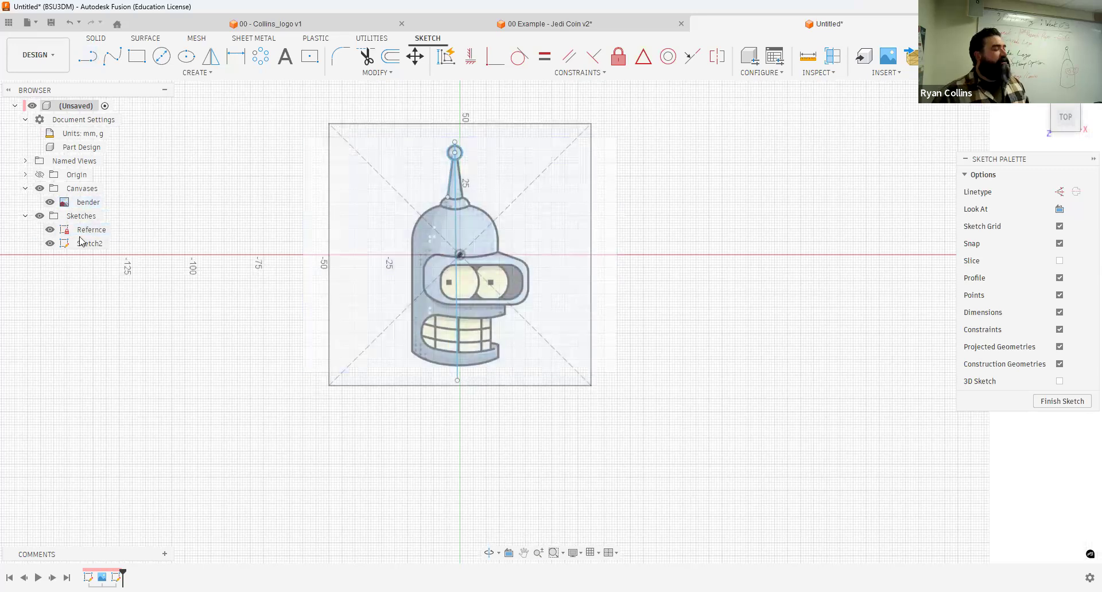
# Step: Hide the bender canvas and the Refernce sketch so only the new sketch's geometry is shown
pyautogui.click(50, 203)
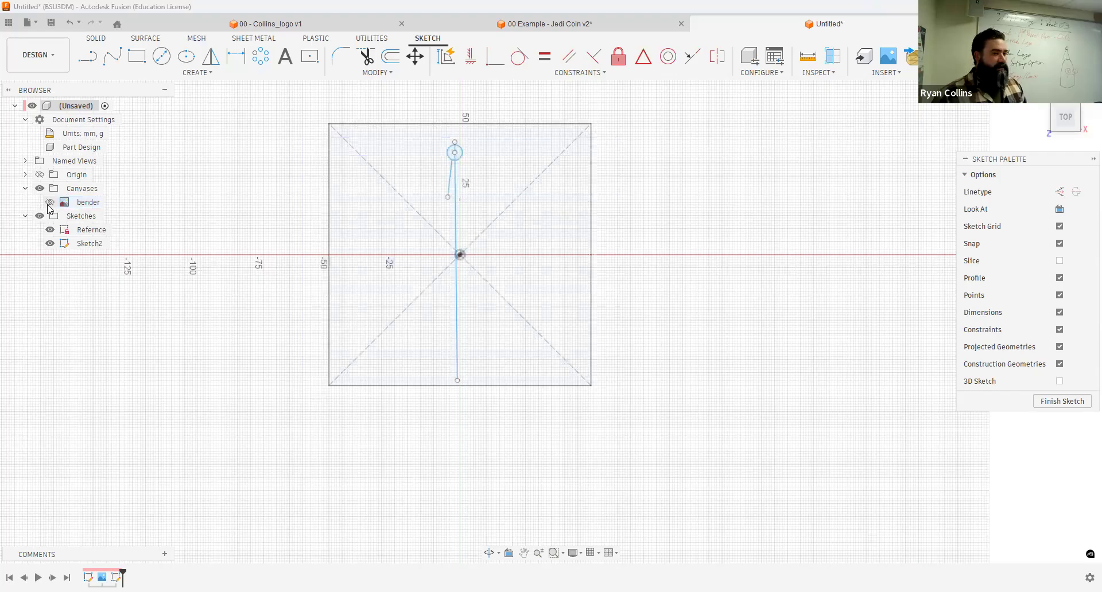
pyautogui.click(50, 230)
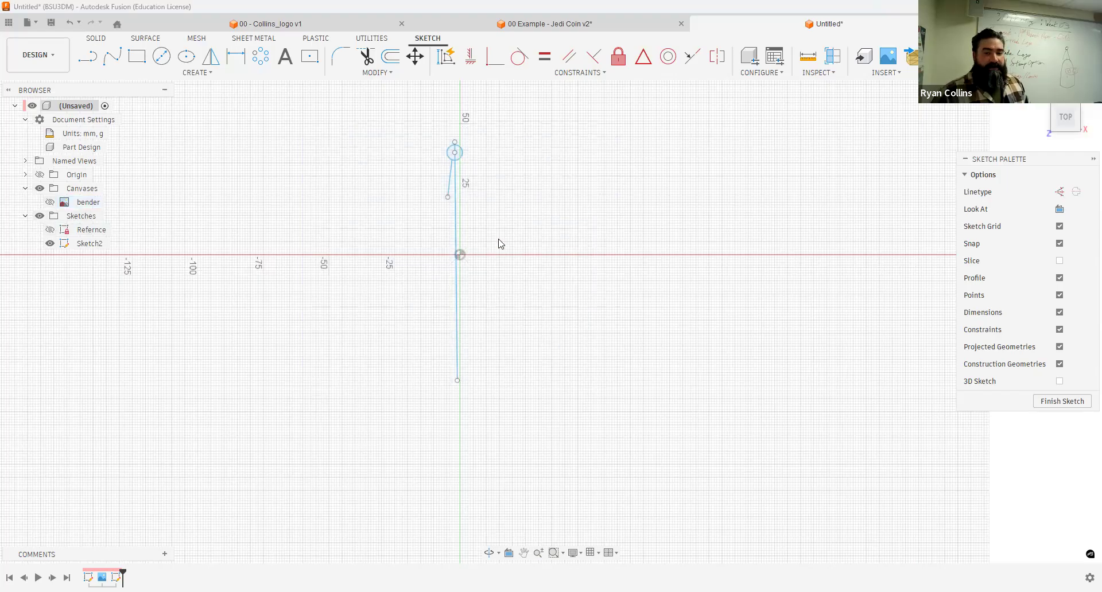
pyautogui.scroll(2, 413, 239)
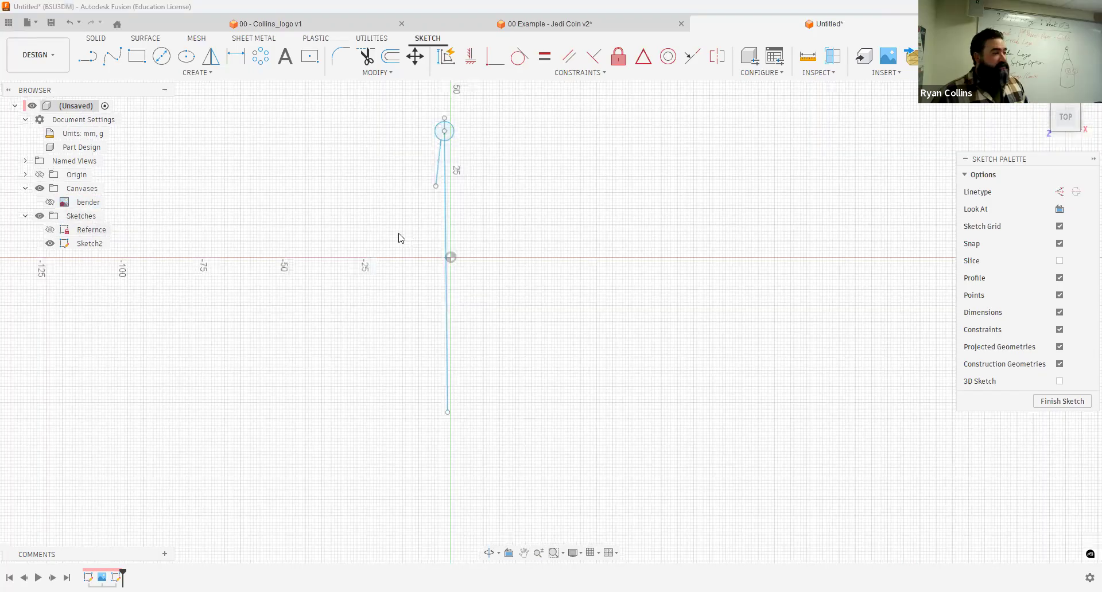
# Step: Apply a Horizontal/Vertical constraint to the long line running through the head to make it vertical
pyautogui.click(427, 219)
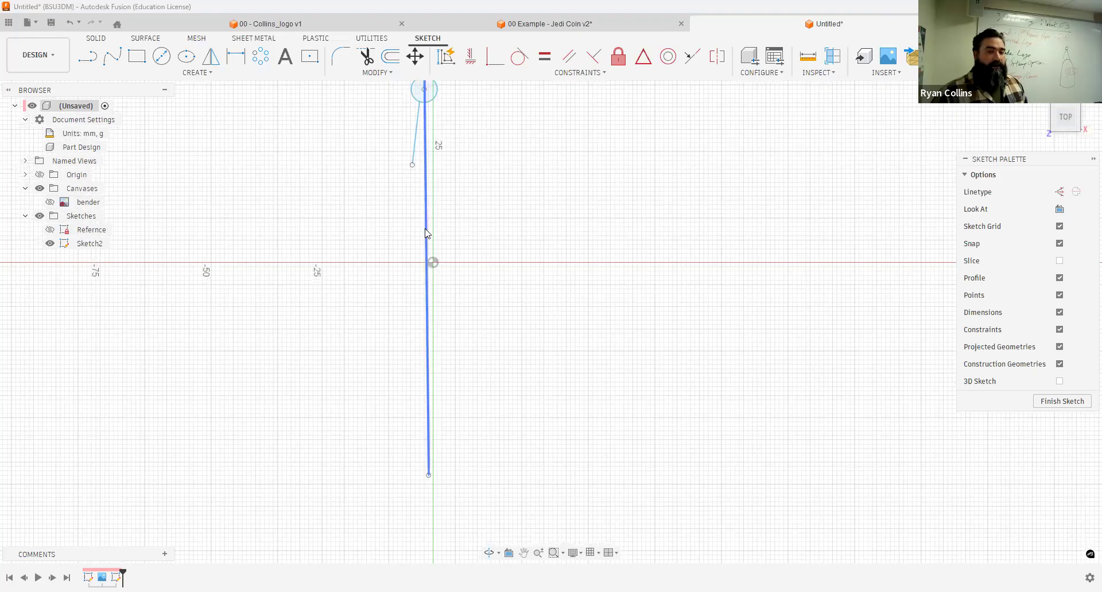
pyautogui.click(427, 232)
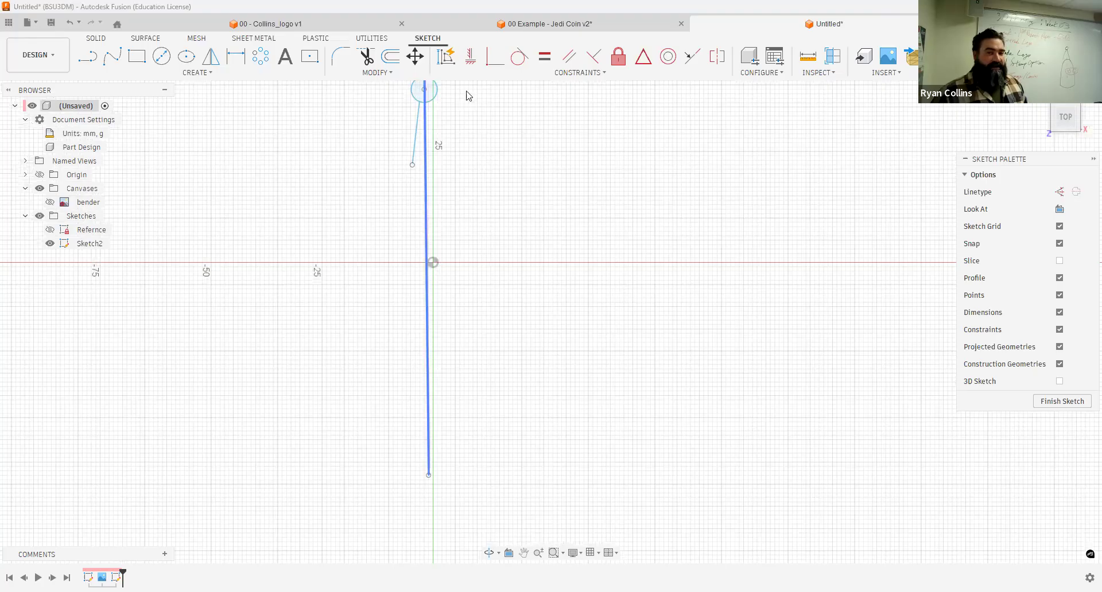
pyautogui.click(474, 58)
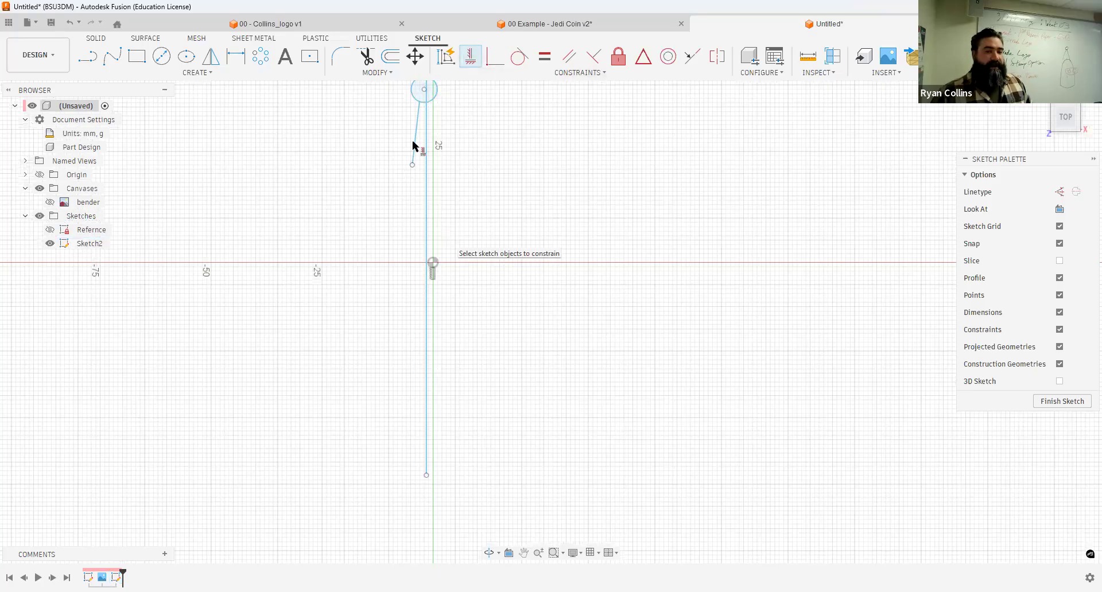
pyautogui.click(421, 104)
pyautogui.scroll(-2, 414, 143)
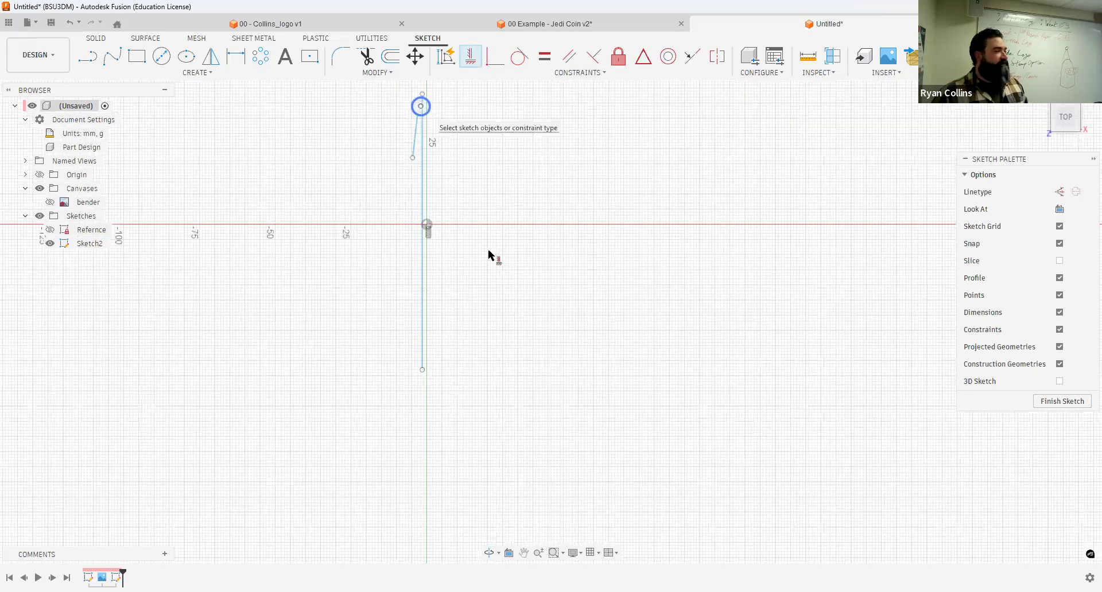
pyautogui.moveTo(417, 112); pyautogui.dragTo(488, 254, button='middle')
pyautogui.scroll(3, 488, 252)
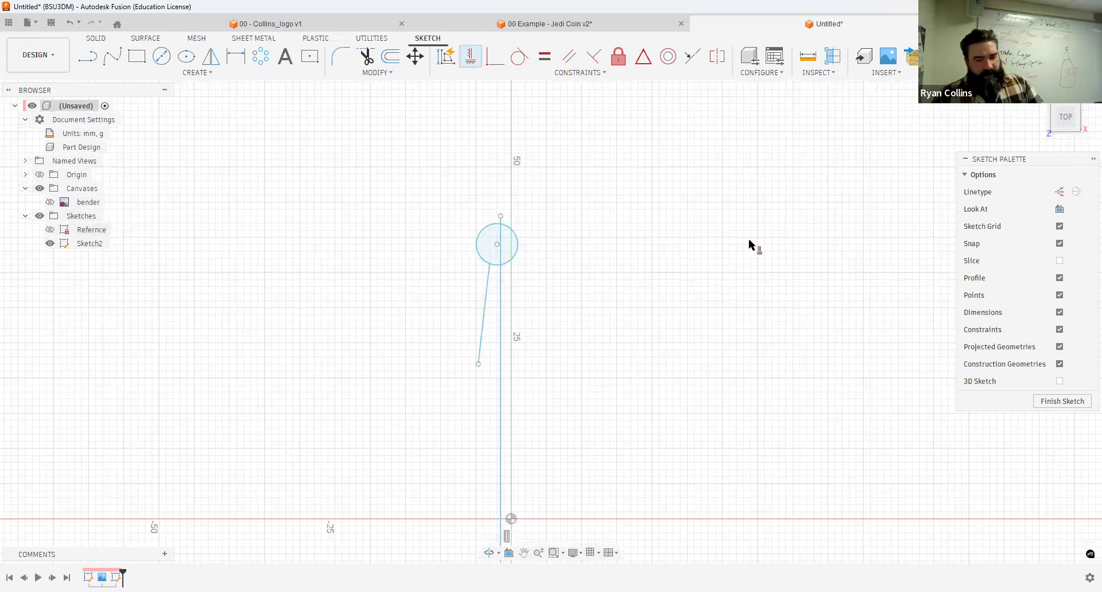
pyautogui.press('Escape')
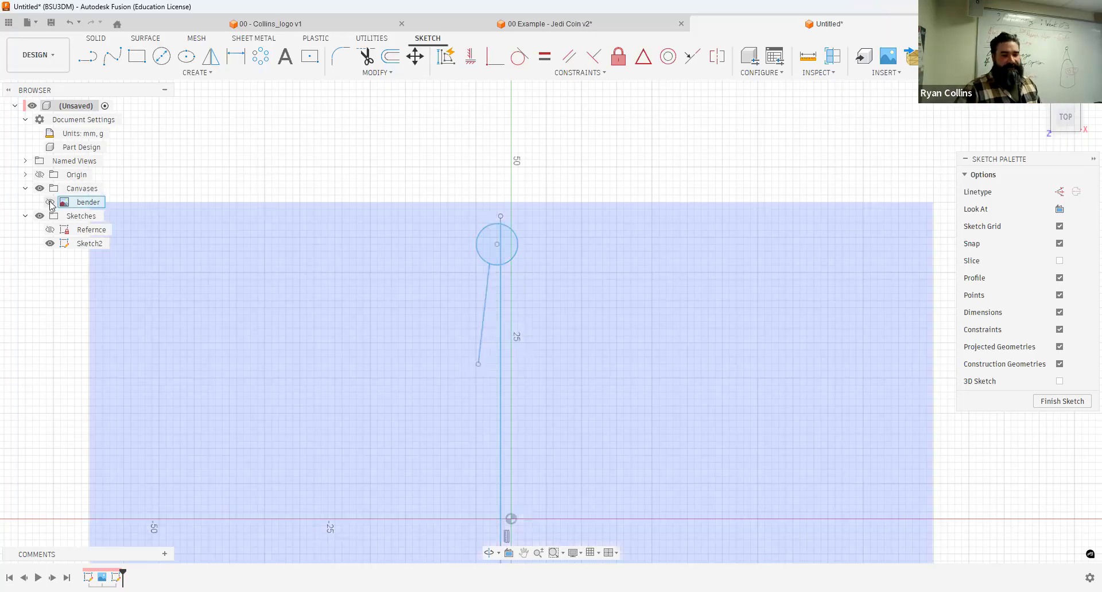
# Step: Show the bender canvas again behind the sketch
pyautogui.click(50, 203)
pyautogui.scroll(-1, 657, 428)
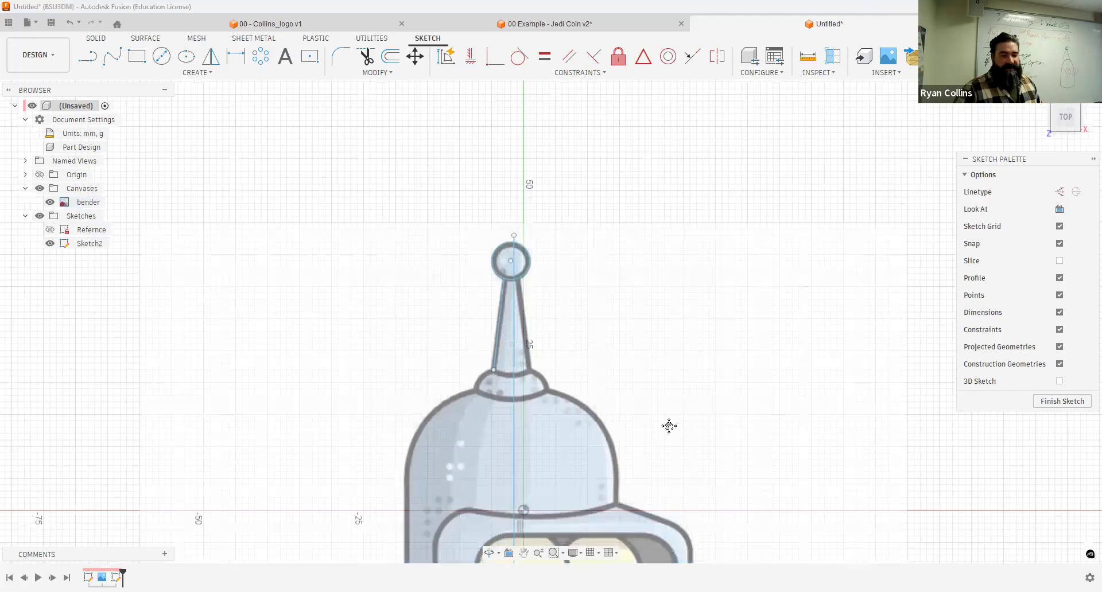
pyautogui.scroll(-3, 516, 350)
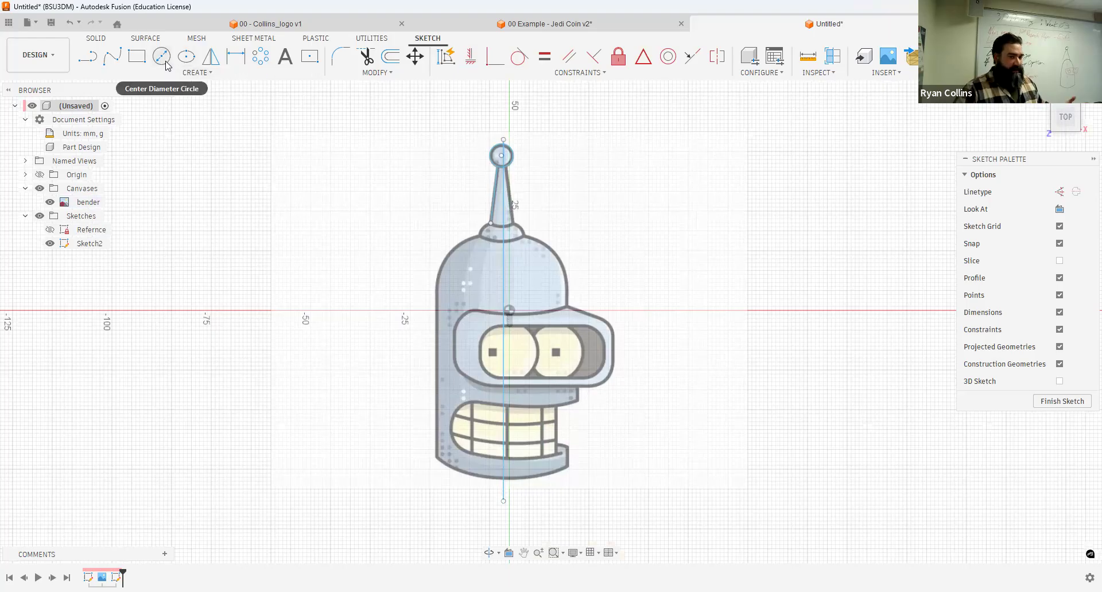
# Step: Draw a 2-point circle around the head's right eye, placing its diameter points on opposite sides of the eye
pyautogui.click(196, 73)
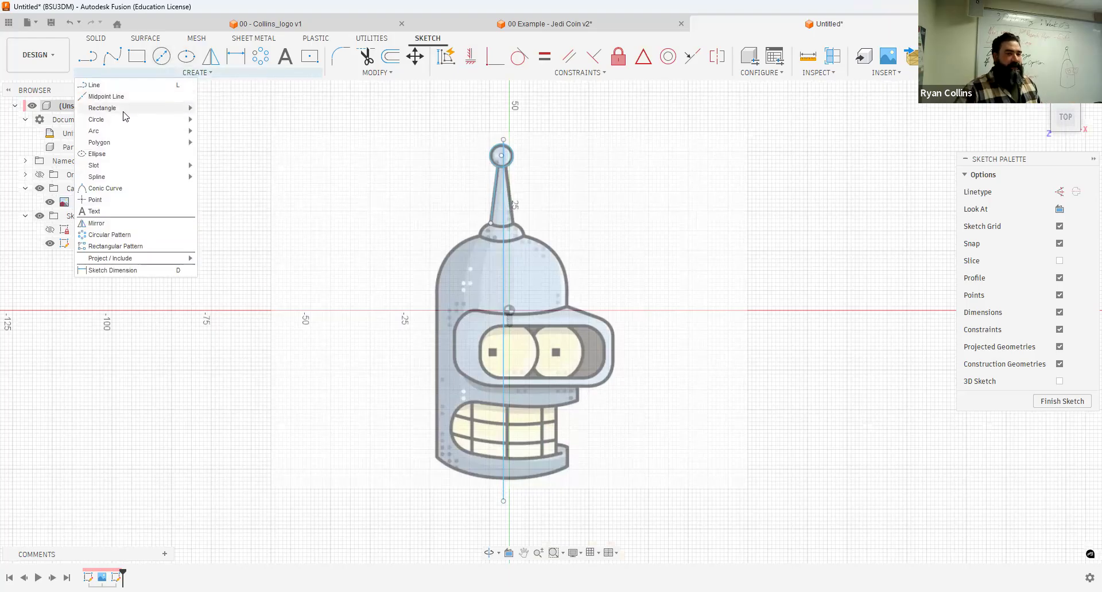
pyautogui.moveTo(114, 124)
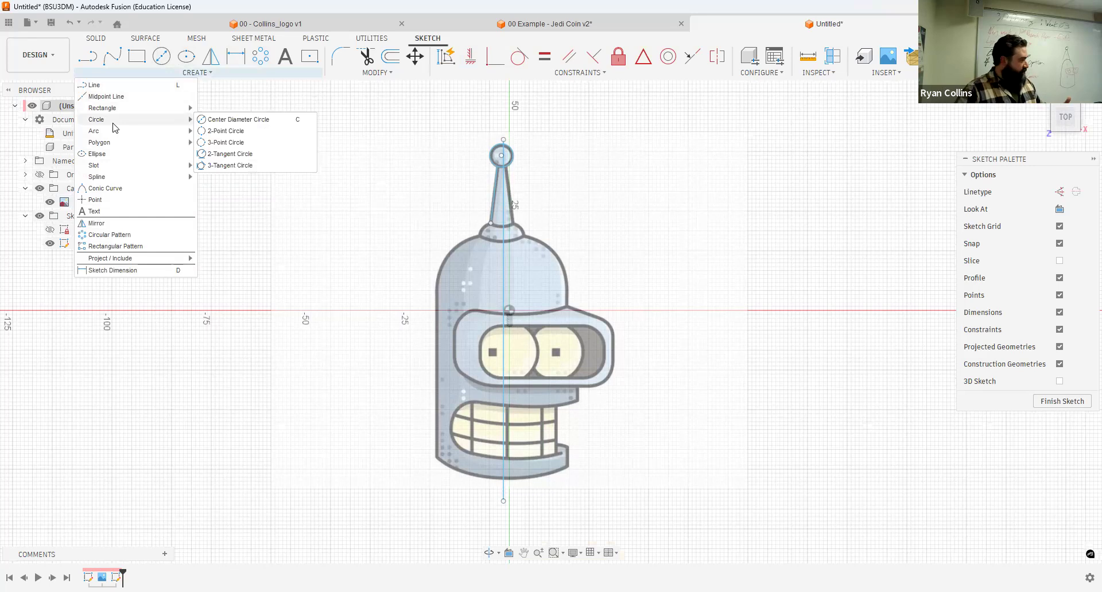
pyautogui.click(233, 119)
pyautogui.scroll(5, 567, 344)
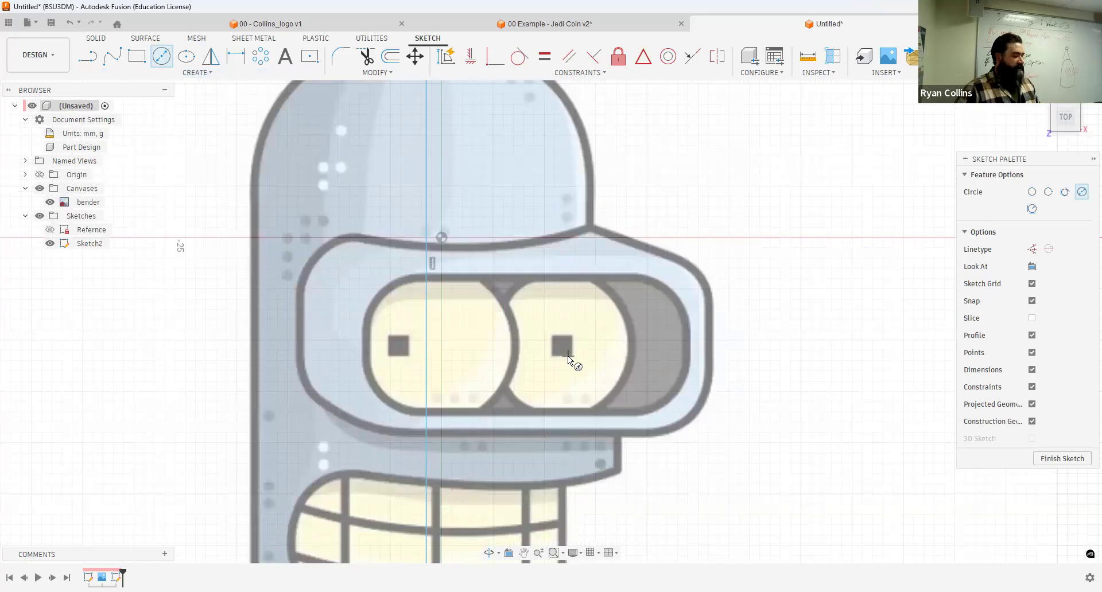
pyautogui.click(198, 72)
pyautogui.moveTo(153, 123)
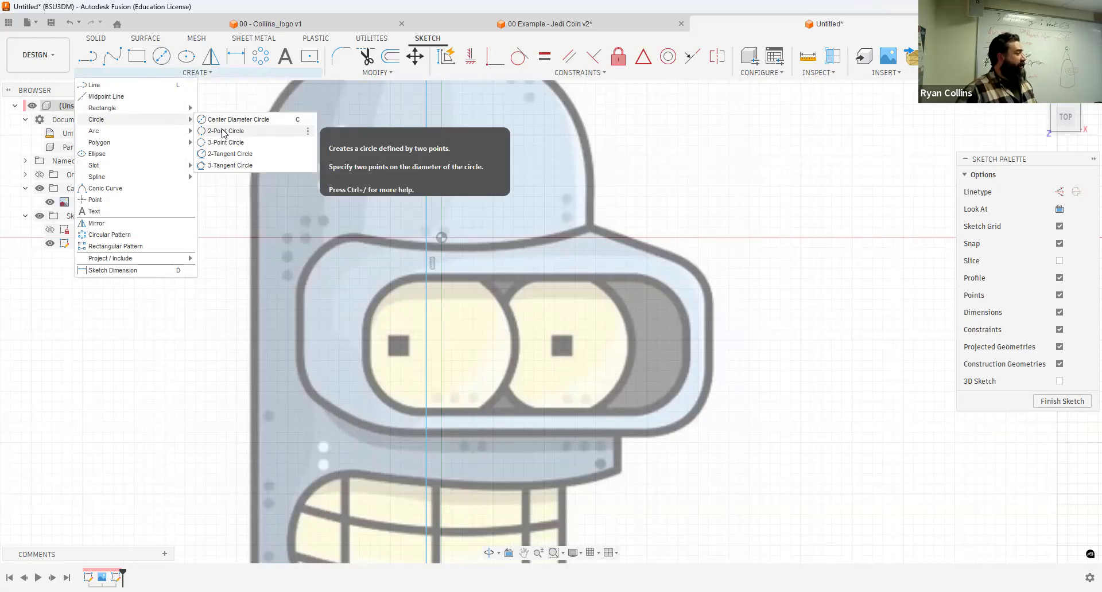
pyautogui.press('c')
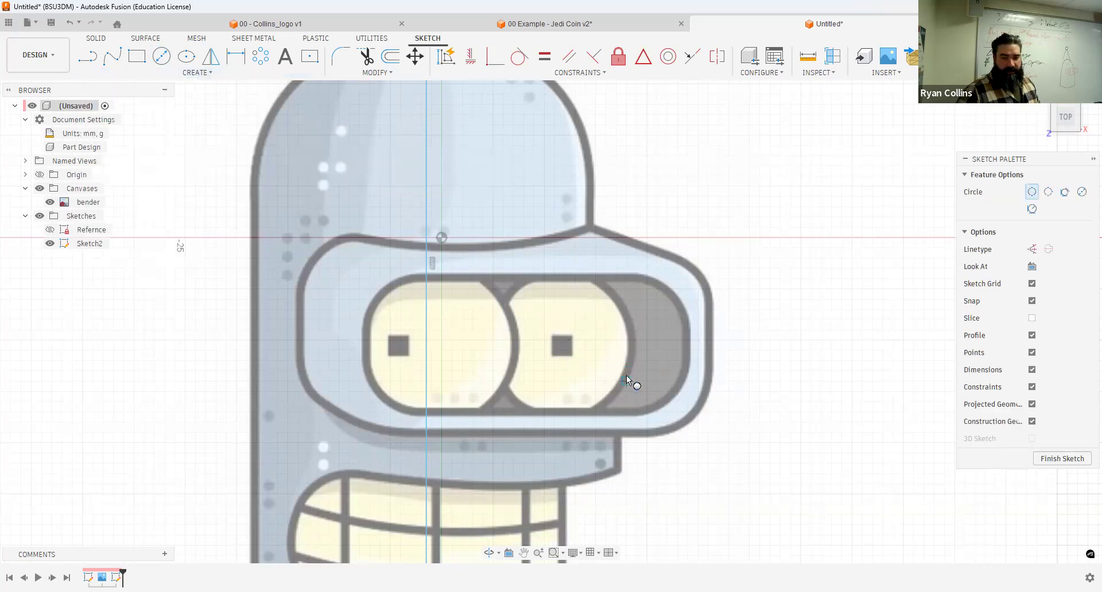
pyautogui.click(504, 302)
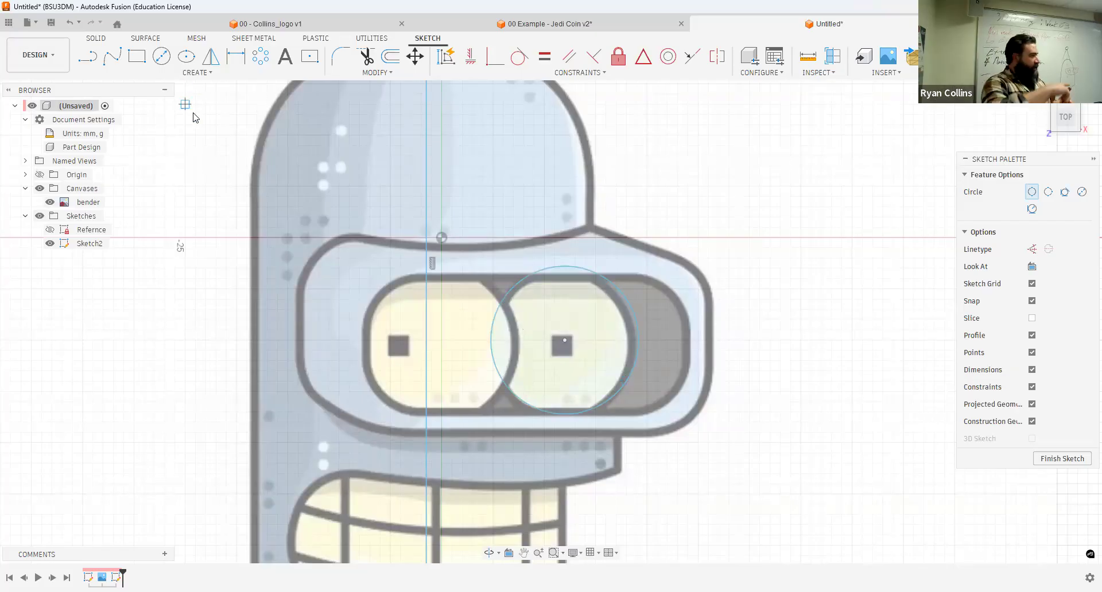
pyautogui.press('Escape')
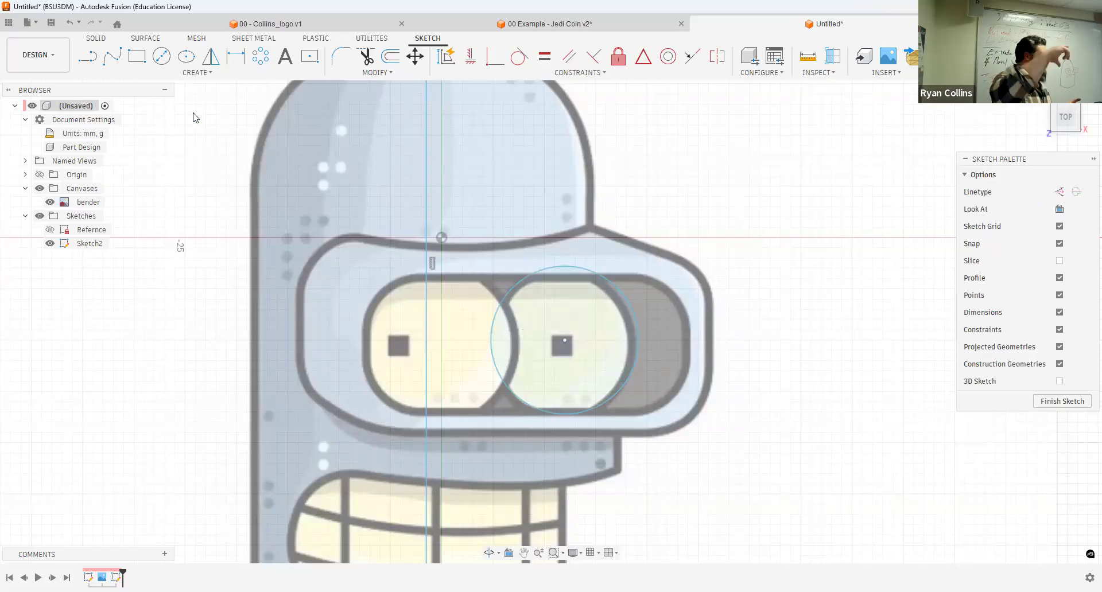
# Step: Turn the Ellipse command's Pin to Toolbar option off and back on
pyautogui.click(186, 73)
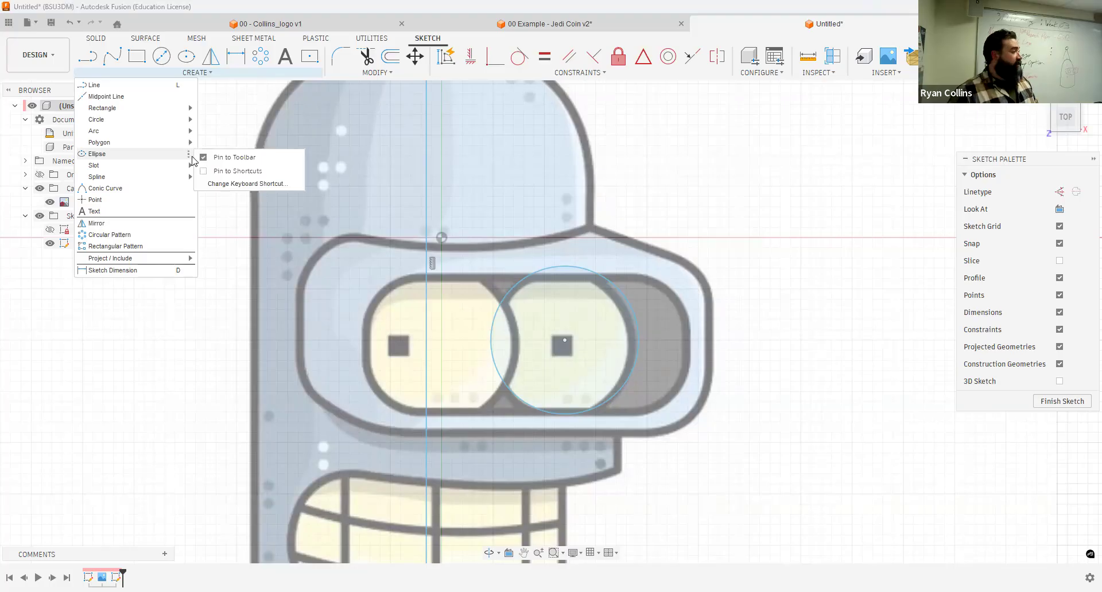
pyautogui.moveTo(189, 155)
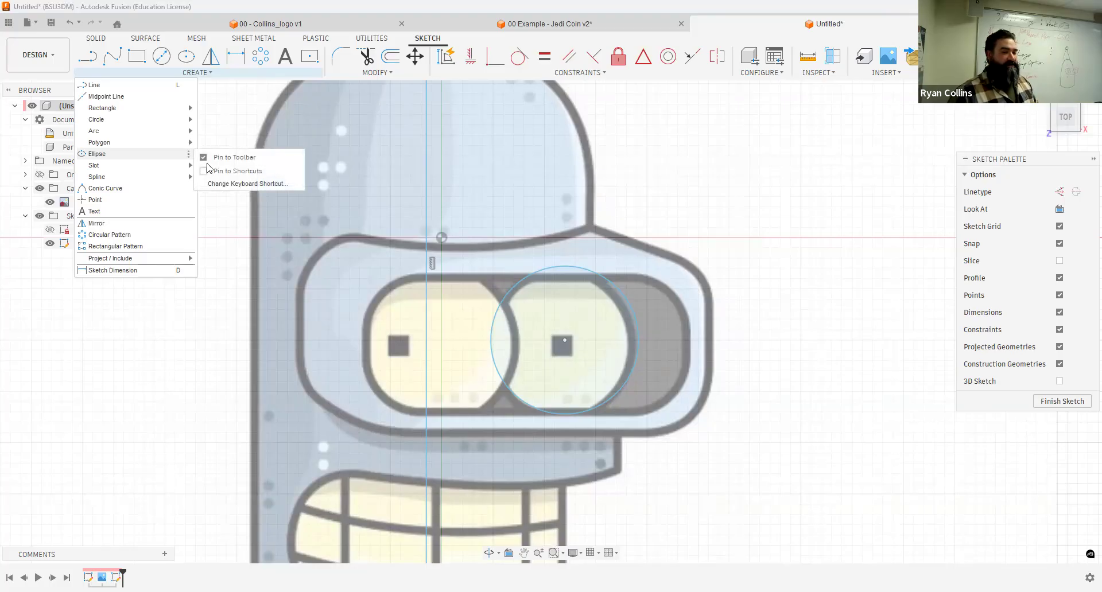
pyautogui.click(203, 157)
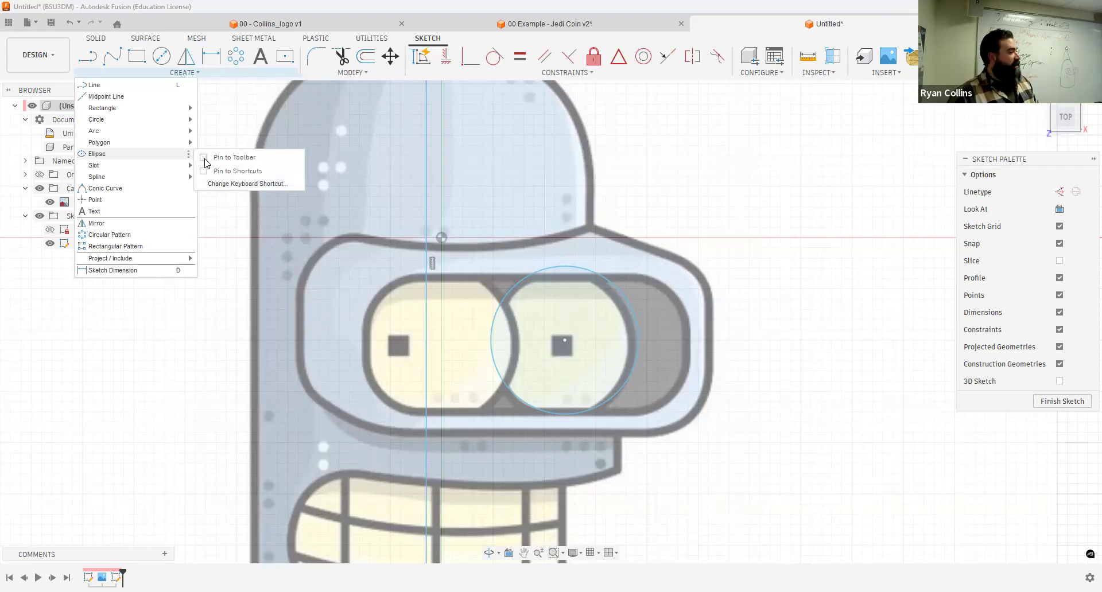
pyautogui.click(204, 158)
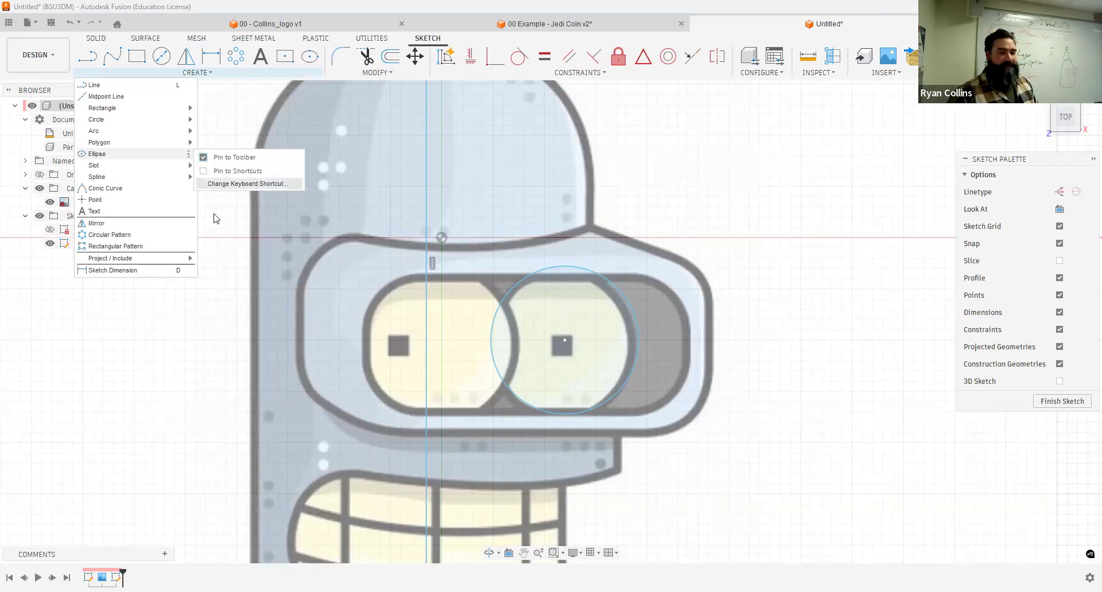
pyautogui.click(176, 61)
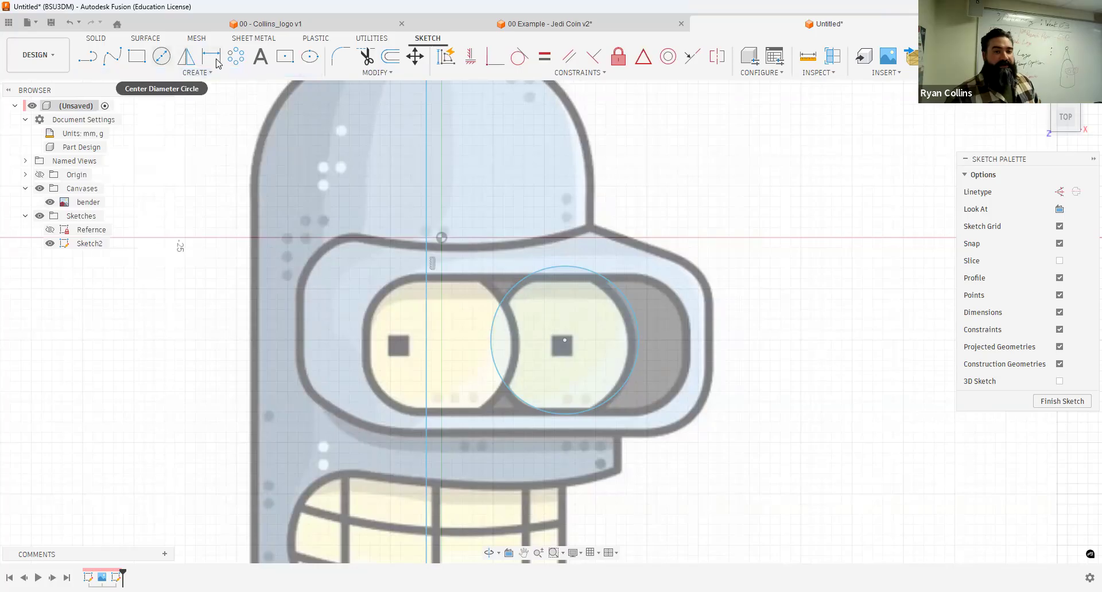
# Step: Draw an upright ellipse about 6.3 mm wide, centred within the head's left eye and spanning roughly the eye's height
pyautogui.click(310, 56)
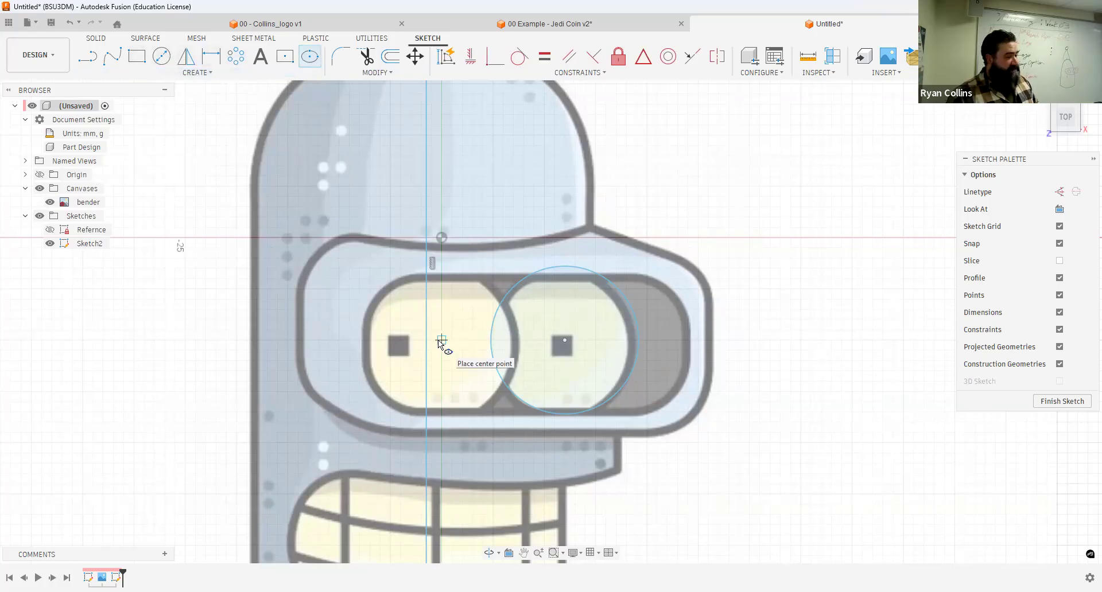
pyautogui.click(439, 268)
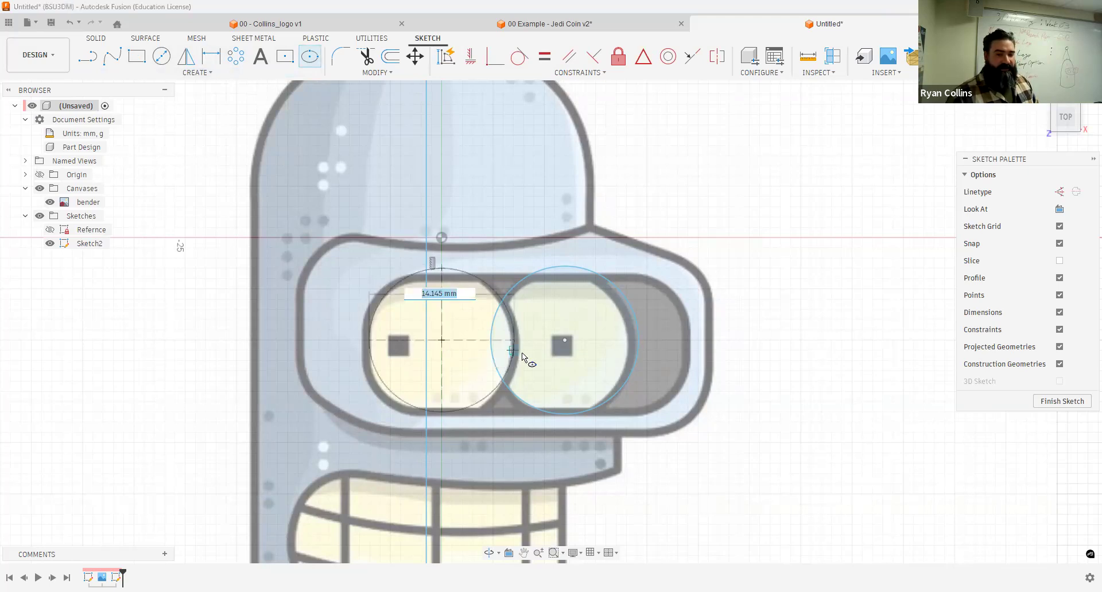
pyautogui.click(470, 362)
pyautogui.press('Escape')
pyautogui.scroll(-2, 486, 333)
pyautogui.scroll(5, 486, 316)
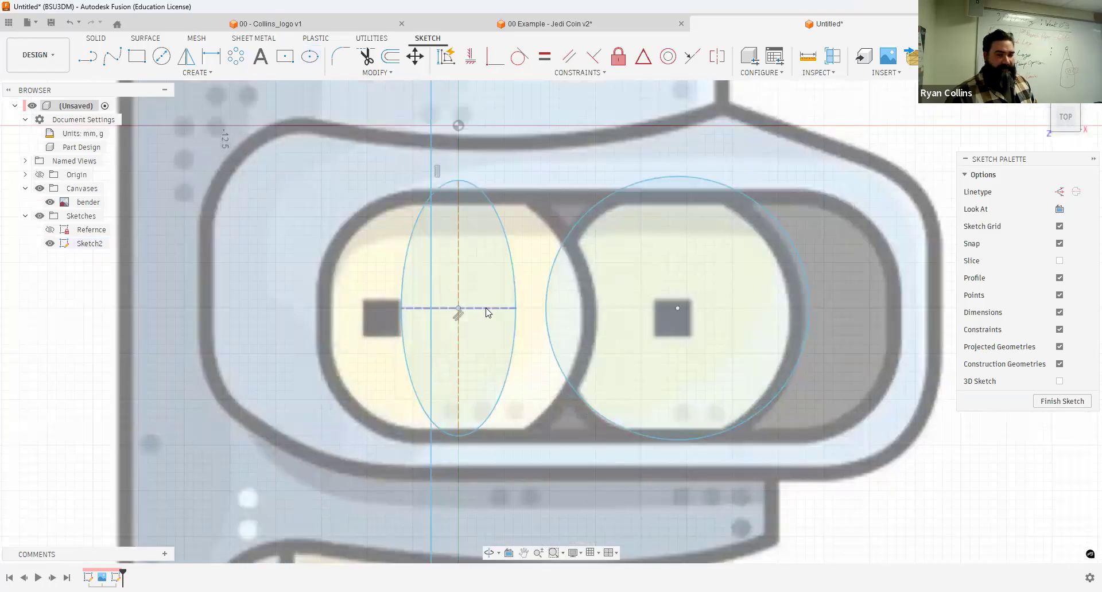
# Step: Try narrowing the left-eye ellipse by adjusting its horizontal axis, and undo the change
pyautogui.click(485, 309)
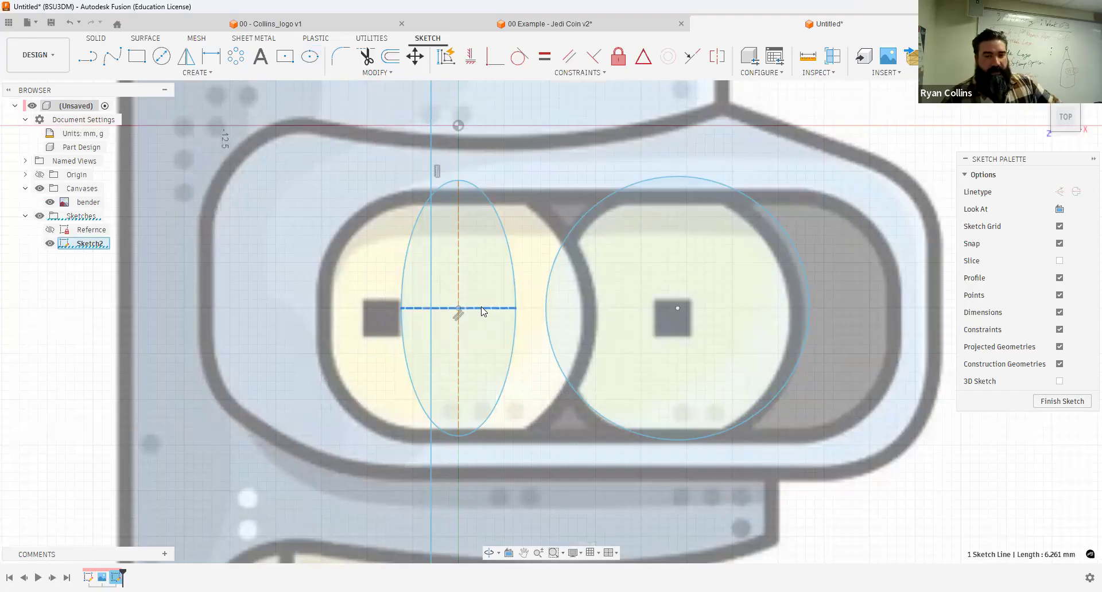
pyautogui.click(326, 159)
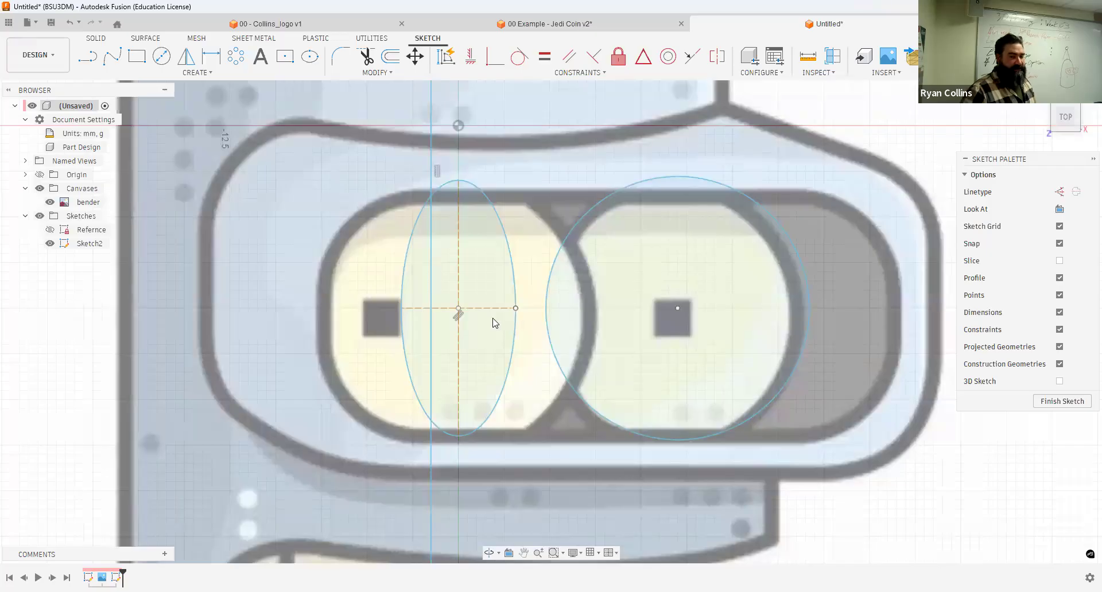
pyautogui.hotkey('ctrl', 'z')
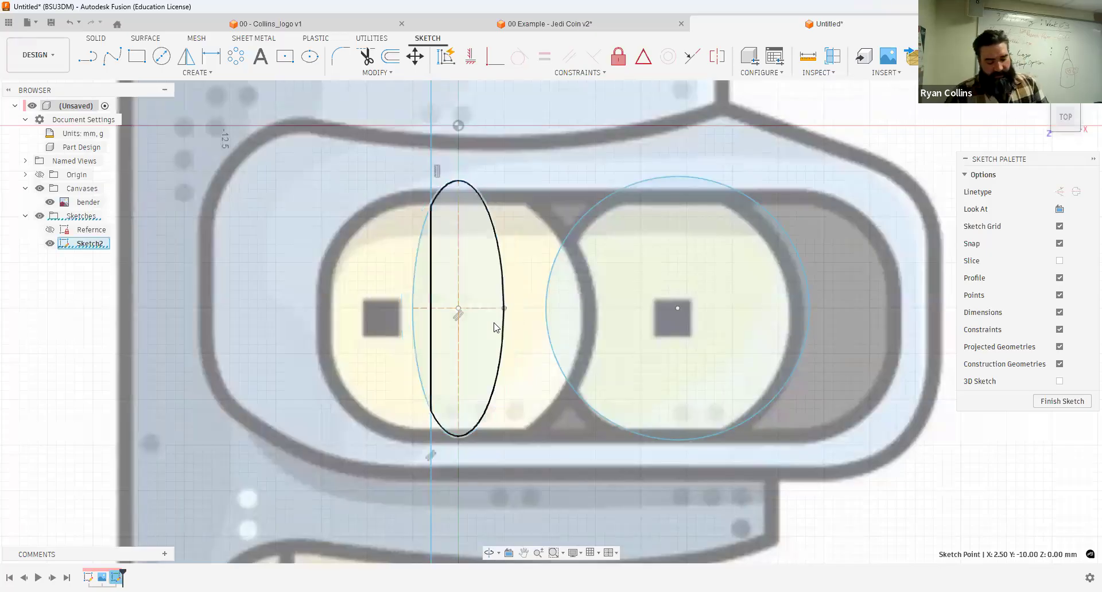
pyautogui.hotkey('ctrl', 'z')
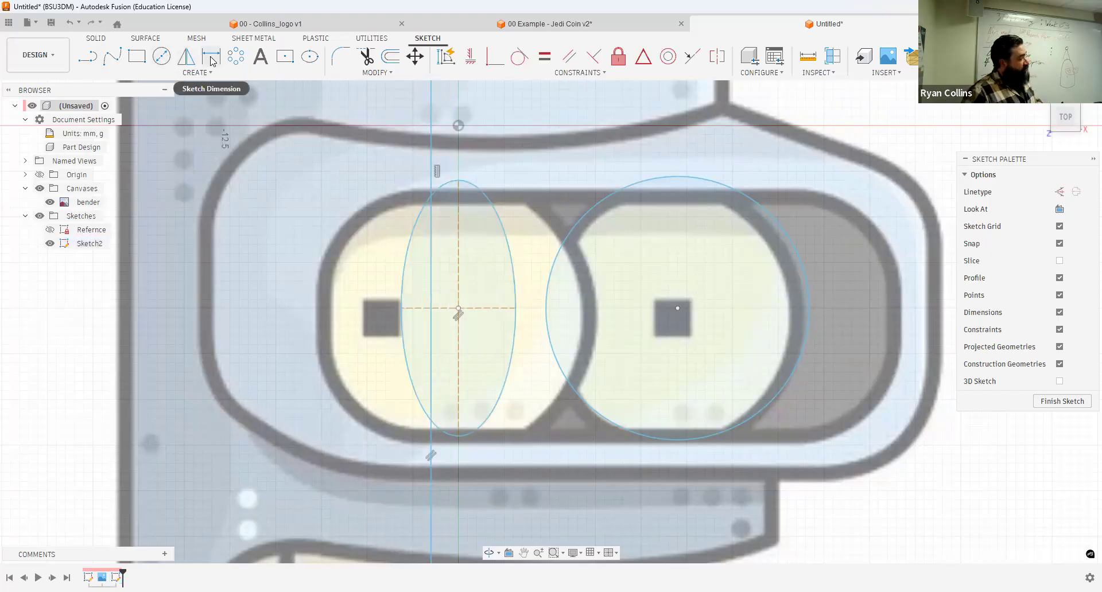
# Step: Dimension the horizontal axis of the left-eye ellipse to 5 mm
pyautogui.click(212, 58)
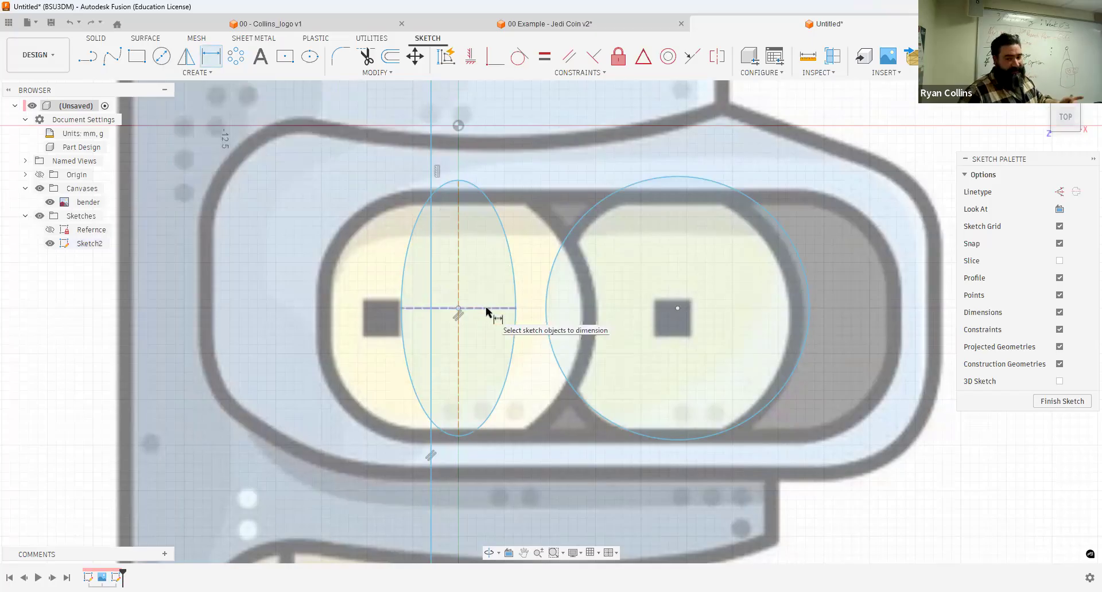
pyautogui.click(486, 310)
pyautogui.click(478, 170)
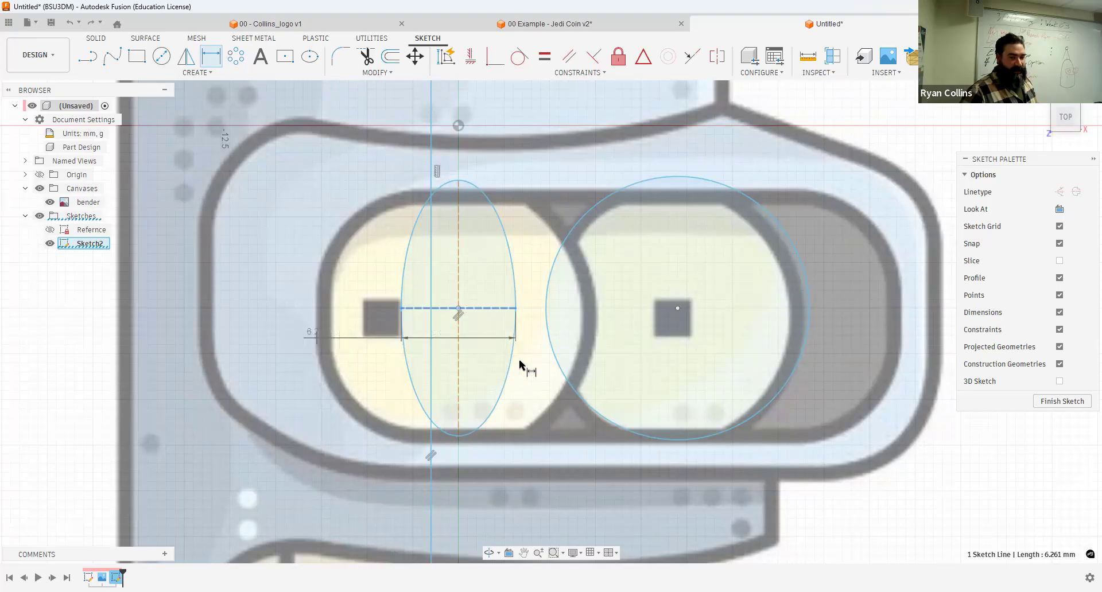
pyautogui.click(488, 281)
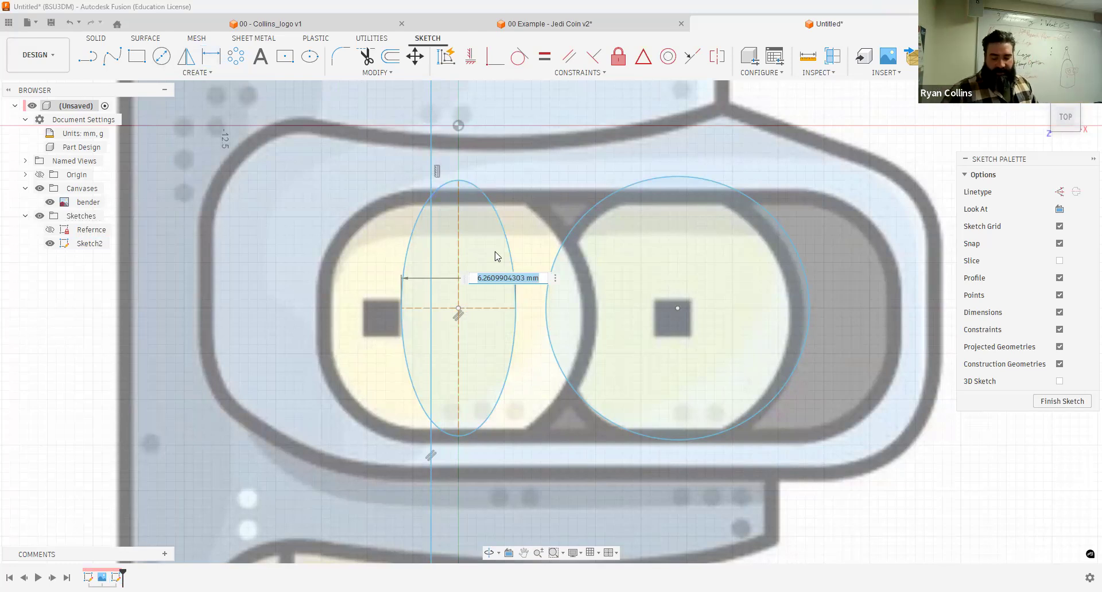
pyautogui.write('5')
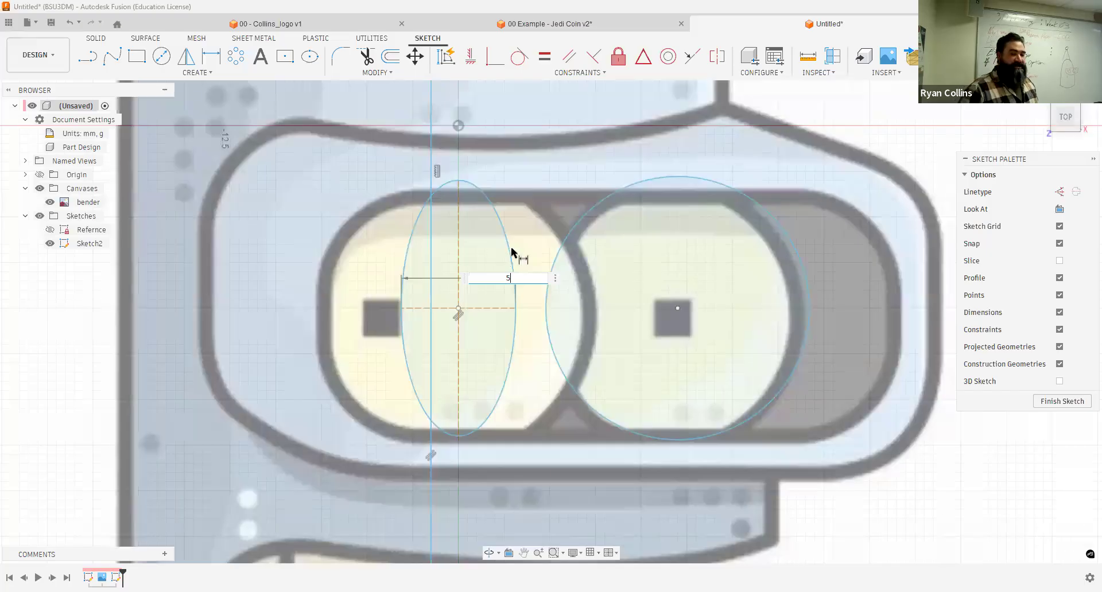
pyautogui.press('Return')
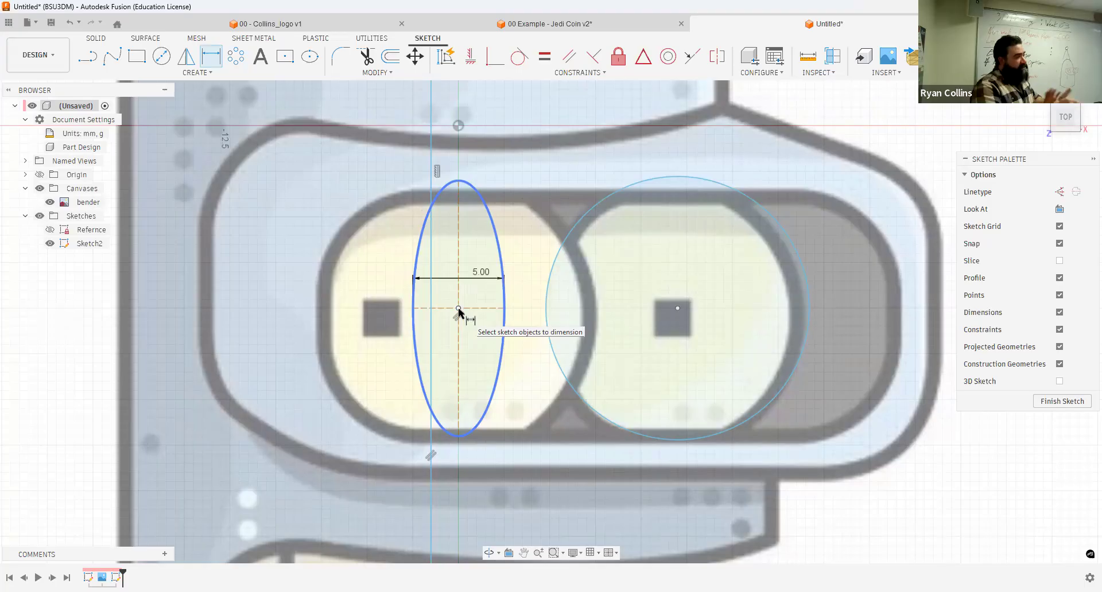
pyautogui.click(516, 282)
pyautogui.press('Escape')
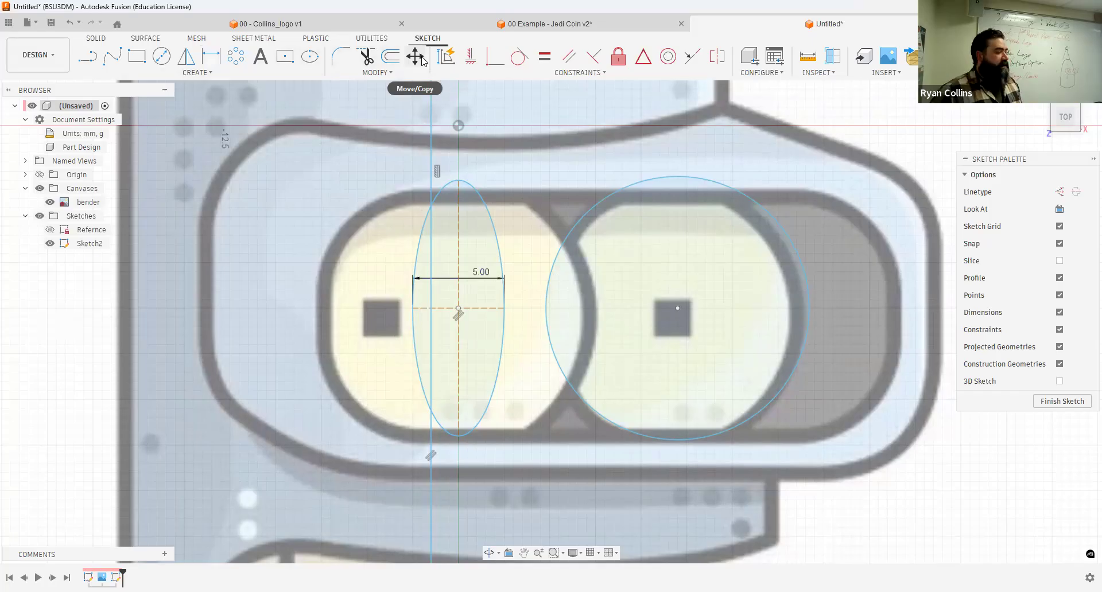
# Step: Try shifting the ellipse toward the outer side of the left eye, and undo the movement
pyautogui.click(491, 228)
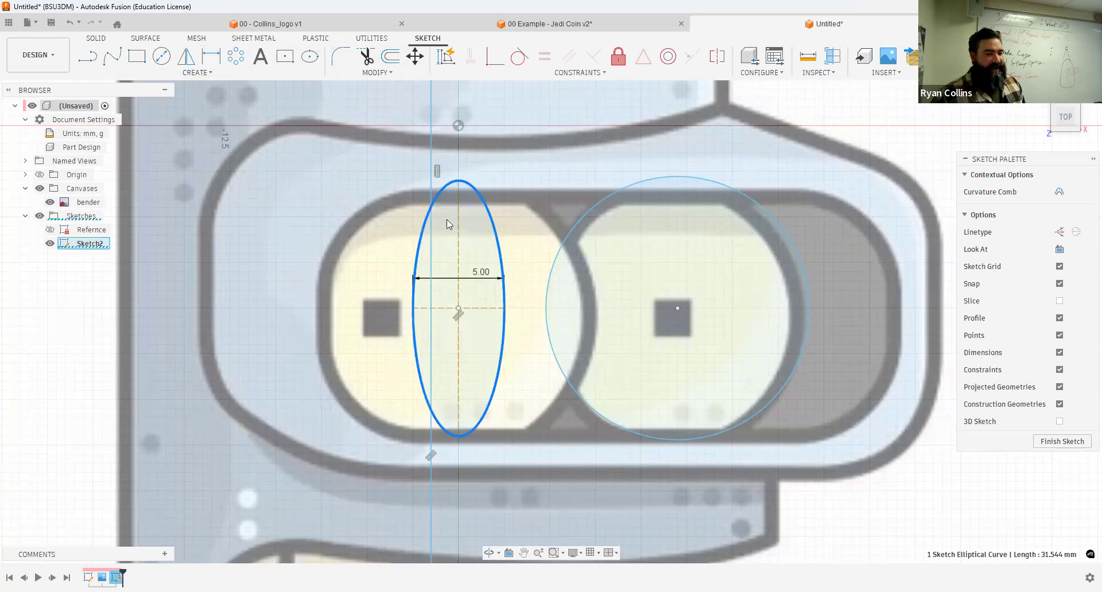
pyautogui.hotkey('ctrl', 'z')
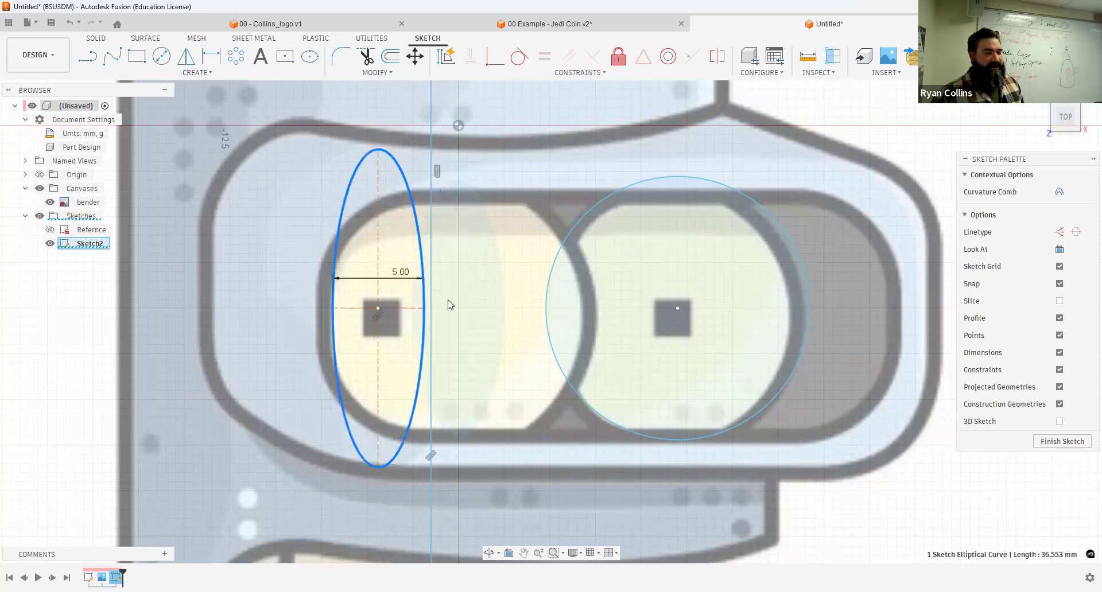
pyautogui.moveTo(422, 332); pyautogui.dragTo(390, 322)
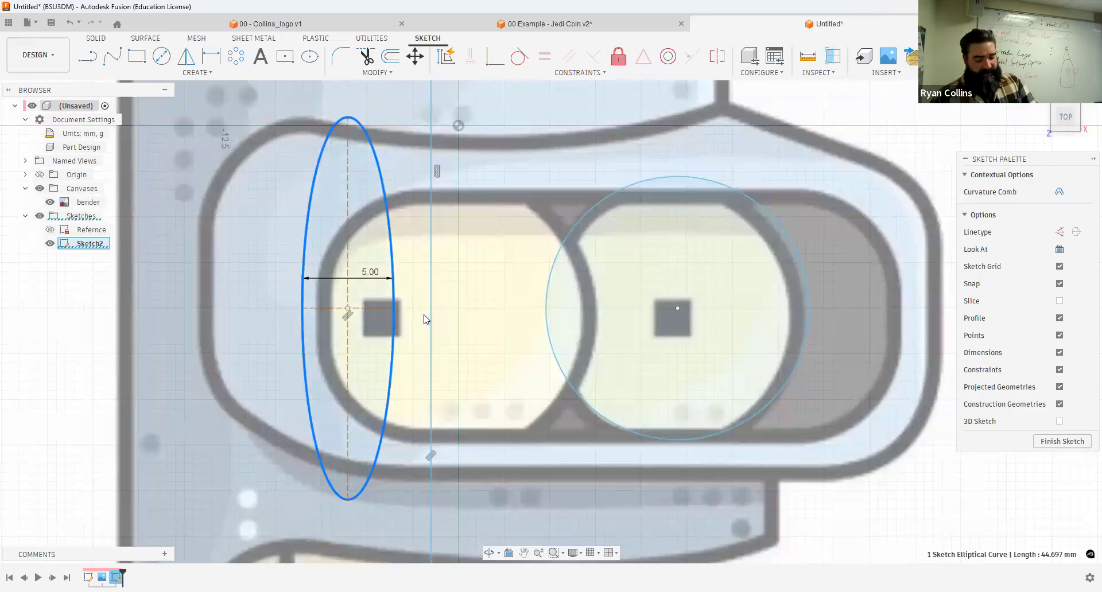
pyautogui.hotkey('ctrl', 'z')
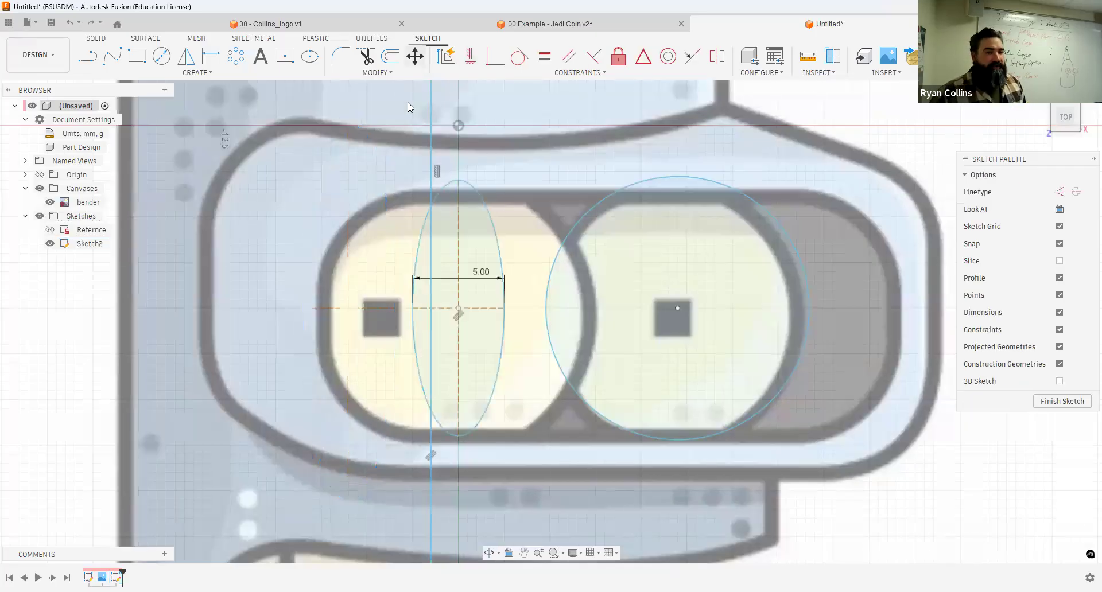
# Step: Try to move the ellipse's horizontal axis line with Move/Copy, and cancel the command
pyautogui.click(414, 62)
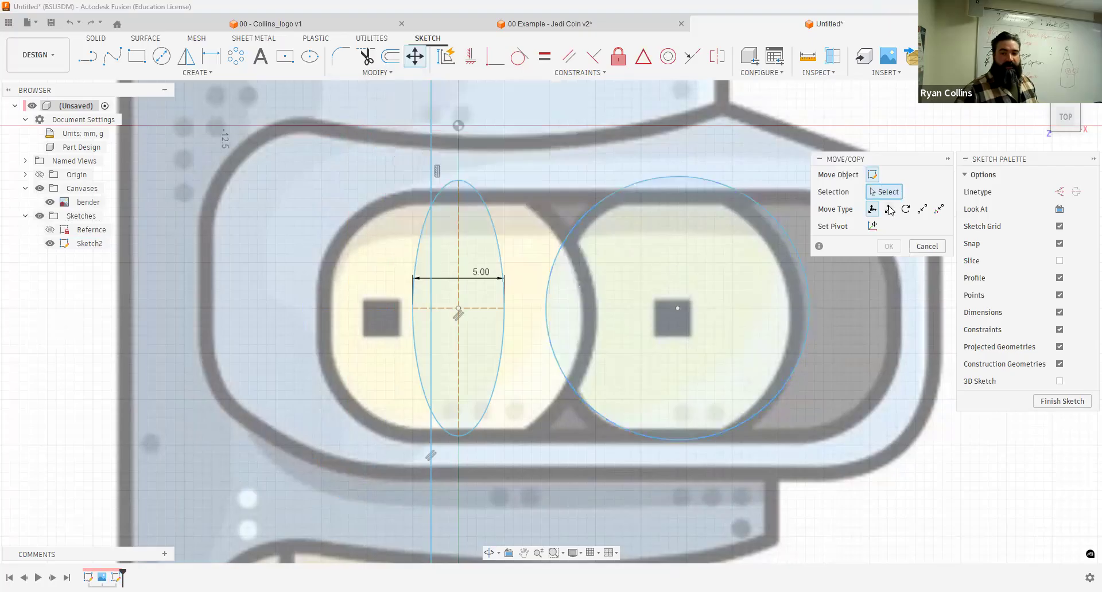
pyautogui.click(467, 309)
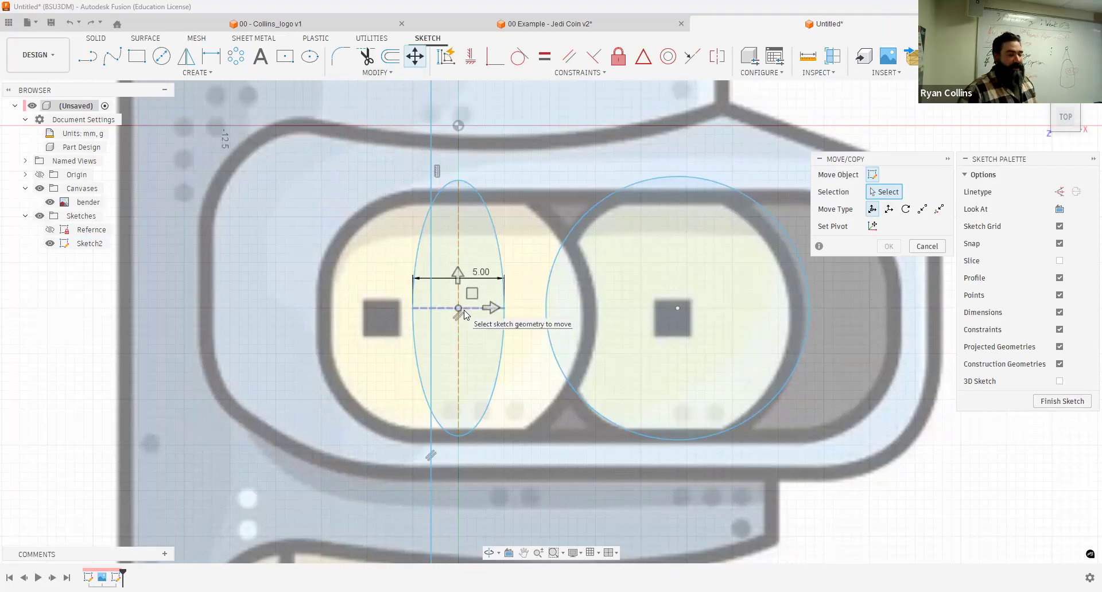
pyautogui.click(497, 296)
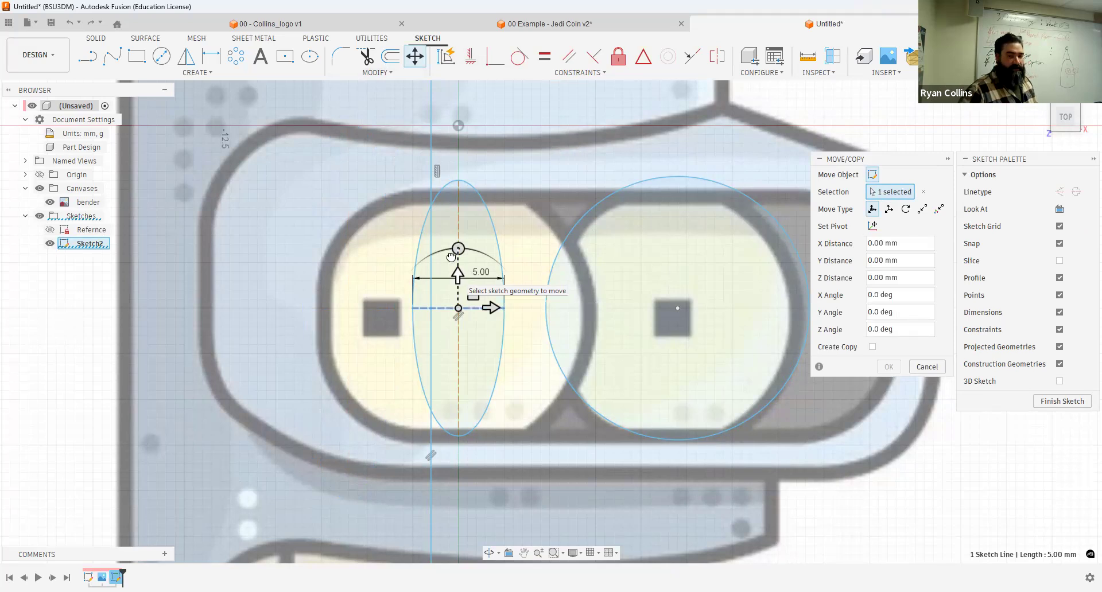
pyautogui.click(451, 277)
pyautogui.moveTo(541, 314); pyautogui.dragTo(493, 313)
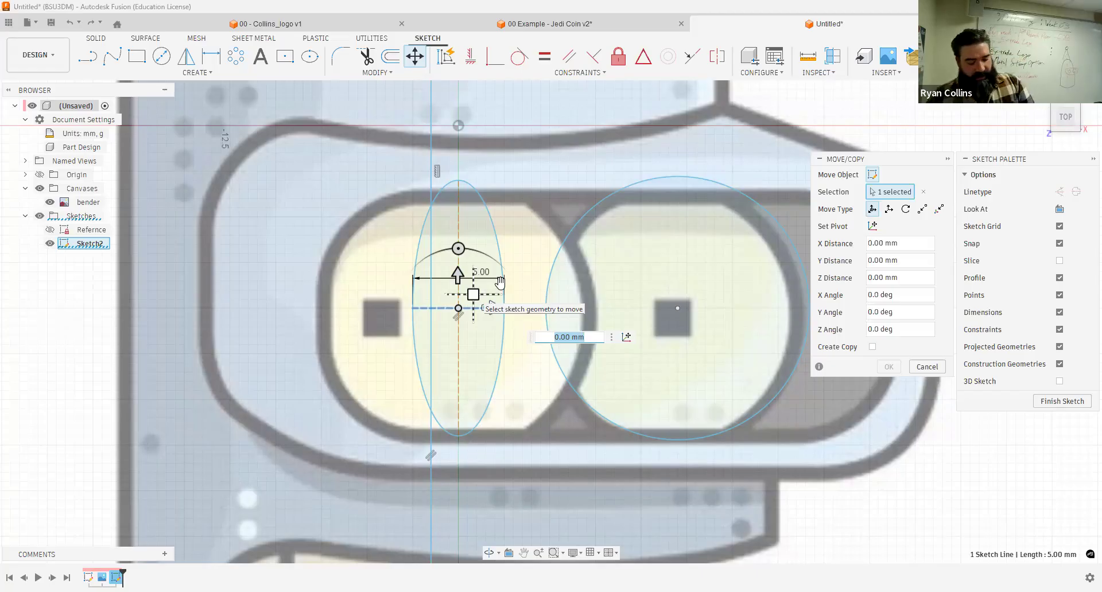
pyautogui.press('Escape')
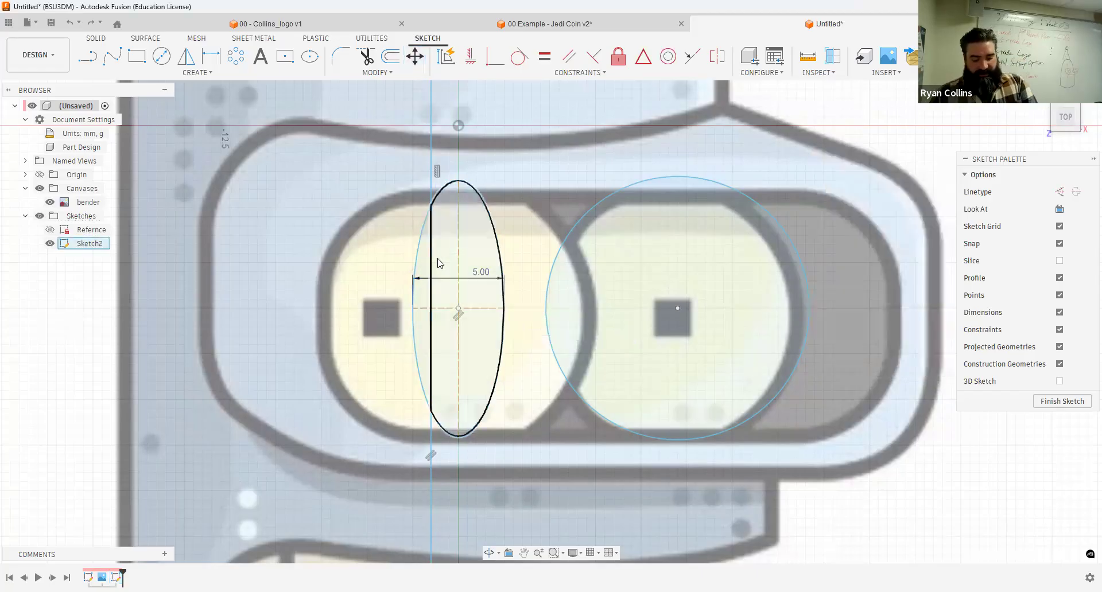
# Step: Try rotating the ellipse curve by -5 degrees about Z with Move/Copy, and cancel the rotation
pyautogui.press('m')
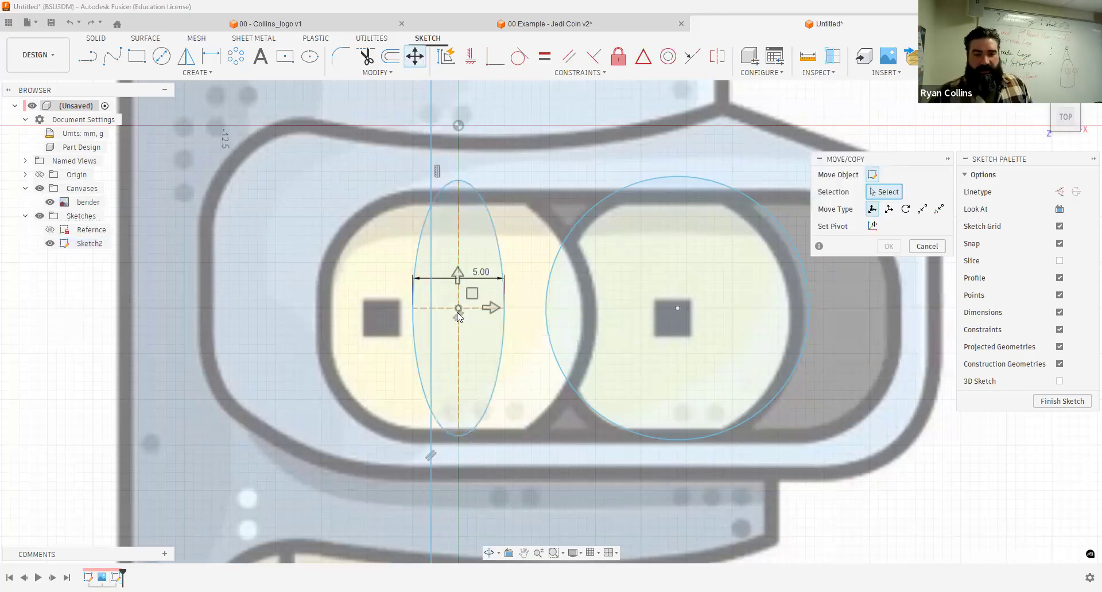
pyautogui.click(504, 284)
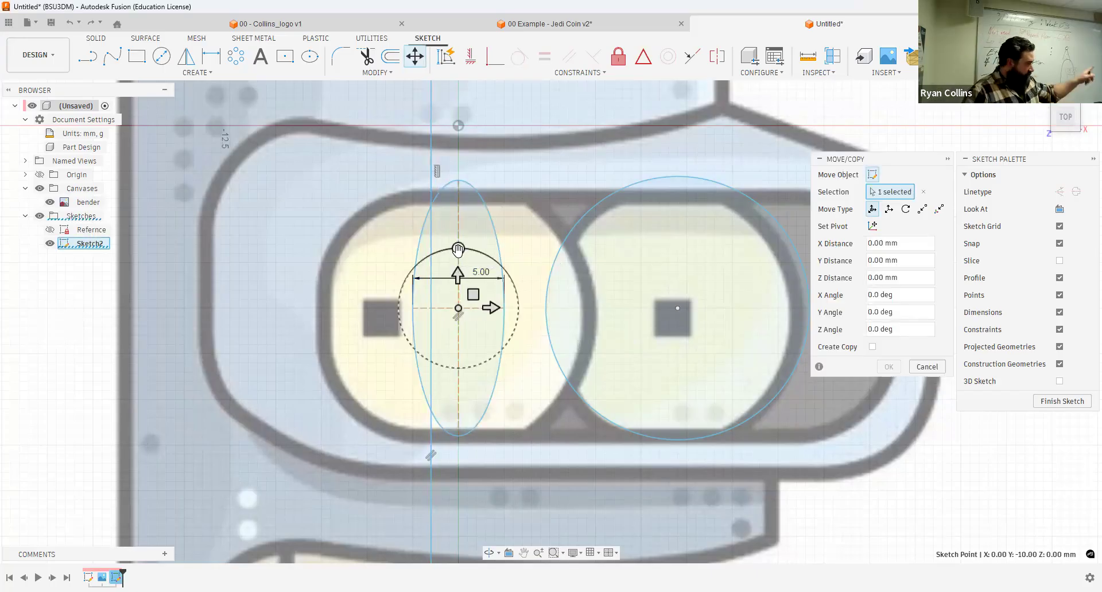
pyautogui.moveTo(496, 255); pyautogui.dragTo(457, 252)
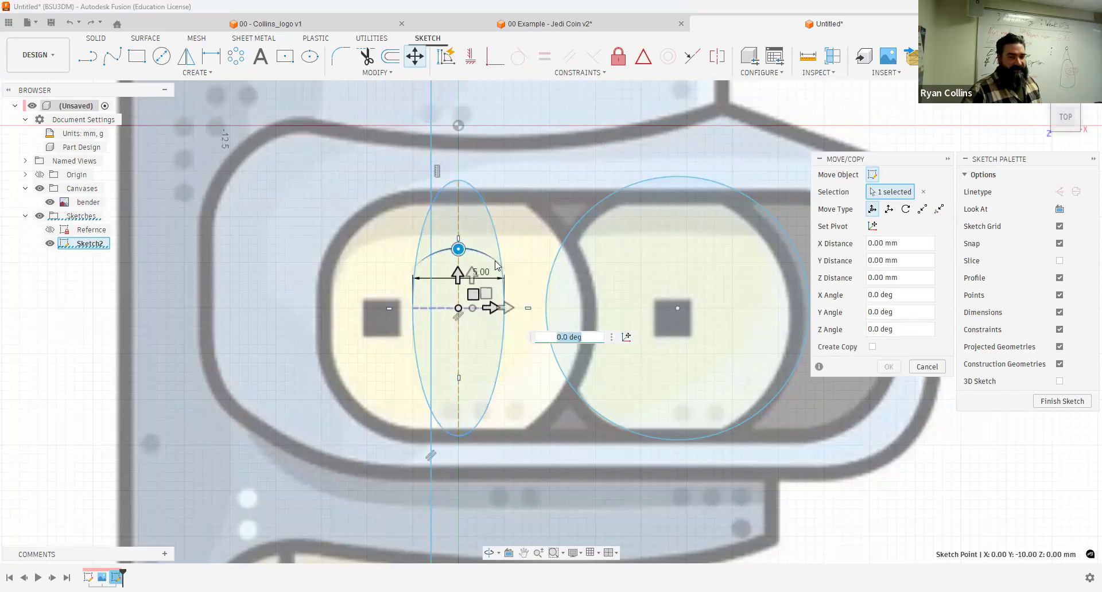
pyautogui.click(495, 238)
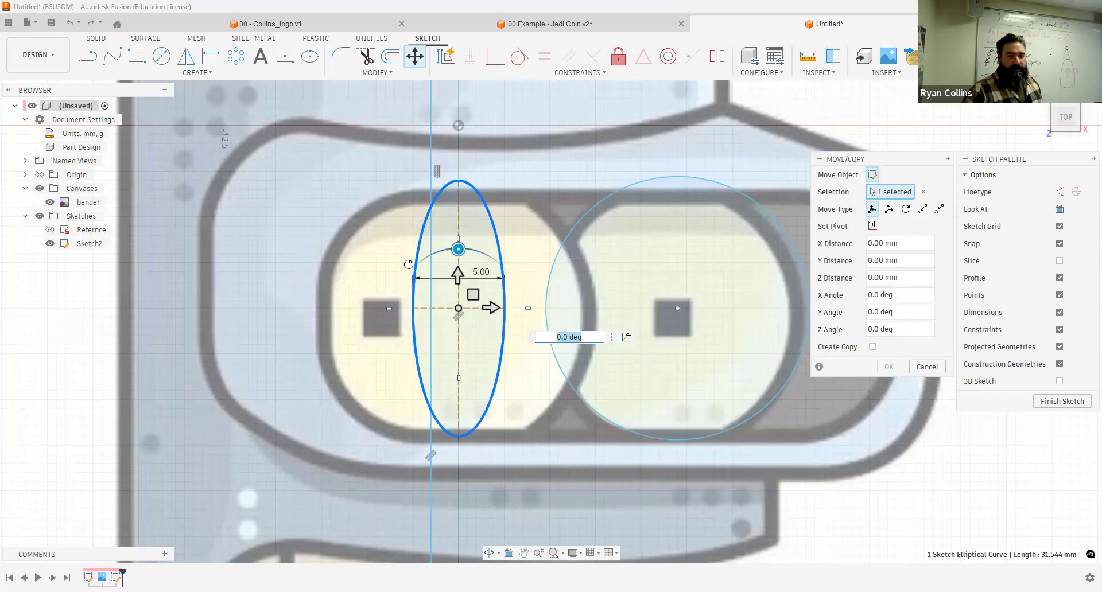
pyautogui.moveTo(458, 249); pyautogui.dragTo(468, 228)
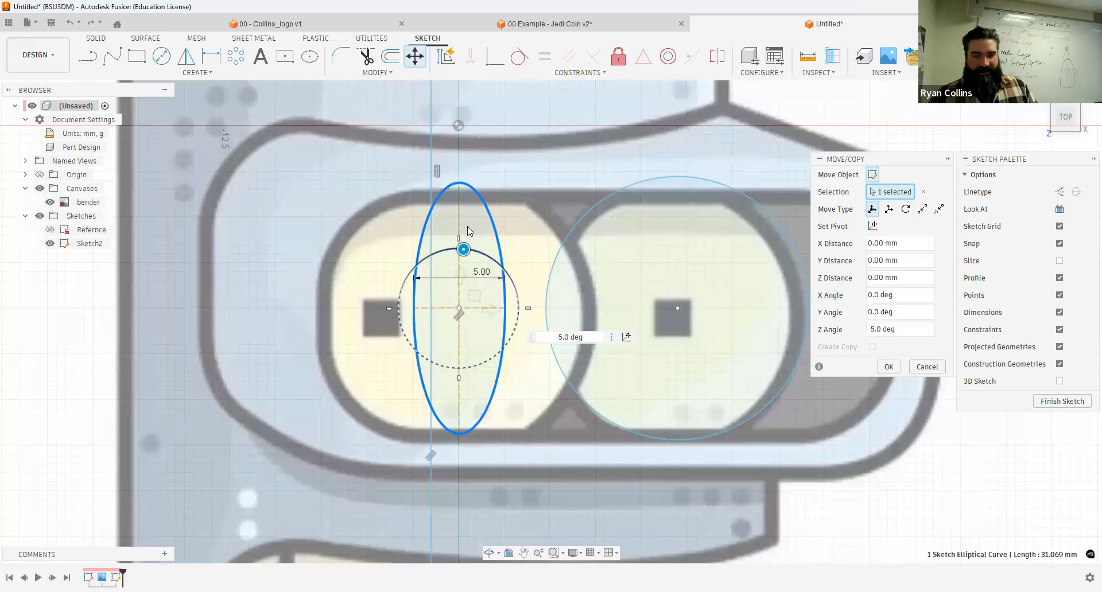
pyautogui.press('Escape')
# Step: Try rotating the left-eye ellipse by -15 degrees about Z with Move/Copy, and cancel the rotation
pyautogui.press('m')
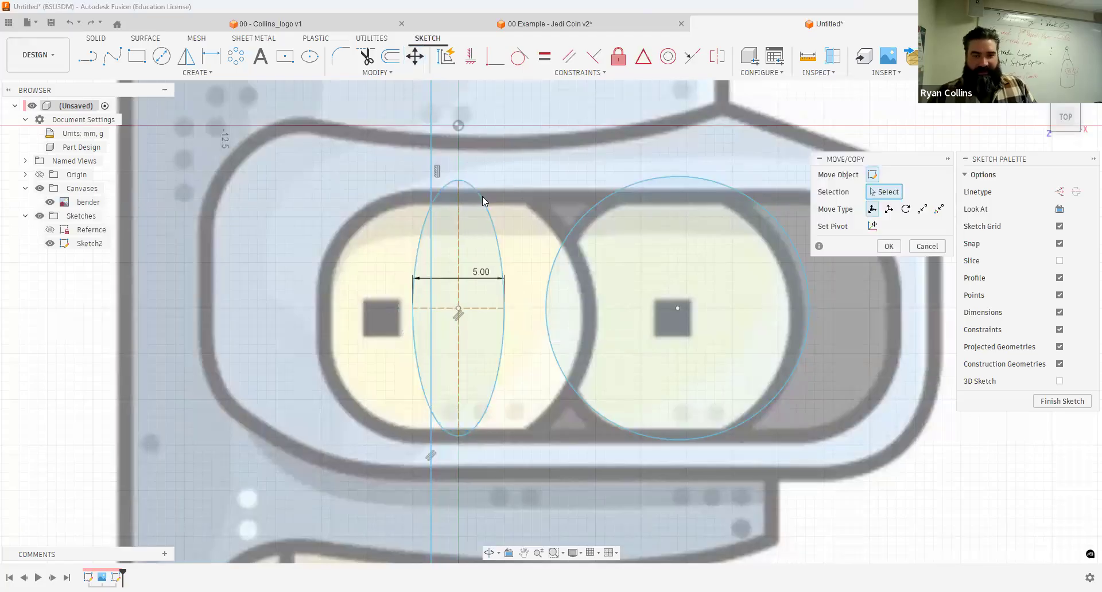
pyautogui.click(482, 196)
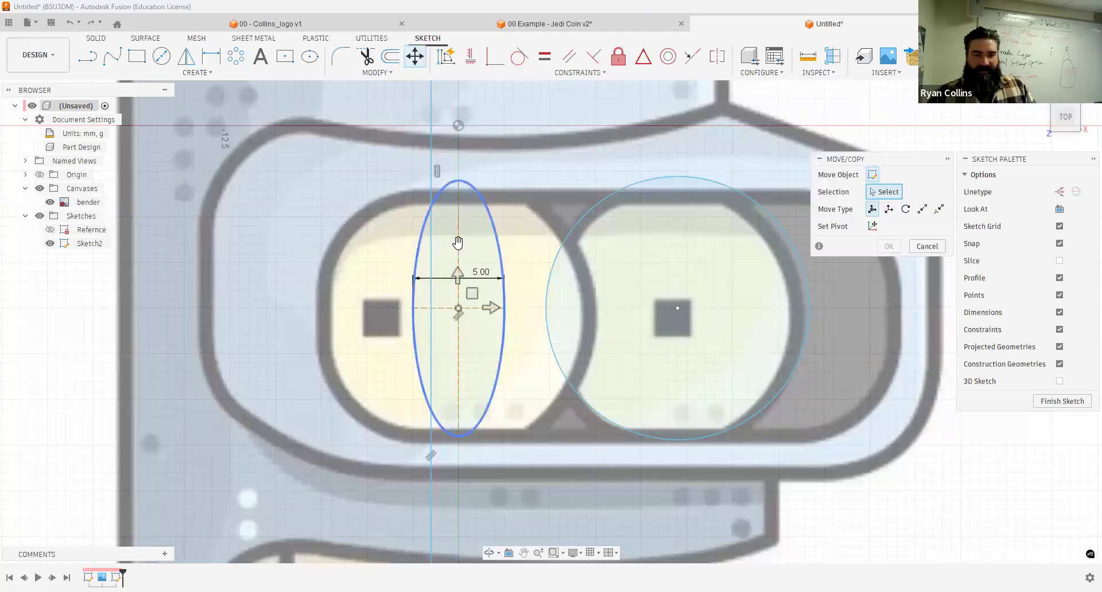
pyautogui.click(480, 205)
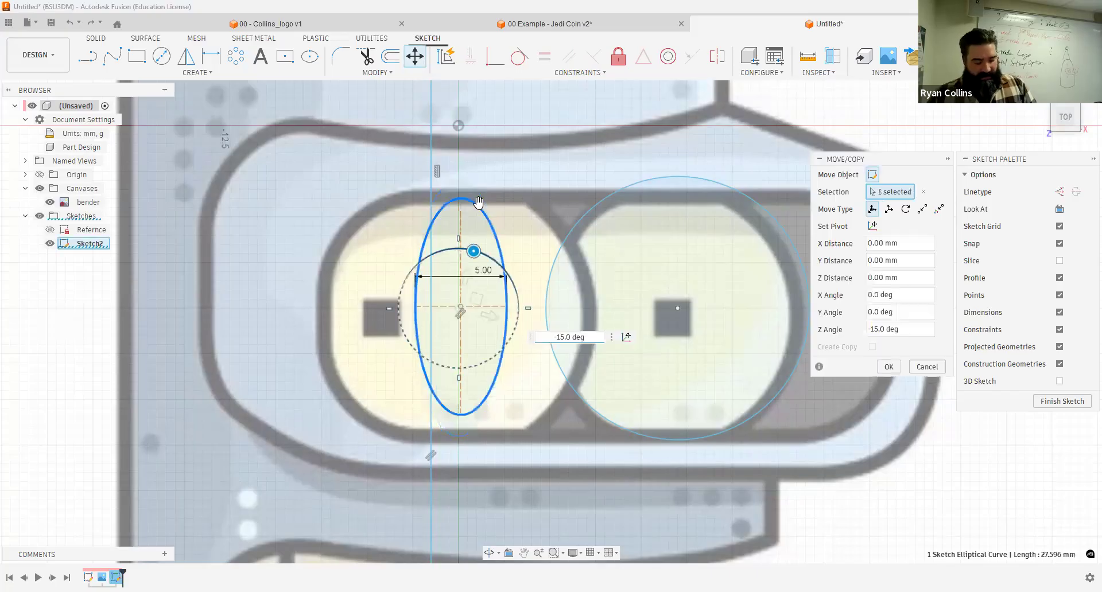
pyautogui.press('Escape')
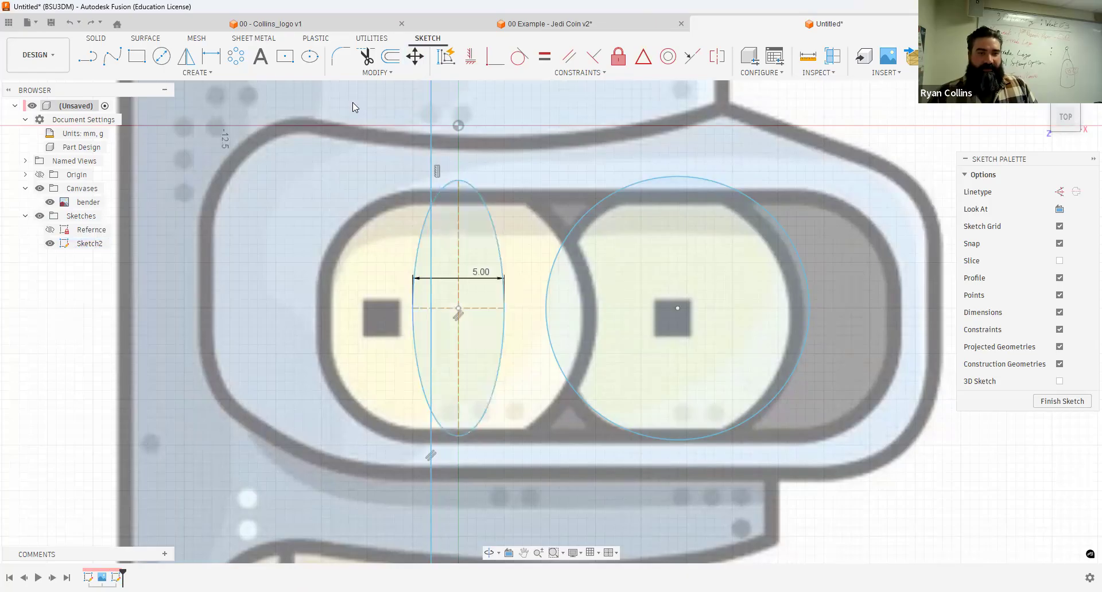
# Step: Dimension the vertical axis of the left-eye ellipse to 14 mm
pyautogui.click(458, 244)
pyautogui.click(479, 254)
pyautogui.write('14')
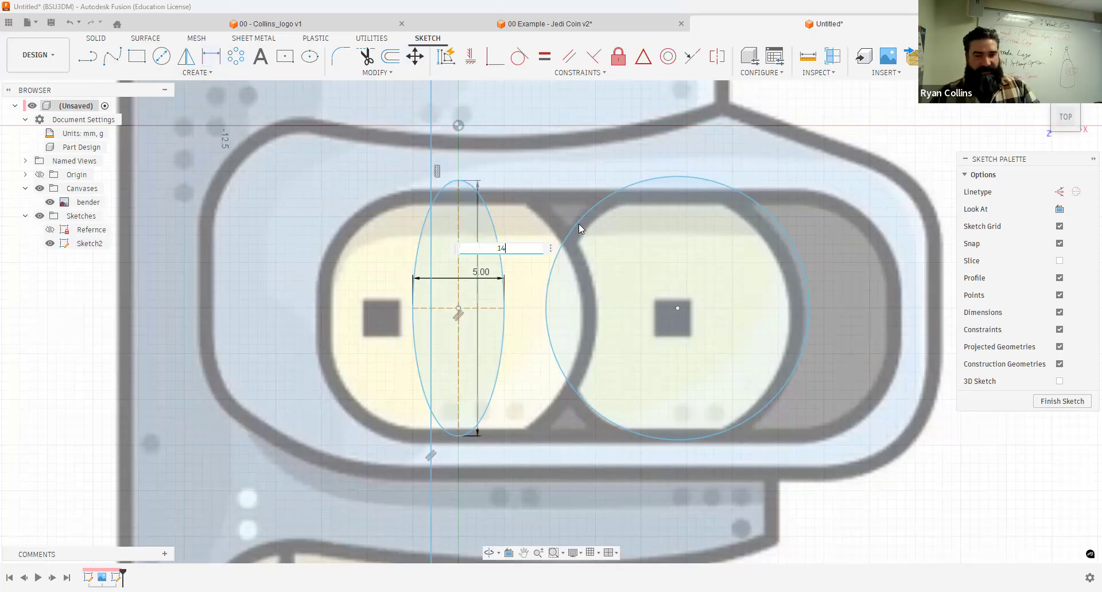
pyautogui.press('Return')
# Step: Copy the left-eye ellipse in place with Move/Copy, using the Rotate move type and Create Copy
pyautogui.press('m')
pyautogui.click(495, 233)
pyautogui.moveTo(454, 247); pyautogui.dragTo(459, 358)
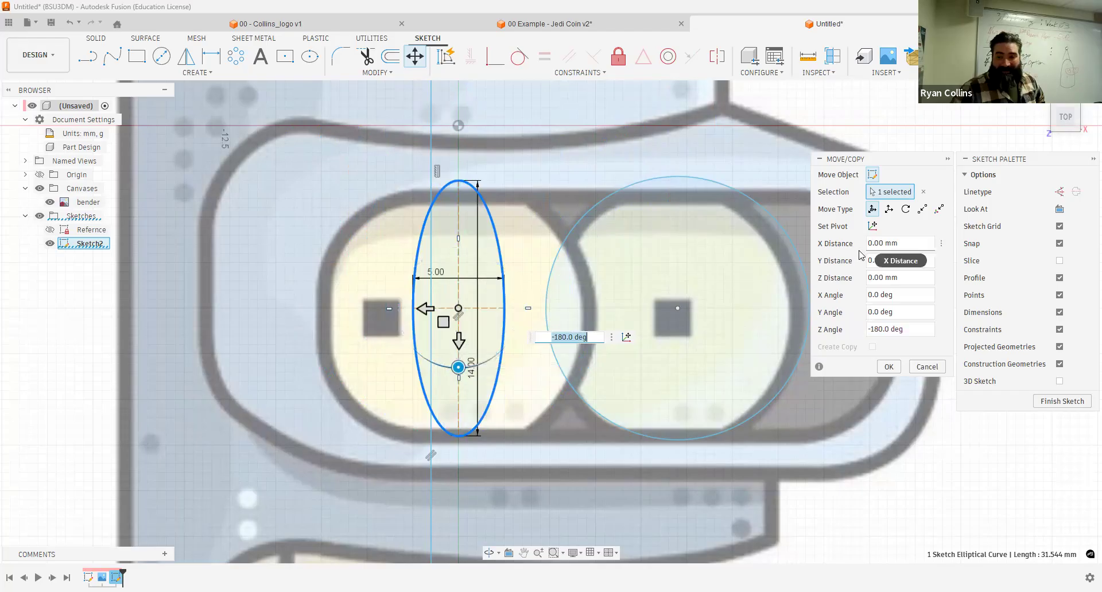
pyautogui.click(905, 210)
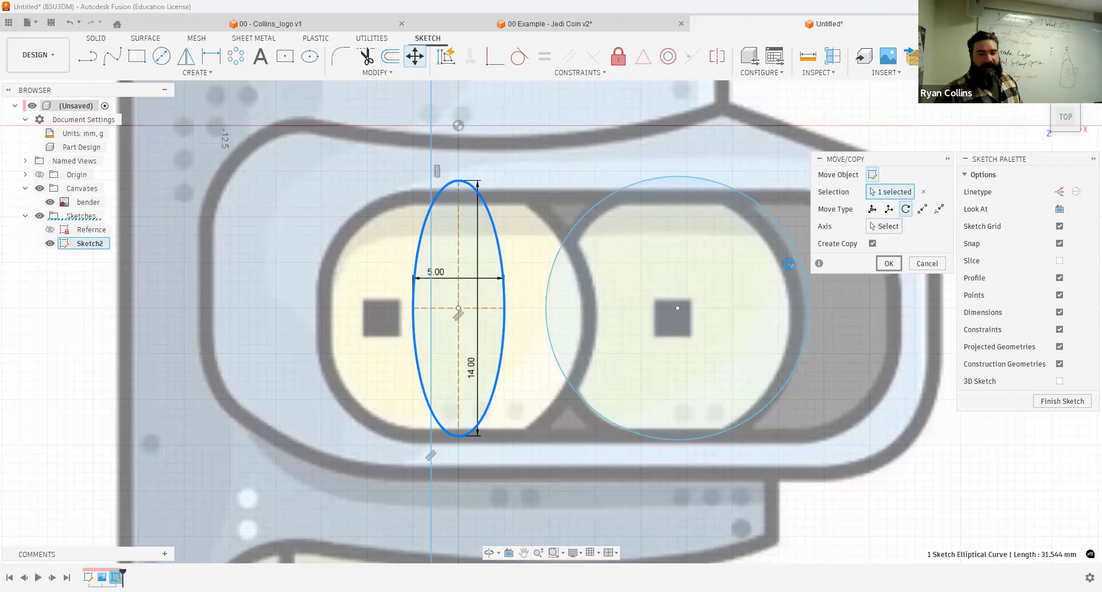
pyautogui.click(889, 263)
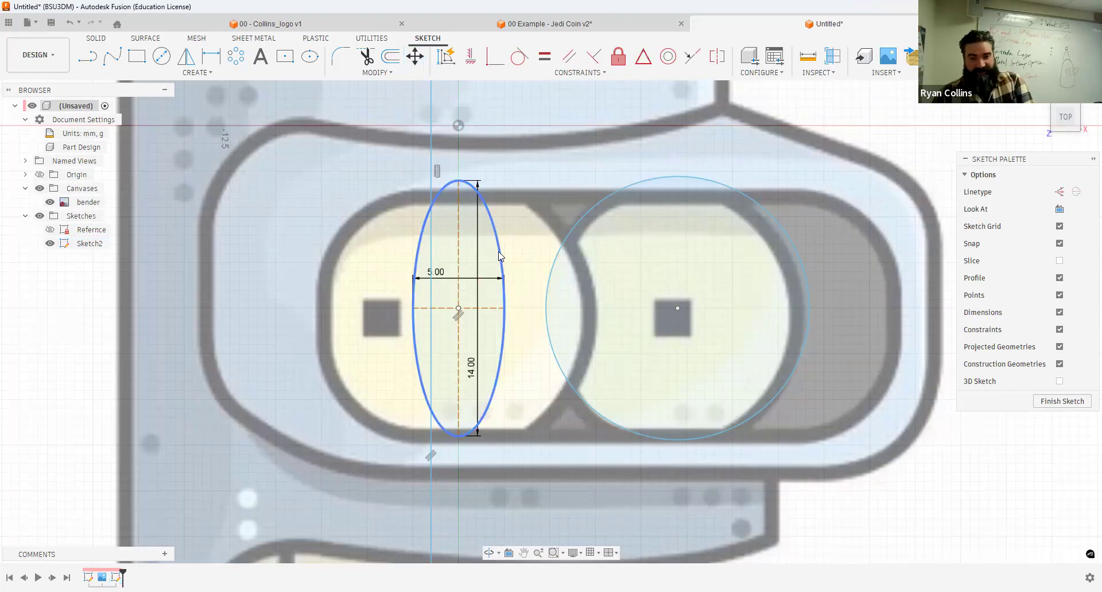
# Step: Try rotating the dimensioned left-eye ellipse 25 degrees about Z with Move/Copy
pyautogui.click(500, 253)
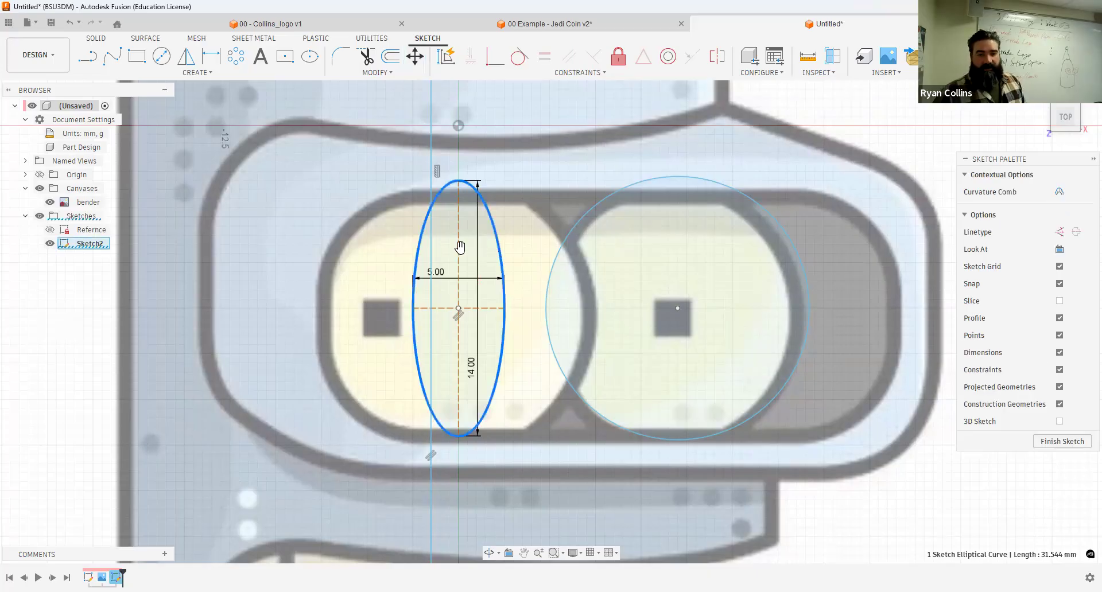
pyautogui.press('m')
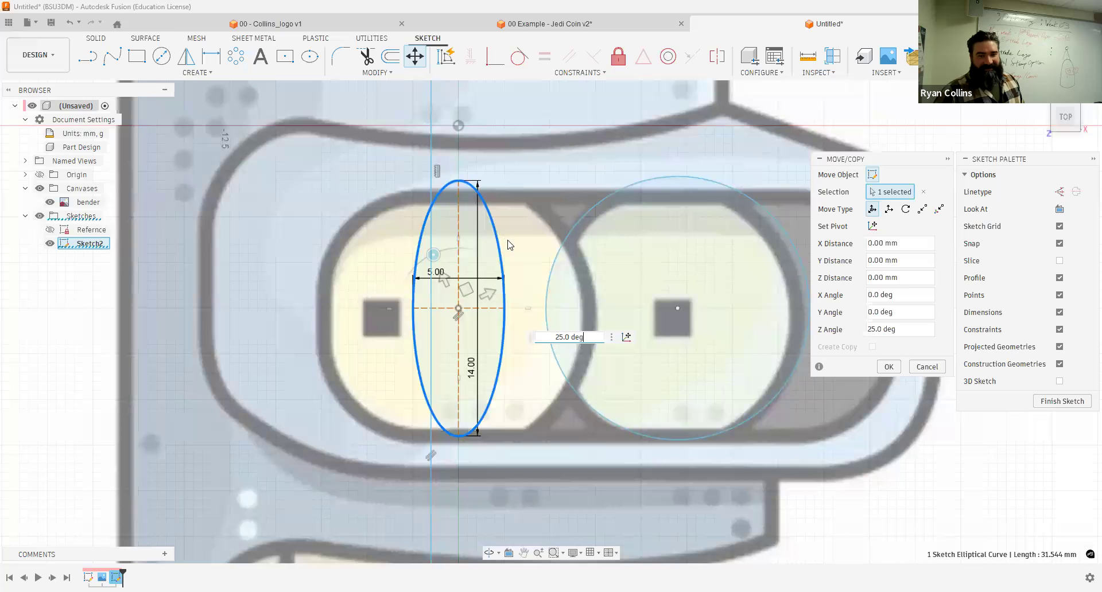
pyautogui.press('Return')
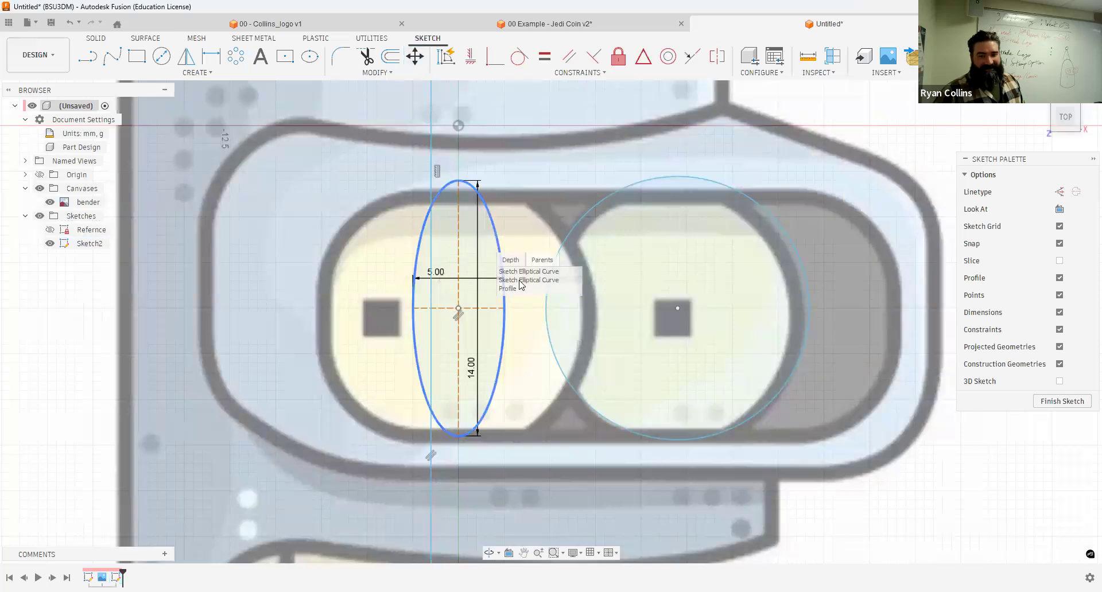
# Step: Try rotating one of the two overlapping ellipse curves 20 degrees about Z with Move/Copy, and cancel the rotation
pyautogui.click(519, 277)
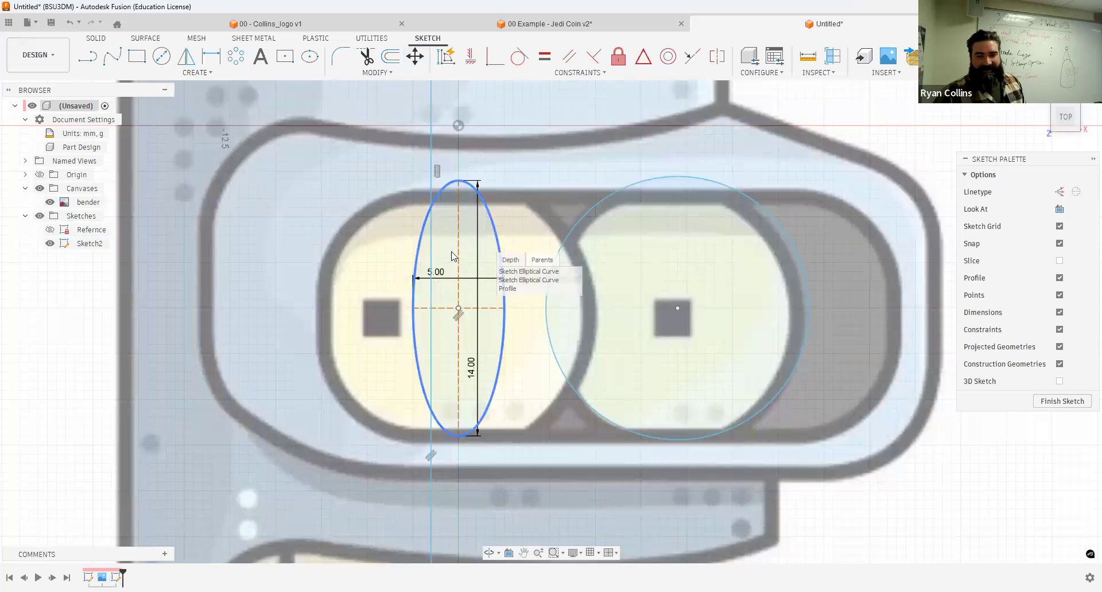
pyautogui.press('m')
pyautogui.moveTo(458, 248)
pyautogui.mouseDown()
pyautogui.moveTo(517, 259)
pyautogui.moveTo(440, 245)
pyautogui.mouseUp()
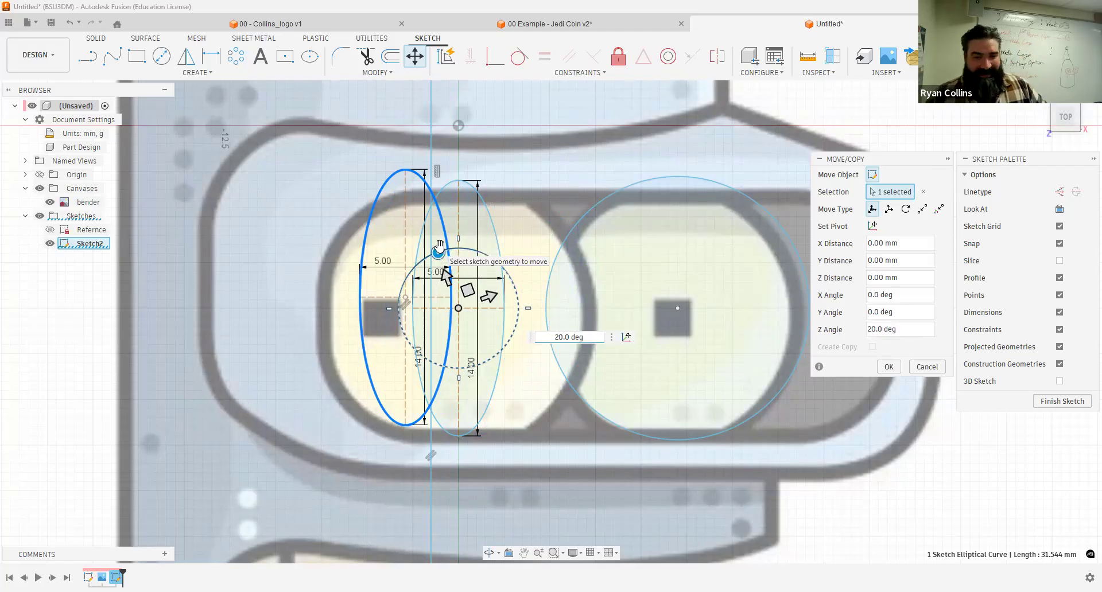
pyautogui.press('Return')
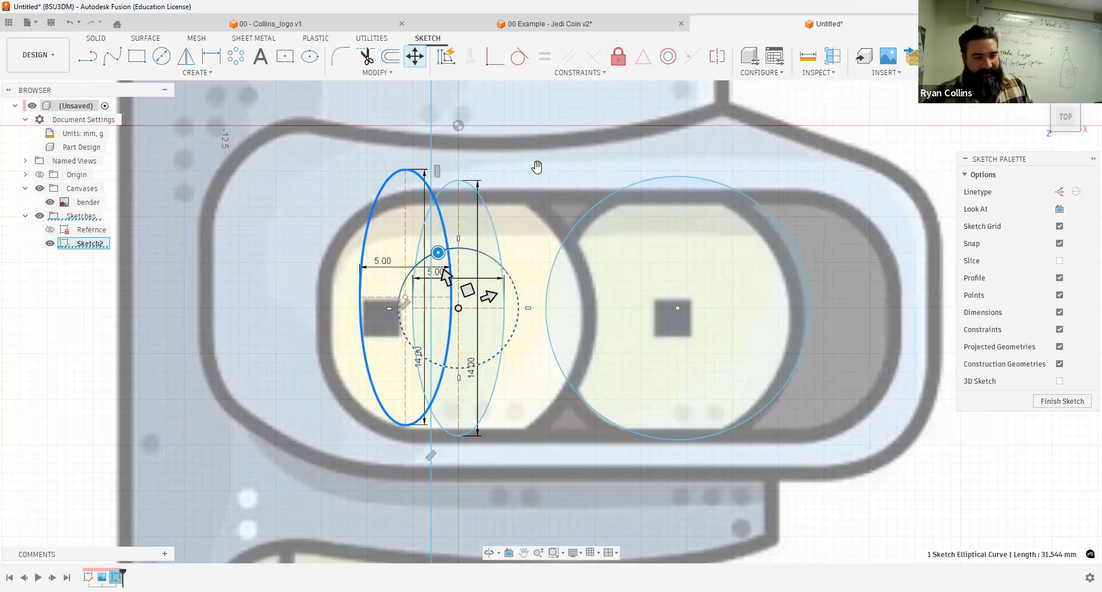
pyautogui.press('Escape')
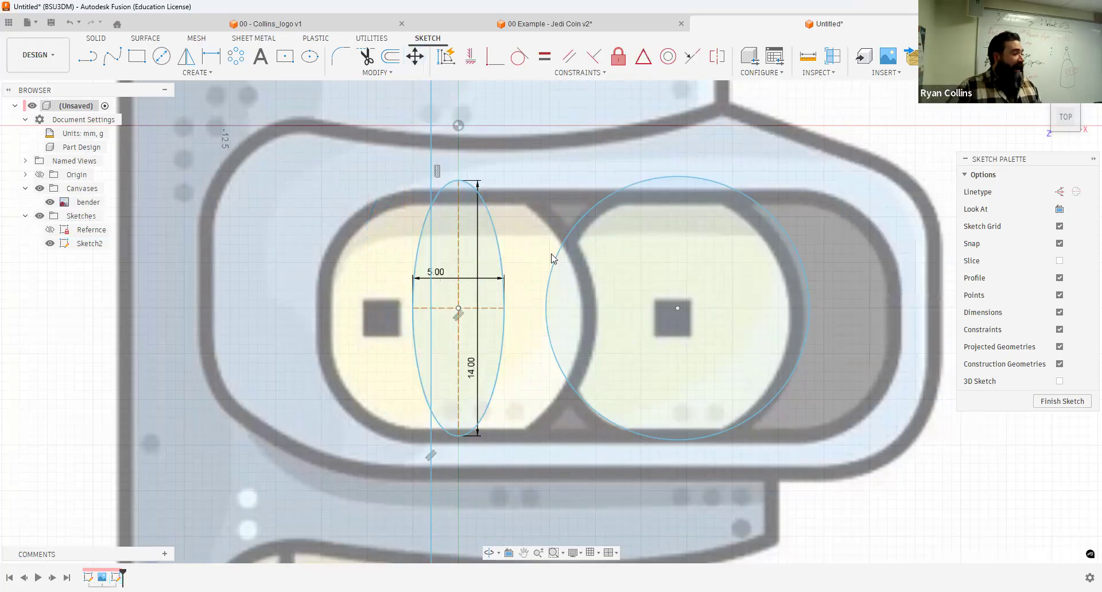
# Step: Finish editing the sketch that traces the antenna and eyes
pyautogui.click(500, 244)
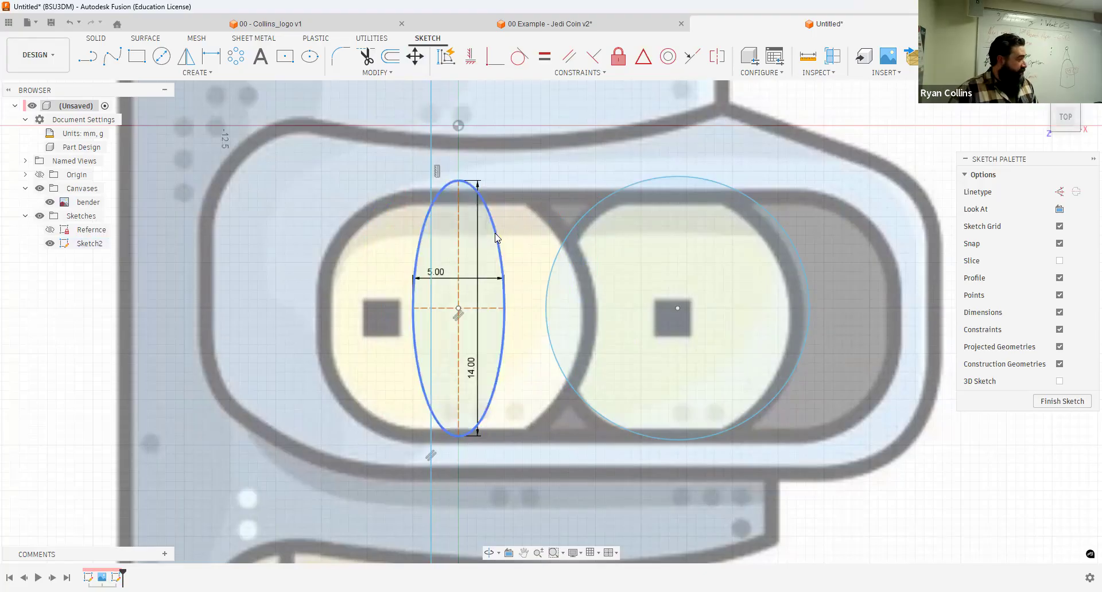
pyautogui.click(495, 233)
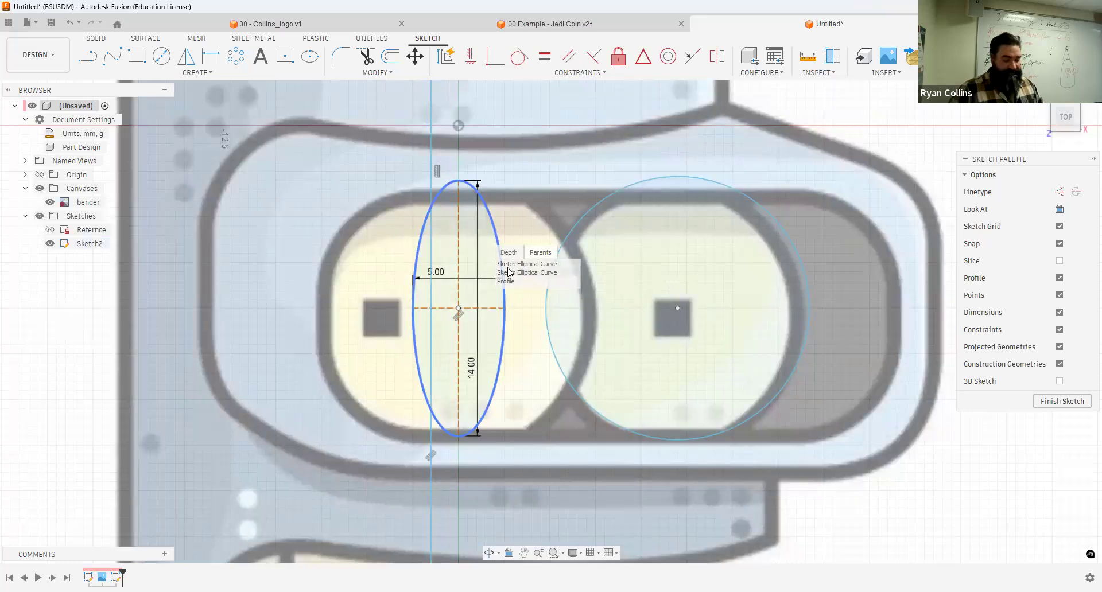
pyautogui.scroll(-5, 526, 336)
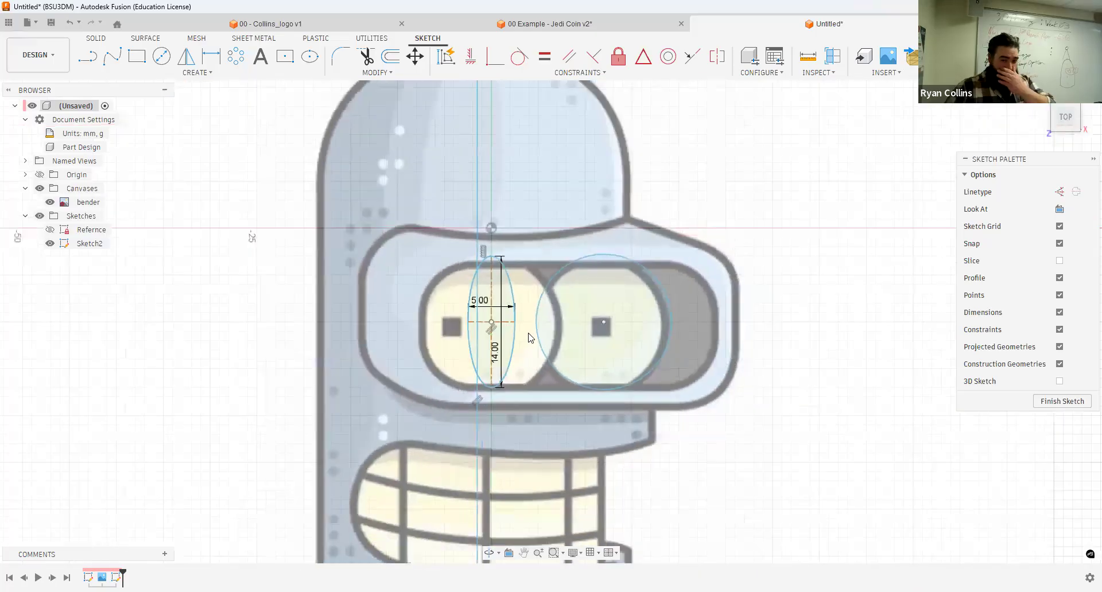
pyautogui.scroll(-2, 654, 244)
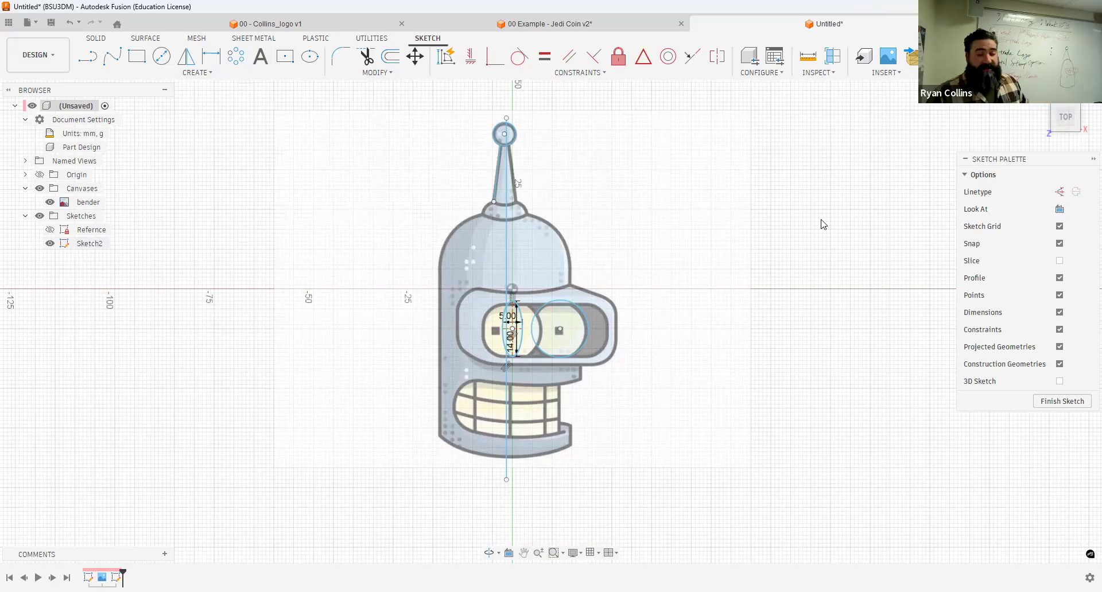
pyautogui.click(1094, 159)
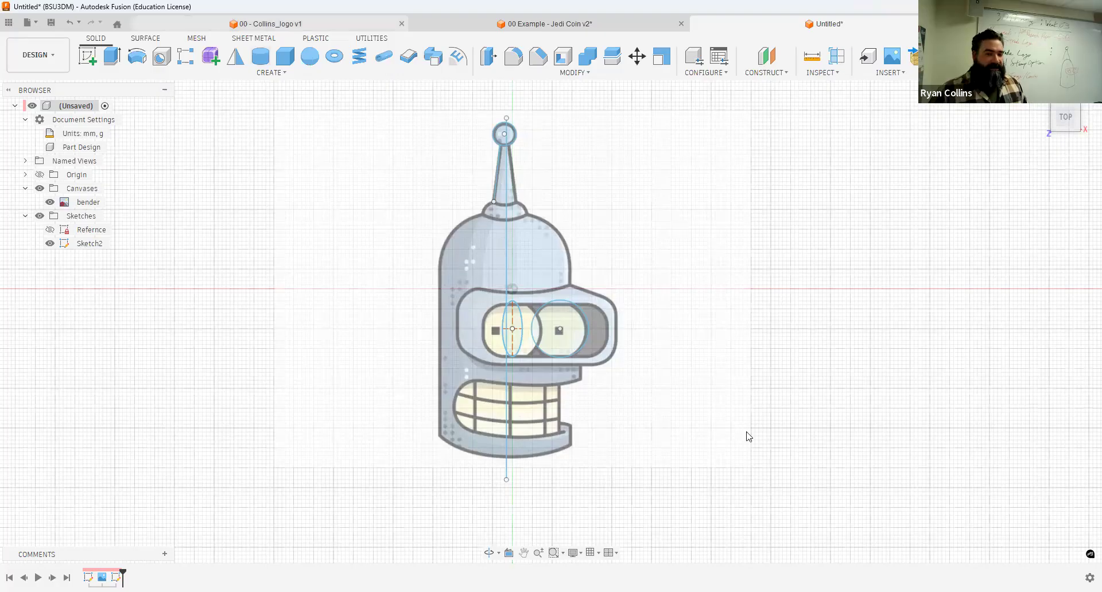
# Step: View the finished logo coin in the other open document, and return to the untitled design
pyautogui.click(281, 24)
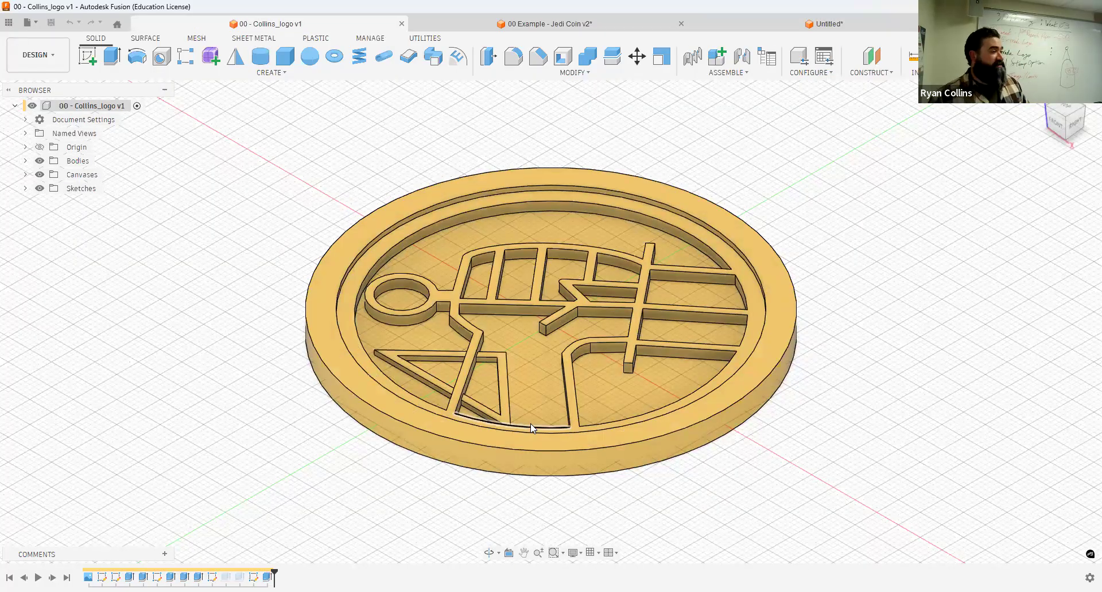
pyautogui.click(874, 25)
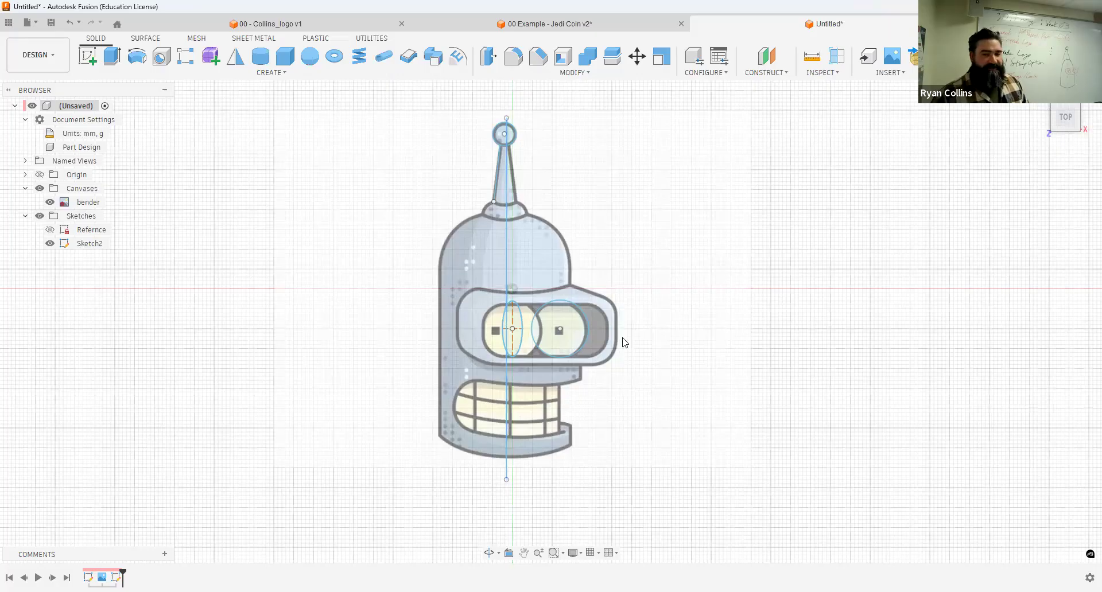
# Step: Create a new sketch on the canvas plane and draw an origin-centred circle enclosing the whole bender head
pyautogui.click(87, 56)
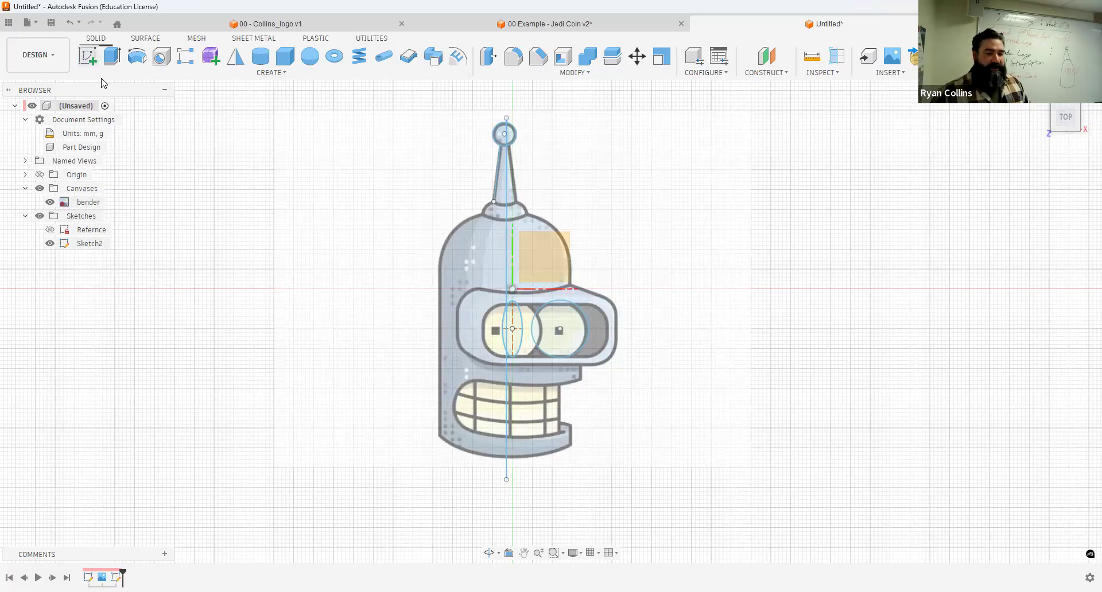
pyautogui.click(537, 271)
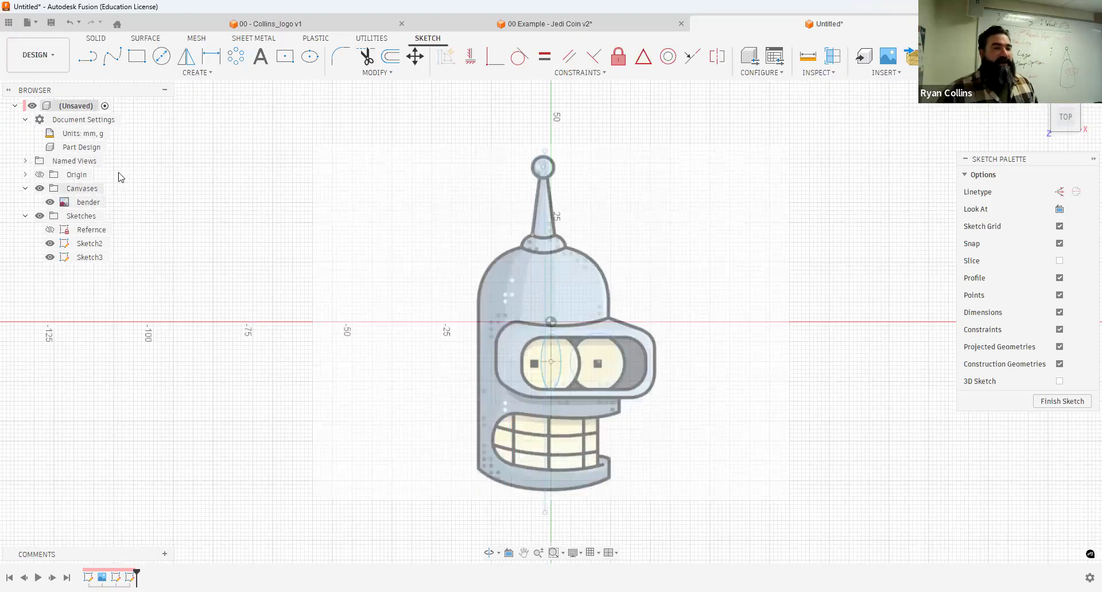
pyautogui.click(164, 57)
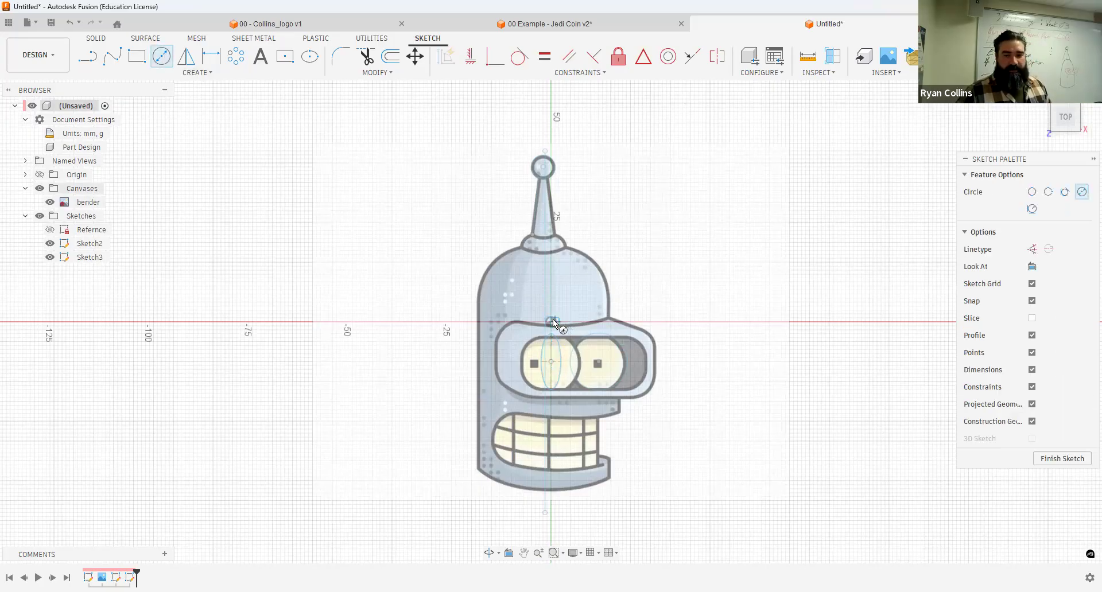
pyautogui.click(373, 321)
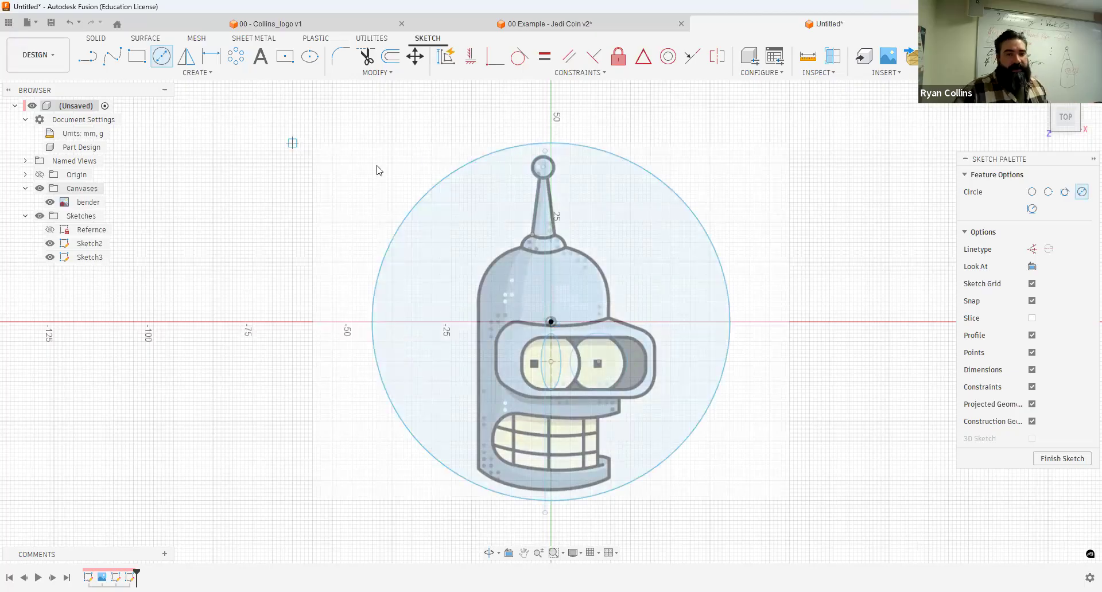
pyautogui.press('Escape')
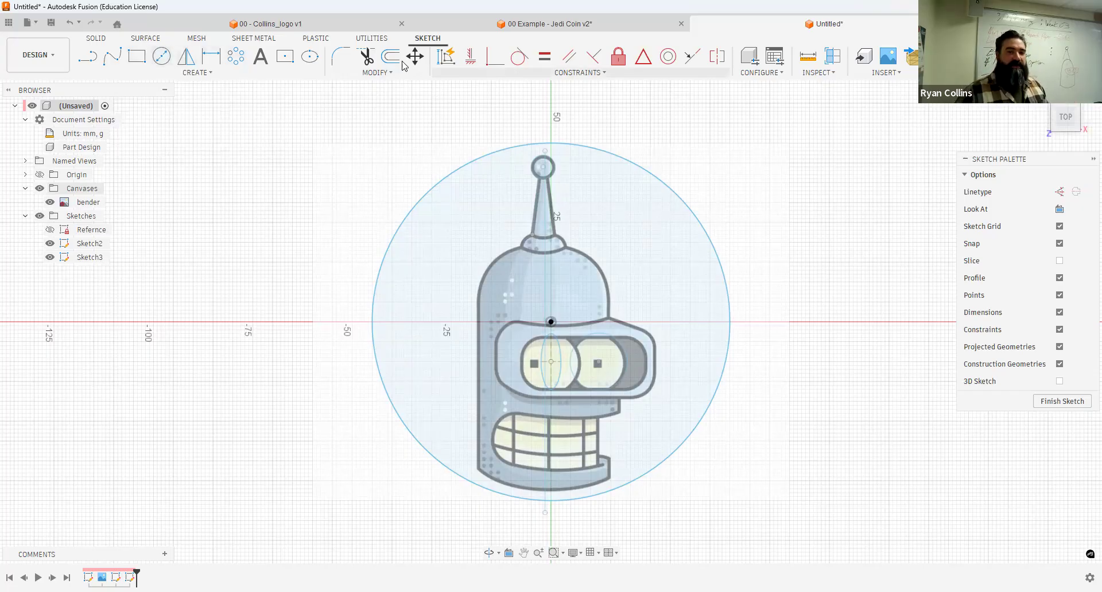
# Step: Offset the large circle inward by 2 mm
pyautogui.click(385, 74)
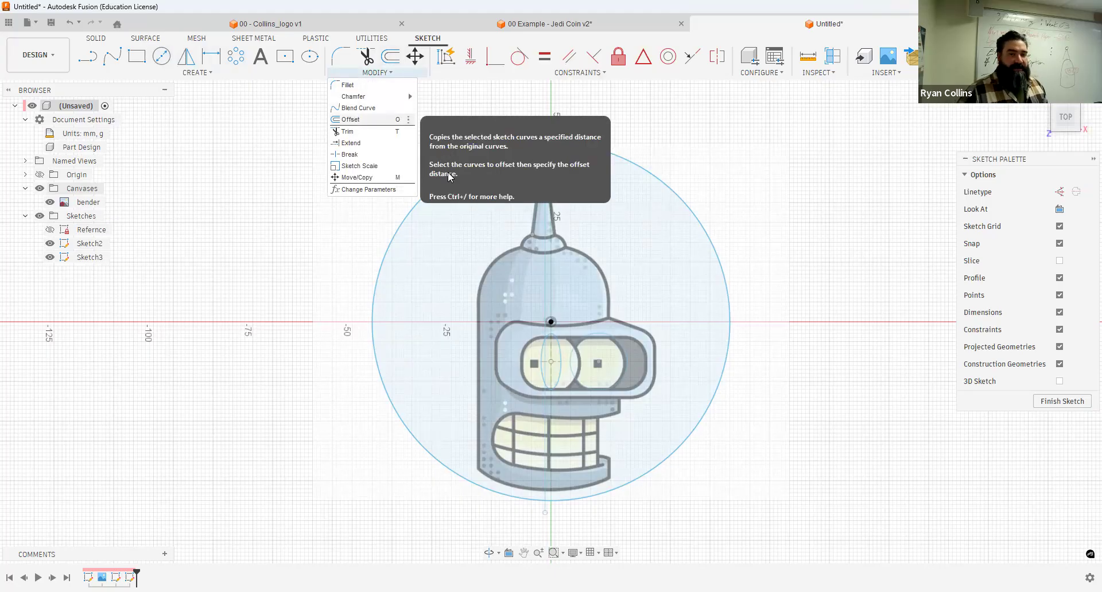
pyautogui.click(351, 120)
pyautogui.click(450, 173)
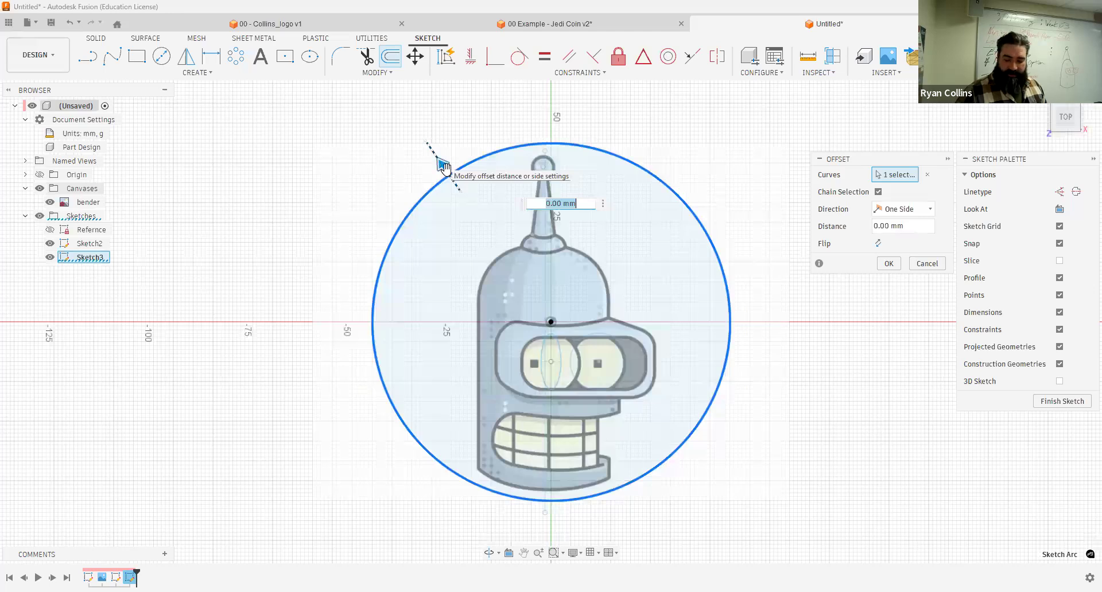
pyautogui.write('-2')
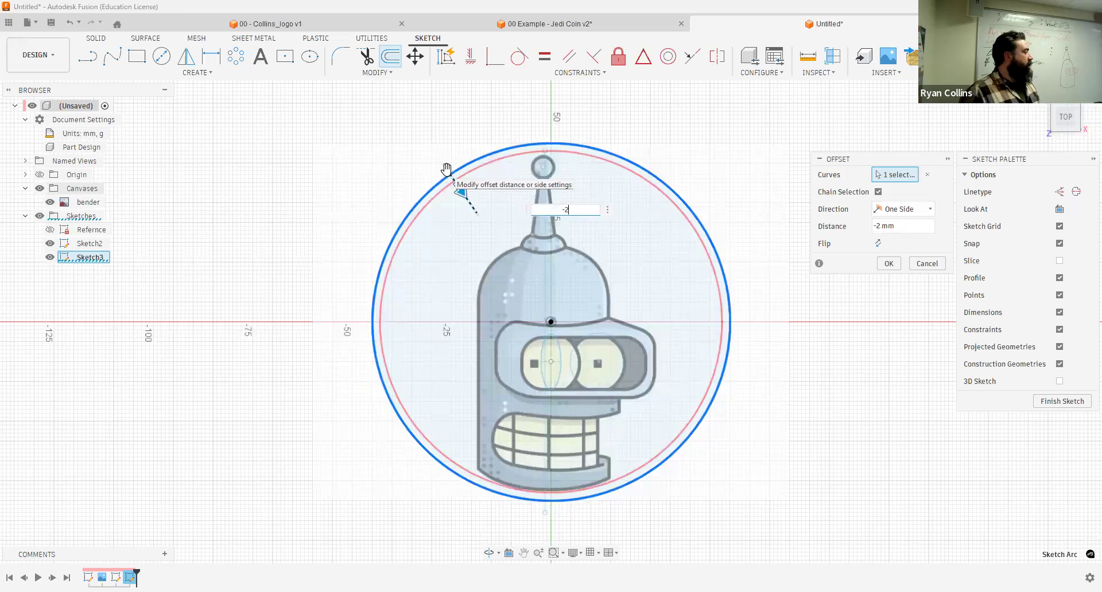
pyautogui.click(889, 265)
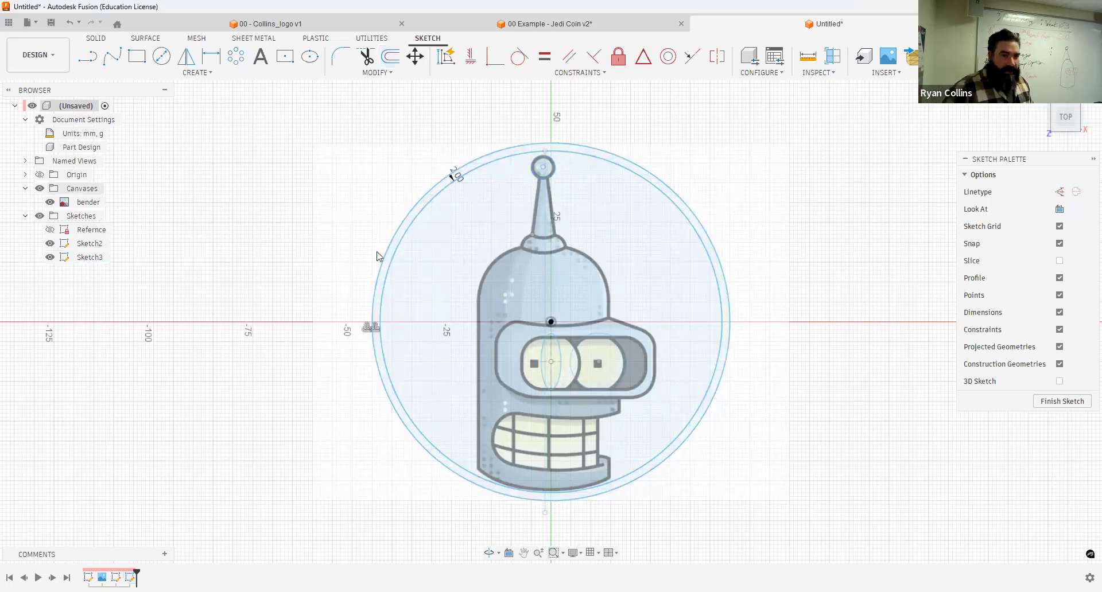
# Step: Hide the bender canvas and place a rectangular text frame in the empty area beside the coin circle
pyautogui.click(50, 202)
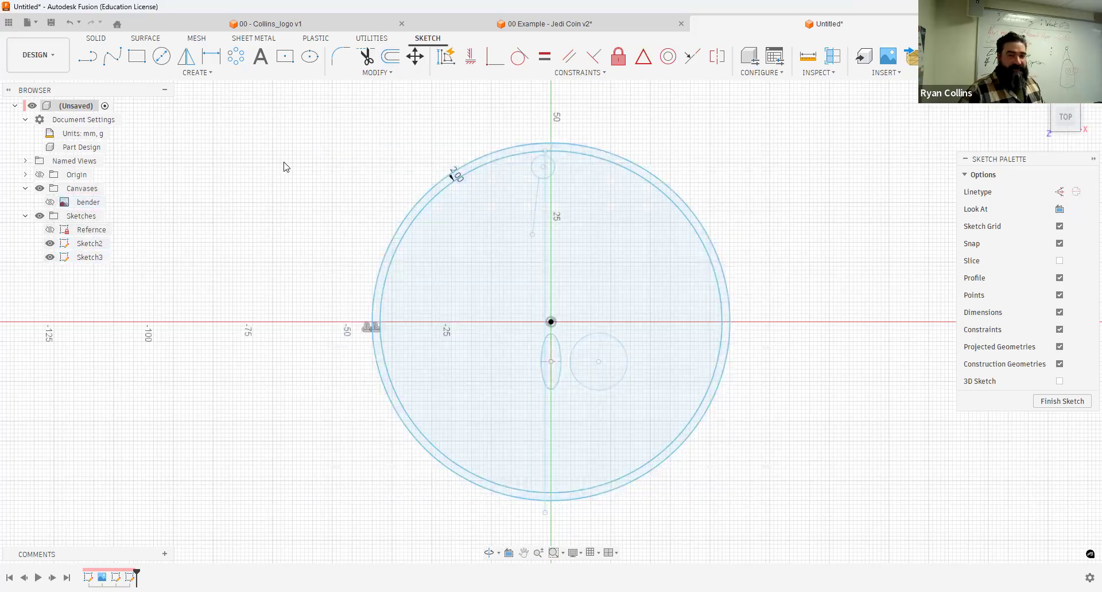
pyautogui.click(262, 57)
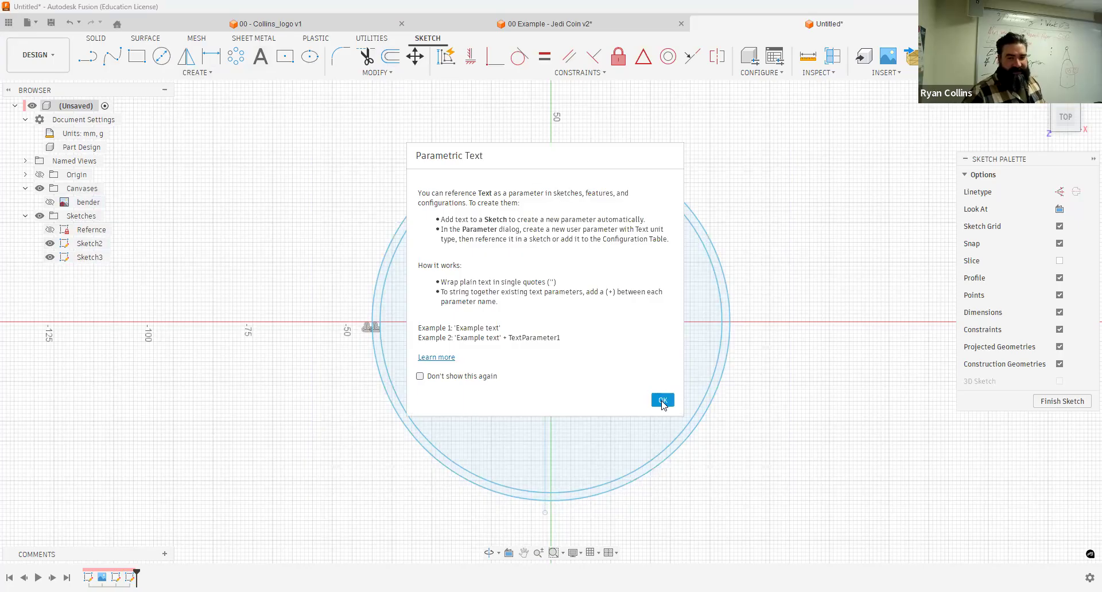
pyautogui.press('Return')
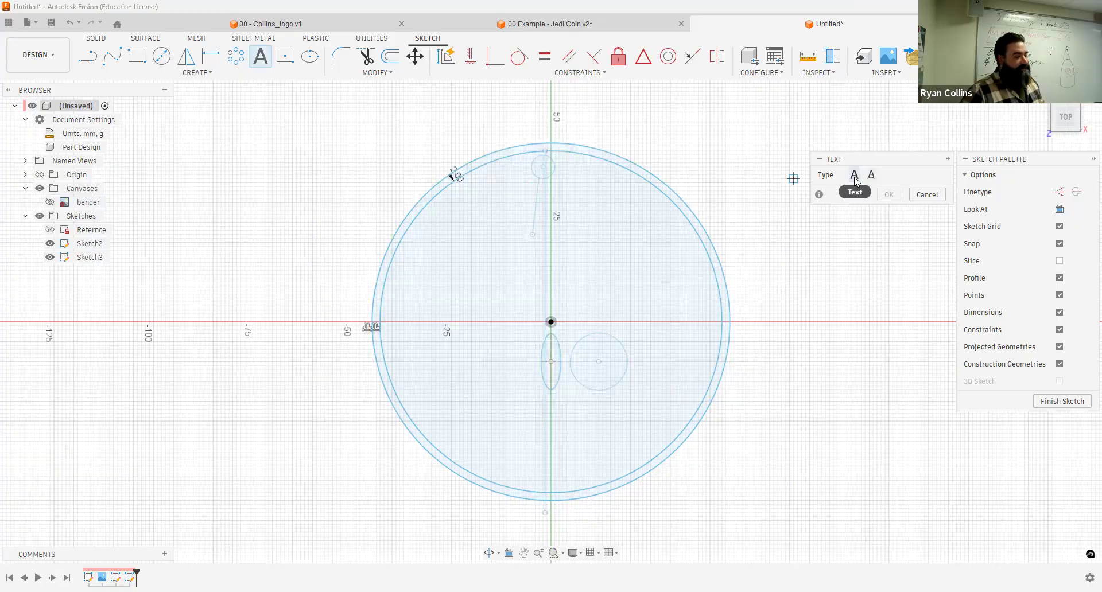
pyautogui.click(173, 143)
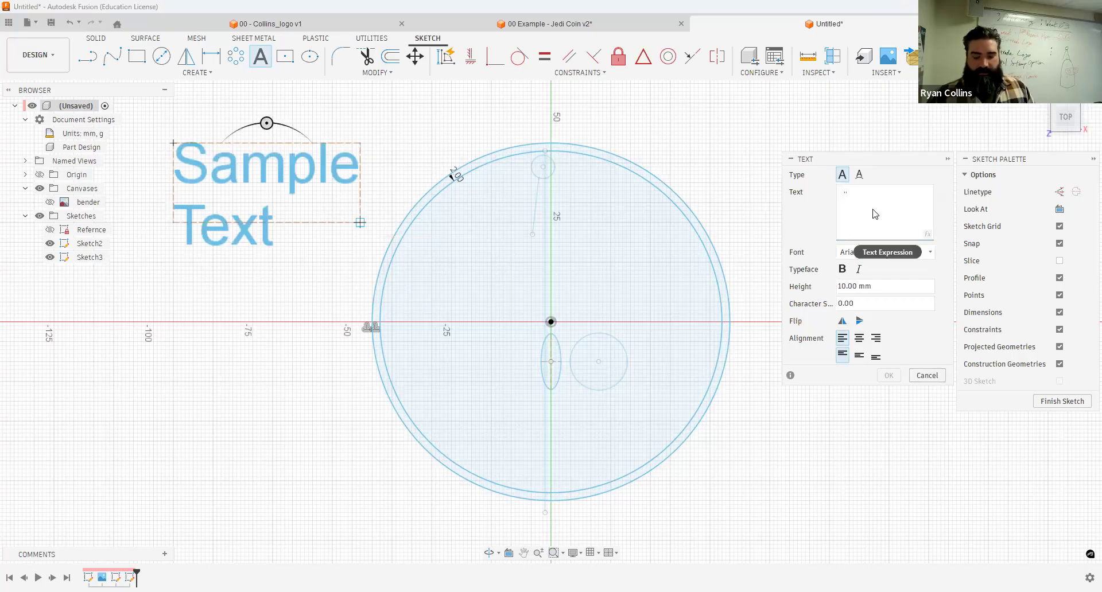
pyautogui.write('blah')
pyautogui.press('BackSpace')
pyautogui.press('BackSpace')
pyautogui.press('BackSpace')
pyautogui.press('BackSpace')
pyautogui.press('BackSpace')
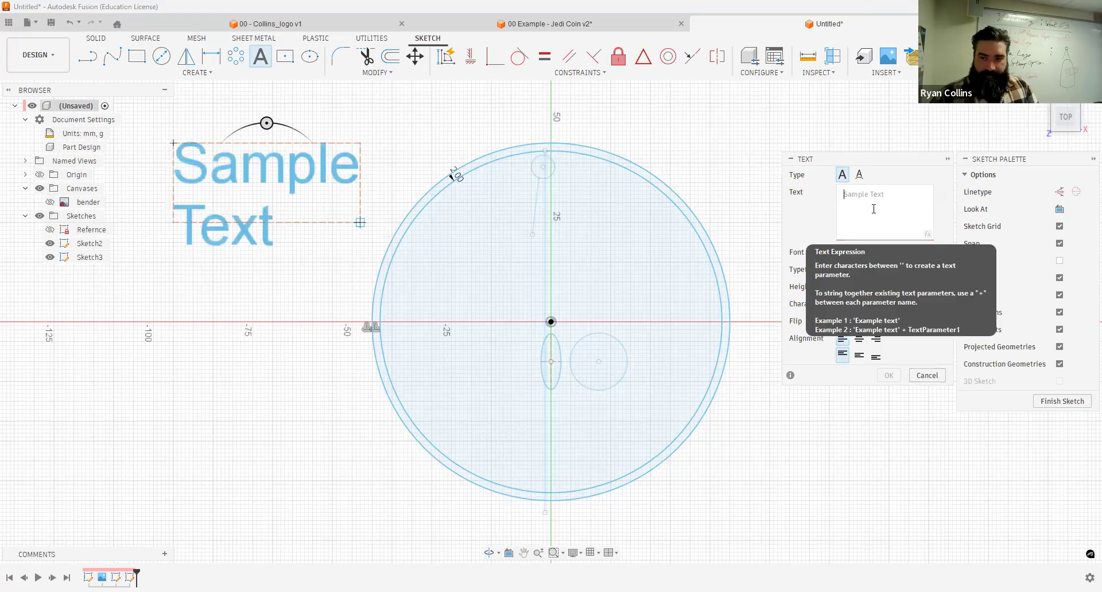
pyautogui.write('blah blah')
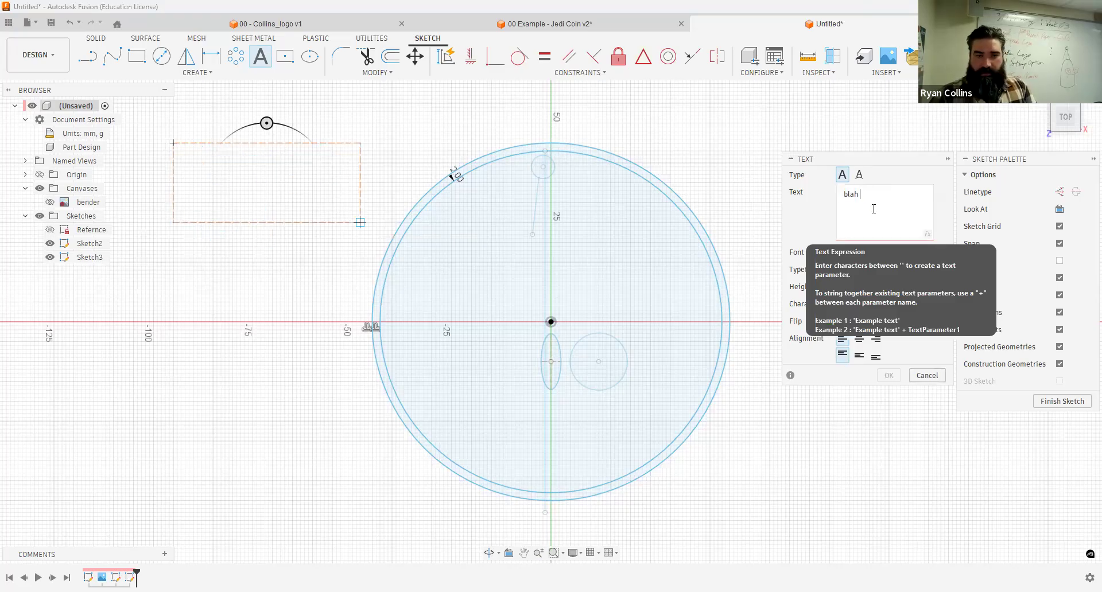
pyautogui.press('BackSpace')
pyautogui.press('BackSpace')
pyautogui.press('BackSpace')
pyautogui.press('BackSpace')
pyautogui.press('BackSpace')
pyautogui.press('BackSpace')
pyautogui.press('BackSpace')
pyautogui.press('BackSpace')
# Step: Enter 'blah blah' in single quotes as the text and format it in Arial Black, bold and italic
pyautogui.write("'blah")
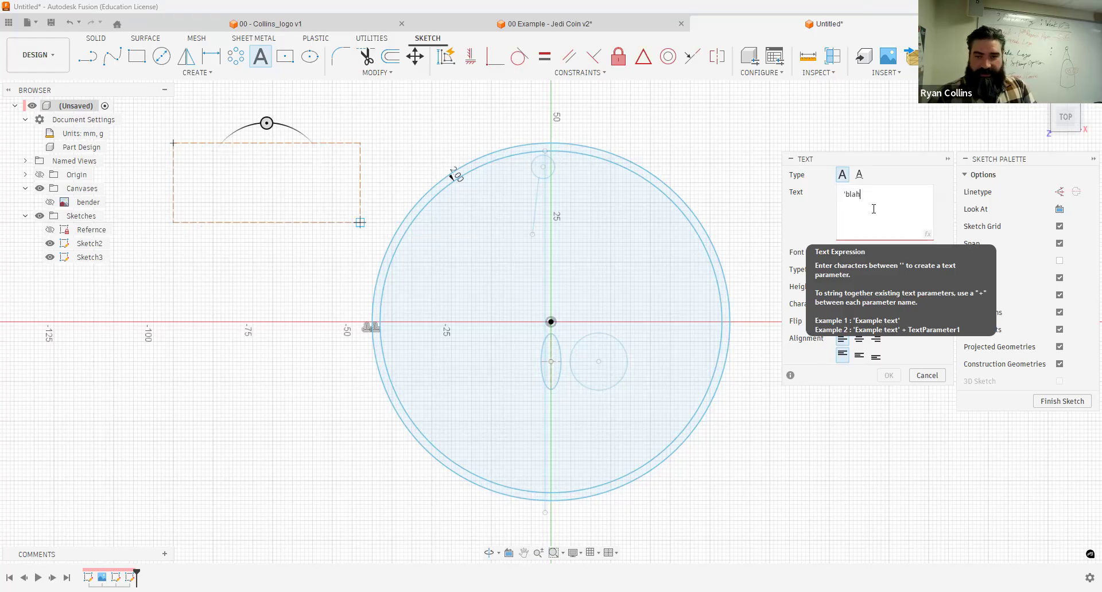
pyautogui.write(" blah'")
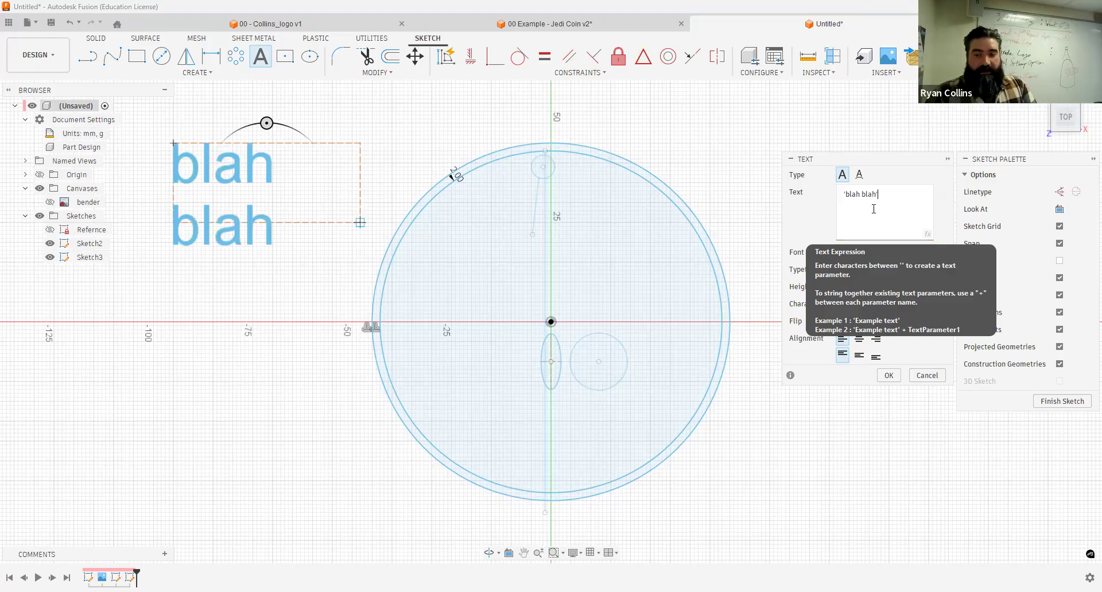
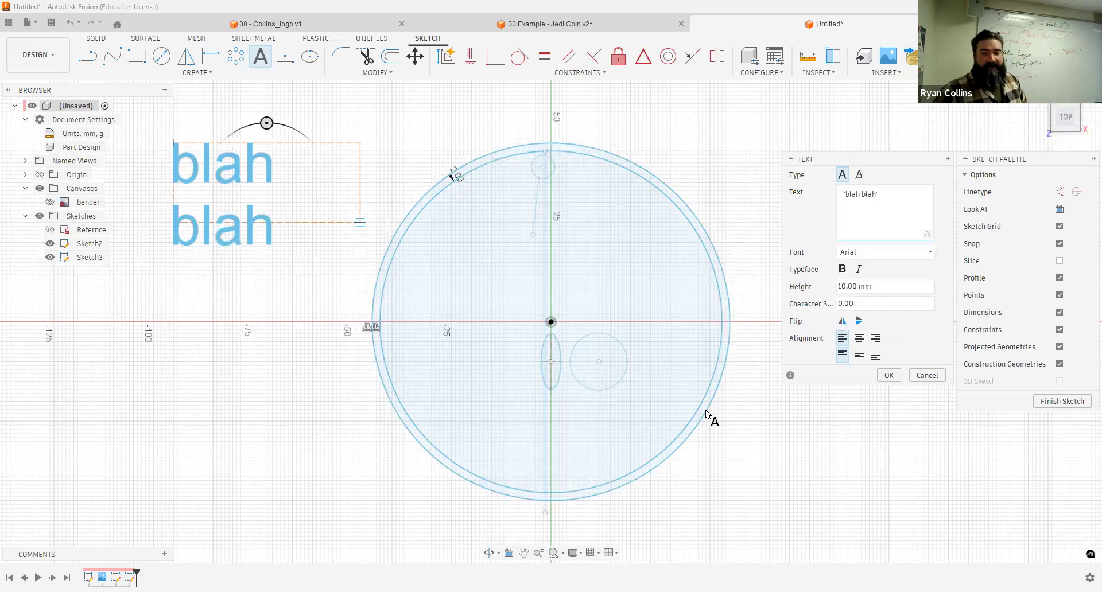
pyautogui.click(859, 253)
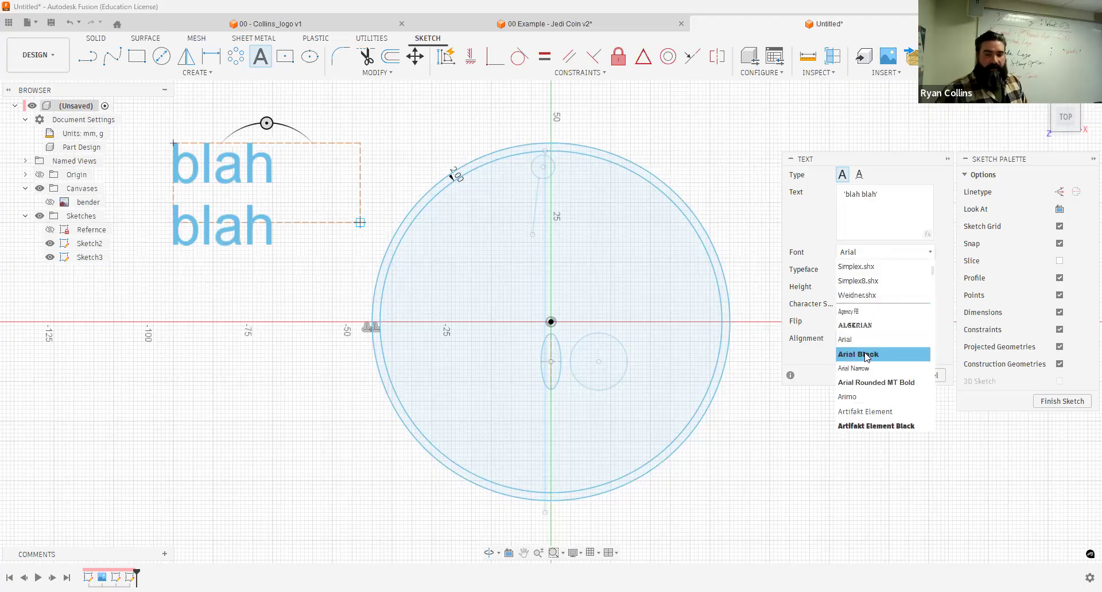
pyautogui.click(867, 355)
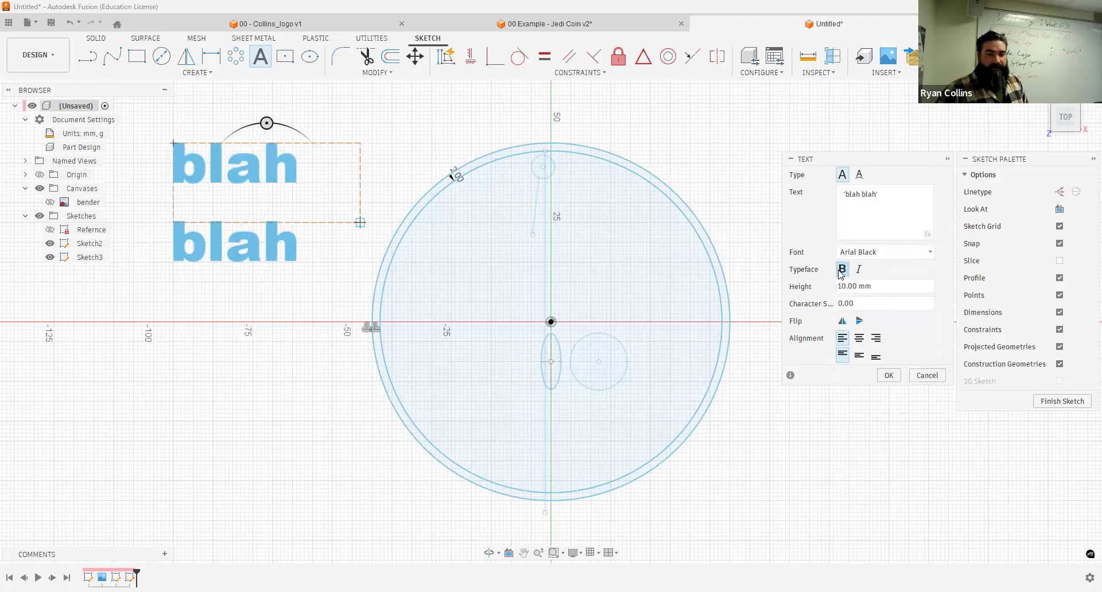
pyautogui.click(858, 270)
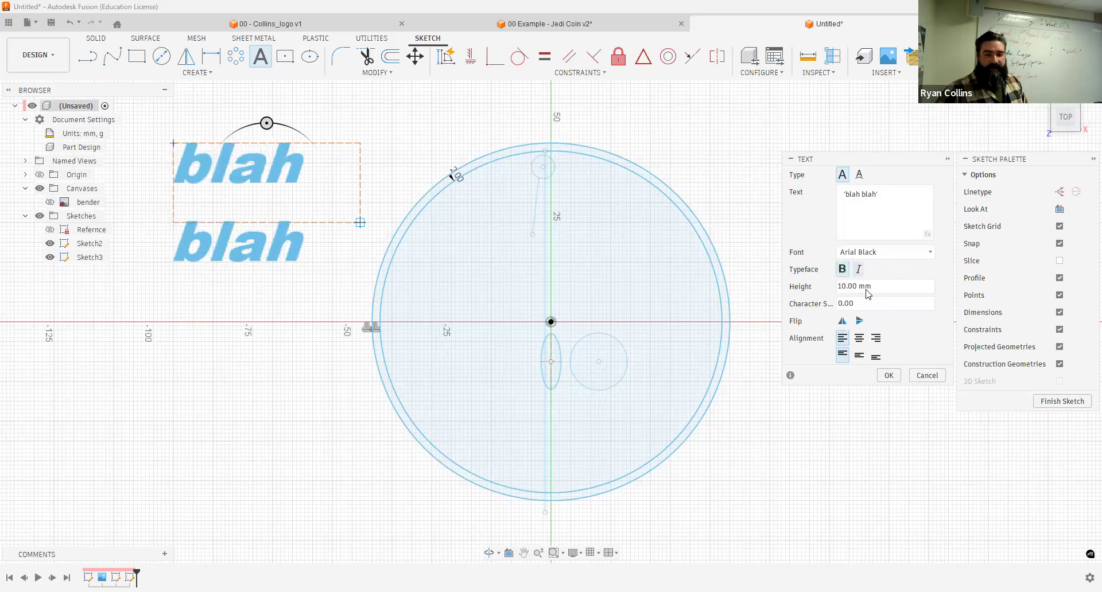
# Step: Centre the text horizontally and vertically in its frame and create it with a height of 12 mm
pyautogui.click(859, 340)
pyautogui.click(876, 340)
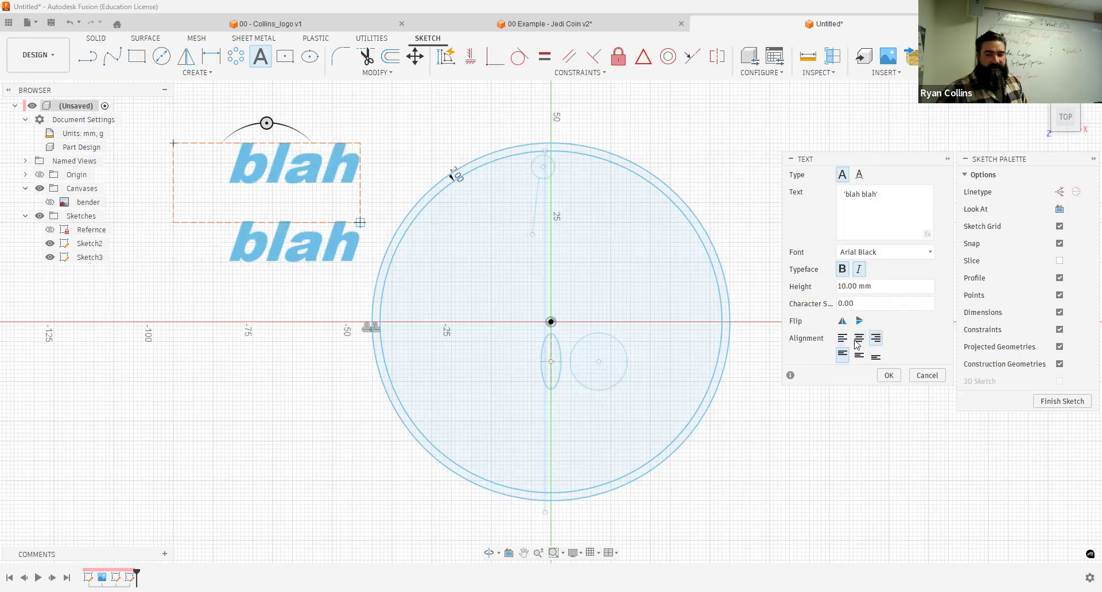
pyautogui.click(859, 341)
pyautogui.click(860, 357)
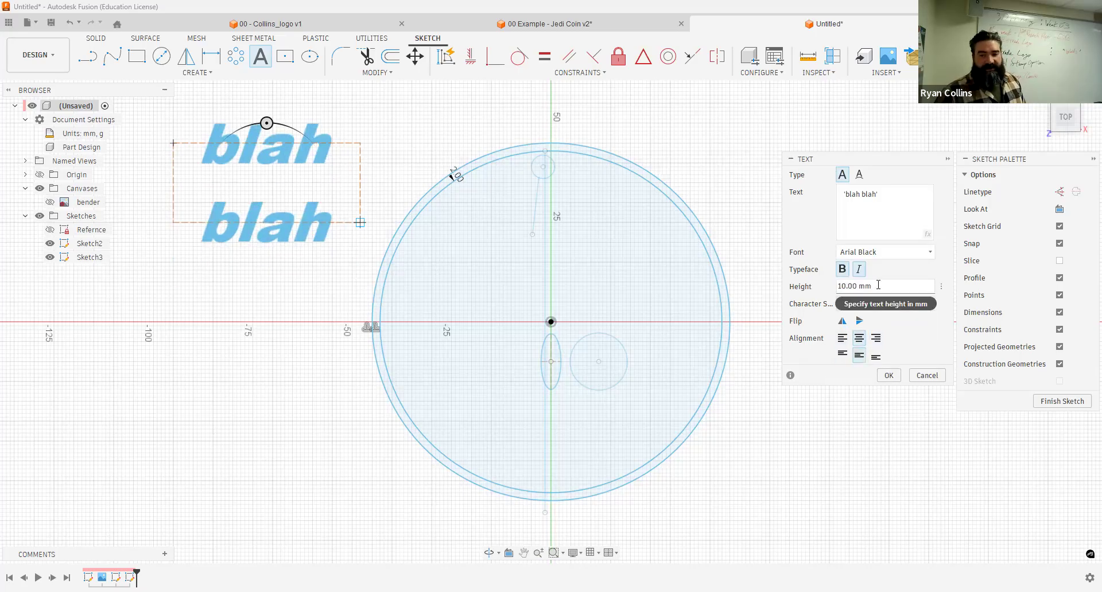
pyautogui.moveTo(885, 285); pyautogui.dragTo(818, 292)
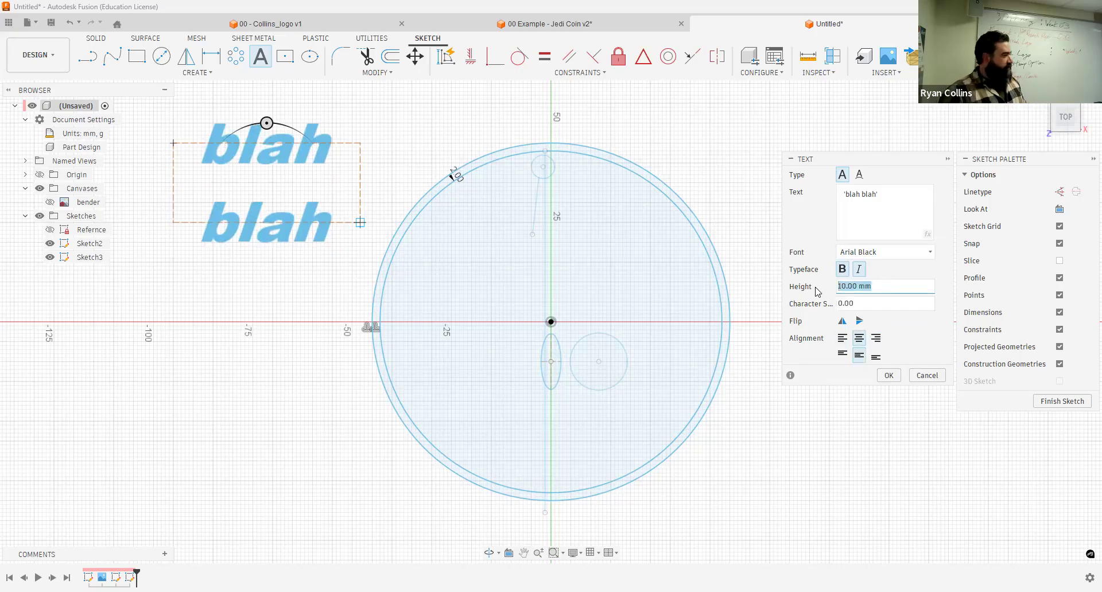
pyautogui.write('12')
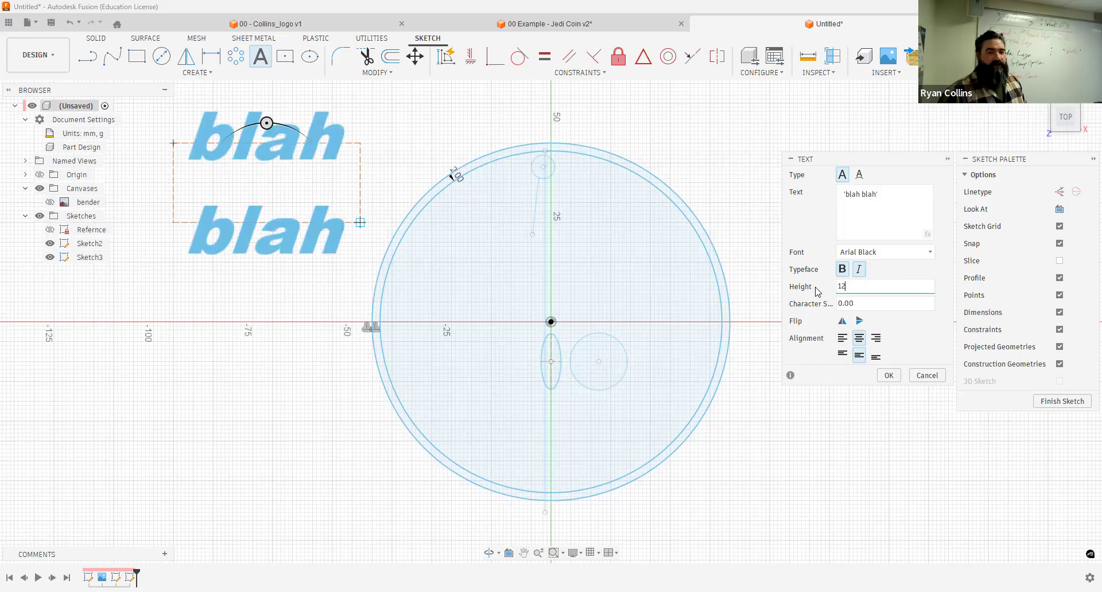
pyautogui.press('Return')
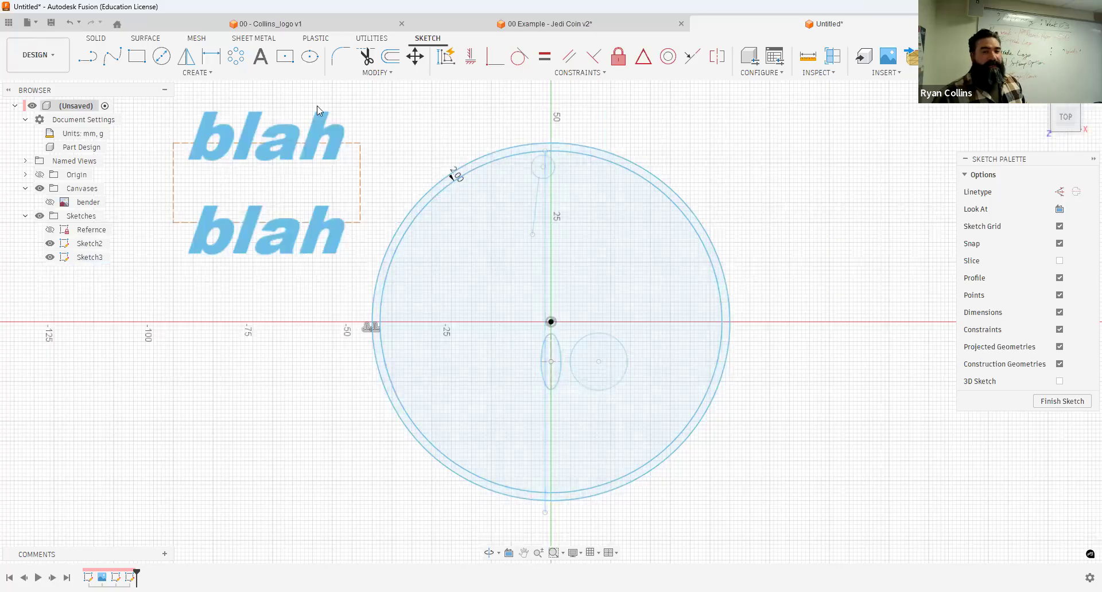
# Step: Draw a wavy four-point fit point spline about 151 mm long in the empty area on the other side of the coin
pyautogui.click(113, 56)
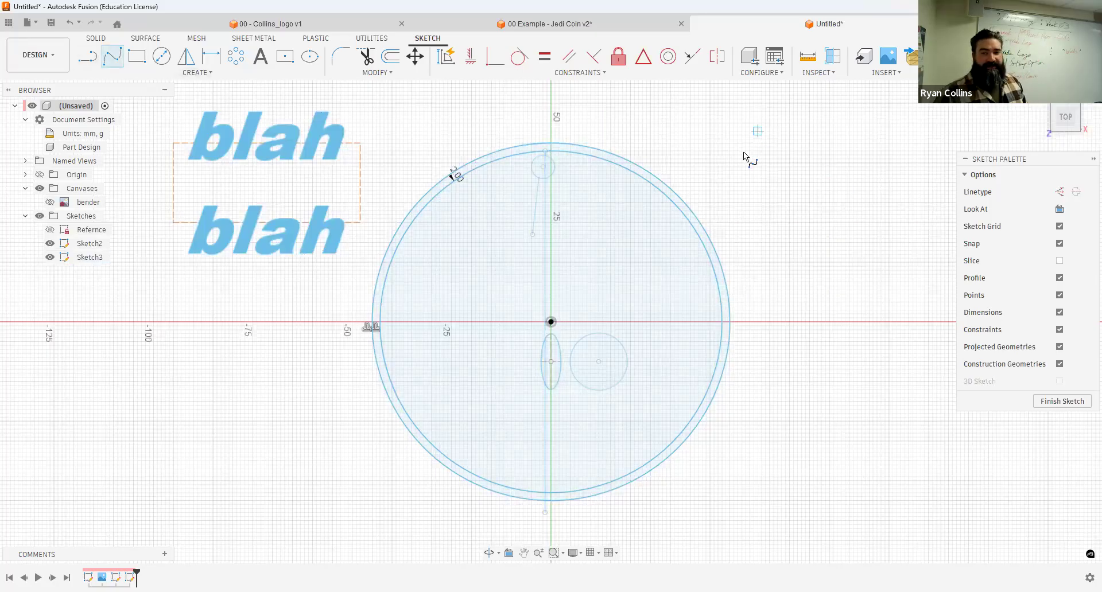
pyautogui.moveTo(617, 221); pyautogui.dragTo(588, 223, button='middle')
pyautogui.moveTo(687, 132); pyautogui.dragTo(508, 151, button='middle')
pyautogui.click(630, 147)
pyautogui.click(781, 262)
pyautogui.click(908, 135)
pyautogui.moveTo(938, 263); pyautogui.dragTo(773, 286, button='middle')
pyautogui.click(878, 284)
pyautogui.click(852, 295)
# Step: Add text on a path using the wavy spline, with 'blah balh' in single quotes as its content
pyautogui.click(266, 61)
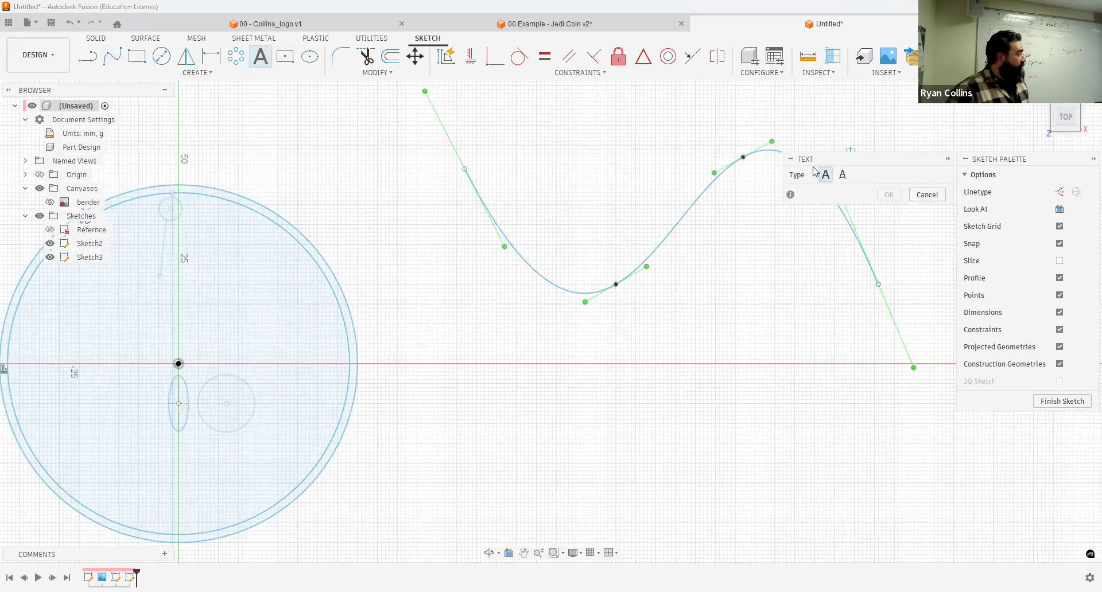
pyautogui.click(843, 176)
pyautogui.click(684, 218)
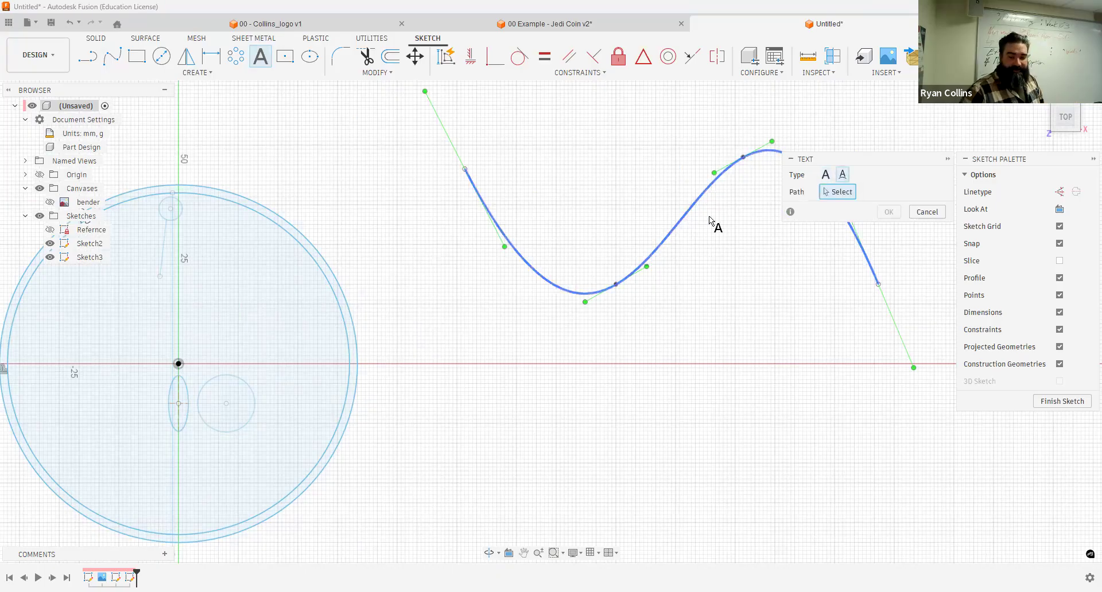
pyautogui.write("'blah balh")
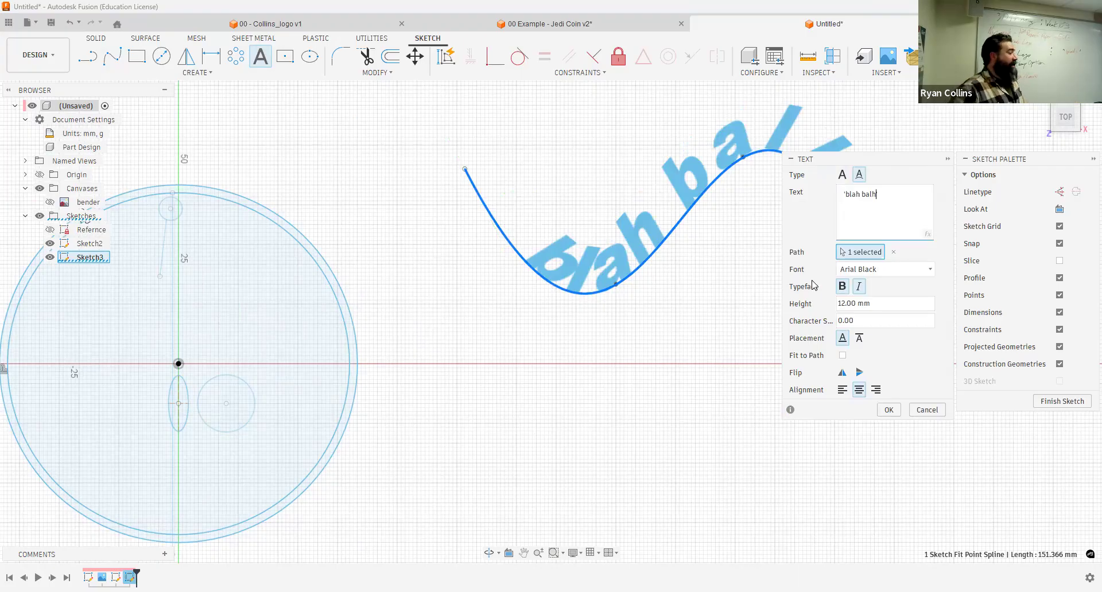
pyautogui.write("'")
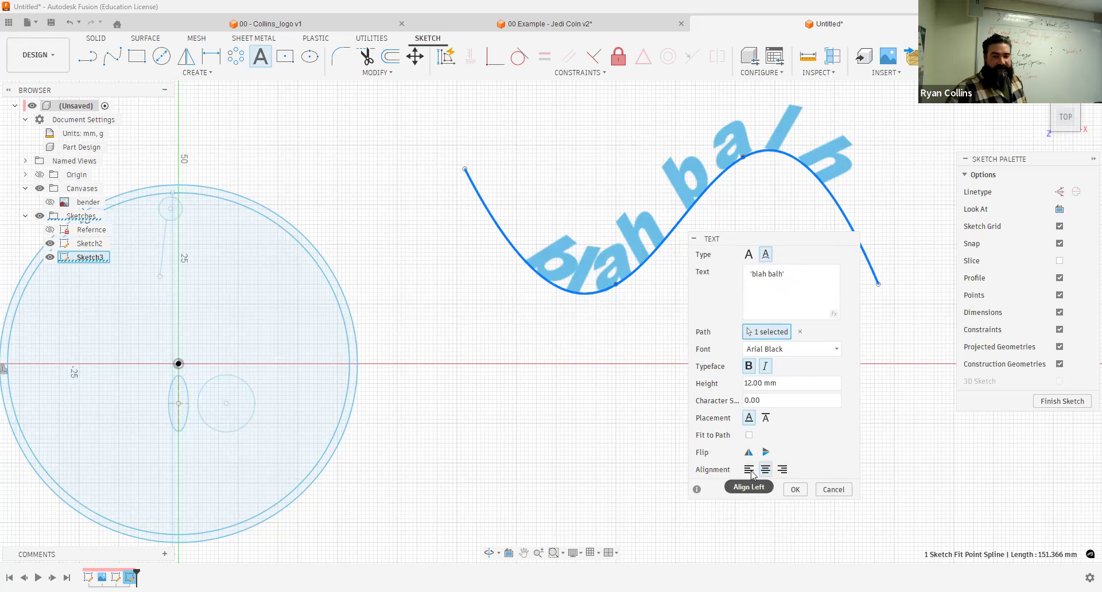
# Step: Preview left and right alignment of the spline text, and create it with centre alignment
pyautogui.click(749, 470)
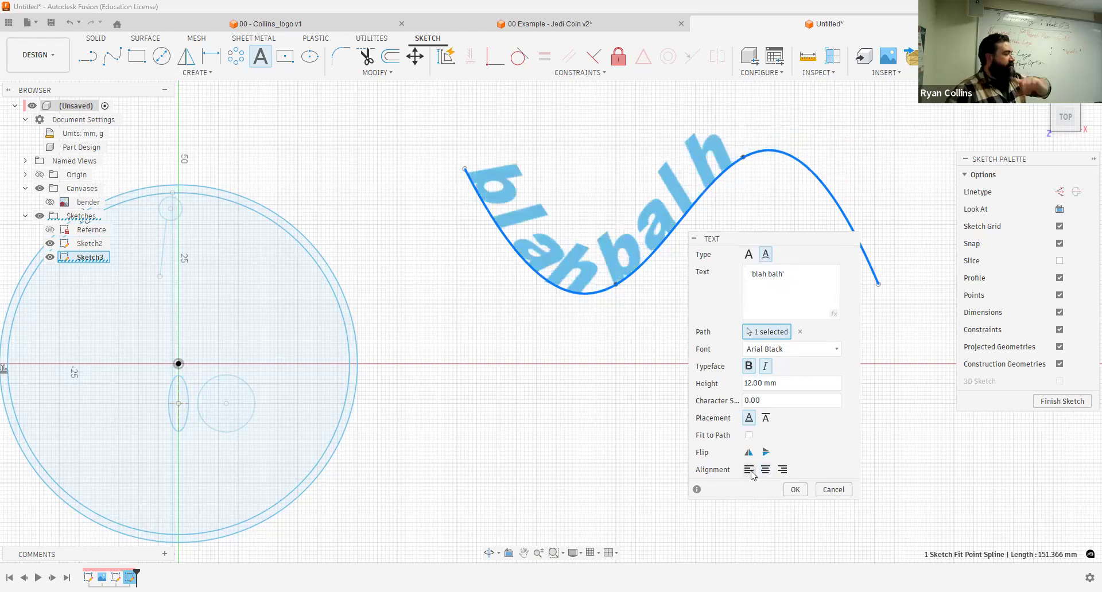
pyautogui.click(782, 470)
pyautogui.click(765, 469)
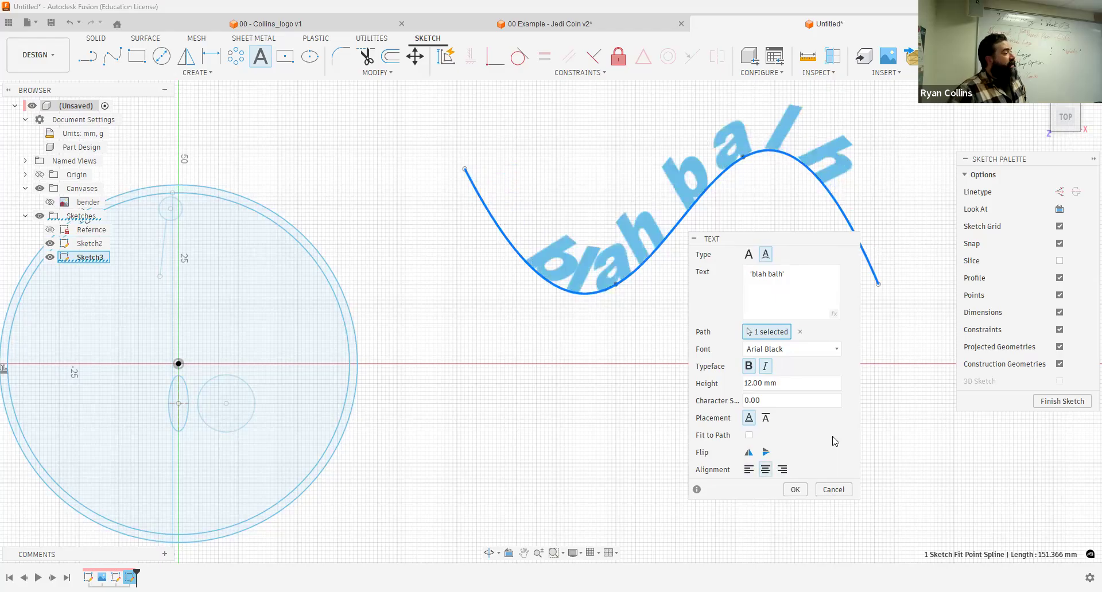
pyautogui.click(795, 490)
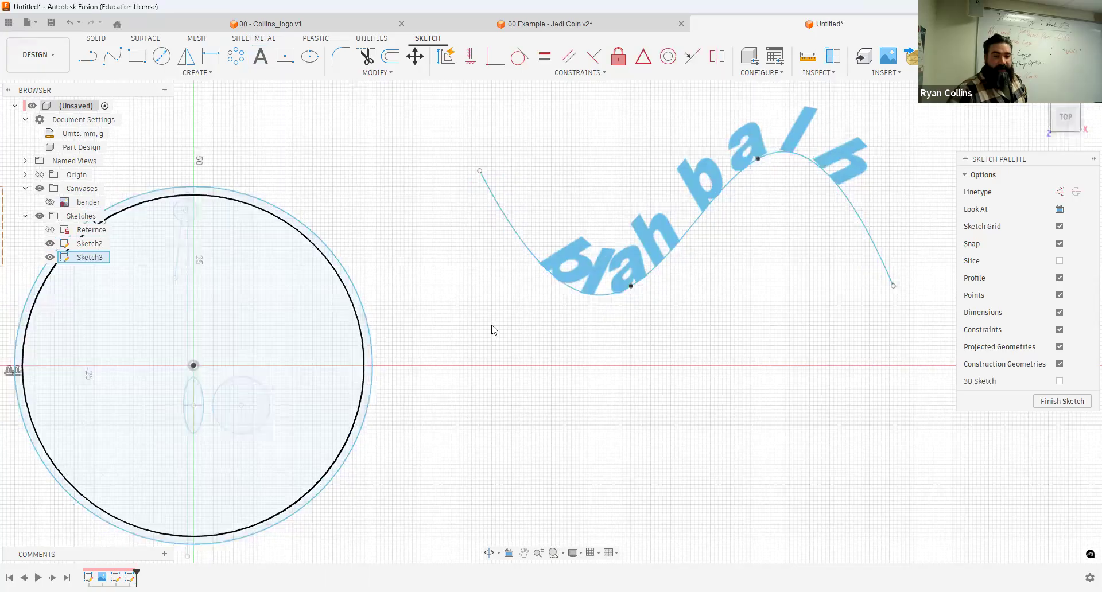
# Step: Select the inner coin circle as a text path and compare left, right and centre alignment of the sample text
pyautogui.moveTo(255, 207); pyautogui.dragTo(464, 266, button='middle')
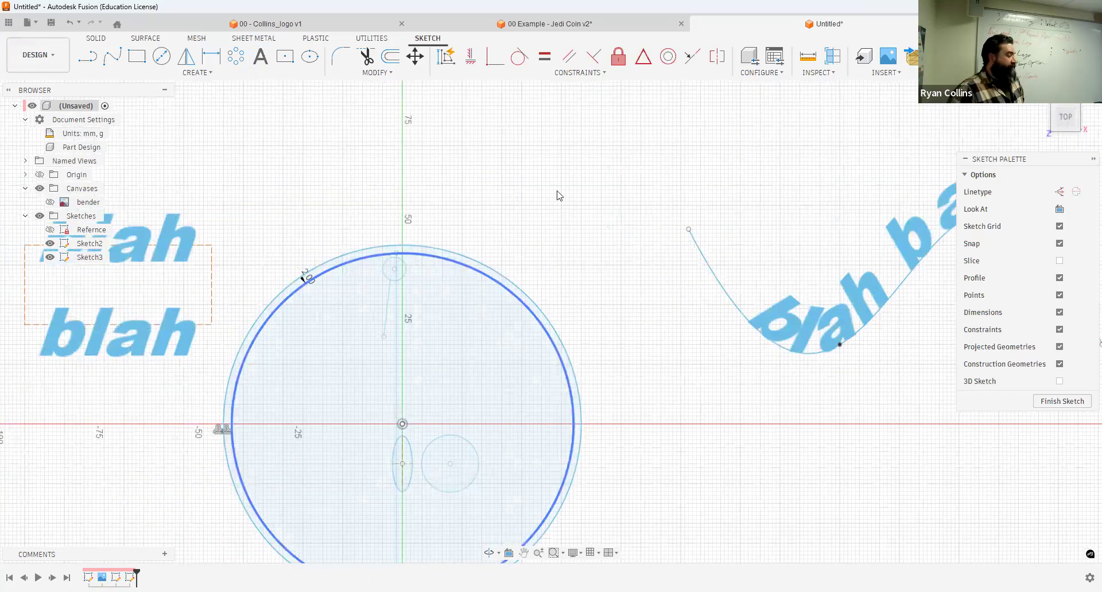
pyautogui.click(465, 270)
pyautogui.click(260, 58)
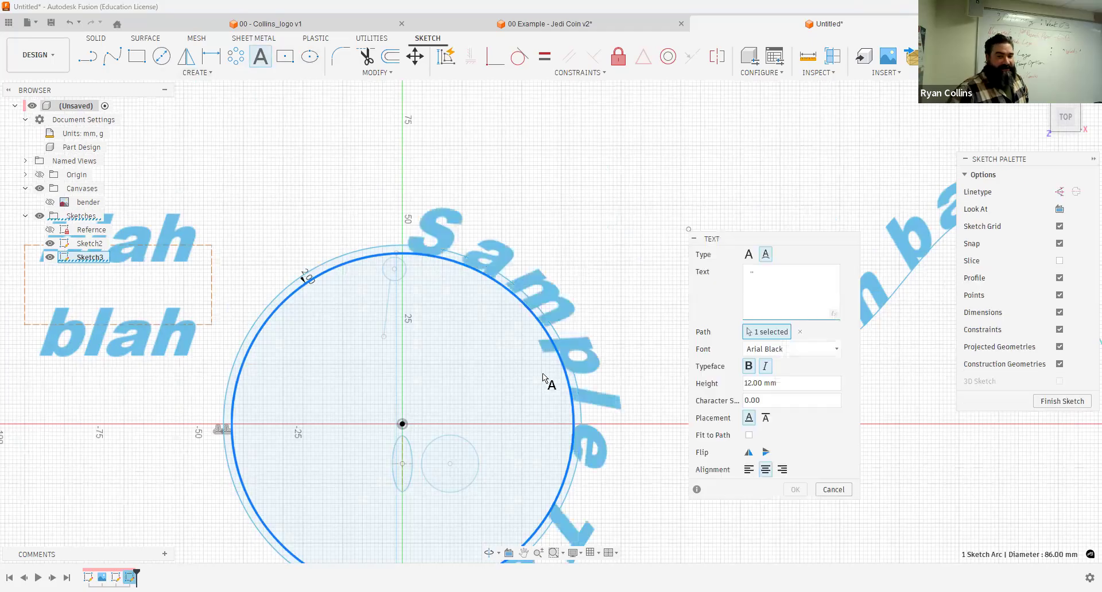
pyautogui.moveTo(543, 376); pyautogui.dragTo(511, 244, button='middle')
pyautogui.click(749, 469)
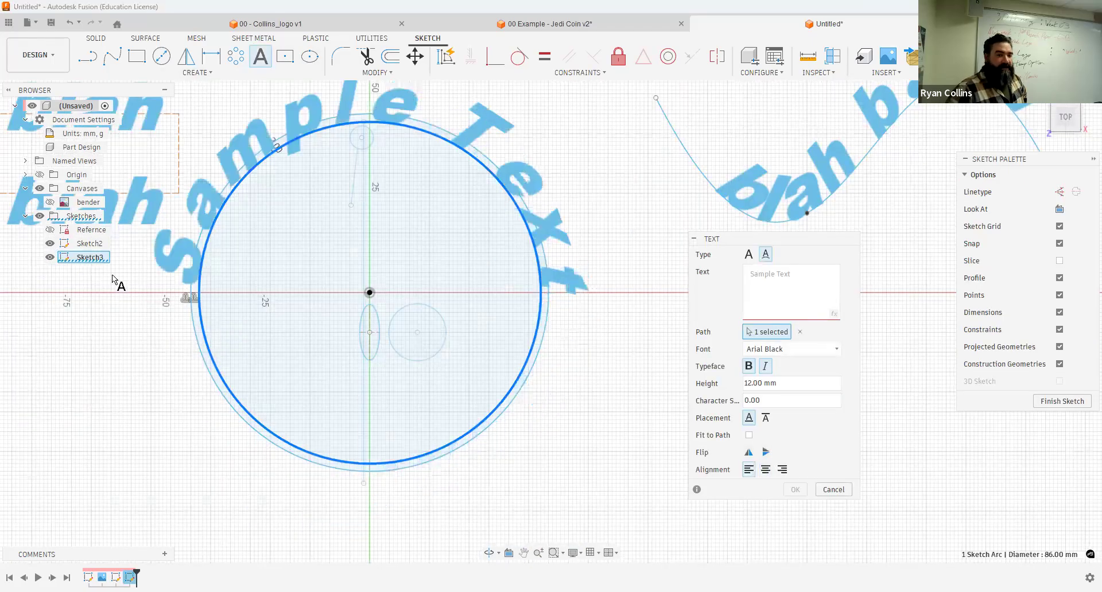
pyautogui.moveTo(305, 294); pyautogui.dragTo(385, 306, button='middle')
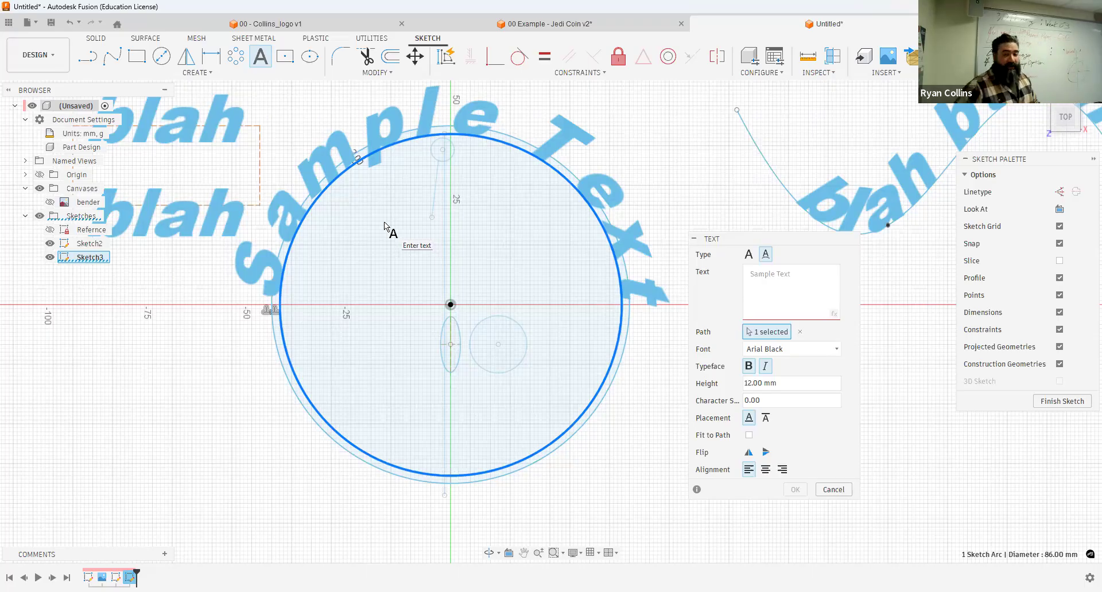
pyautogui.click(781, 470)
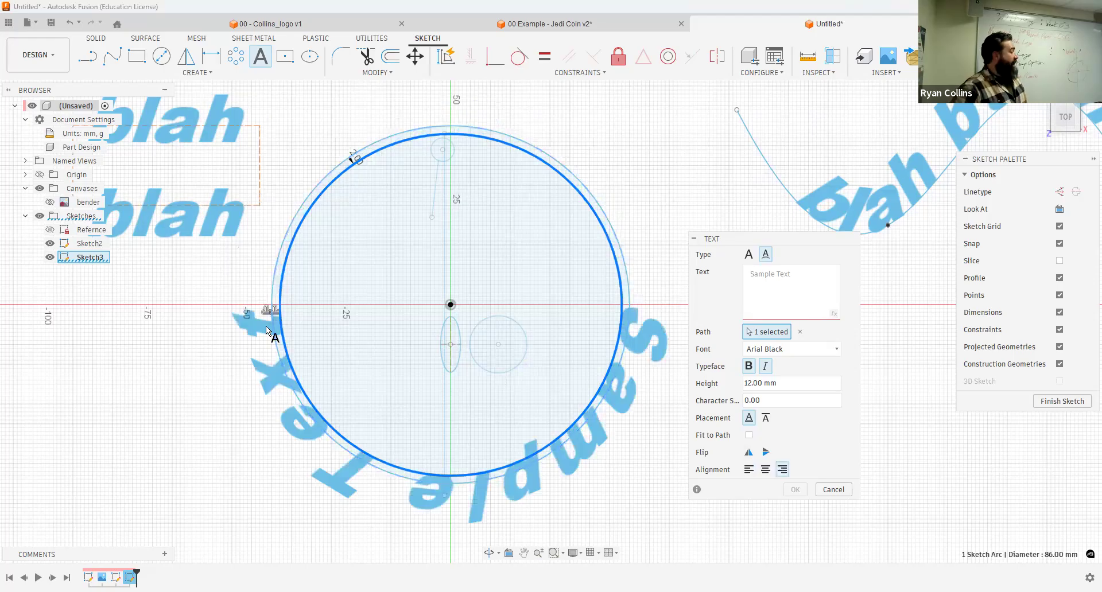
pyautogui.click(766, 470)
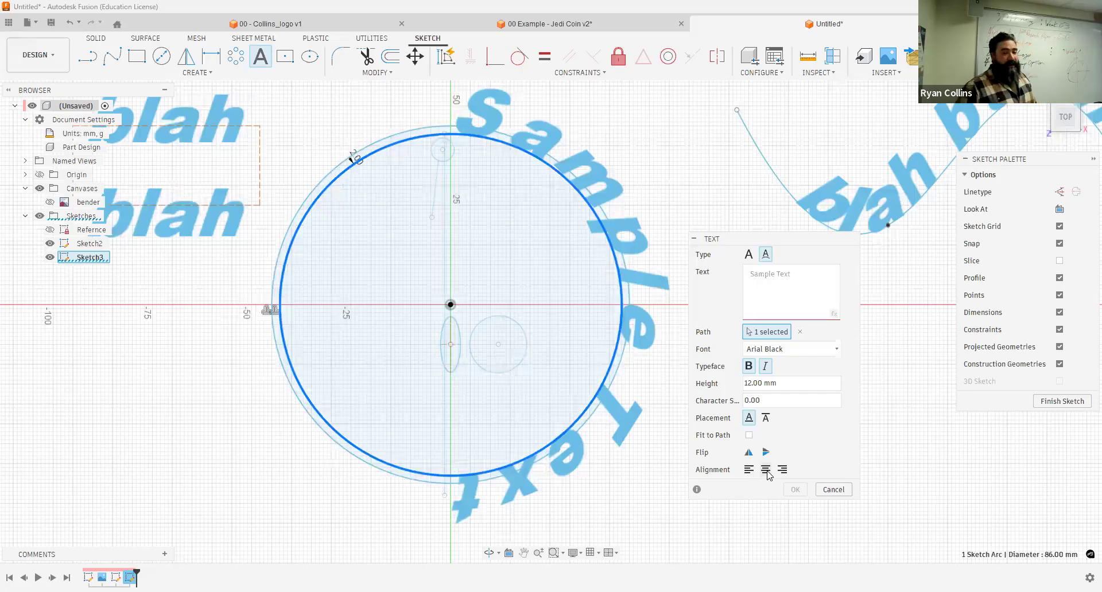
# Step: View the finished logo coin and the Jedi example coin in the other open documents, and return to the untitled design
pyautogui.click(249, 29)
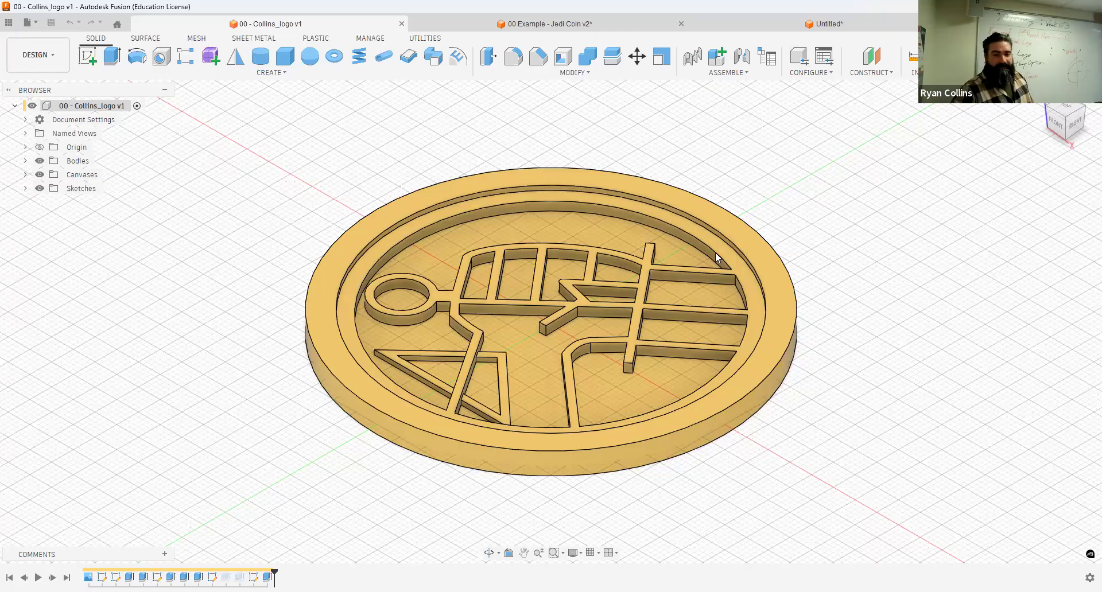
pyautogui.click(568, 24)
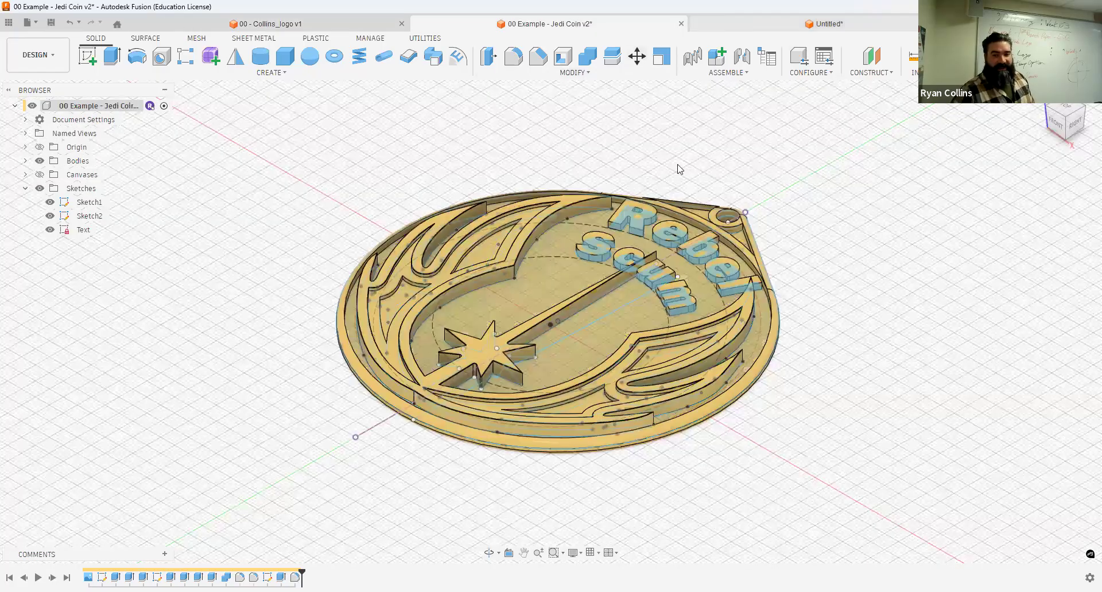
pyautogui.hotkey('ctrl', 'Tab')
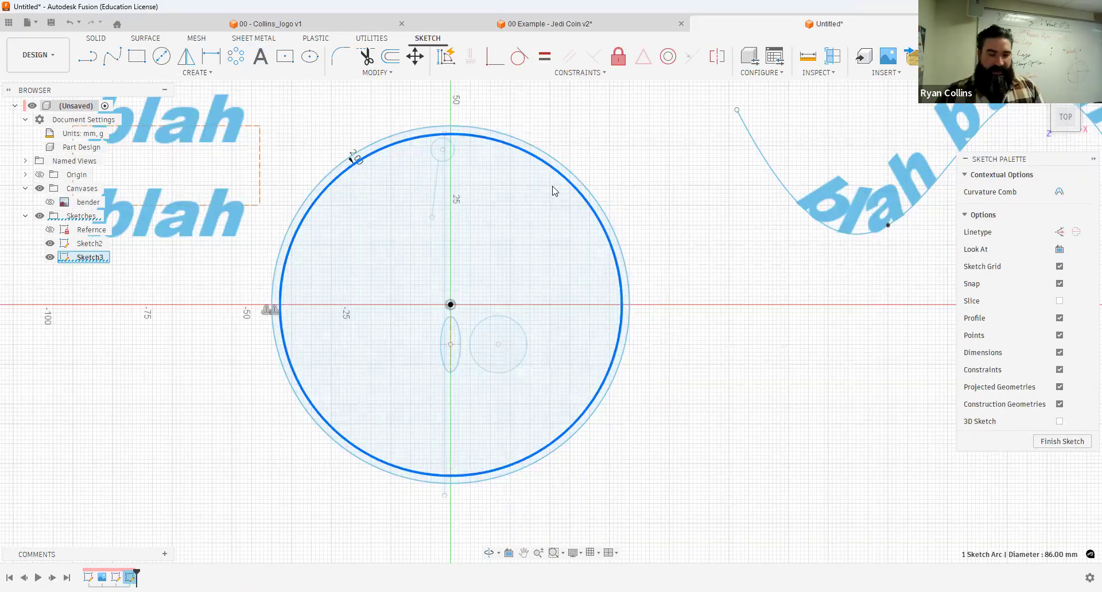
# Step: Restart the path text on the inner coin circle, entering 'blah' as its content and clearing it again
pyautogui.click(261, 57)
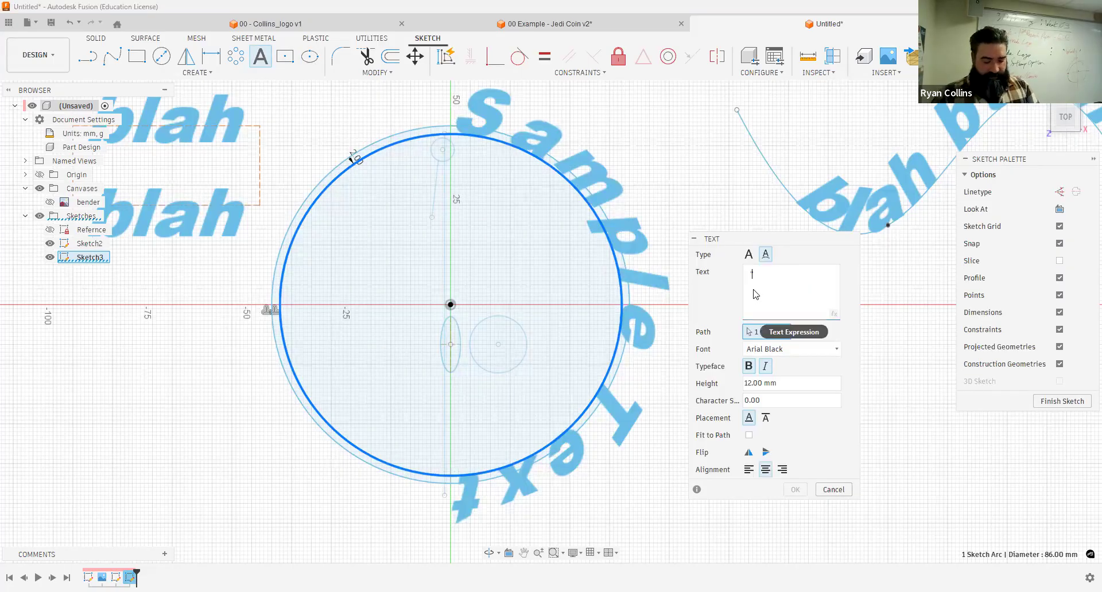
pyautogui.write('blah')
pyautogui.press('BackSpace')
pyautogui.press('BackSpace')
pyautogui.press('BackSpace')
pyautogui.press('BackSpace')
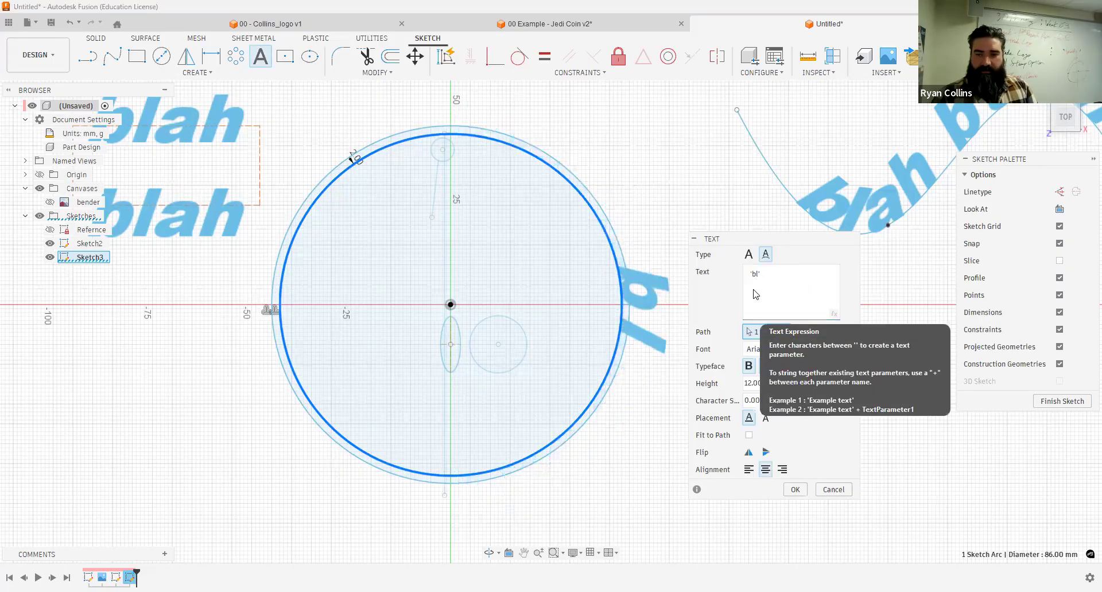
# Step: Enter the path text 'Meatbags' on the inner circle, left-aligned and padded with leading spaces so it arcs over the top
pyautogui.write('Meatbags')
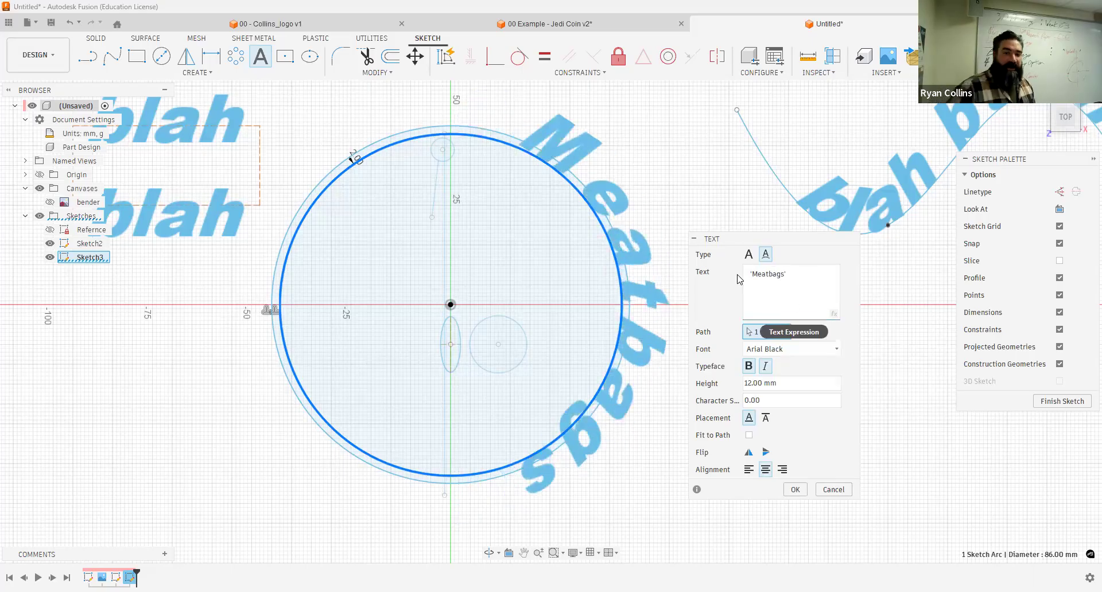
pyautogui.click(749, 470)
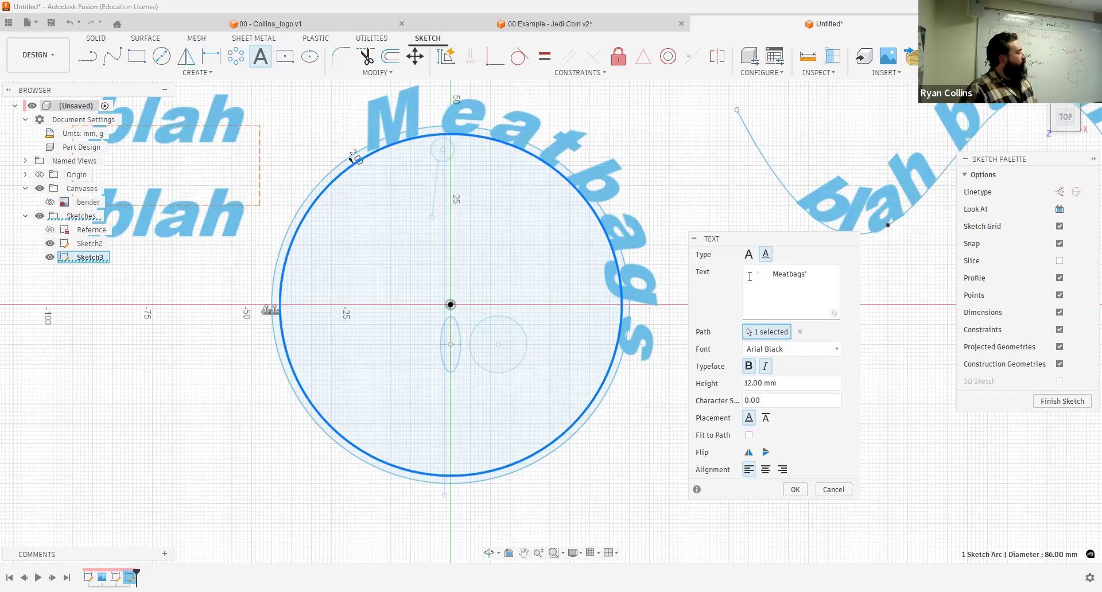
pyautogui.press('BackSpace')
pyautogui.press('BackSpace')
pyautogui.press('BackSpace')
pyautogui.press('BackSpace')
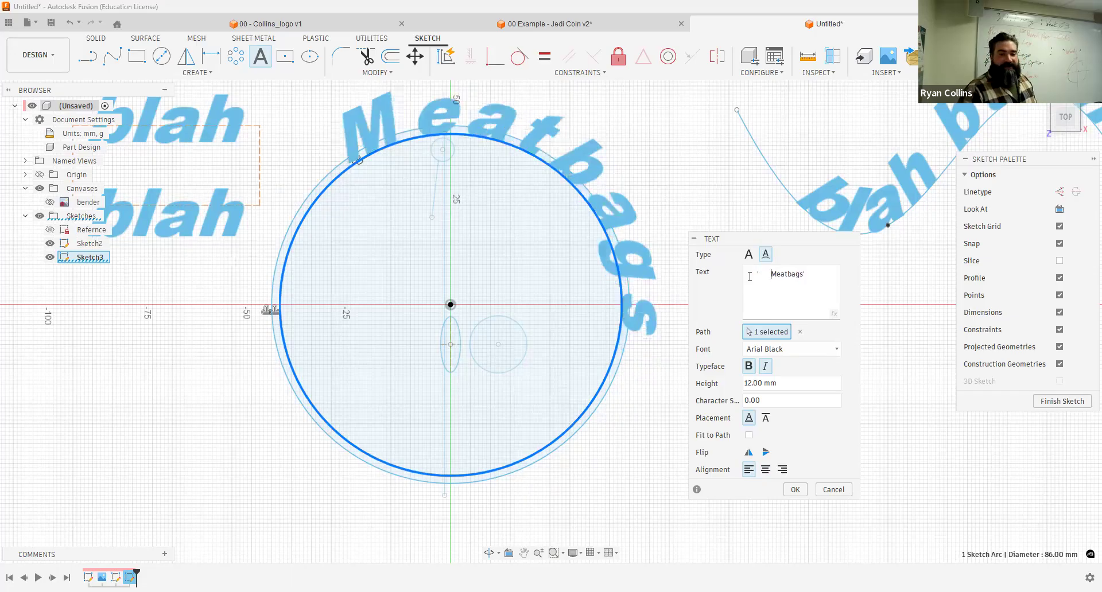
pyautogui.press('BackSpace')
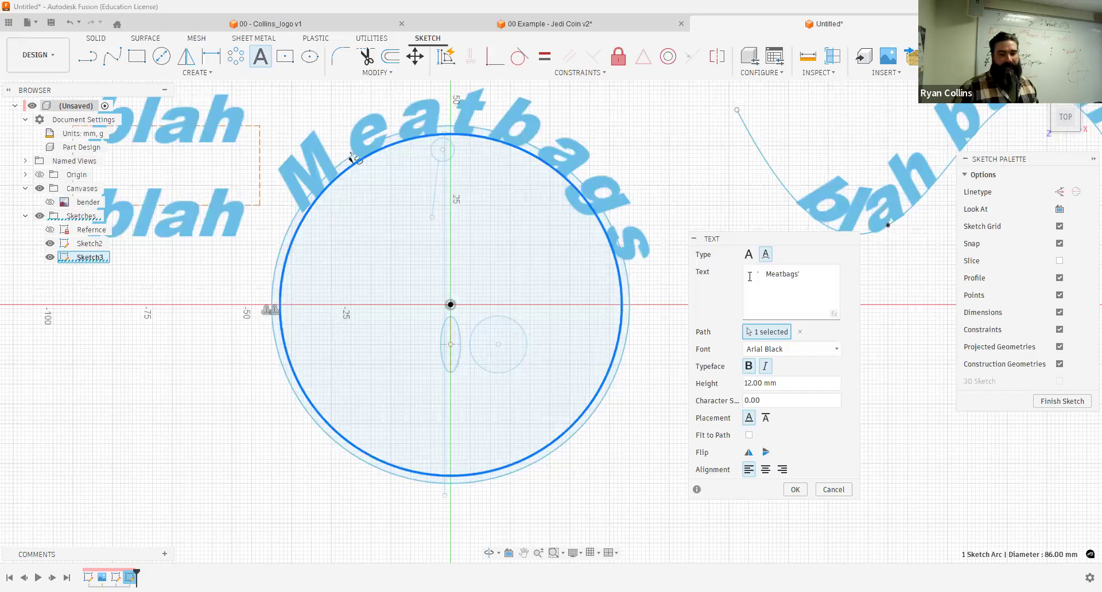
# Step: Try the Algerian and Arial Rounded MT Bold fonts on the Meatbags text and inspect the lettering
pyautogui.click(796, 349)
pyautogui.scroll(-3, 784, 428)
pyautogui.scroll(3, 785, 429)
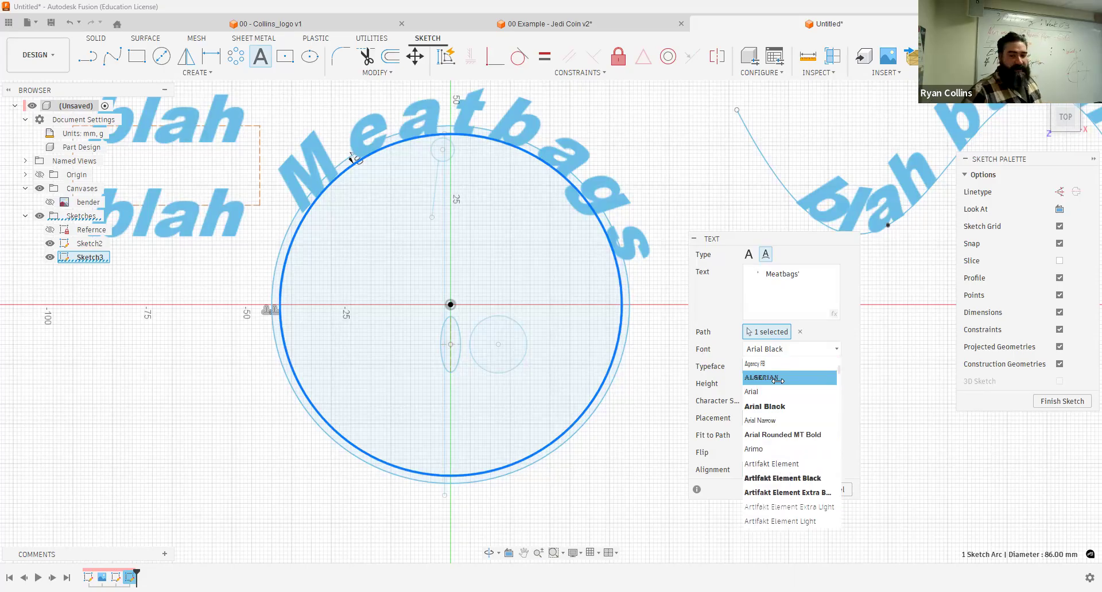
pyautogui.click(778, 381)
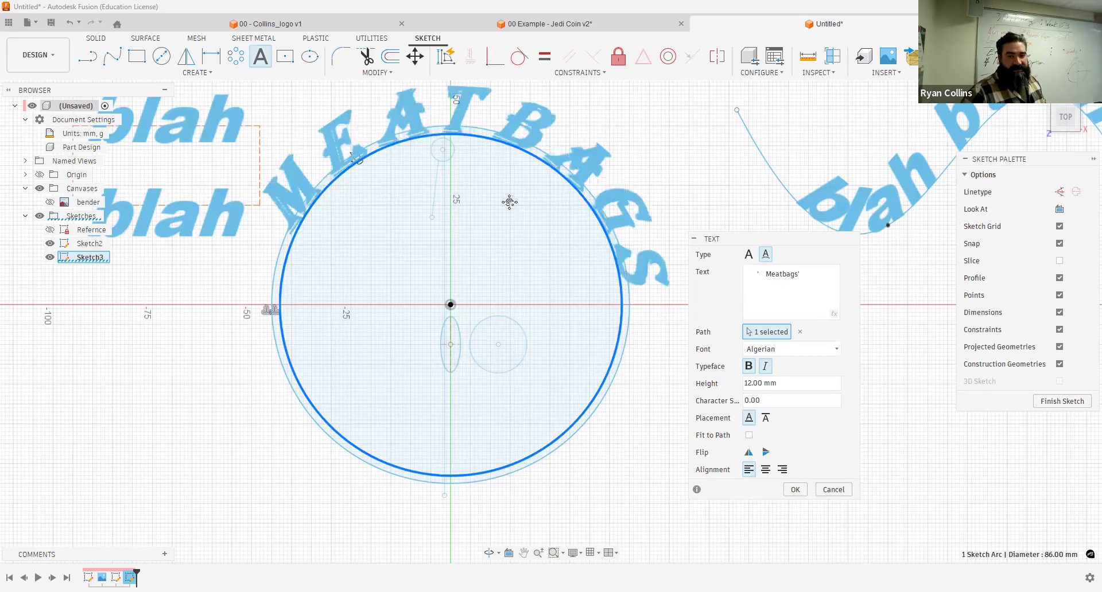
pyautogui.scroll(-1, 496, 240)
pyautogui.moveTo(496, 240); pyautogui.dragTo(457, 313, button='middle')
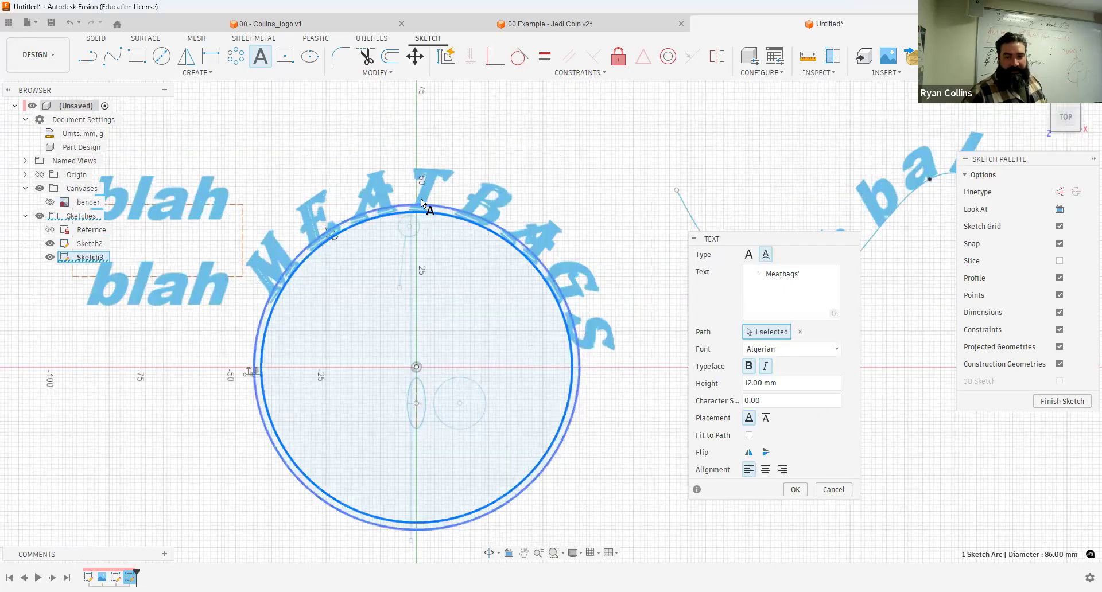
pyautogui.scroll(-1, 447, 201)
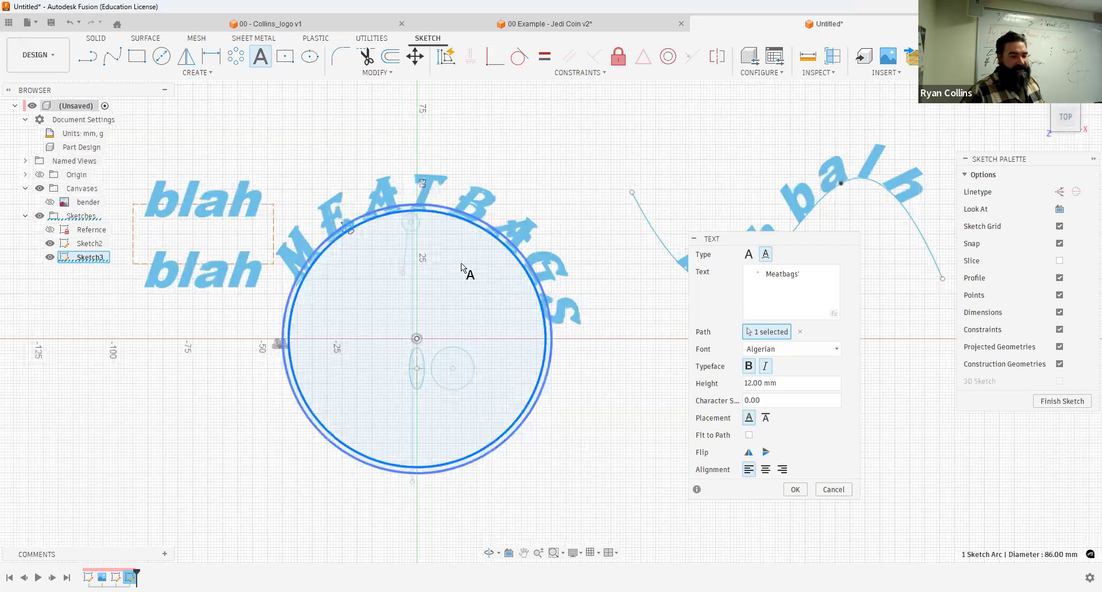
pyautogui.scroll(5, 461, 264)
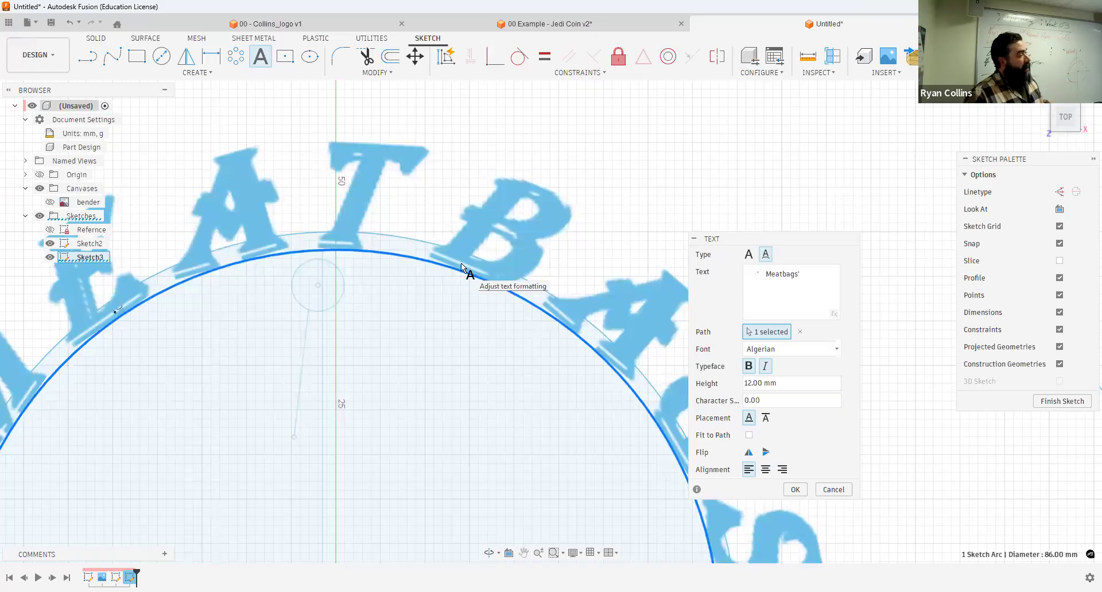
pyautogui.scroll(-3, 468, 290)
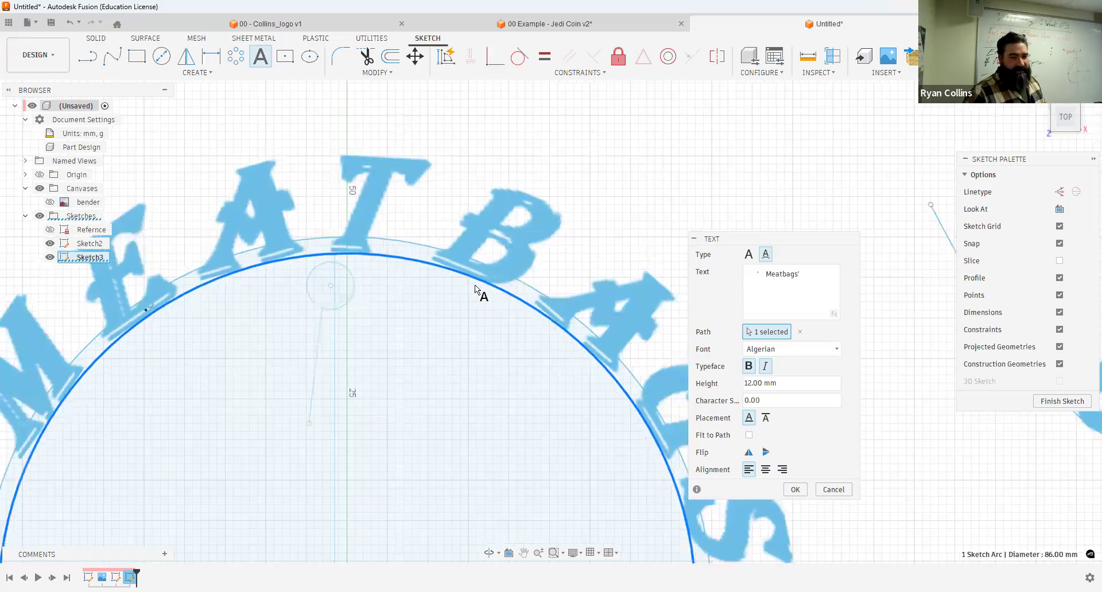
pyautogui.scroll(-2, 474, 285)
pyautogui.click(837, 346)
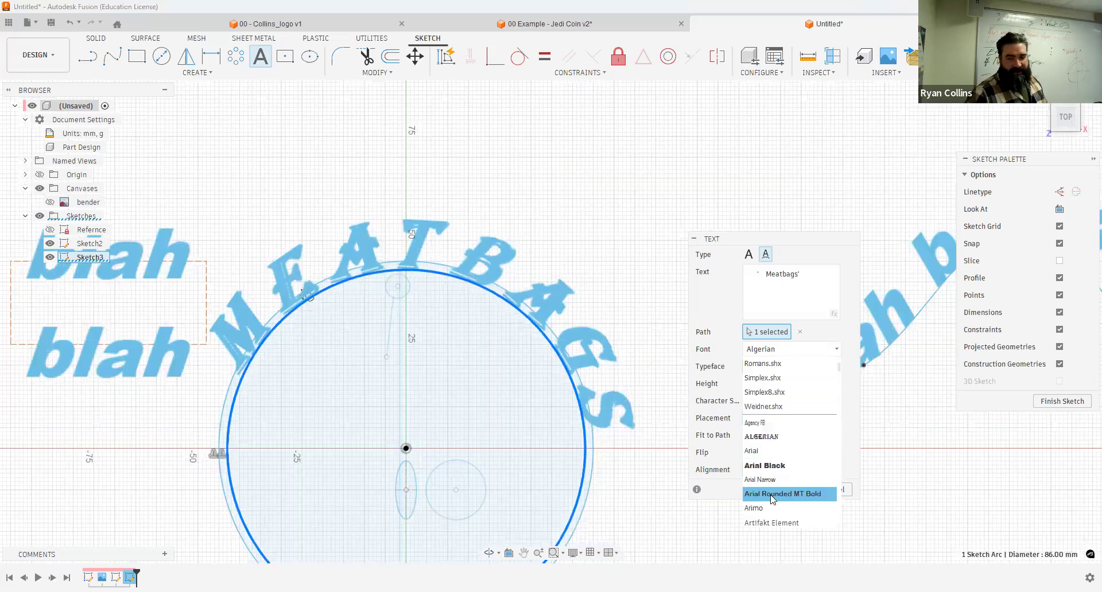
pyautogui.click(786, 494)
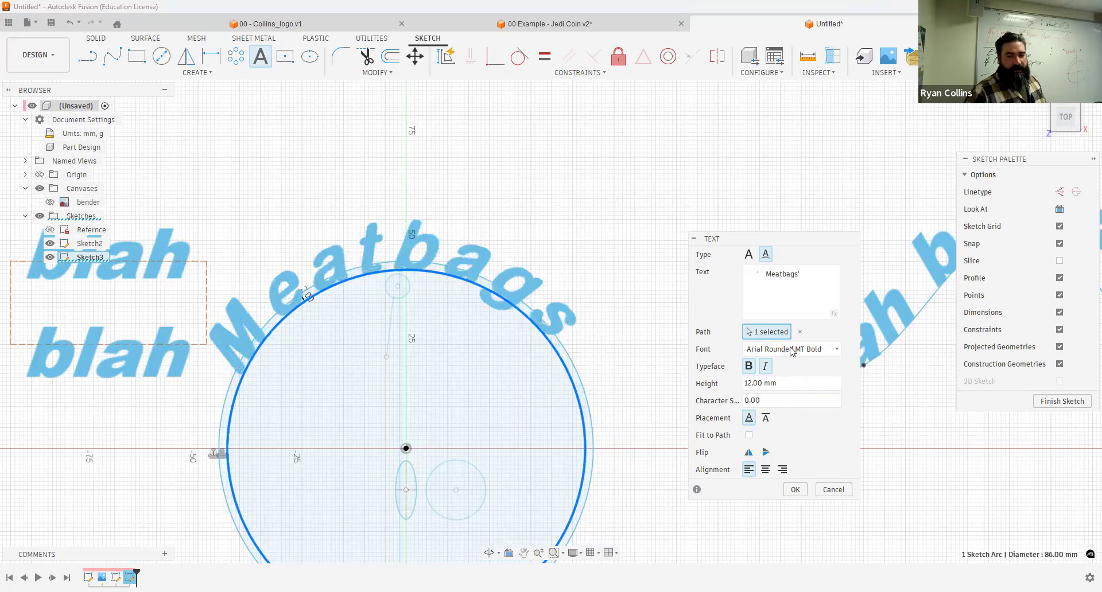
# Step: Set the Meatbags text's font to Cooper Black and create the text on the circle
pyautogui.click(792, 351)
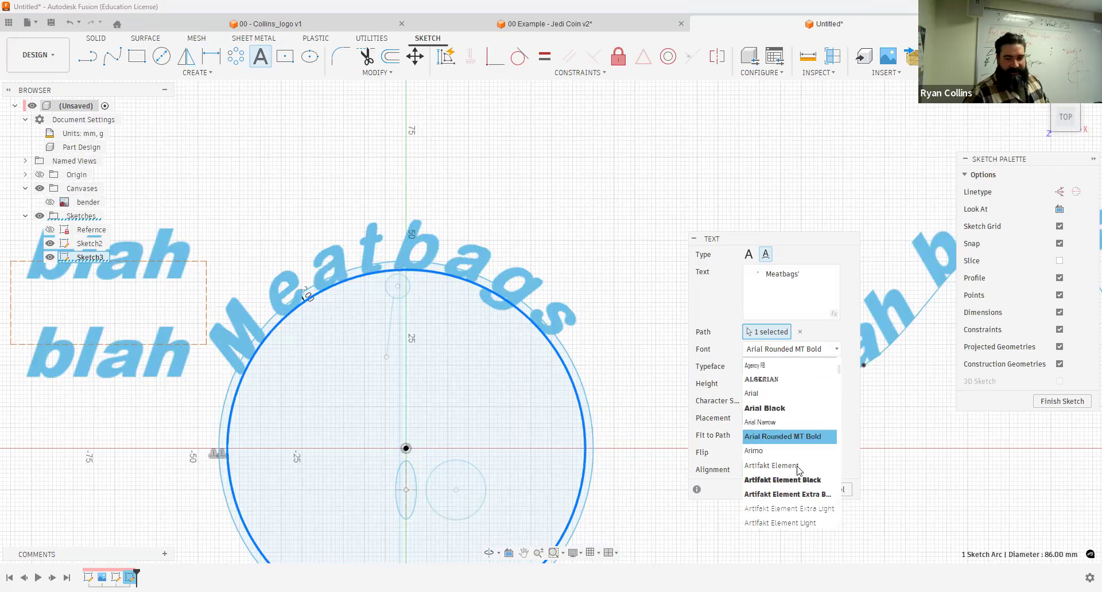
pyautogui.scroll(-5, 791, 425)
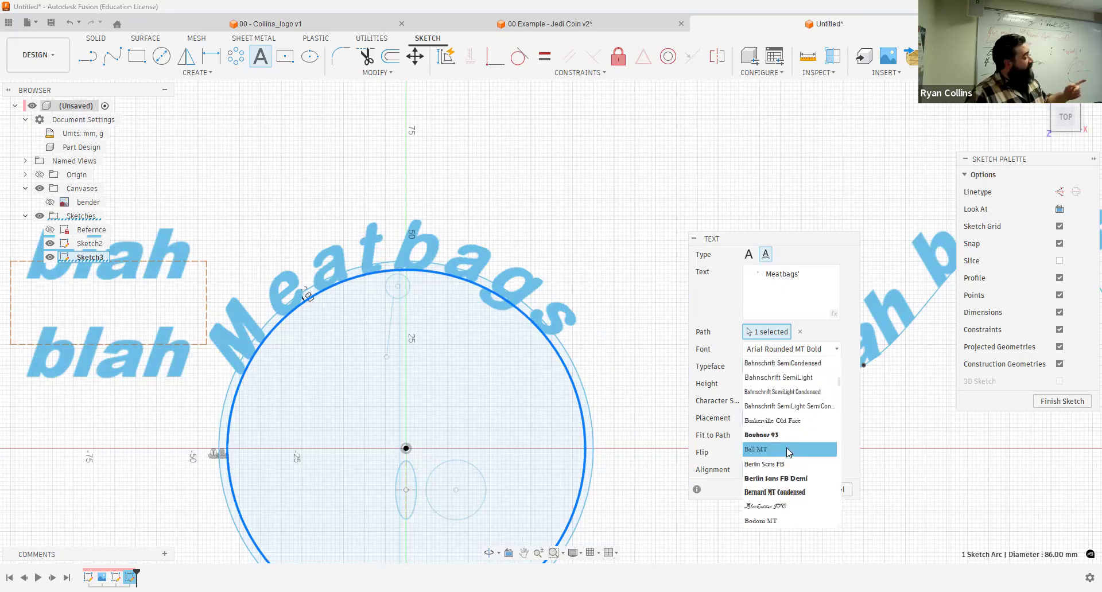
pyautogui.scroll(-3, 784, 480)
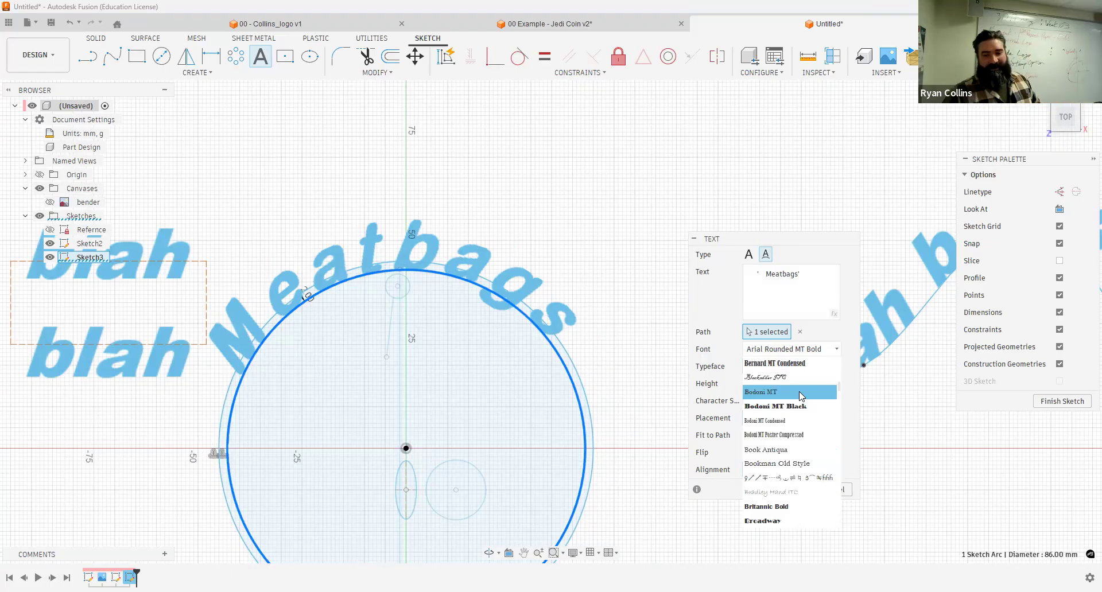
pyautogui.scroll(-6, 794, 450)
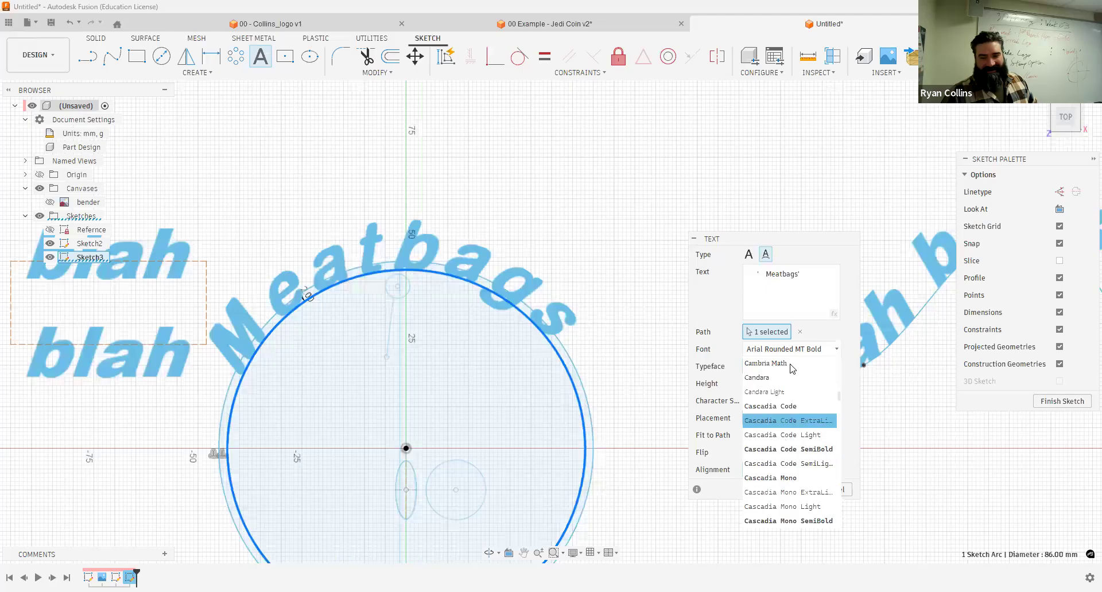
pyautogui.scroll(3, 797, 456)
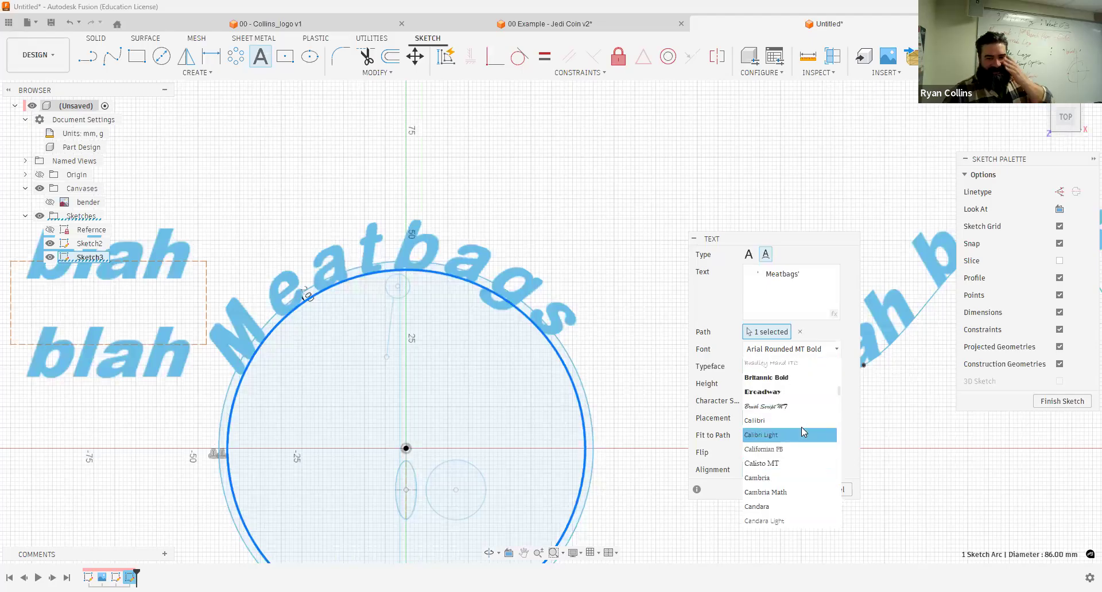
pyautogui.scroll(-4, 814, 481)
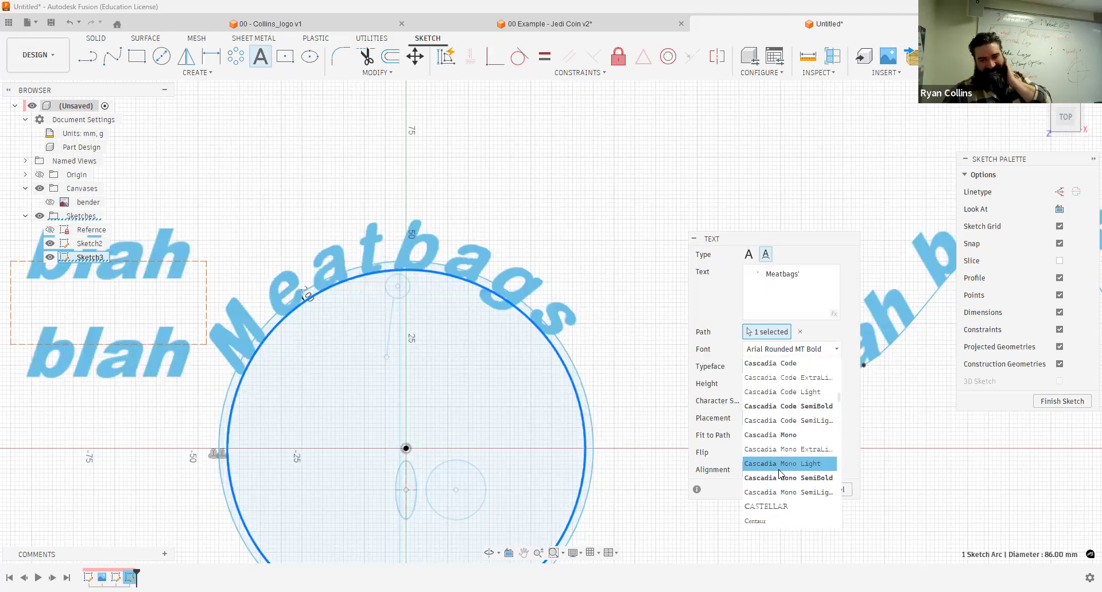
pyautogui.scroll(-5, 783, 466)
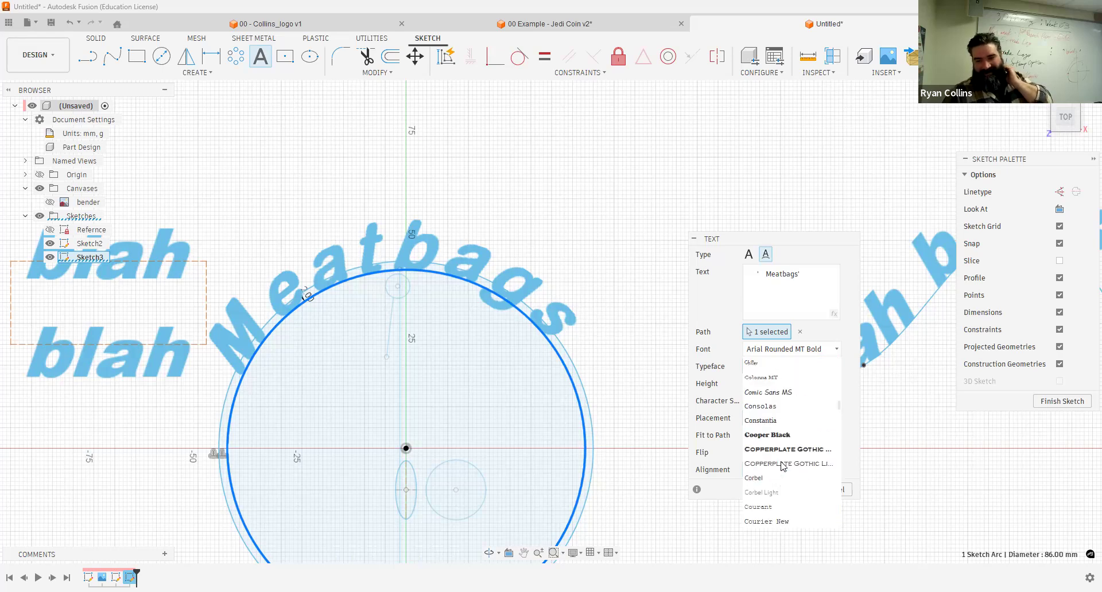
pyautogui.click(783, 438)
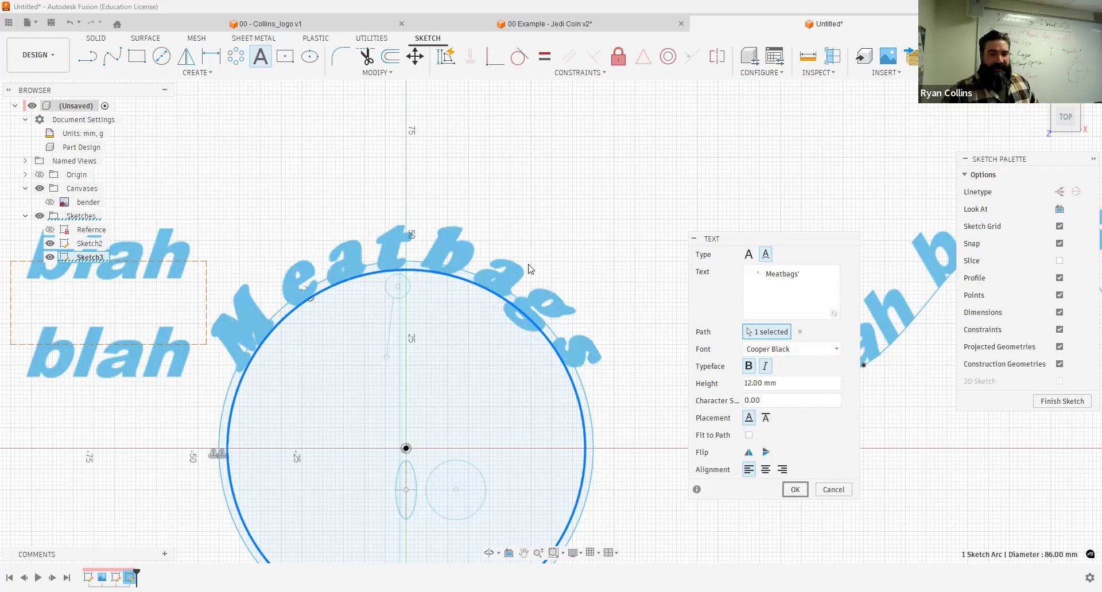
pyautogui.press('Return')
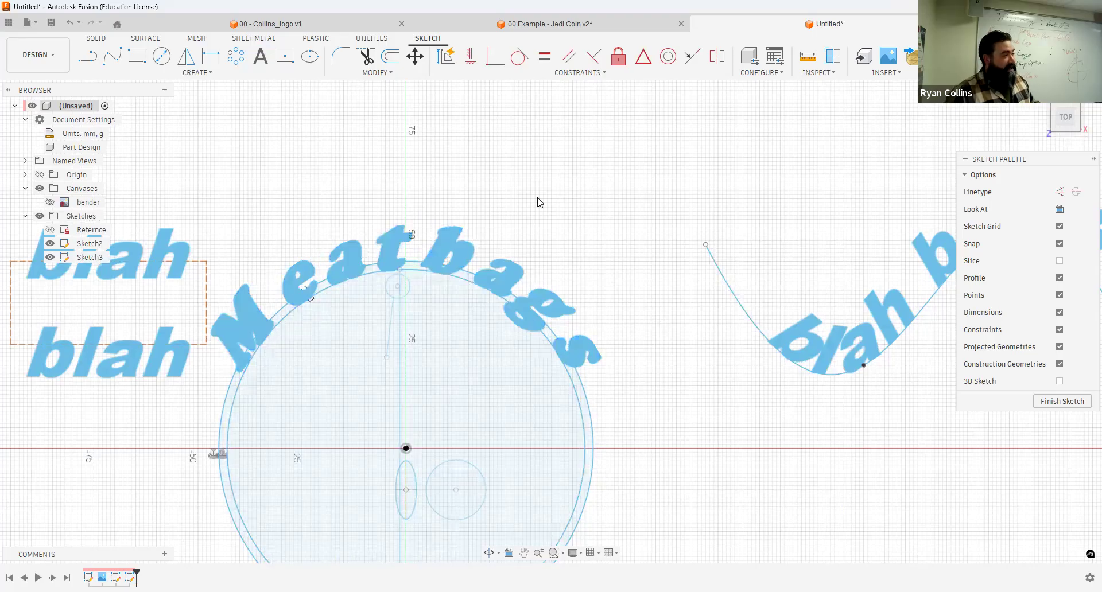
# Step: Edit the Meatbags text to sit below its path, inside the circle
pyautogui.doubleClick(459, 246)
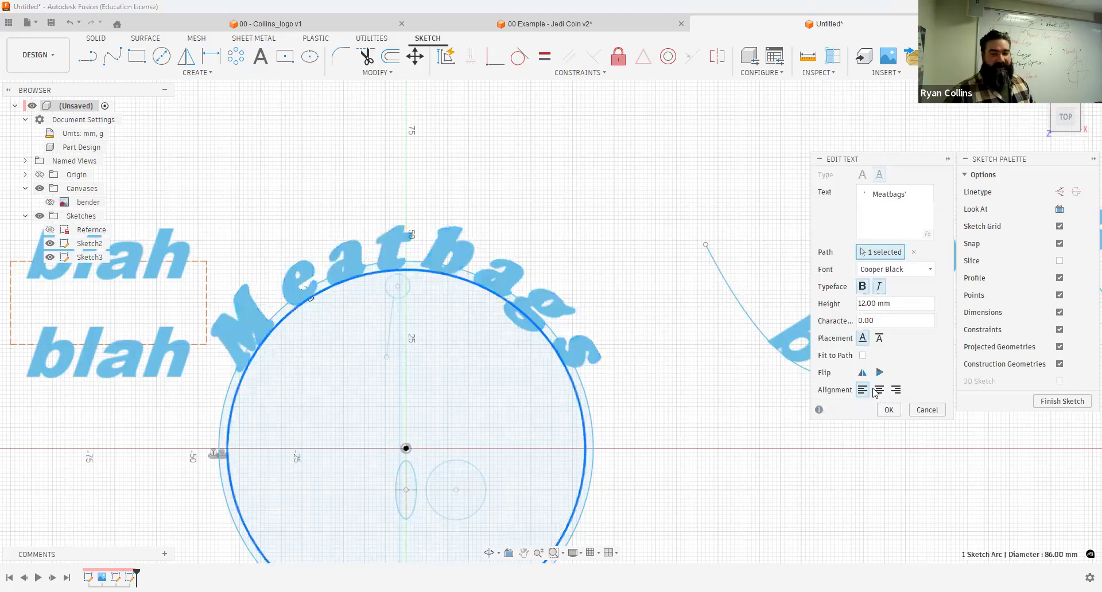
pyautogui.click(879, 339)
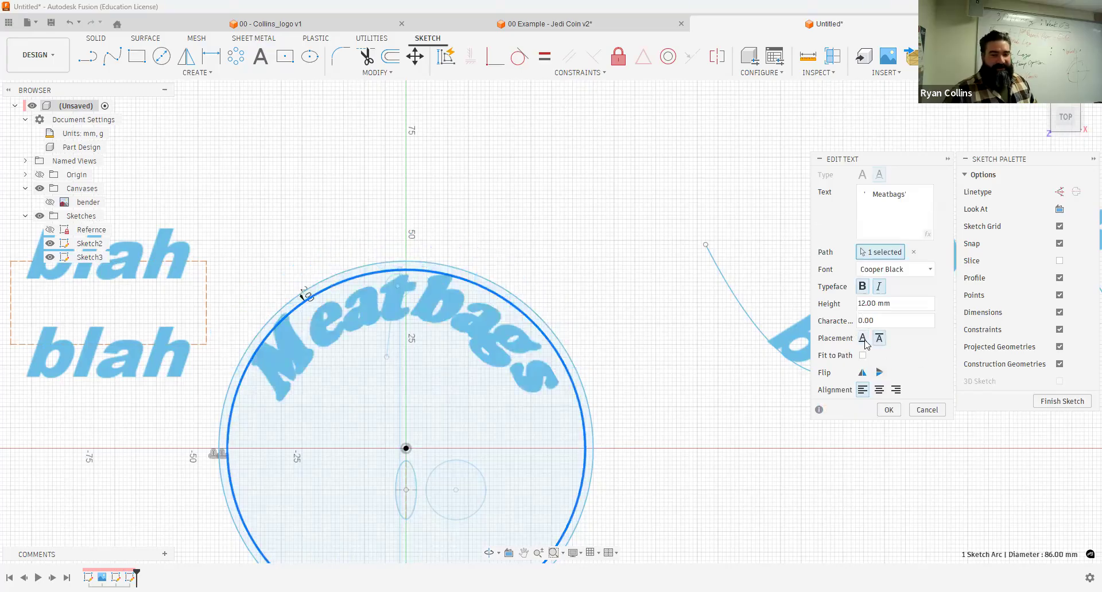
pyautogui.click(863, 339)
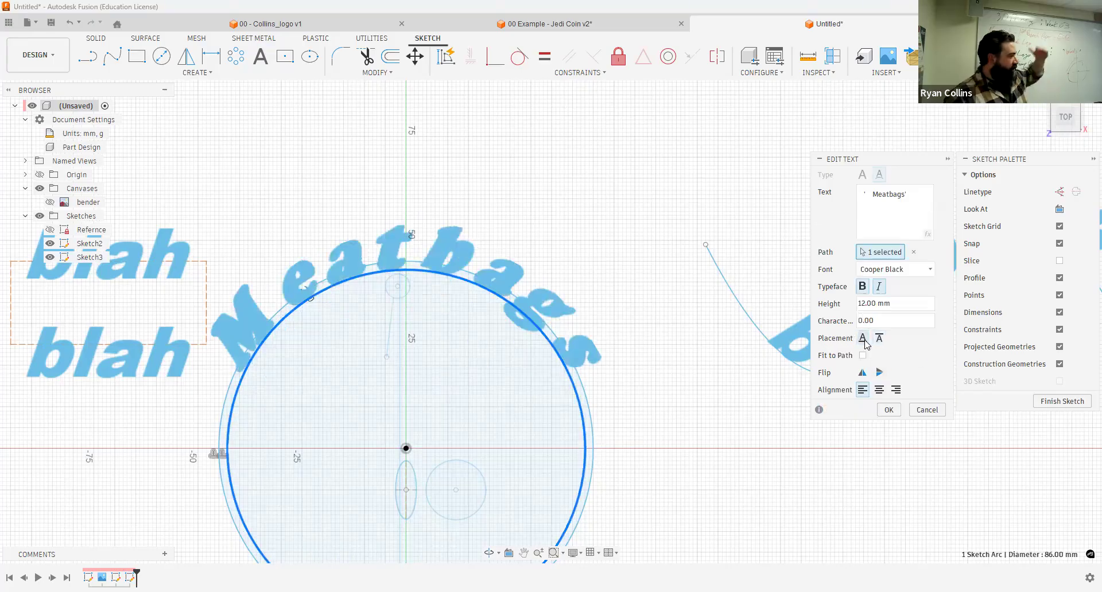
pyautogui.click(879, 338)
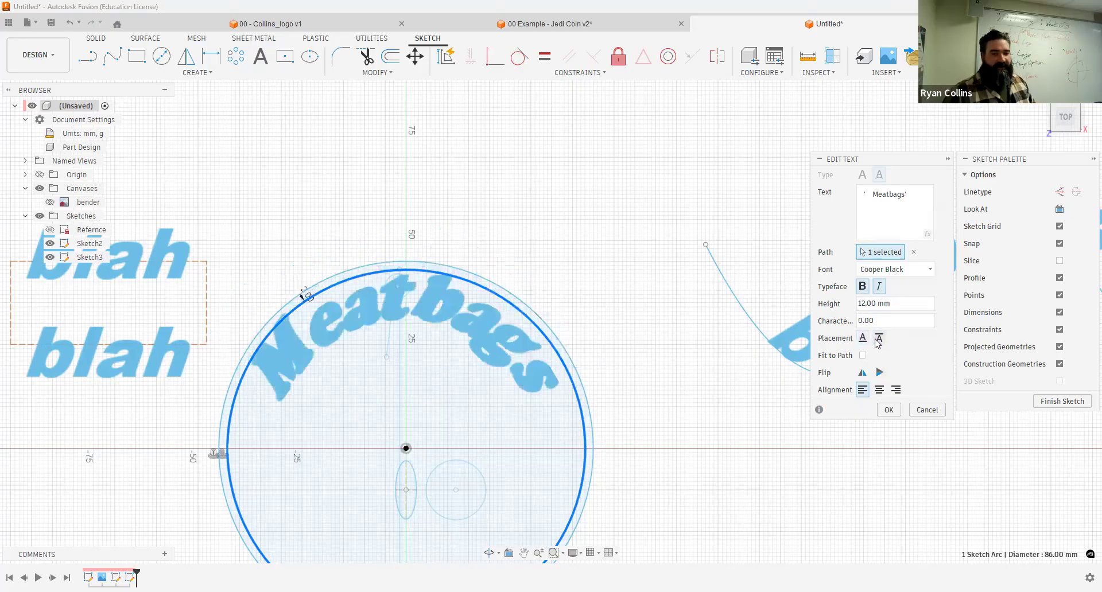
pyautogui.click(885, 410)
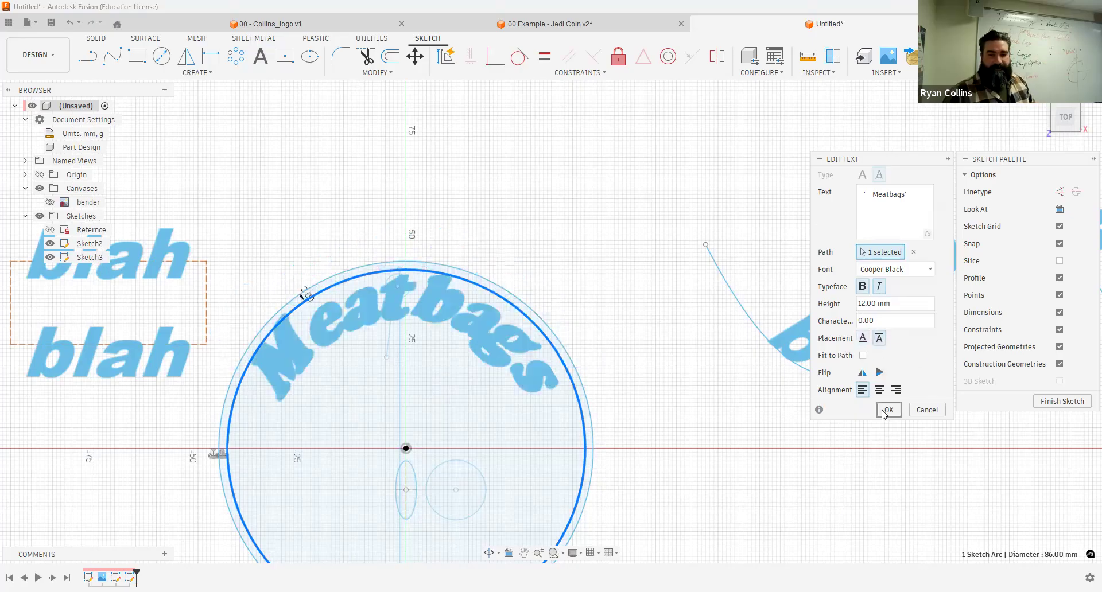
# Step: Show the bender canvas to check the Meatbags text against the image, and clear the selection
pyautogui.click(49, 202)
pyautogui.moveTo(253, 179); pyautogui.dragTo(242, 69, button='middle')
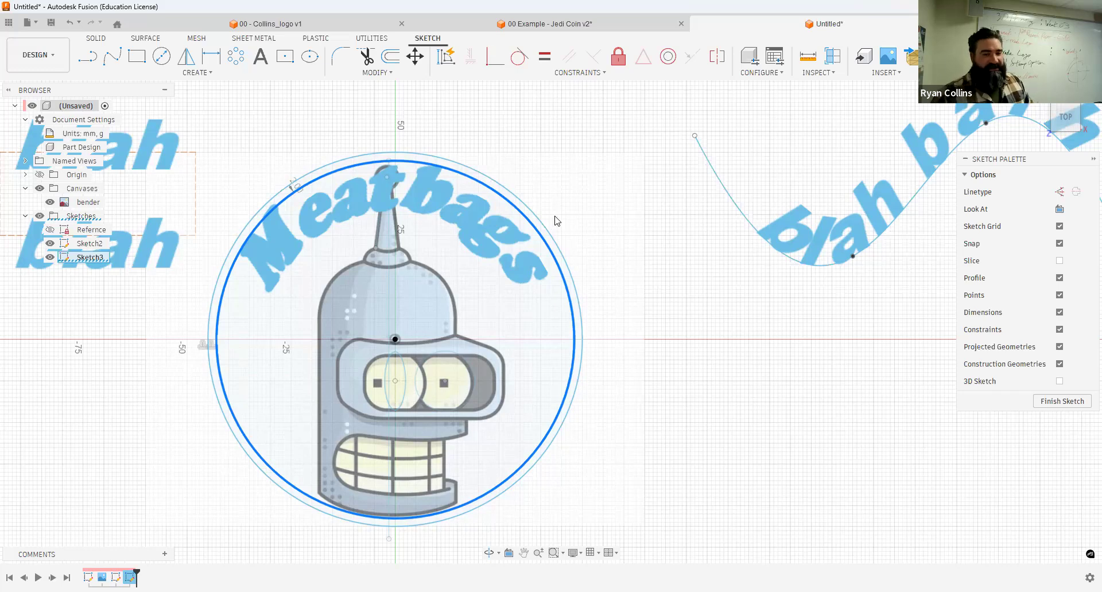
pyautogui.click(541, 261)
pyautogui.press('Escape')
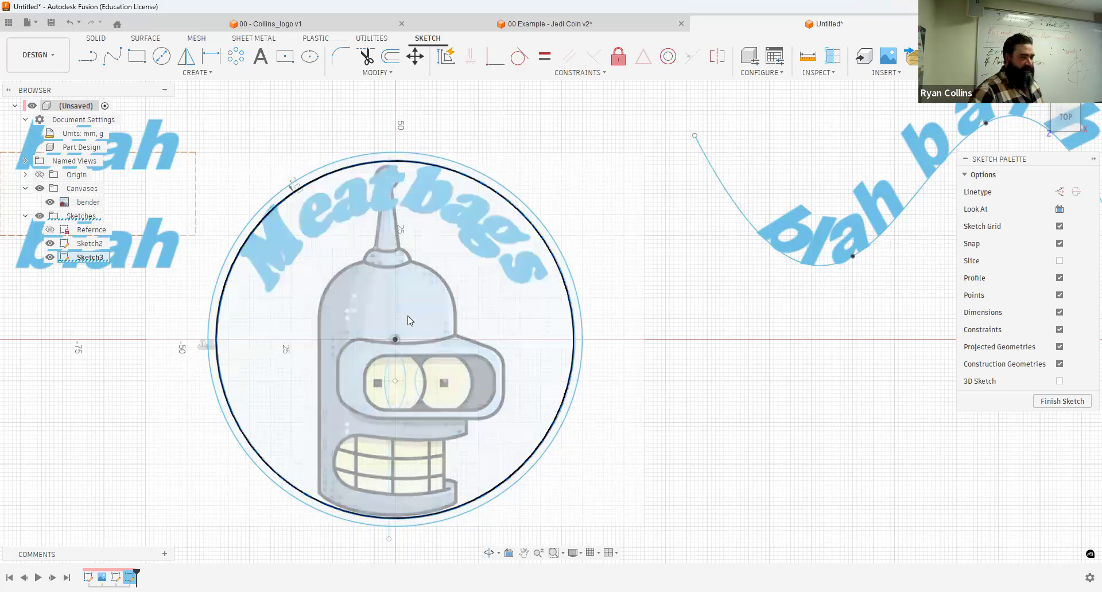
pyautogui.moveTo(558, 296)
pyautogui.mouseDown(button='middle')
pyautogui.moveTo(598, 337)
pyautogui.moveTo(686, 320)
pyautogui.mouseUp(button='middle')
pyautogui.moveTo(704, 240); pyautogui.dragTo(696, 259, button='middle')
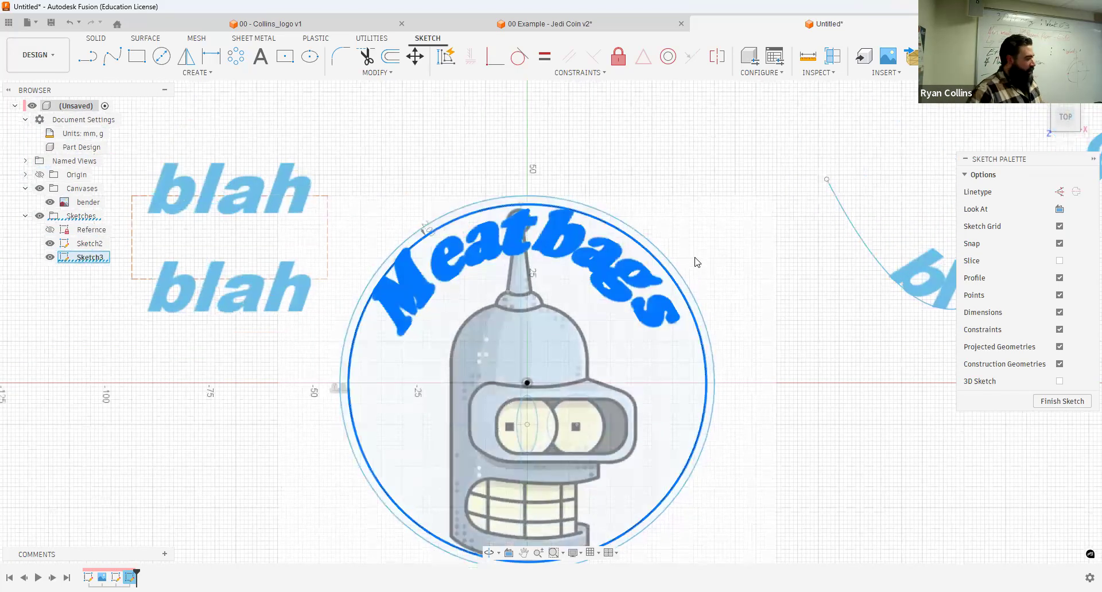
pyautogui.click(698, 251)
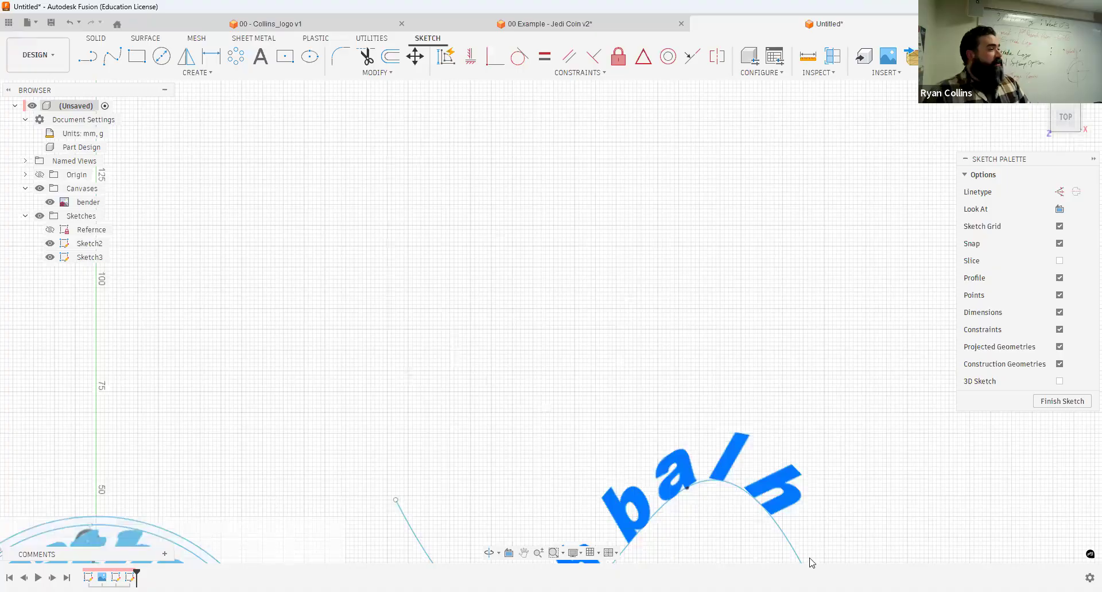
pyautogui.click(594, 255)
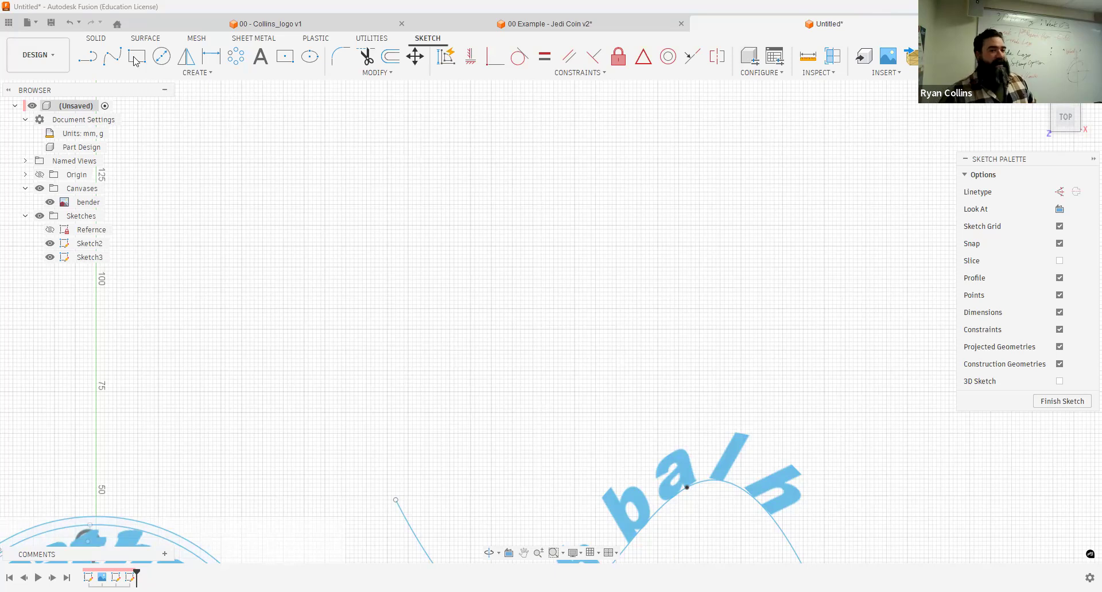
# Step: Draw an open fit-point spline through six points, about 100 mm wide, in the empty area above the wavy text path
pyautogui.click(112, 56)
pyautogui.click(358, 255)
pyautogui.click(471, 150)
pyautogui.click(574, 263)
pyautogui.click(771, 176)
pyautogui.click(691, 359)
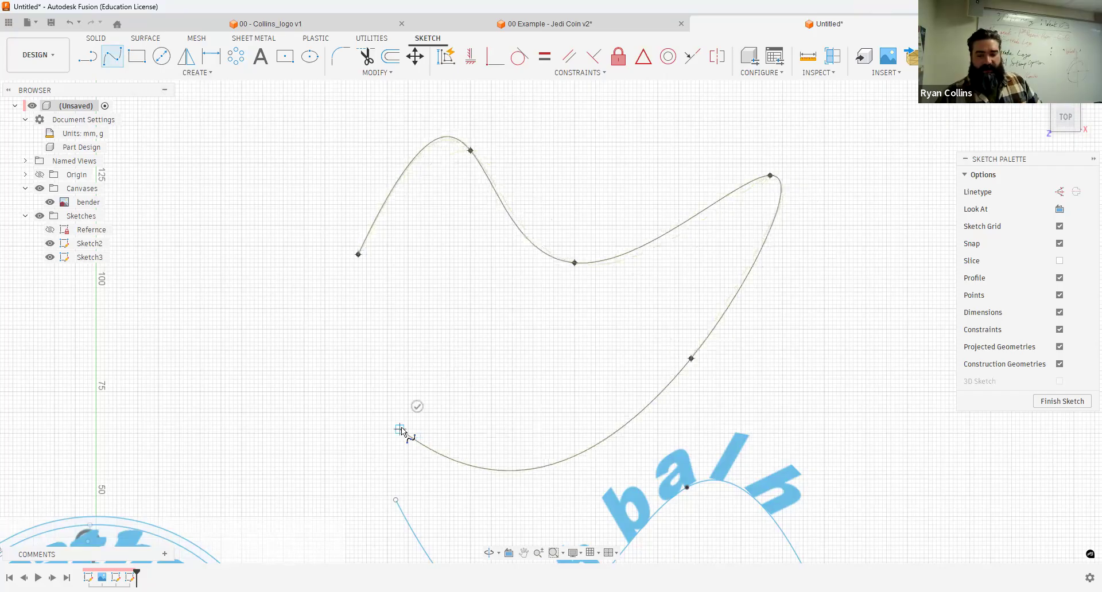
pyautogui.doubleClick(400, 430)
# Step: Draw a slanted line beside the spline's open end, about 16 mm across and 43 mm high
pyautogui.click(87, 56)
pyautogui.click(395, 413)
pyautogui.press('Escape')
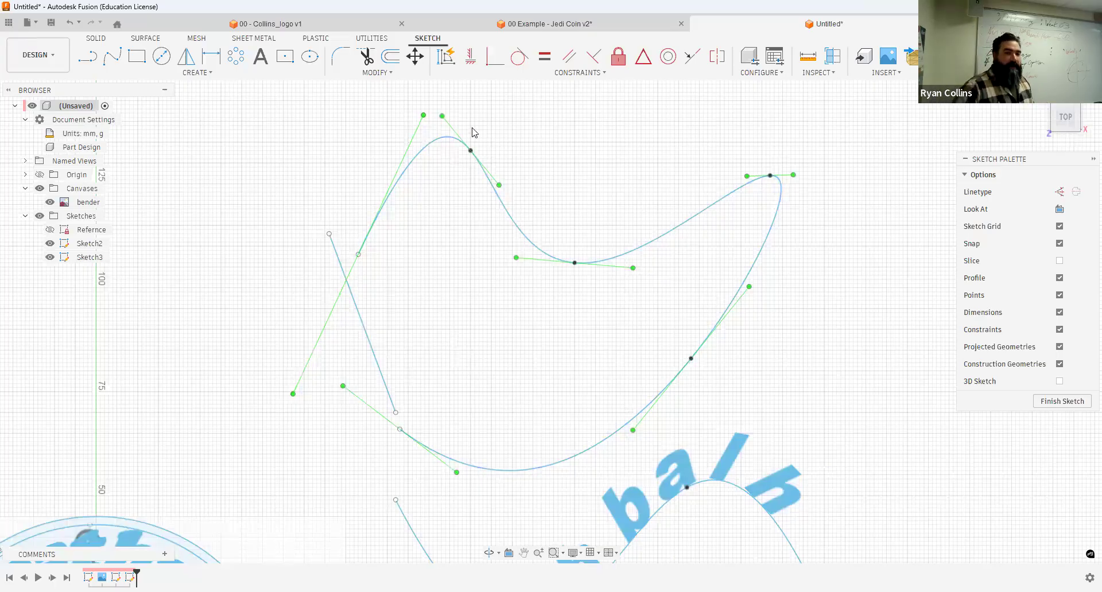
# Step: Run AutoConstrain on the sketch, compare Result 1 with Result 2, reduce Result 1's constraint quantity, and discard the proposals
pyautogui.click(448, 58)
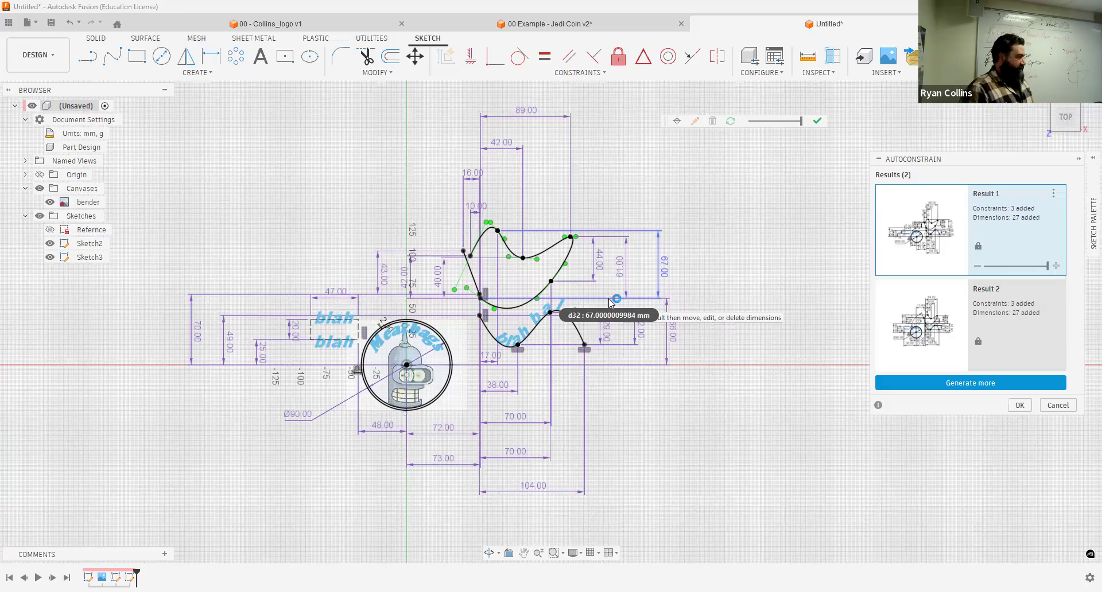
pyautogui.scroll(-4, 384, 355)
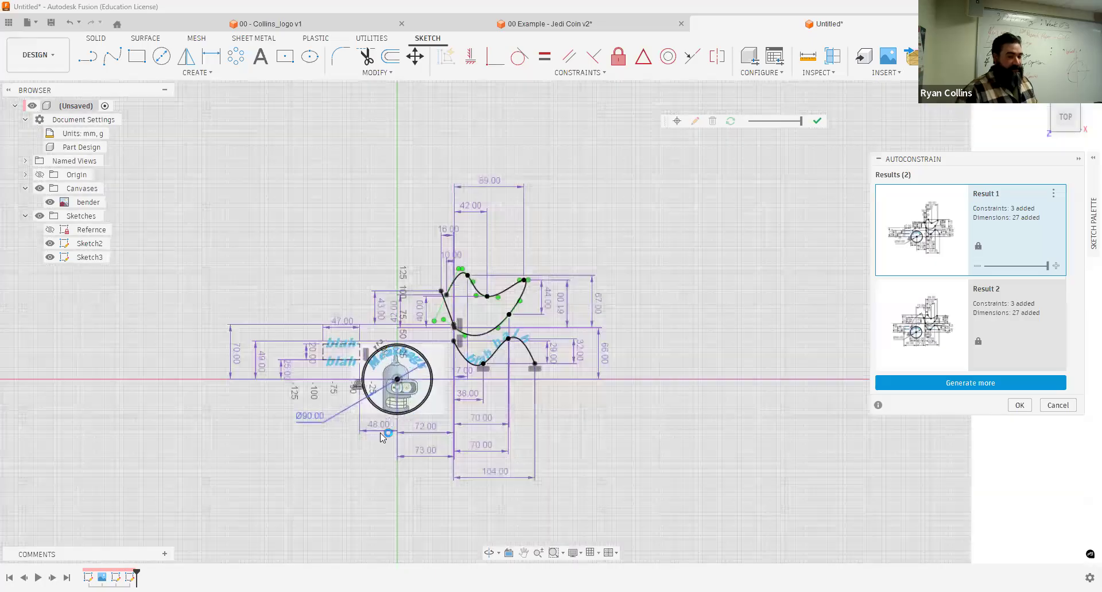
pyautogui.scroll(4, 384, 355)
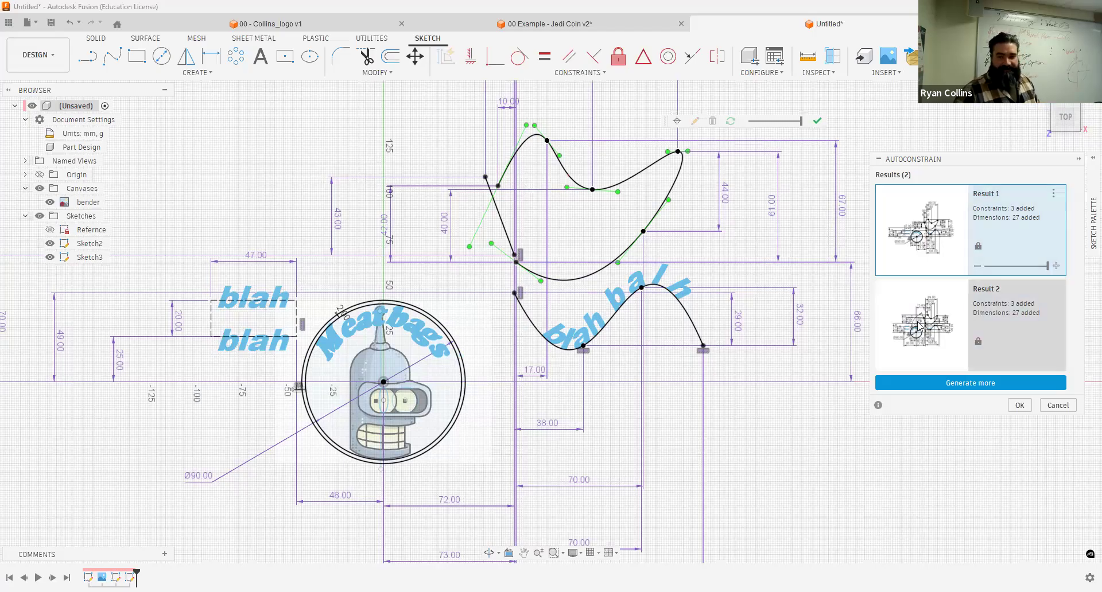
pyautogui.click(946, 320)
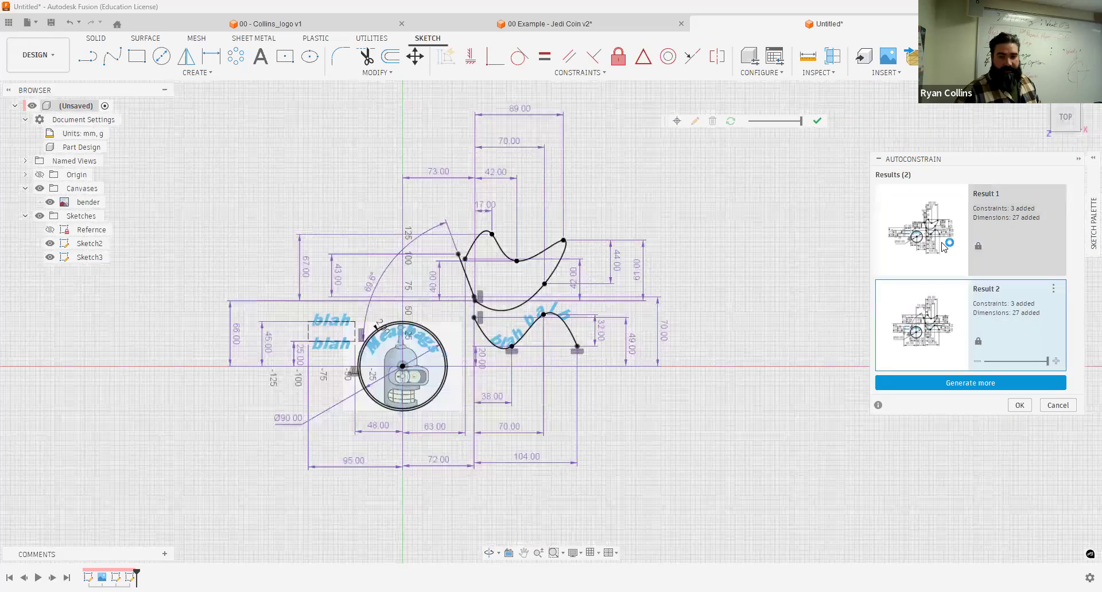
pyautogui.click(1041, 268)
pyautogui.moveTo(1027, 269)
pyautogui.mouseDown()
pyautogui.moveTo(1039, 275)
pyautogui.moveTo(1007, 275)
pyautogui.mouseUp()
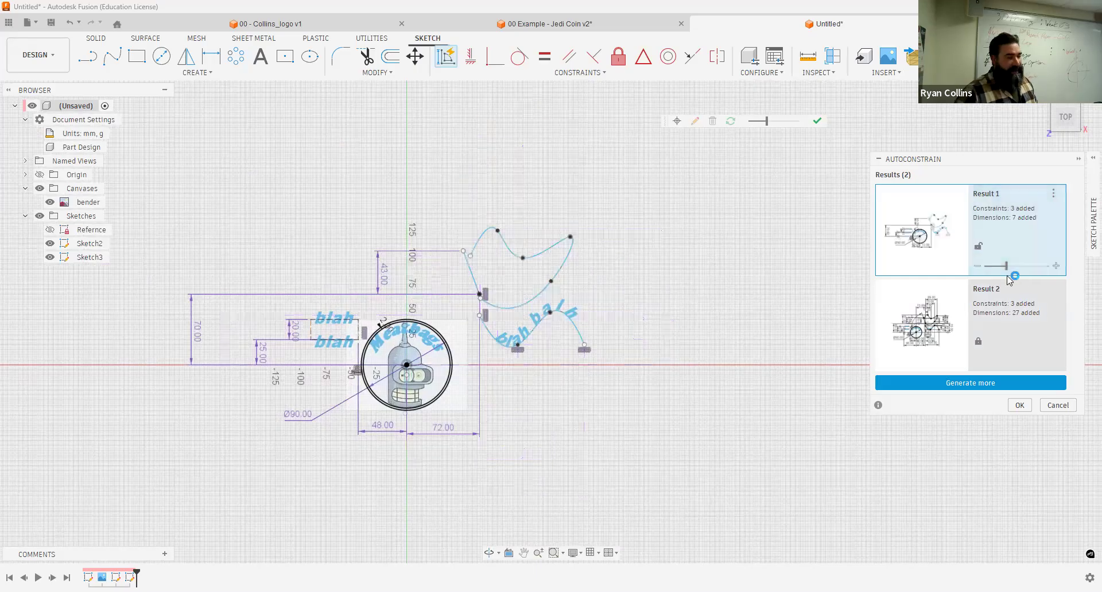
pyautogui.click(1058, 406)
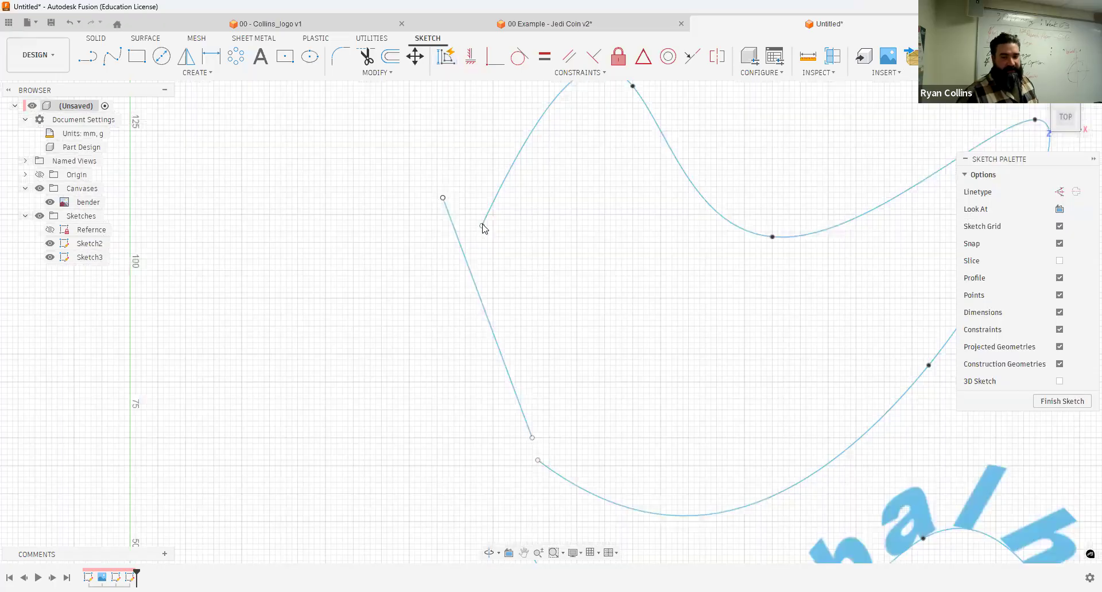
# Step: Join the slanted line's upper endpoint to the spline's upper open end and select the connected chain
pyautogui.moveTo(442, 197); pyautogui.dragTo(482, 225)
pyautogui.click(517, 162)
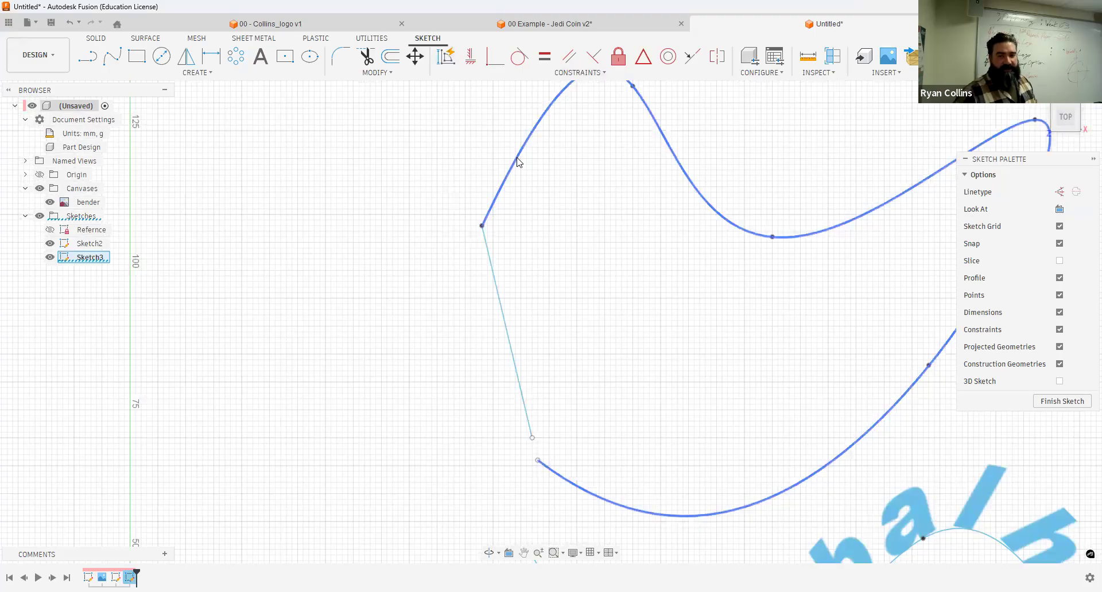
pyautogui.doubleClick(518, 159)
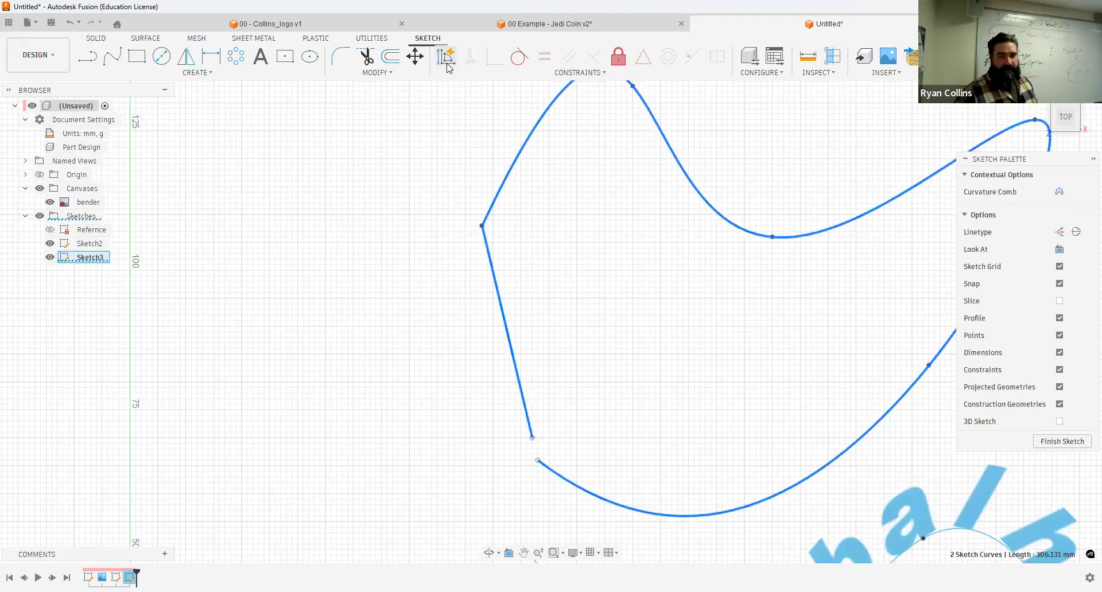
# Step: Run AutoConstrain again on the joined sketch, examine both results around the remaining gap and Result 1's constraint quantity, and discard them
pyautogui.click(447, 65)
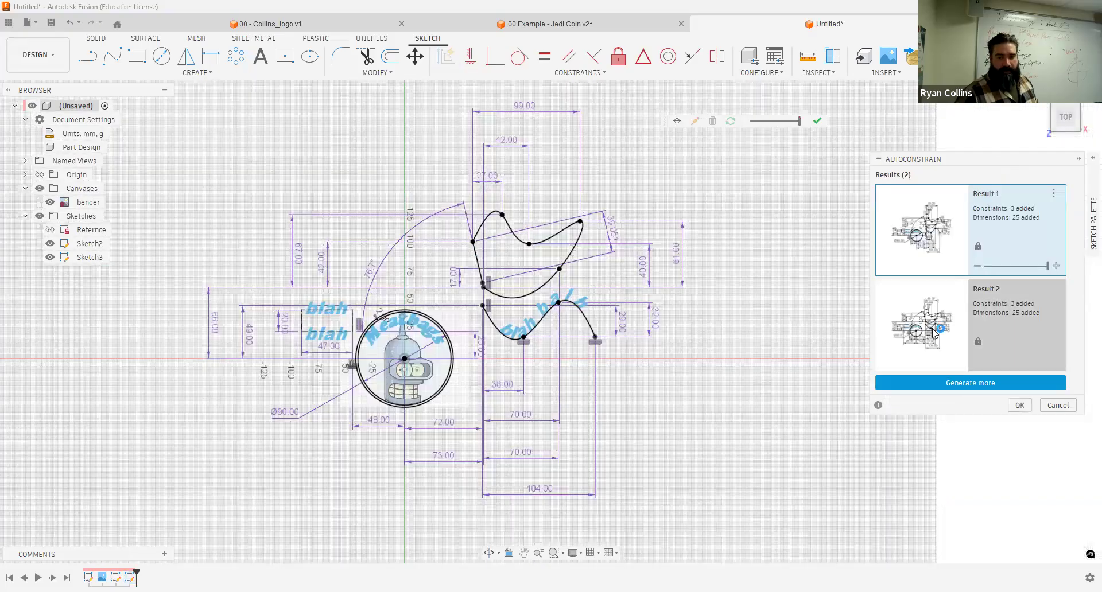
pyautogui.click(934, 333)
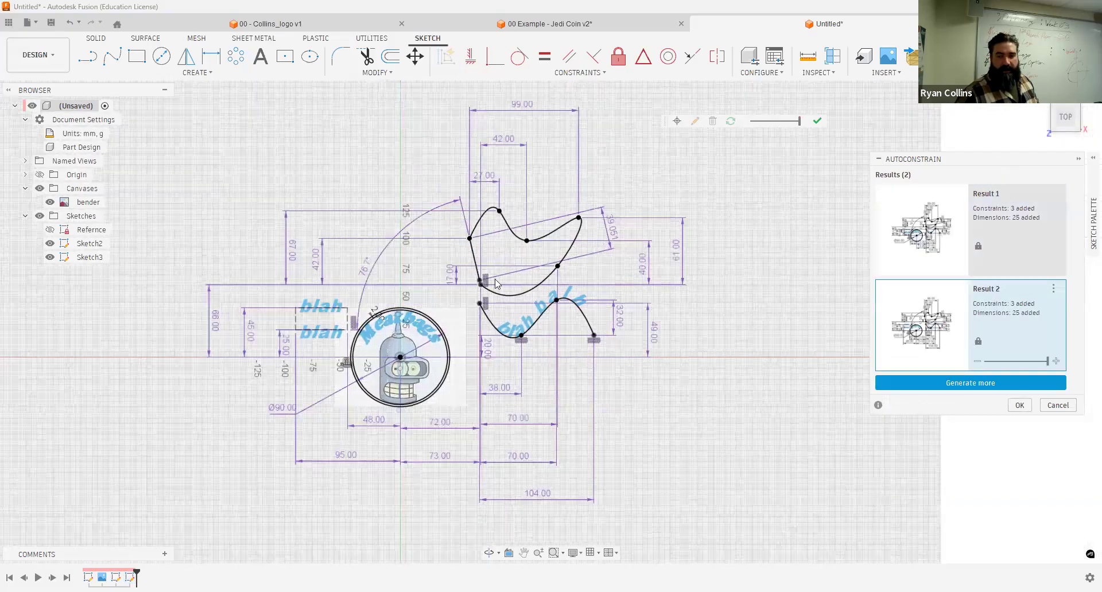
pyautogui.scroll(3, 496, 283)
pyautogui.scroll(6, 655, 256)
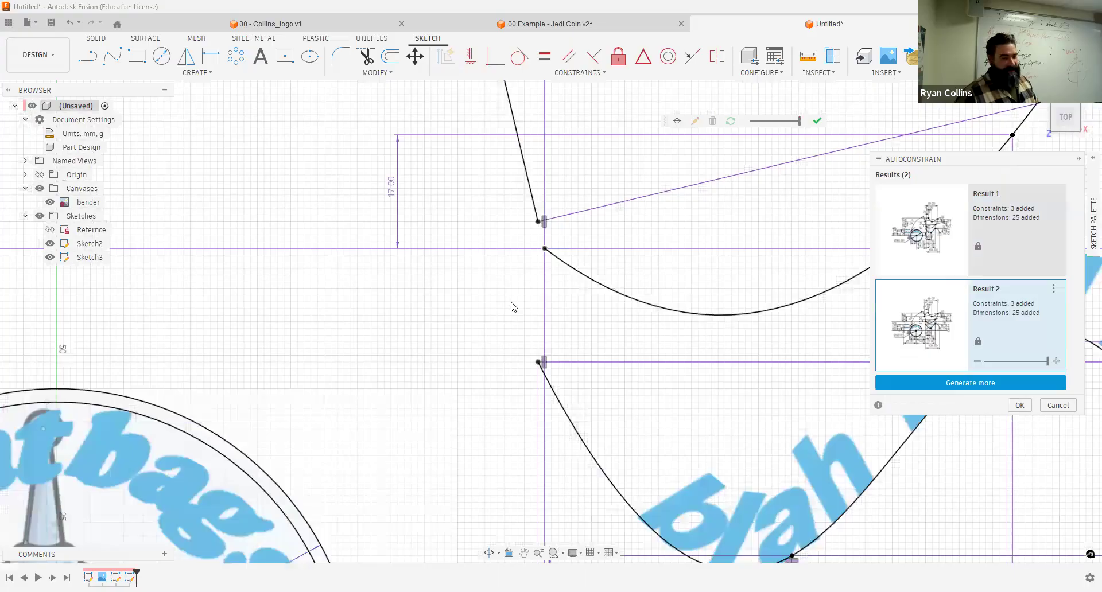
pyautogui.scroll(-2, 513, 307)
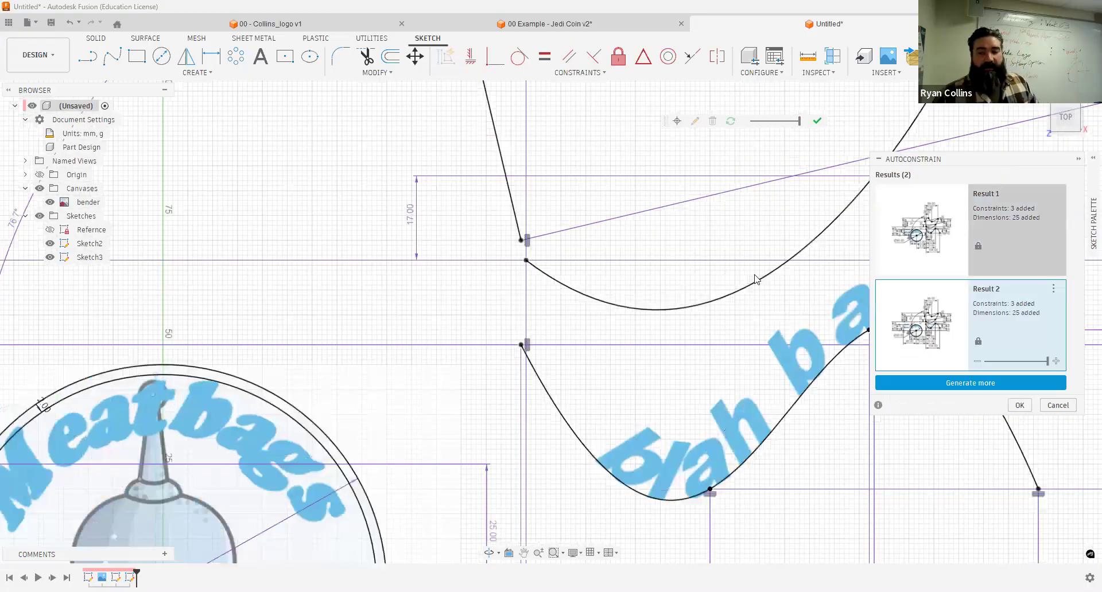
pyautogui.scroll(-6, 527, 175)
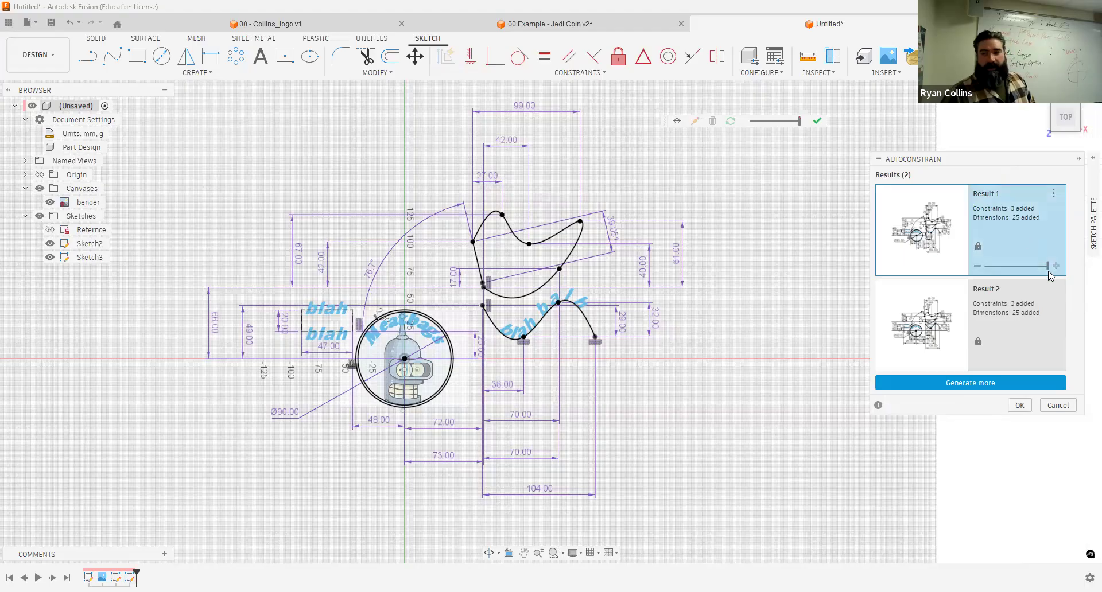
pyautogui.moveTo(1048, 266); pyautogui.dragTo(1029, 267)
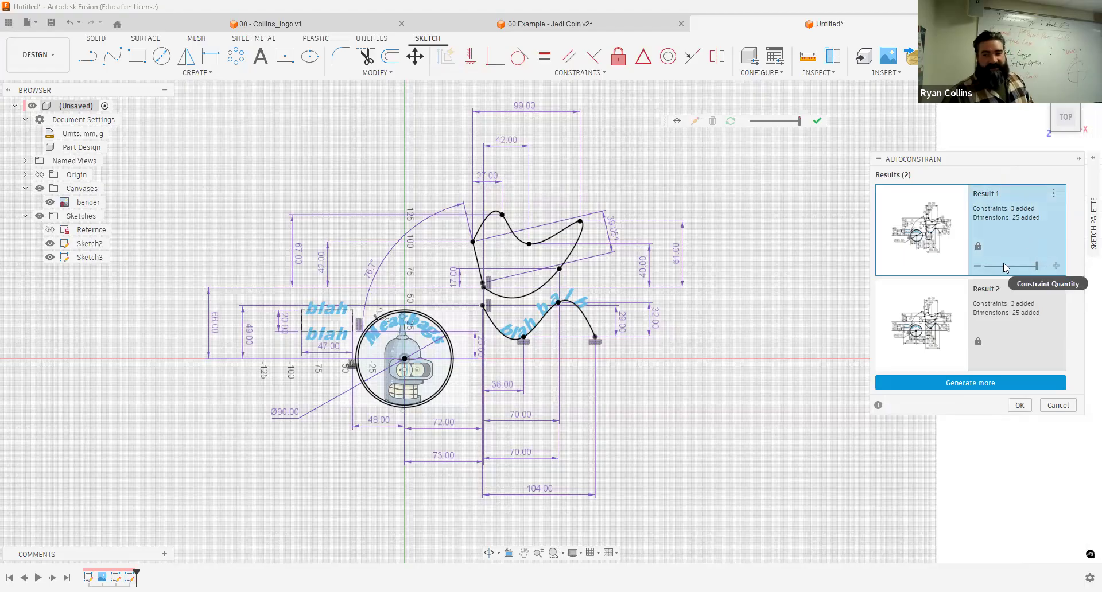
pyautogui.click(1059, 262)
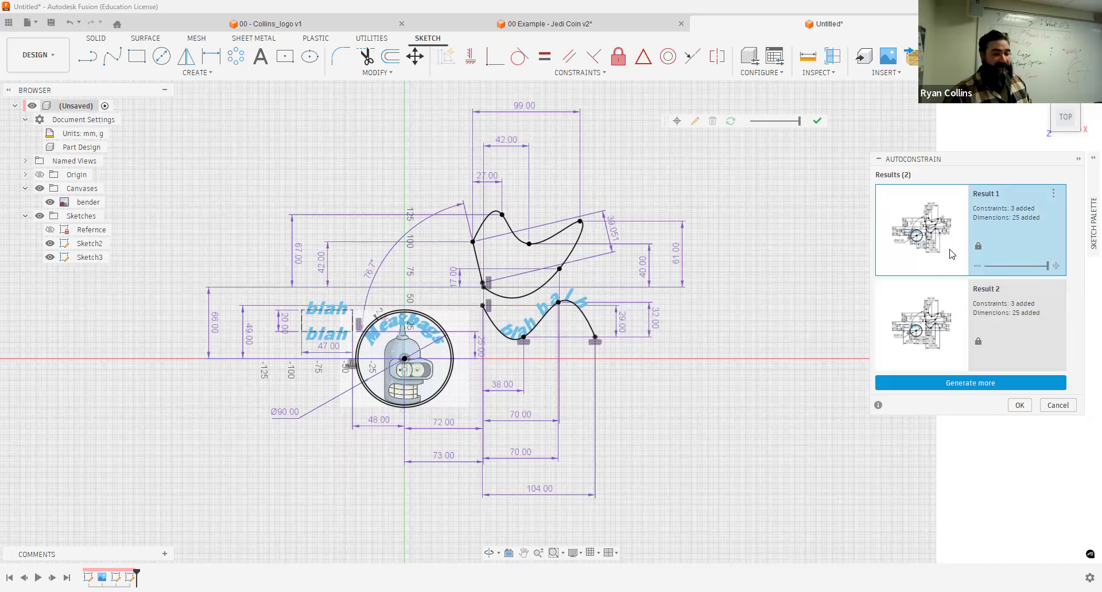
pyautogui.click(1055, 406)
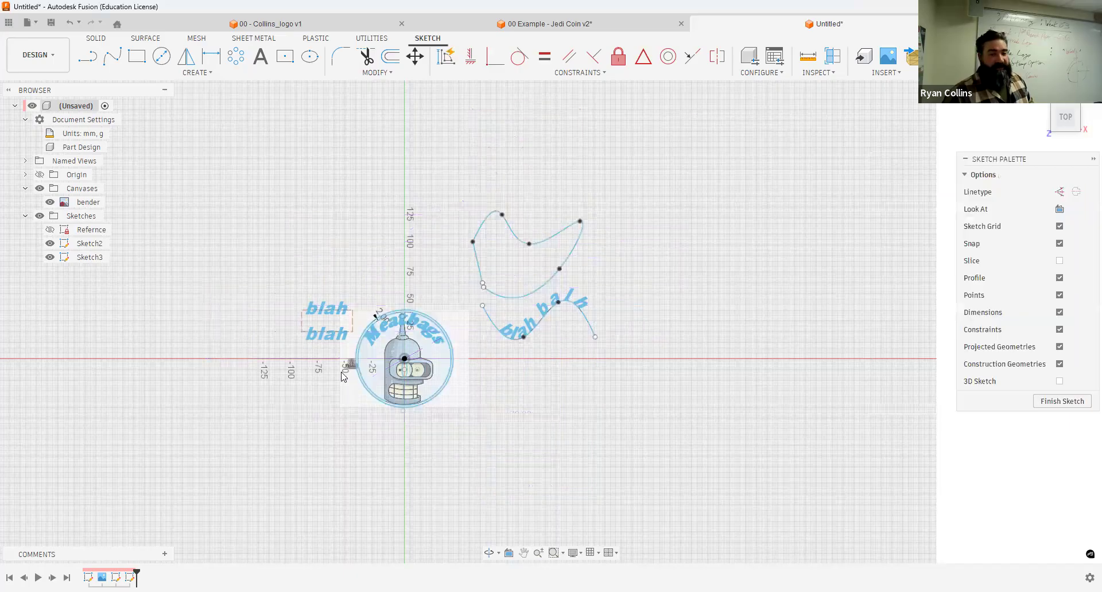
# Step: Hide the bender canvas so only the sketch geometry inside the coin circles is shown
pyautogui.scroll(1, 352, 358)
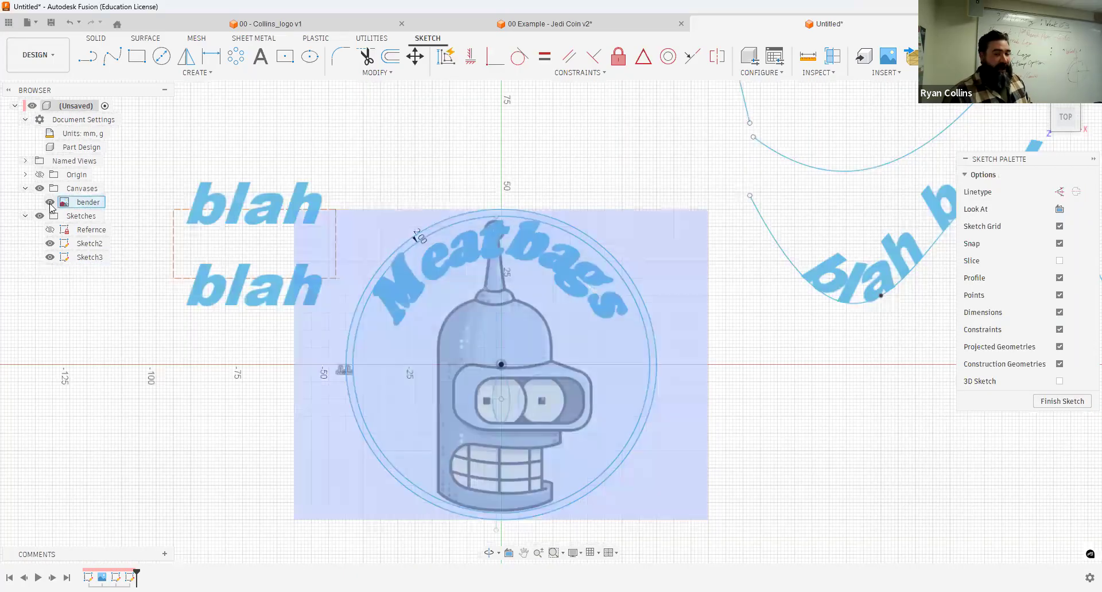
pyautogui.click(50, 203)
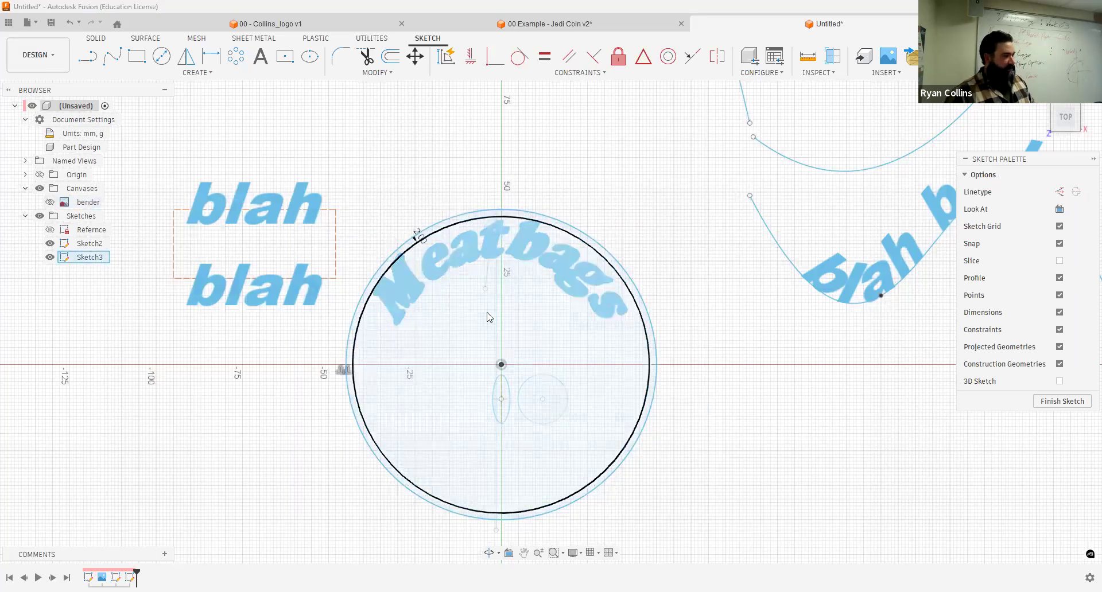
pyautogui.moveTo(718, 159); pyautogui.dragTo(584, 299, button='middle')
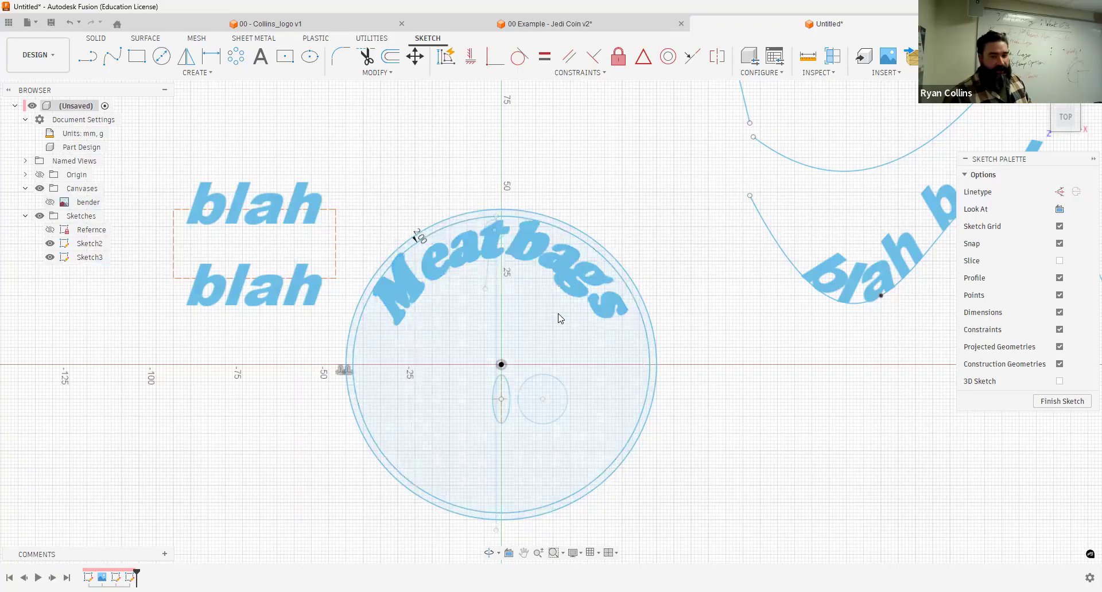
# Step: Try to close the gap between the slanted line's lower end and the spline using the Extend command
pyautogui.scroll(5, 542, 314)
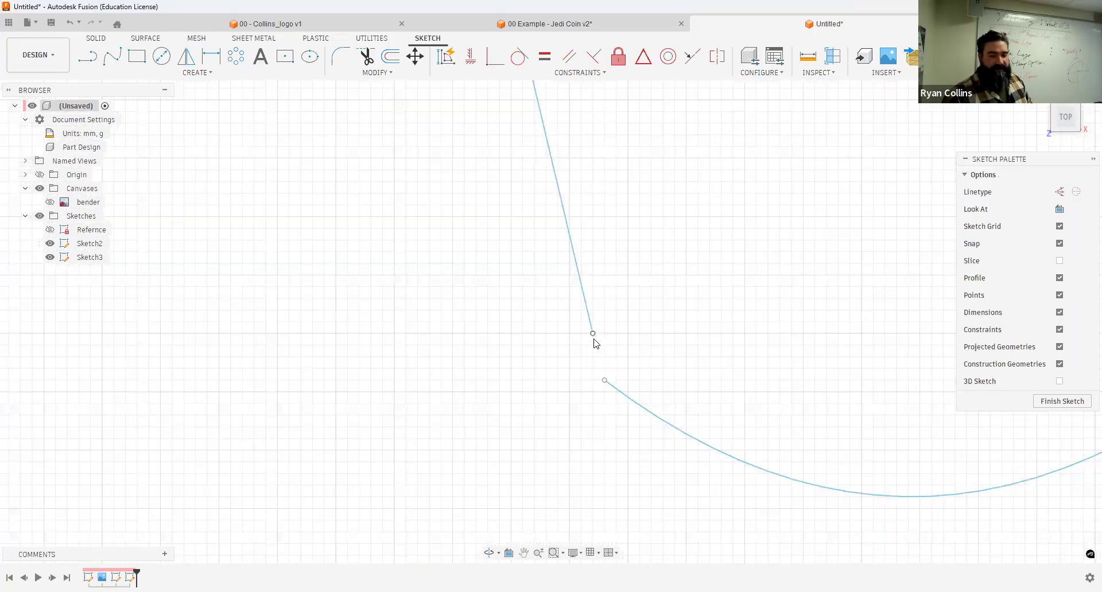
pyautogui.click(593, 333)
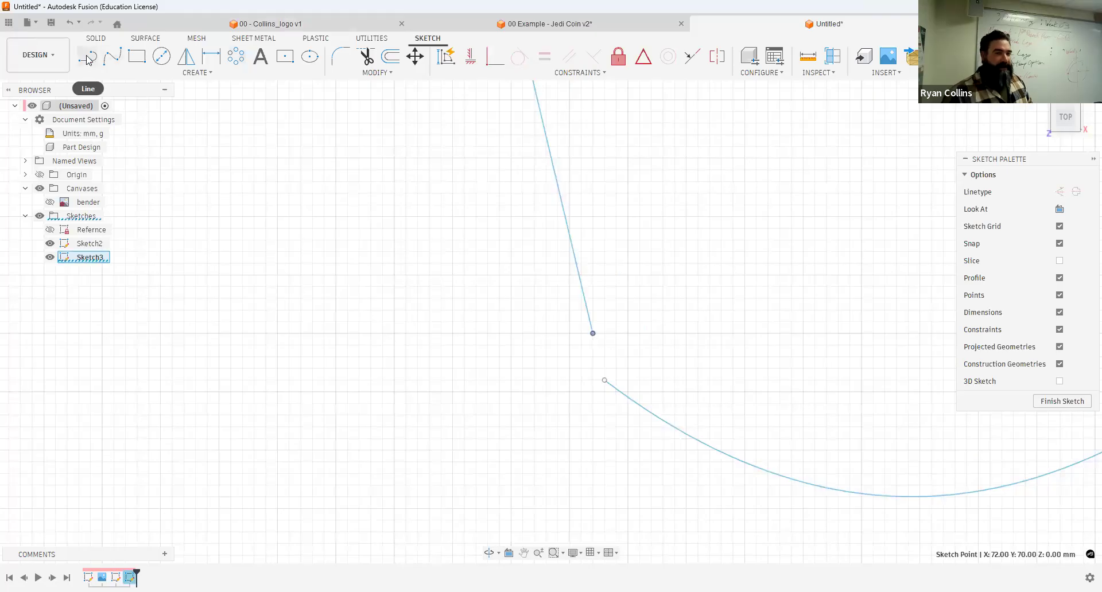
pyautogui.click(382, 78)
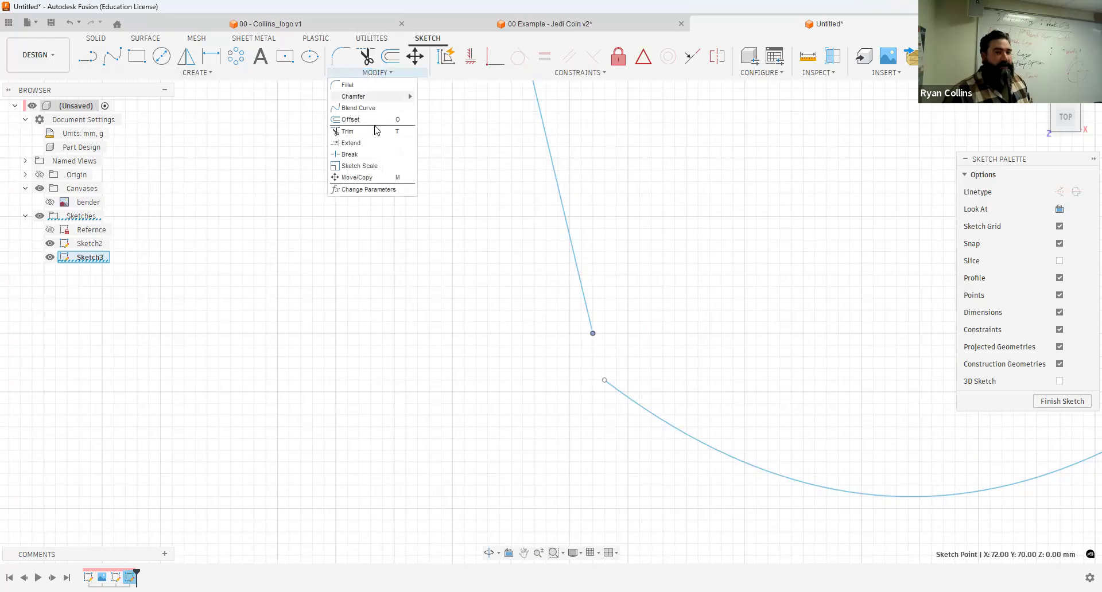
pyautogui.click(352, 143)
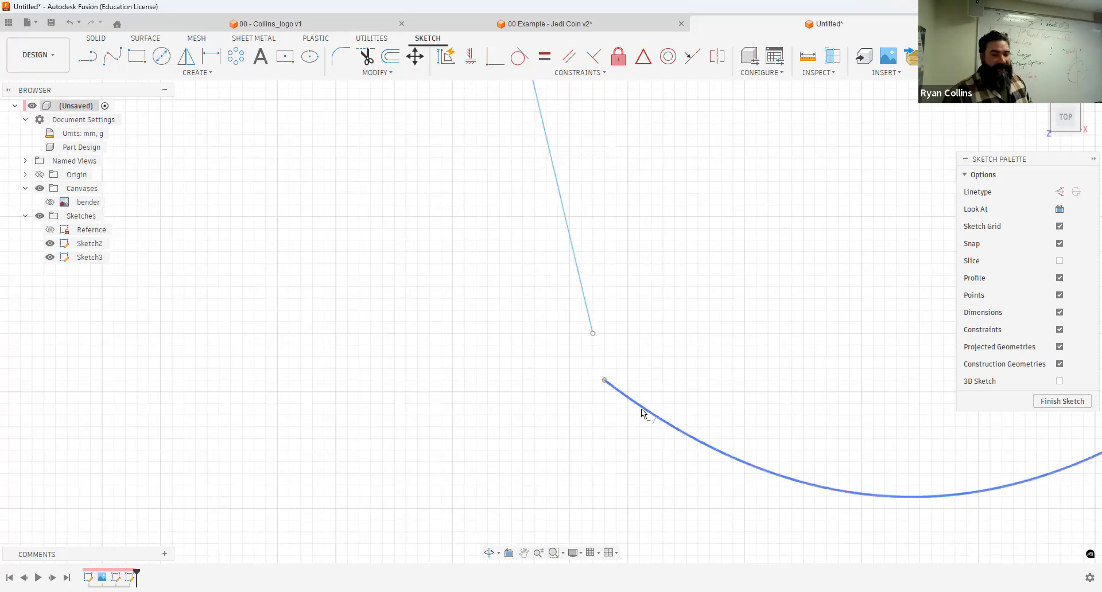
pyautogui.scroll(-2, 641, 412)
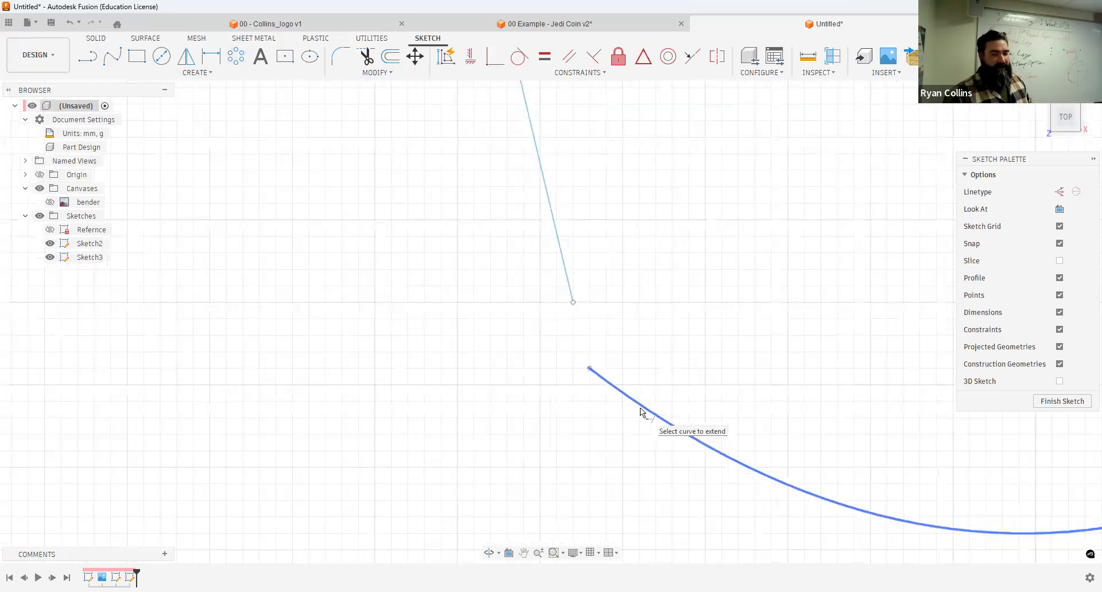
pyautogui.scroll(-2, 641, 412)
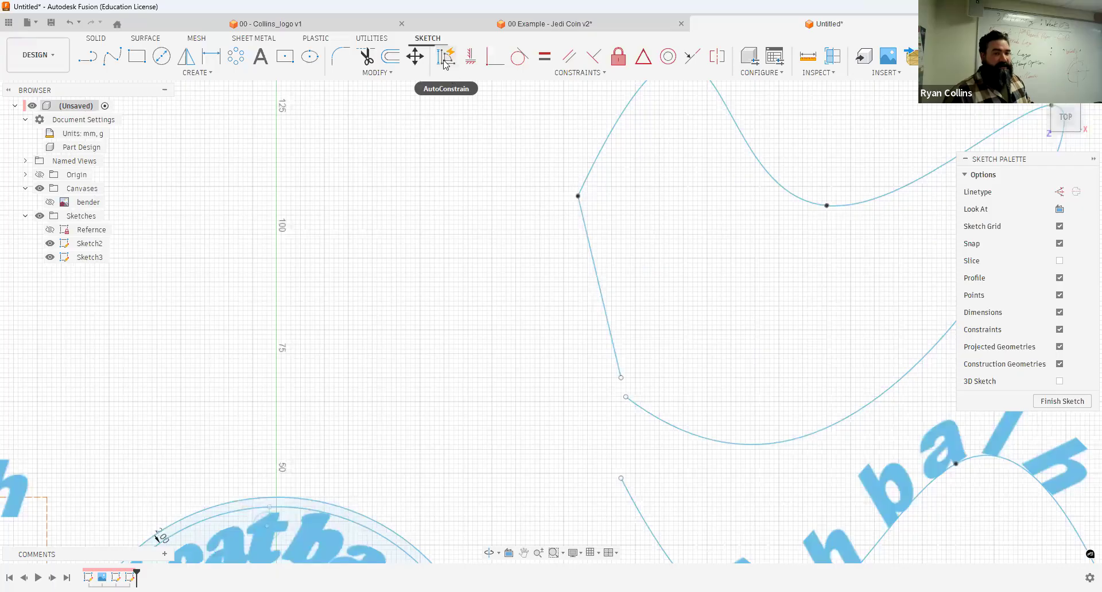
pyautogui.click(393, 75)
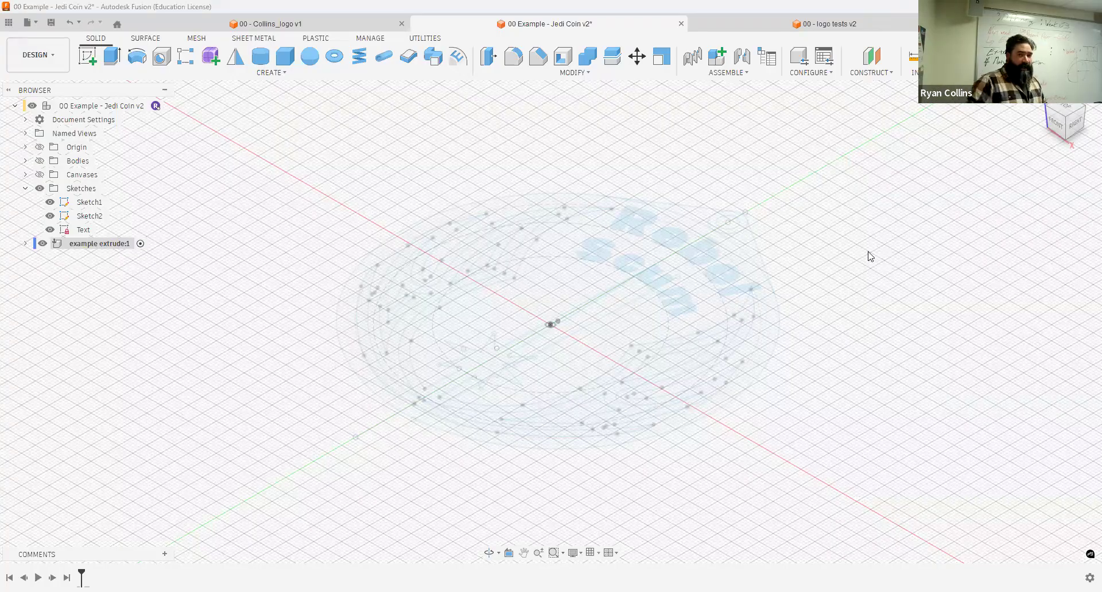
# Step: Look over the Bender sketch in 00 - logo tests v2 and the finished logo coin, and return to the Jedi Coin design
pyautogui.click(825, 25)
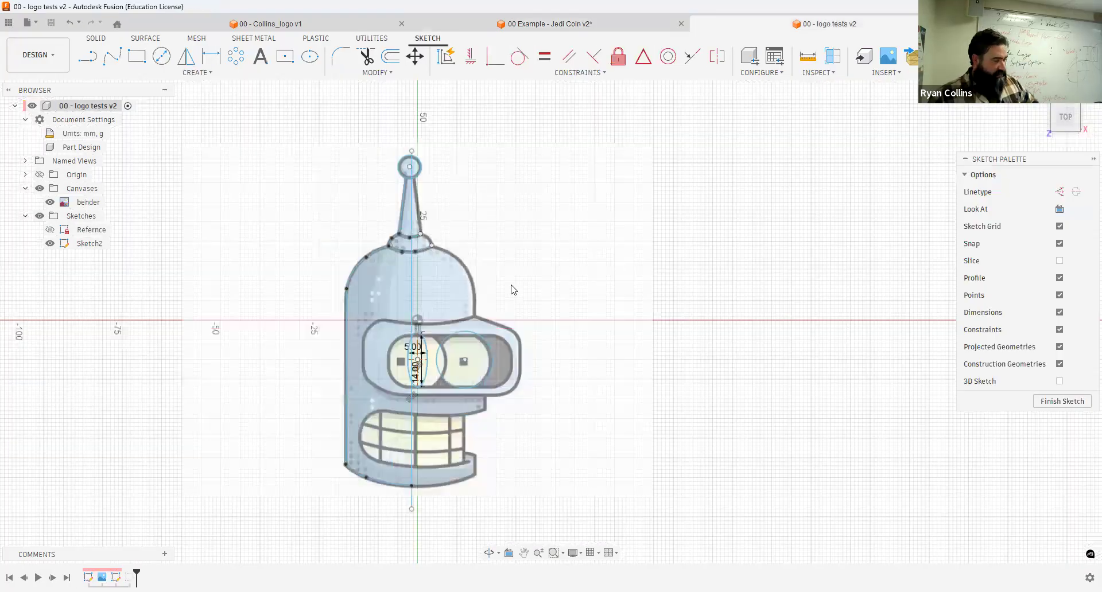
pyautogui.scroll(1, 596, 132)
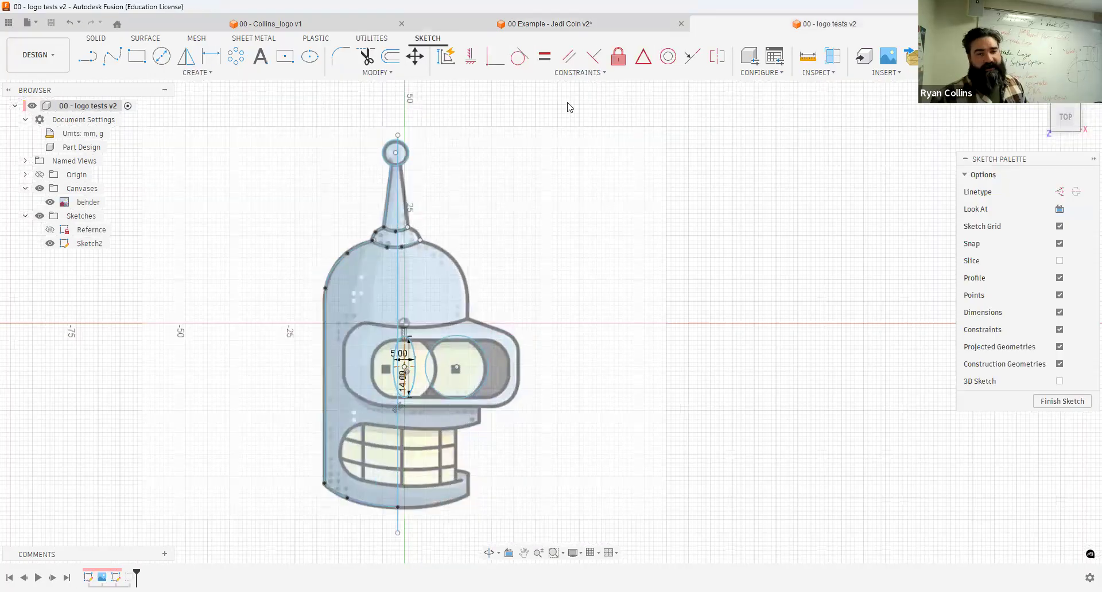
pyautogui.click(304, 26)
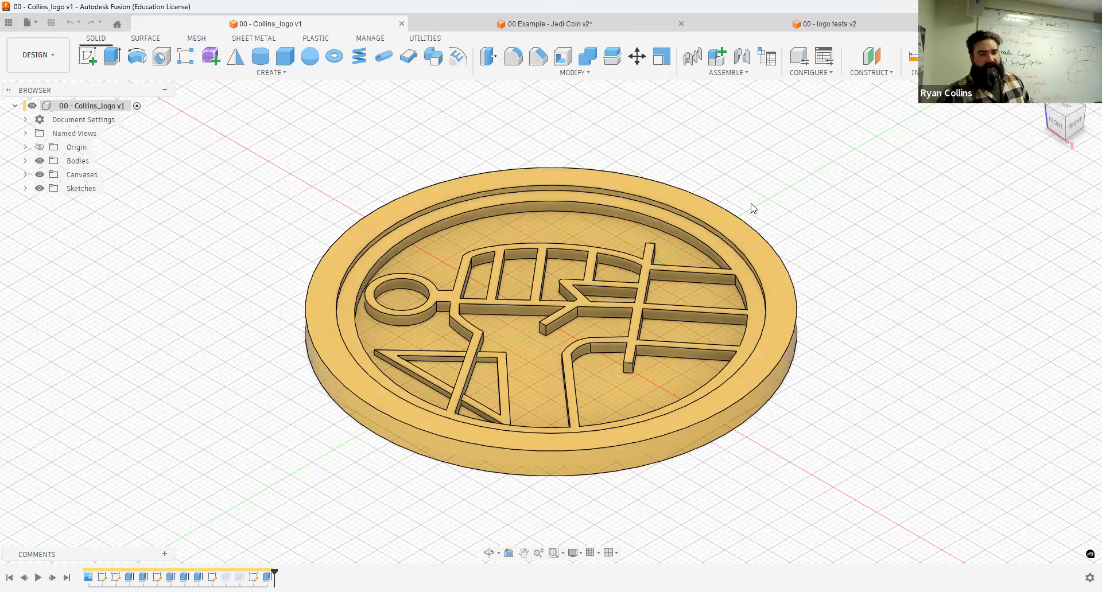
pyautogui.hotkey('ctrl', 'Tab')
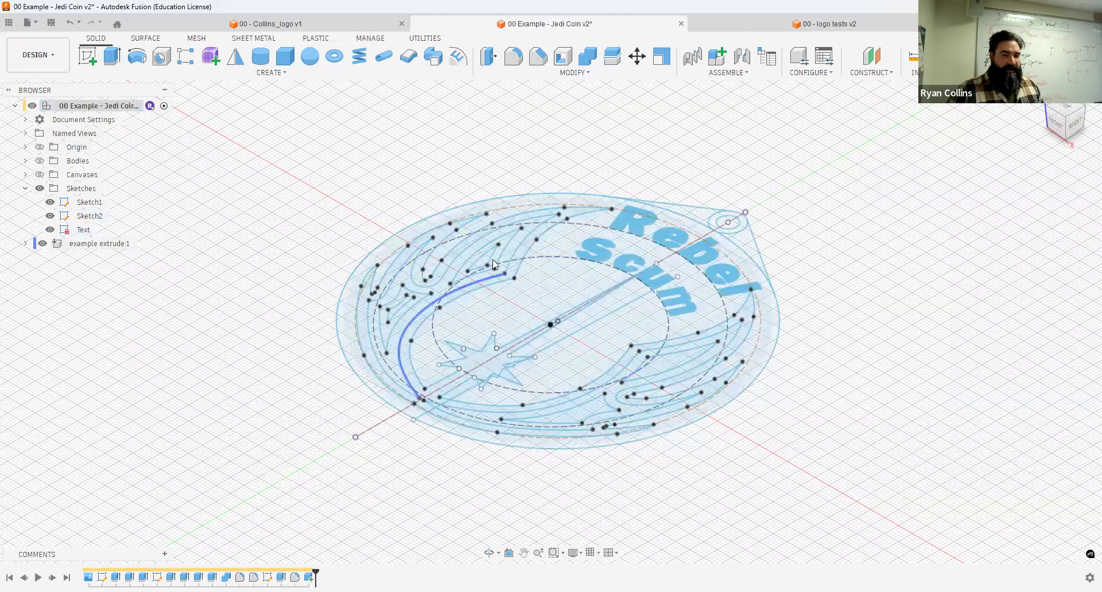
# Step: Toggle the visibility of Sketch1, Sketch2 and Text off and on to identify what each sketch contains
pyautogui.click(50, 203)
pyautogui.click(50, 204)
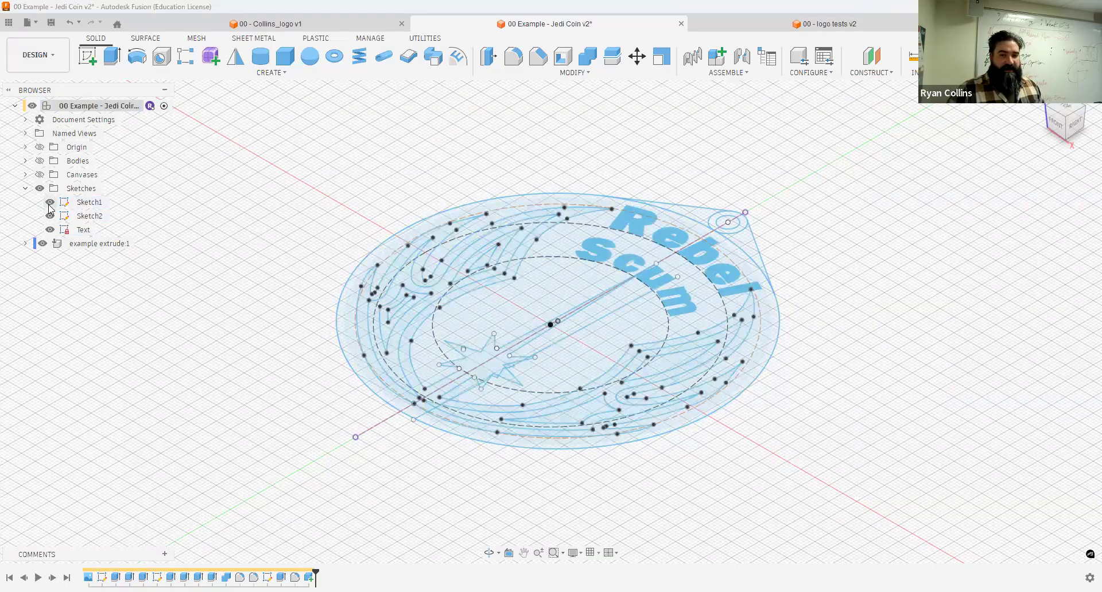
pyautogui.click(50, 217)
pyautogui.click(50, 216)
pyautogui.click(51, 230)
pyautogui.click(50, 230)
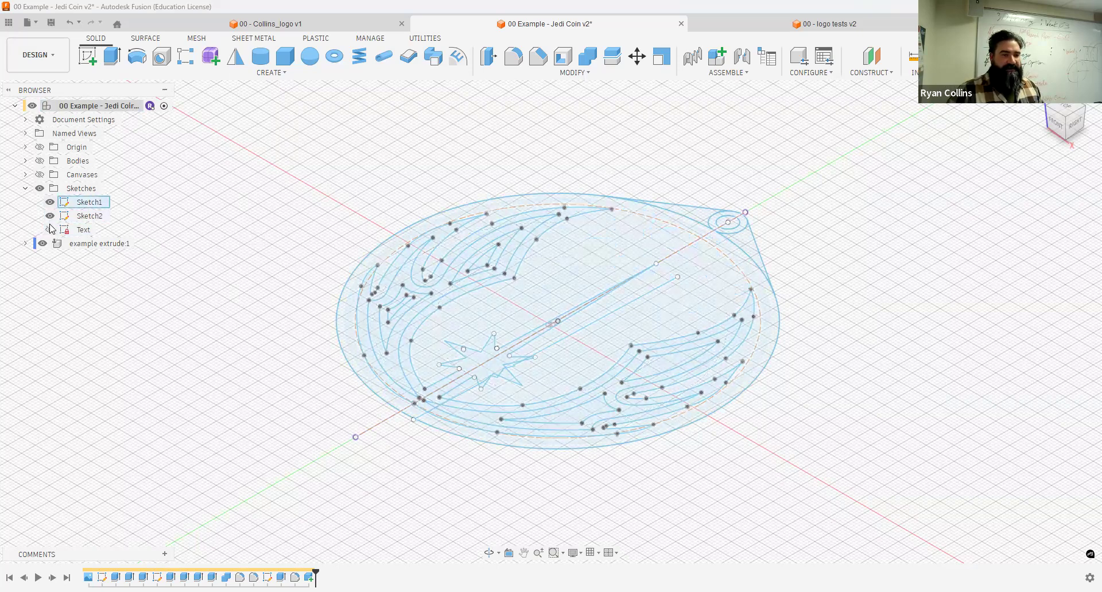
# Step: Rename Sketch1 as "Regel Star"
pyautogui.doubleClick(88, 204)
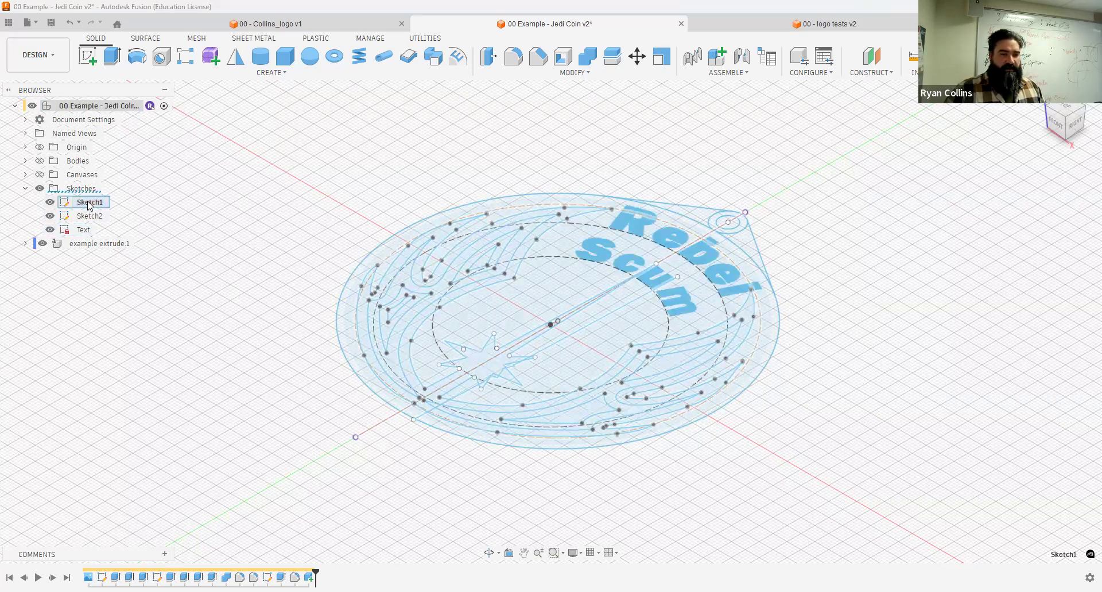
pyautogui.write('Rebe')
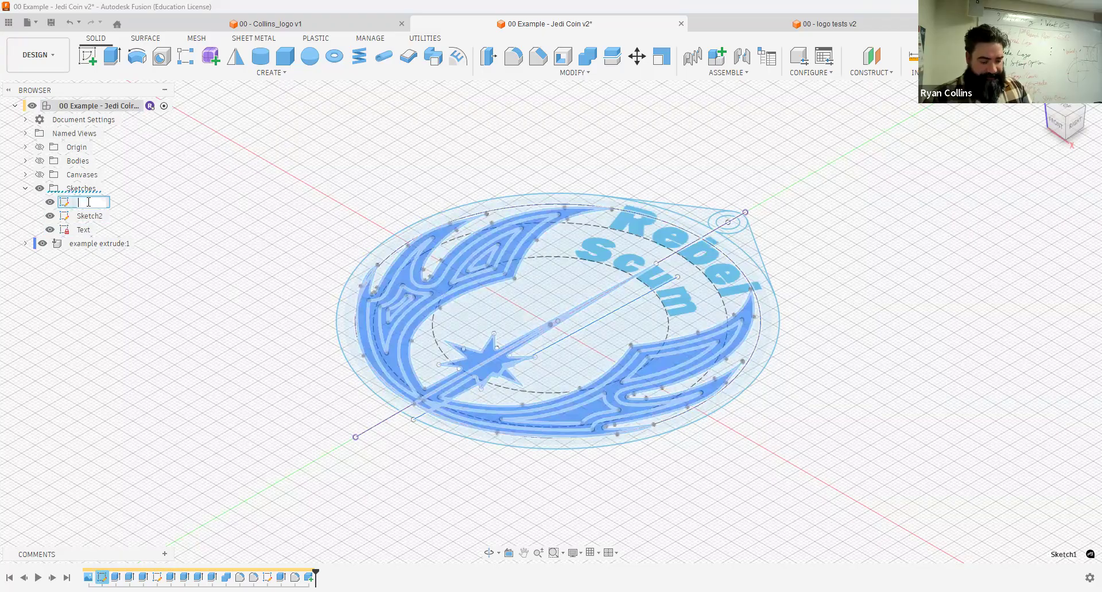
pyautogui.write('l S')
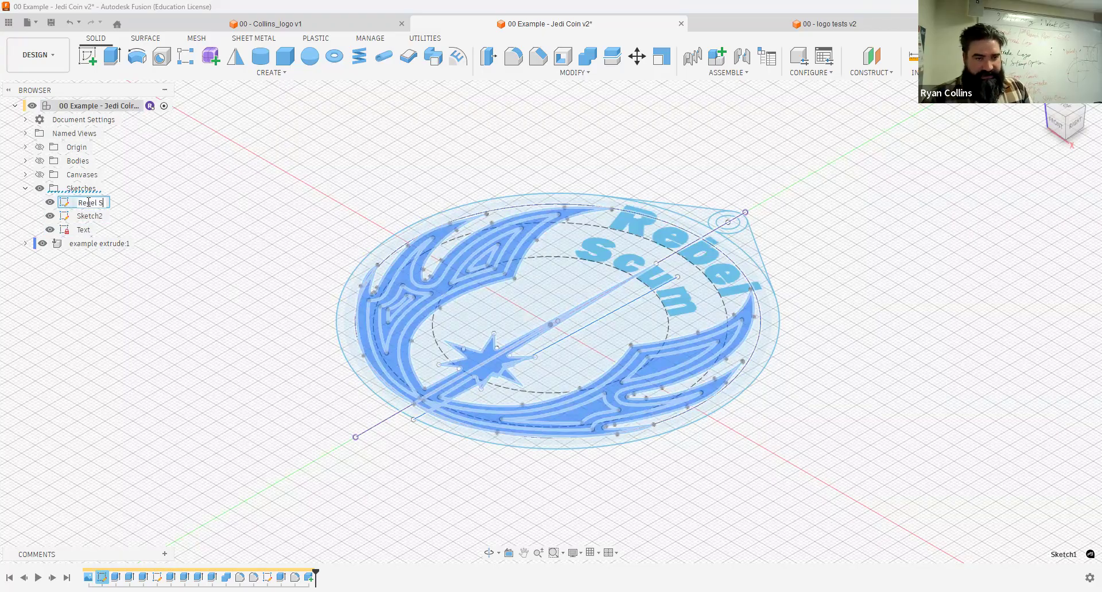
pyautogui.write('tar')
pyautogui.press('Return')
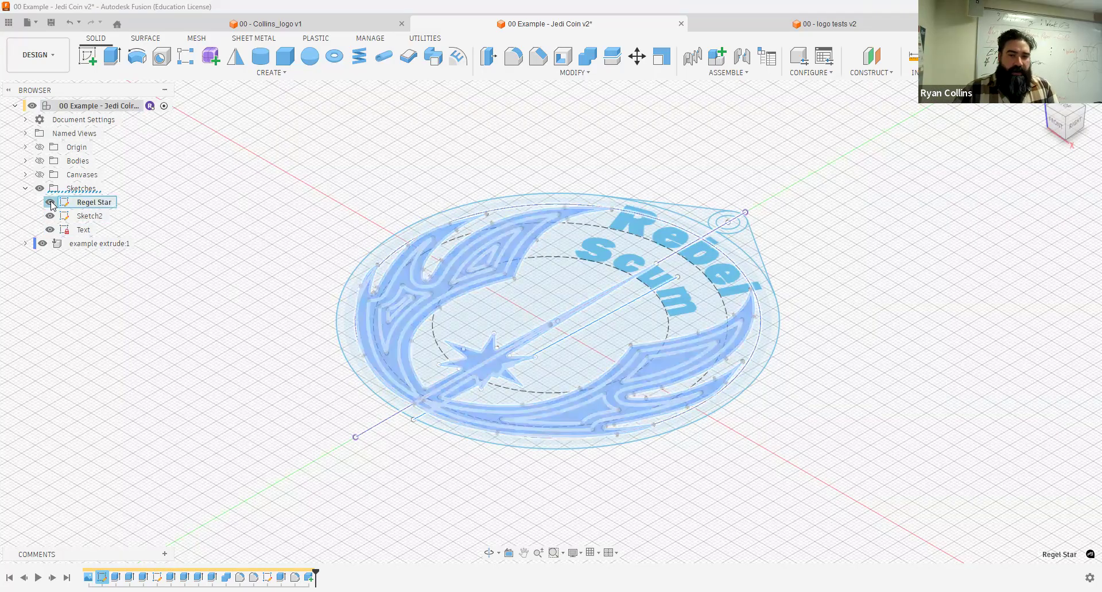
# Step: Toggle the star sketch's visibility to isolate the coin outline, and rename Sketch2 as "Keychain outline"
pyautogui.click(50, 202)
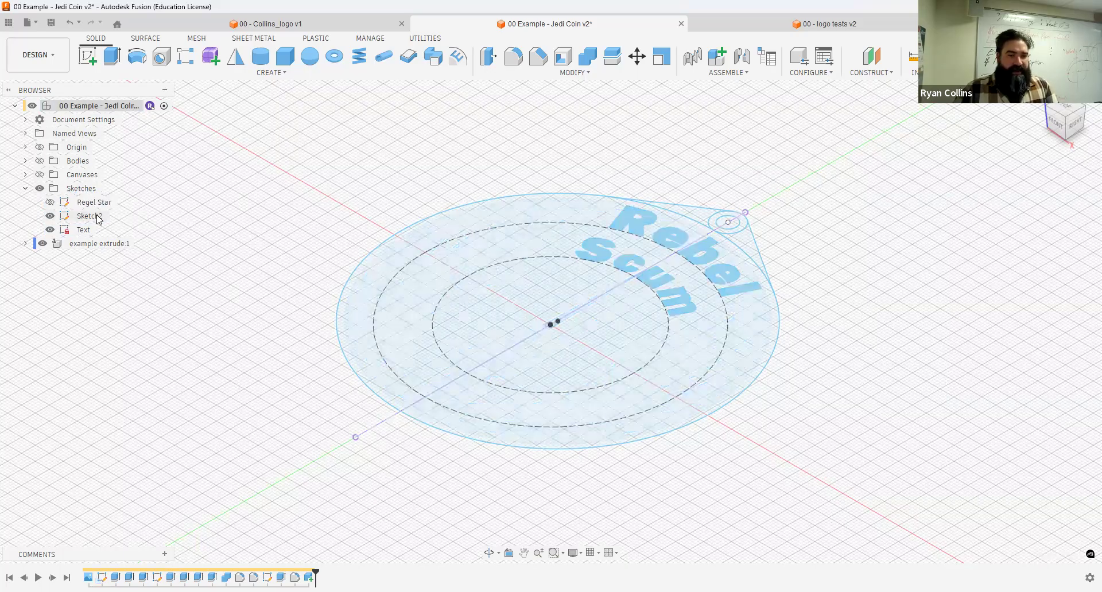
pyautogui.doubleClick(97, 217)
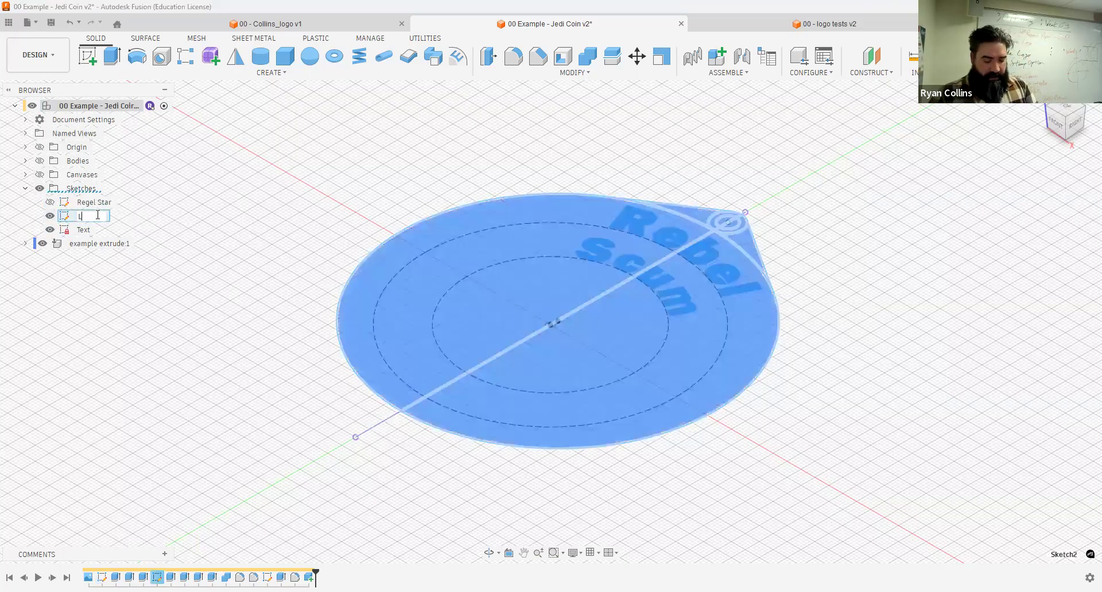
pyautogui.write('Keyc')
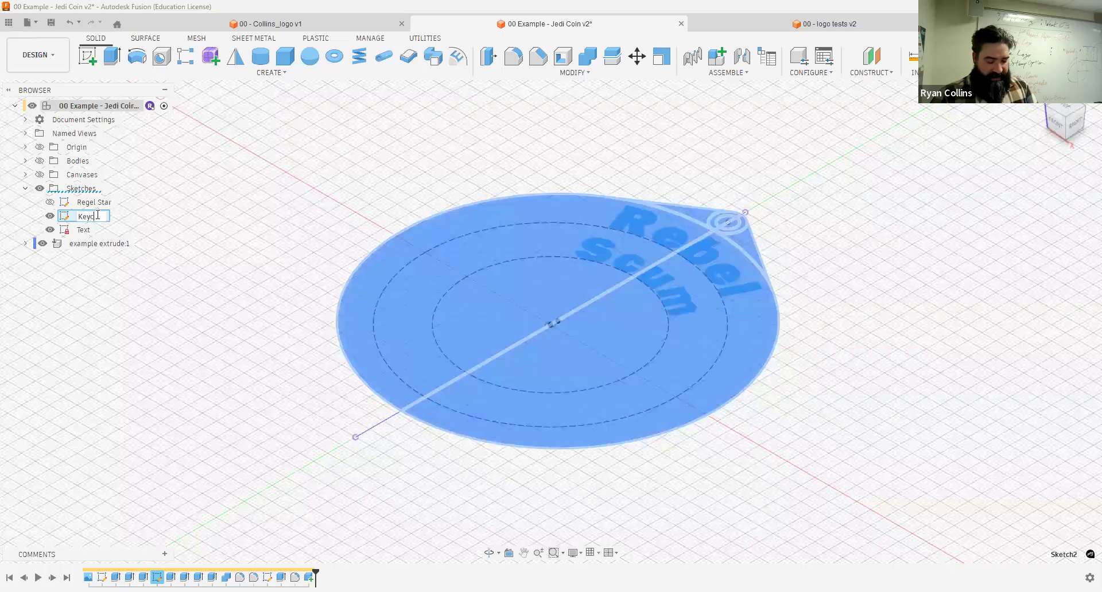
pyautogui.write('hain outline')
pyautogui.press('Return')
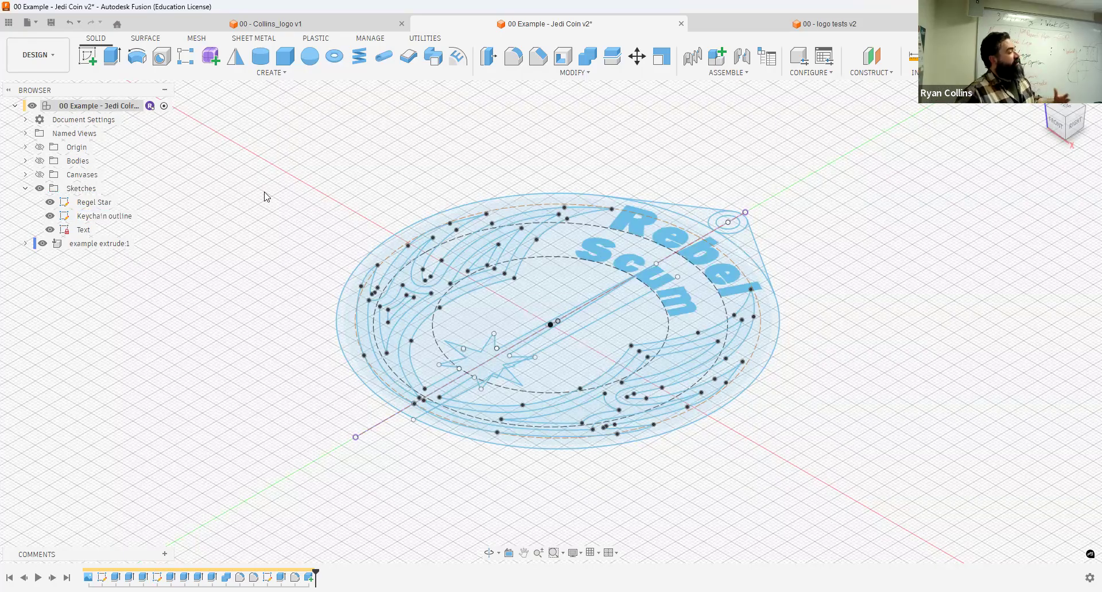
pyautogui.click(118, 244)
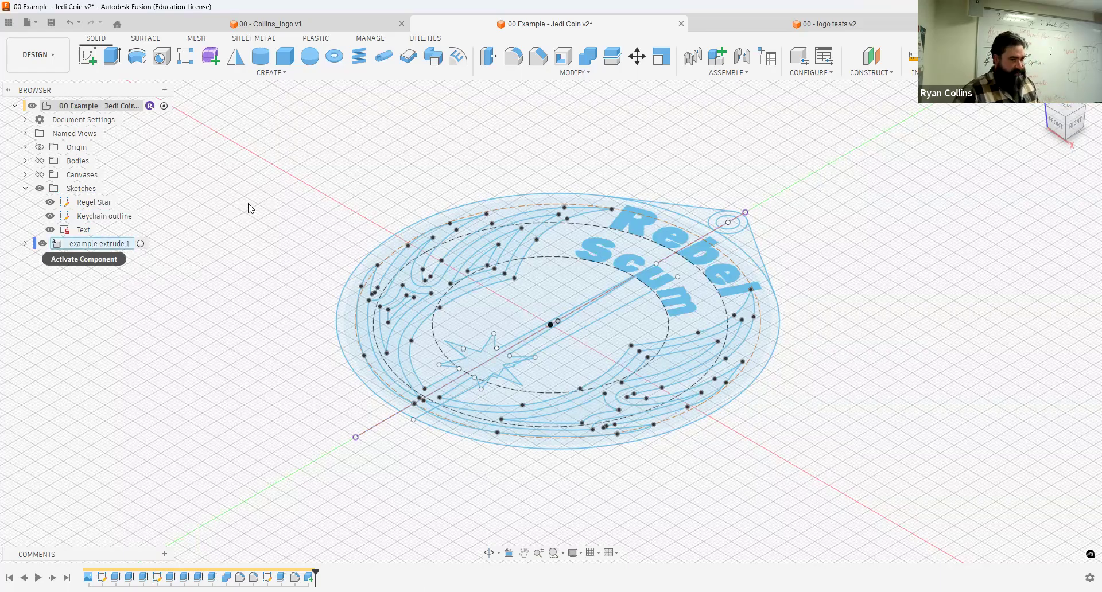
pyautogui.click(51, 230)
pyautogui.click(51, 230)
pyautogui.click(165, 106)
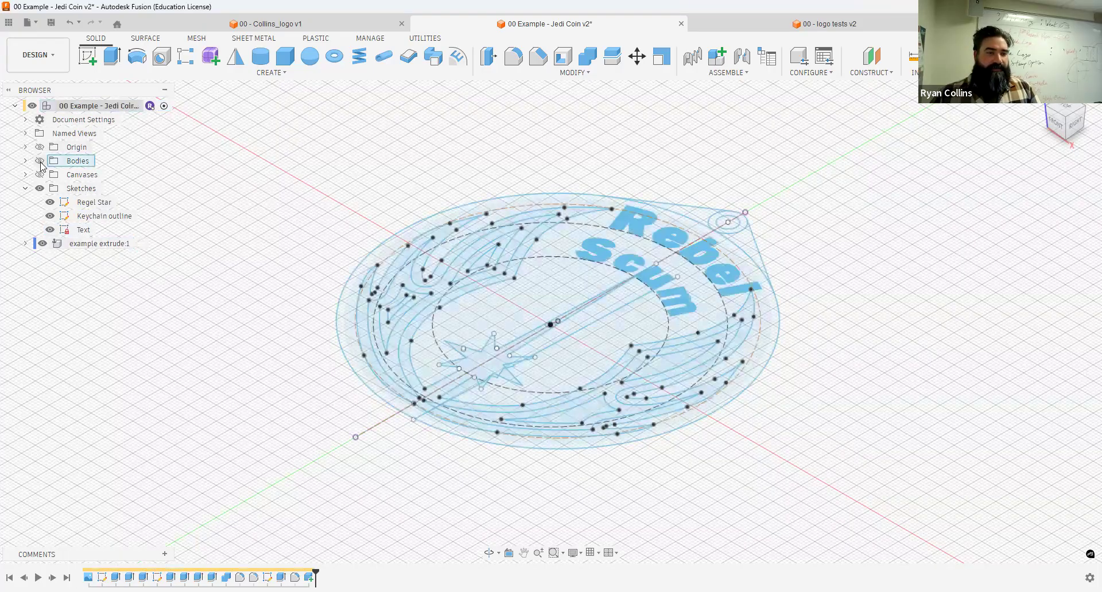
# Step: Show the Bodies folder's contents with the Jedi Badge body hidden, and hide the Text and Keychain outline sketches
pyautogui.click(40, 162)
pyautogui.click(25, 162)
pyautogui.click(50, 175)
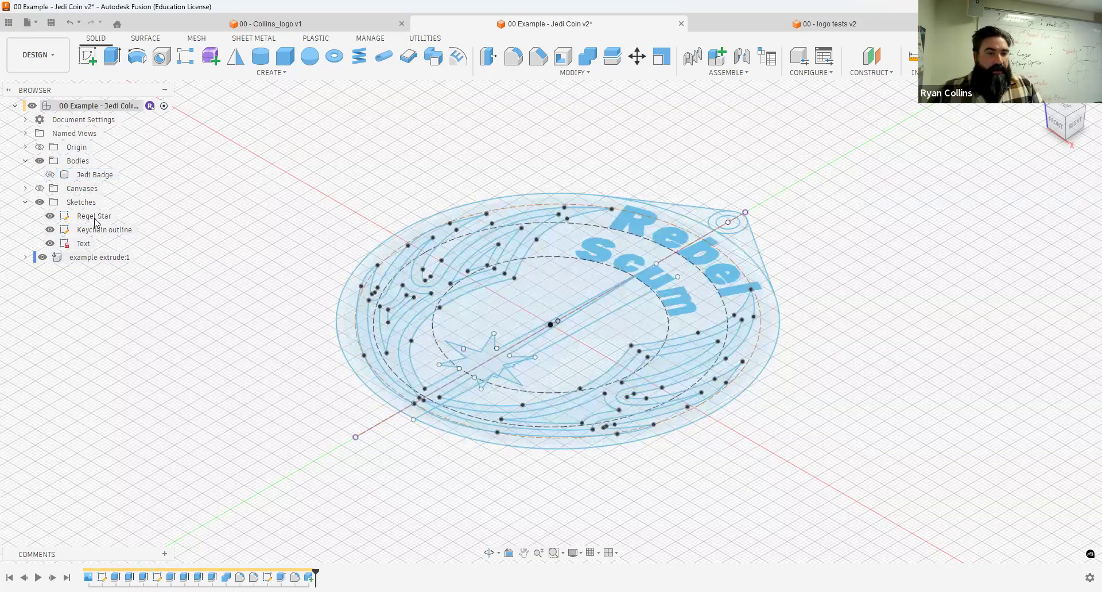
pyautogui.click(51, 244)
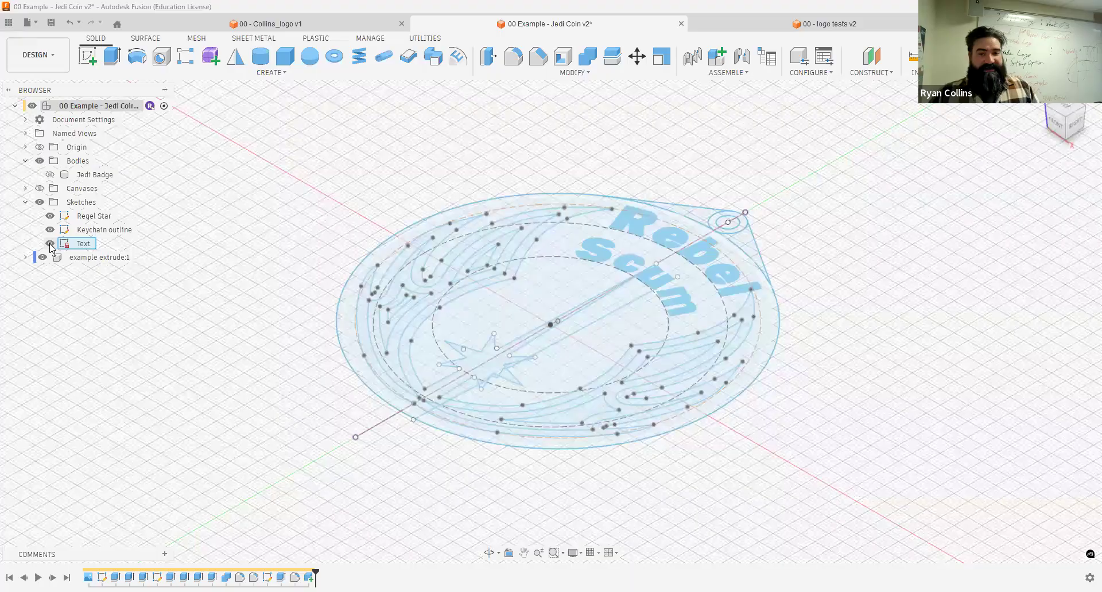
pyautogui.click(51, 244)
pyautogui.click(51, 230)
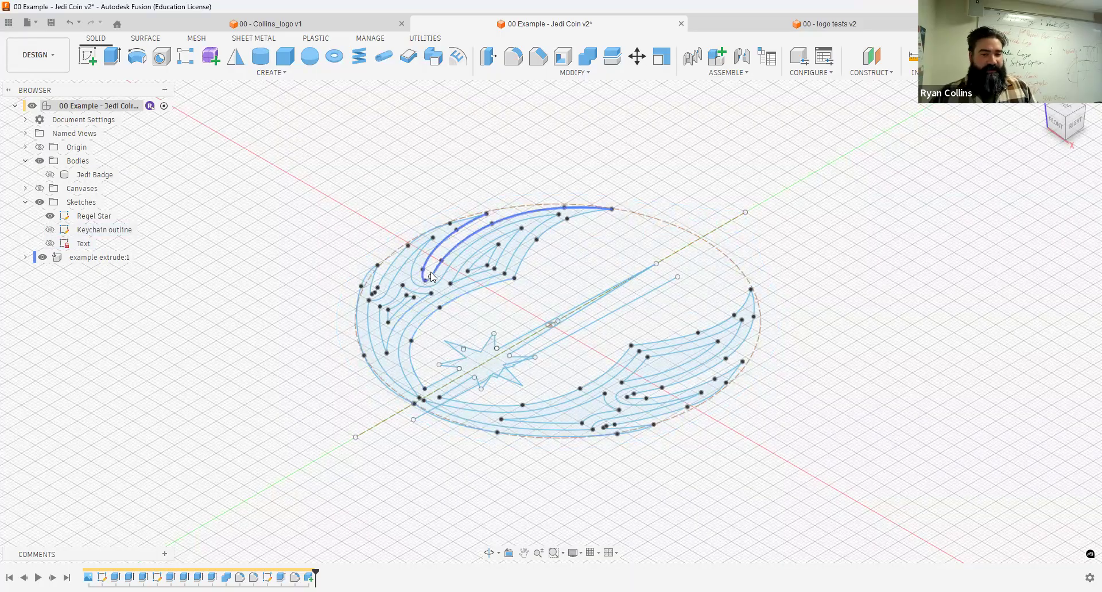
# Step: Select the connected wing and star outline of the Regel Star sketch and open that sketch for editing
pyautogui.scroll(2, 492, 364)
pyautogui.scroll(2, 615, 327)
pyautogui.scroll(-3, 666, 327)
pyautogui.moveTo(666, 327)
pyautogui.keyDown('shift'); pyautogui.mouseDown(button='middle')
pyautogui.moveTo(605, 344)
pyautogui.moveTo(660, 347)
pyautogui.moveTo(670, 311)
pyautogui.moveTo(607, 294)
pyautogui.moveTo(637, 288)
pyautogui.moveTo(540, 294)
pyautogui.mouseUp(button='middle'); pyautogui.keyUp('shift')
pyautogui.scroll(1, 541, 305)
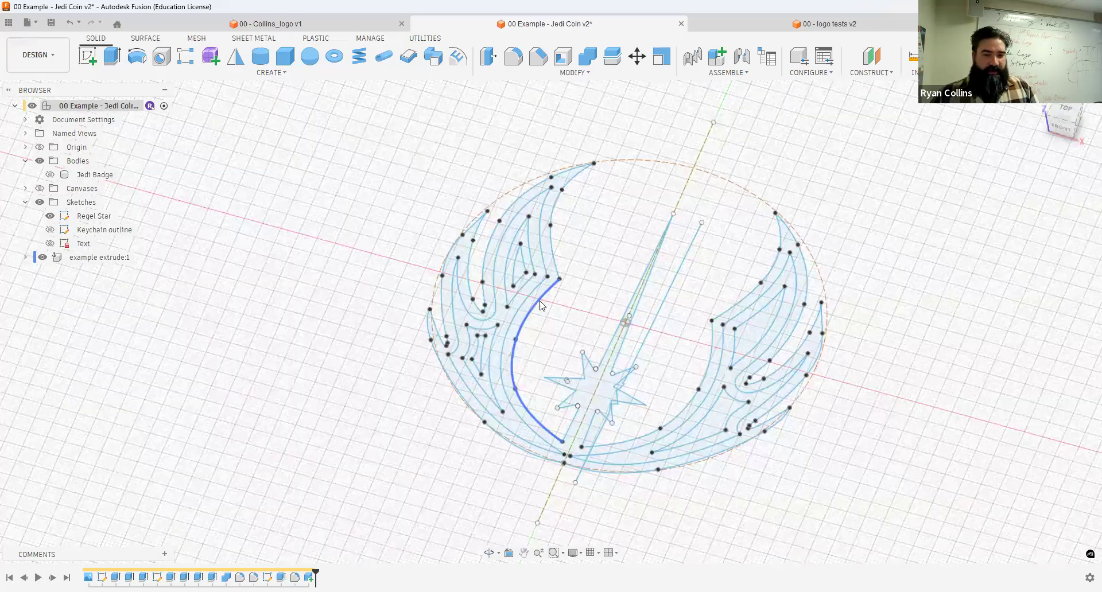
pyautogui.doubleClick(533, 314)
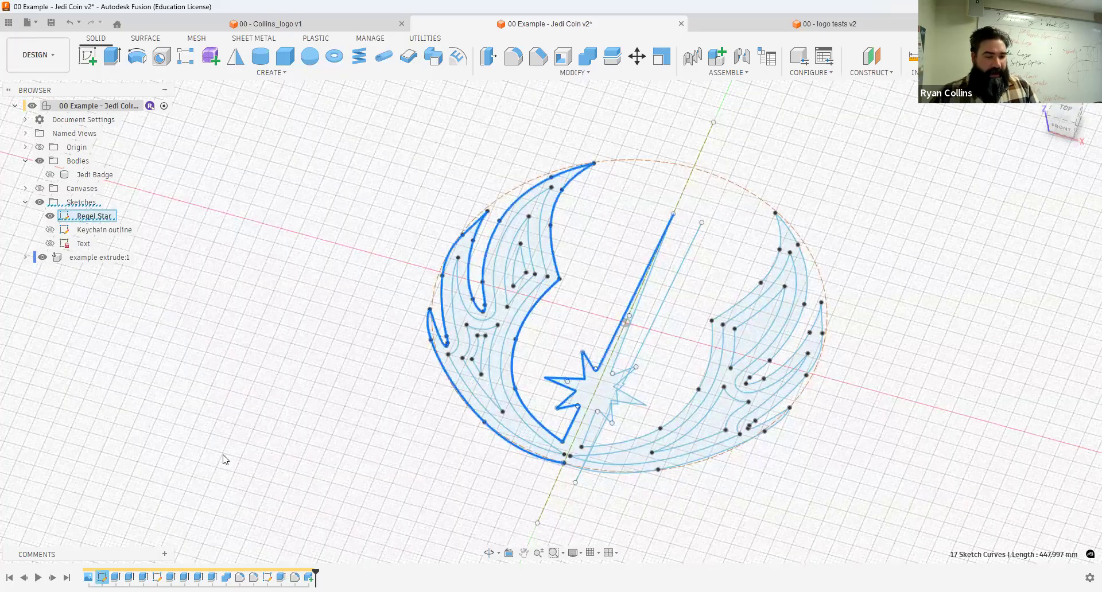
pyautogui.rightClick(133, 474)
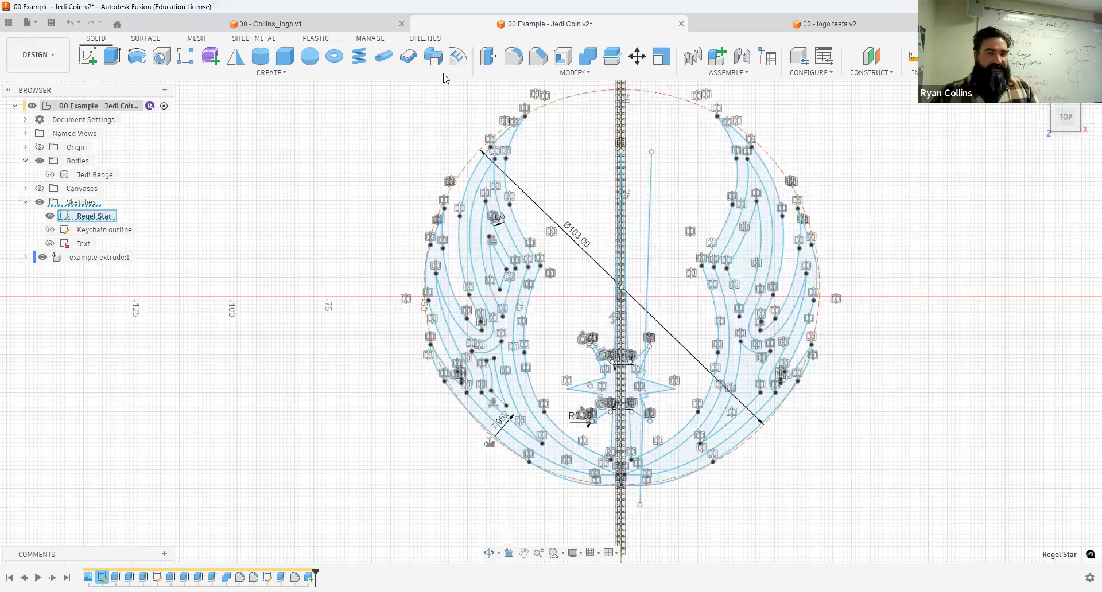
# Step: Preview a one-sided chain offset of the wing and star outline at about -8.844 mm, and leave the sketch without applying it
pyautogui.click(388, 58)
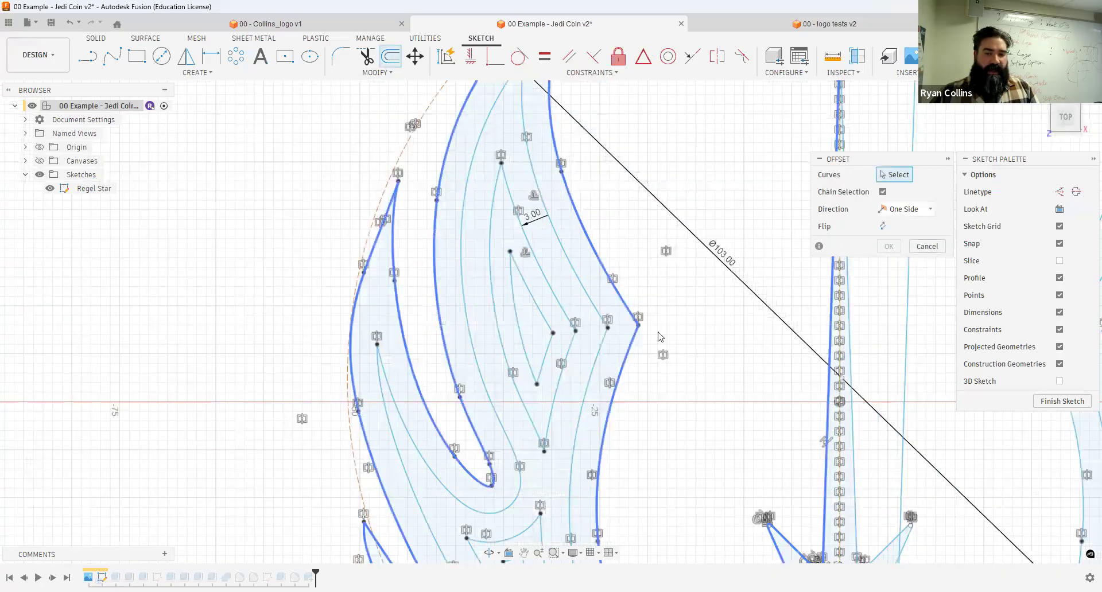
pyautogui.click(583, 190)
pyautogui.scroll(-4, 584, 190)
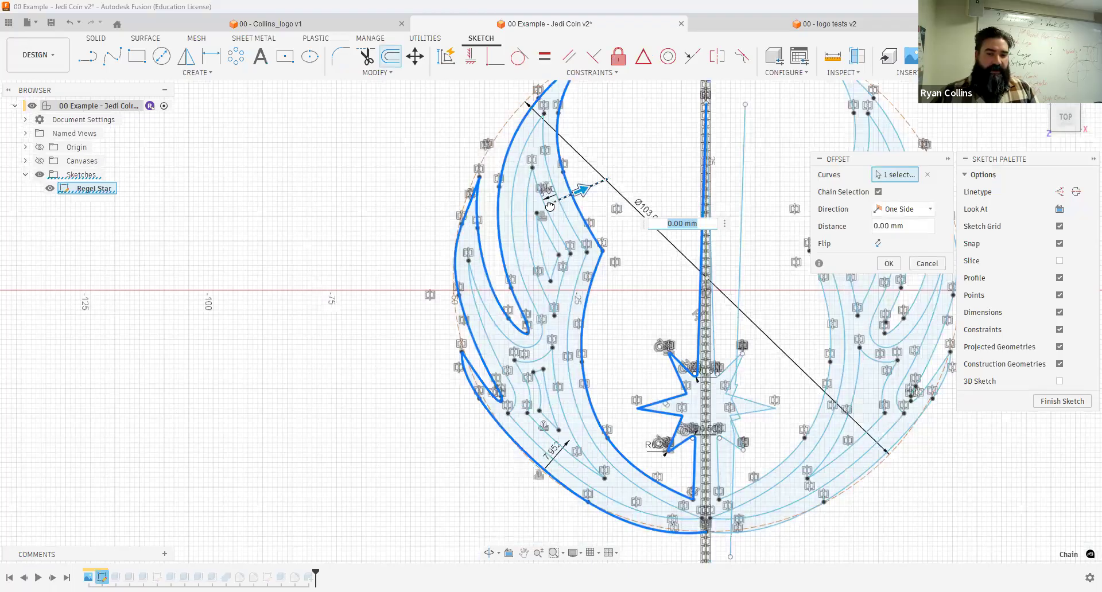
pyautogui.moveTo(543, 210); pyautogui.dragTo(586, 220)
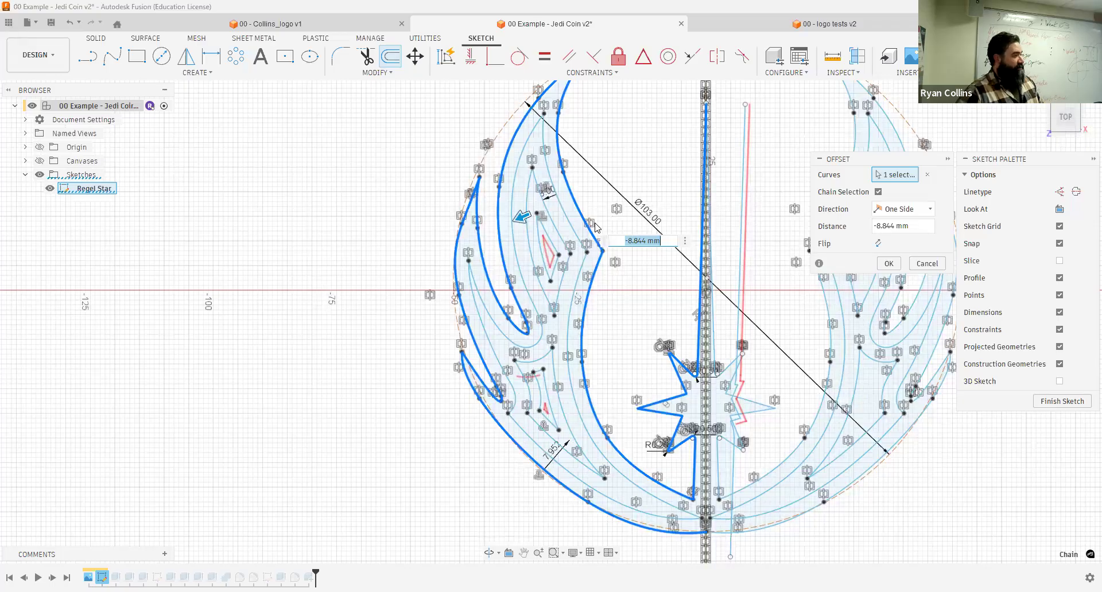
pyautogui.click(926, 265)
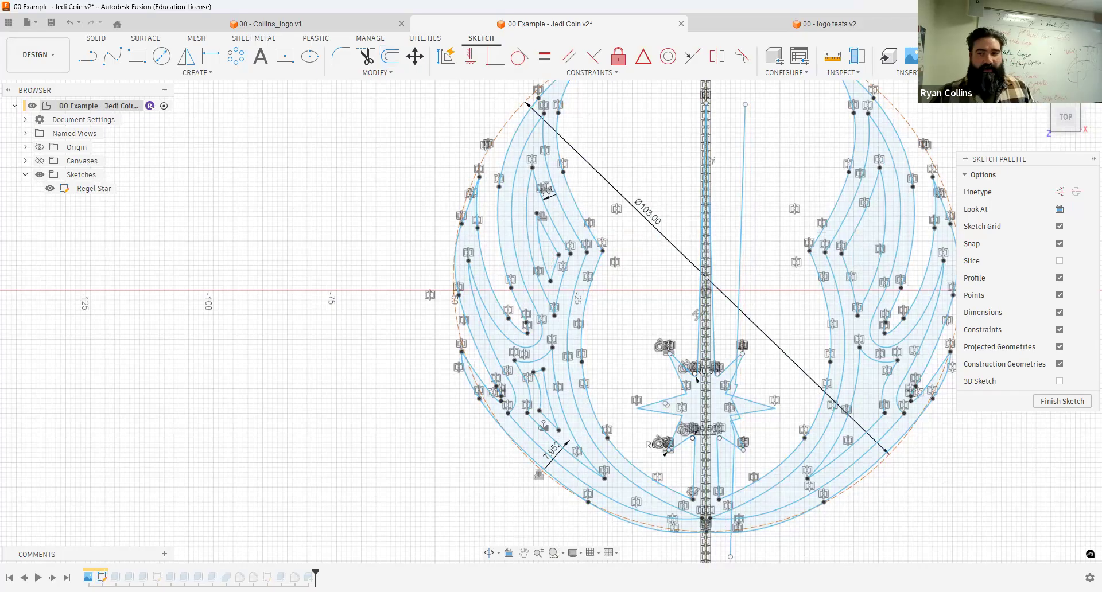
pyautogui.click(1062, 402)
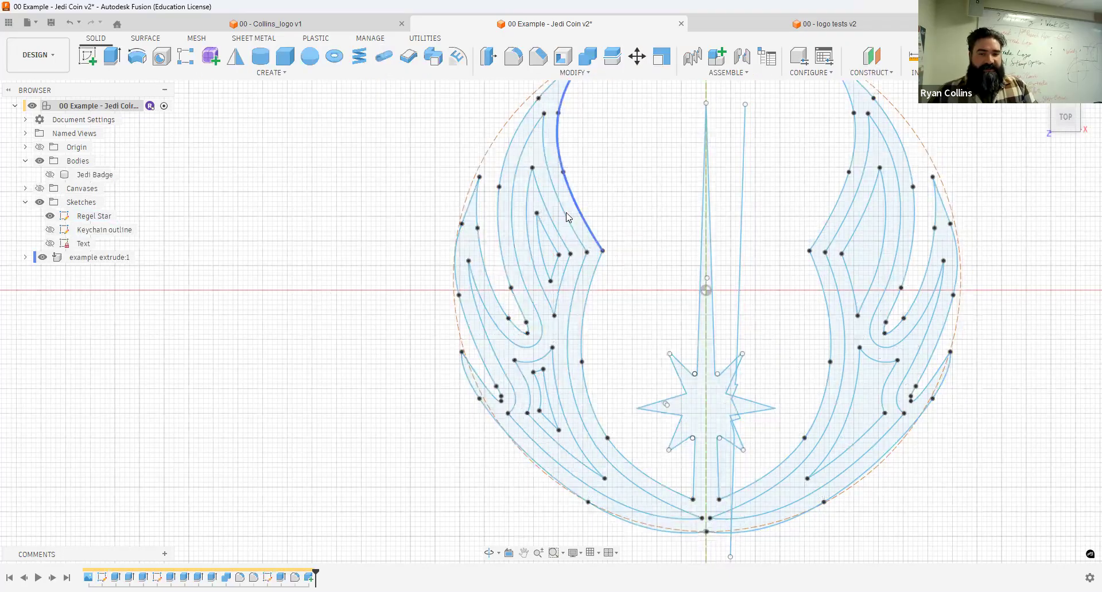
# Step: Start a new-body extrusion of the Regel Star sketch using the outer border profiles of both wings, including the attached star
pyautogui.click(348, 210)
pyautogui.scroll(-2, 390, 254)
pyautogui.scroll(-2, 529, 253)
pyautogui.moveTo(488, 257)
pyautogui.keyDown('shift'); pyautogui.mouseDown(button='middle')
pyautogui.moveTo(471, 256)
pyautogui.moveTo(485, 236)
pyautogui.moveTo(475, 220)
pyautogui.moveTo(435, 213)
pyautogui.moveTo(481, 216)
pyautogui.mouseUp(button='middle'); pyautogui.keyUp('shift')
pyautogui.click(1038, 96)
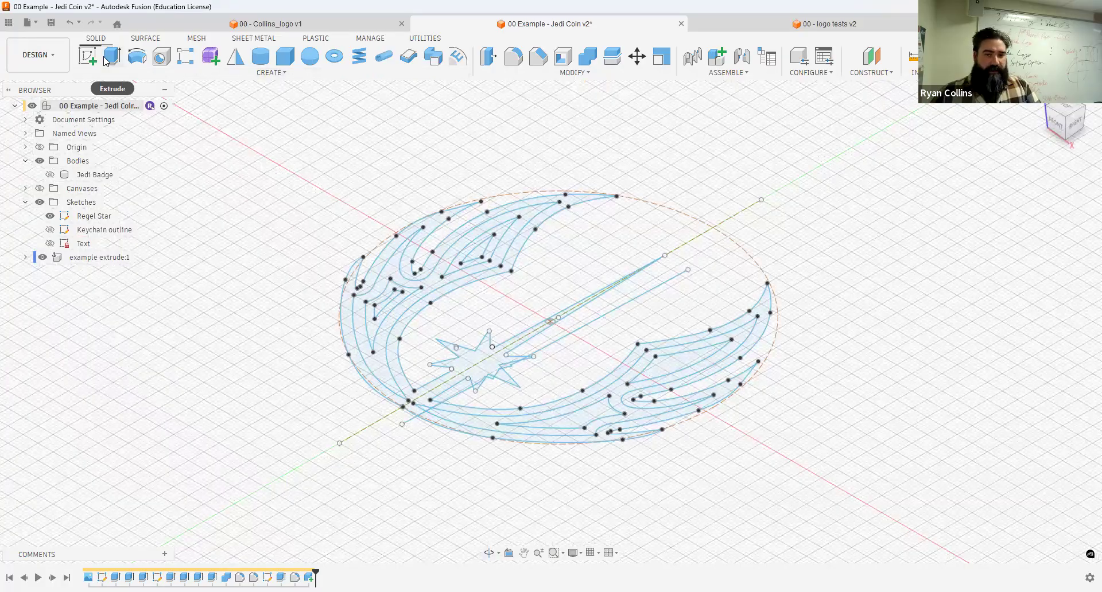
pyautogui.click(111, 56)
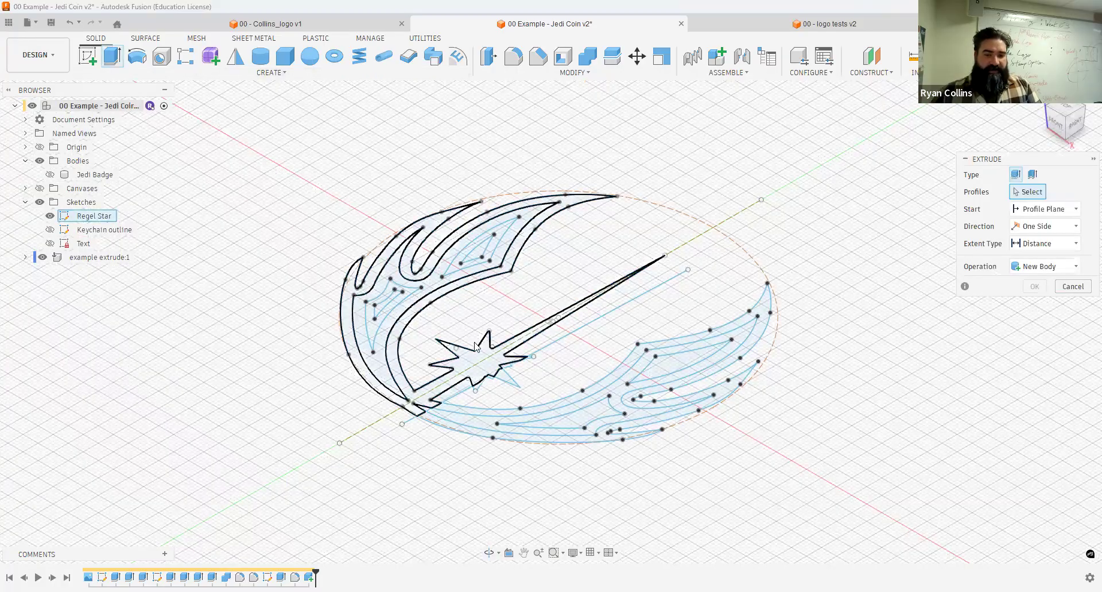
pyautogui.click(458, 409)
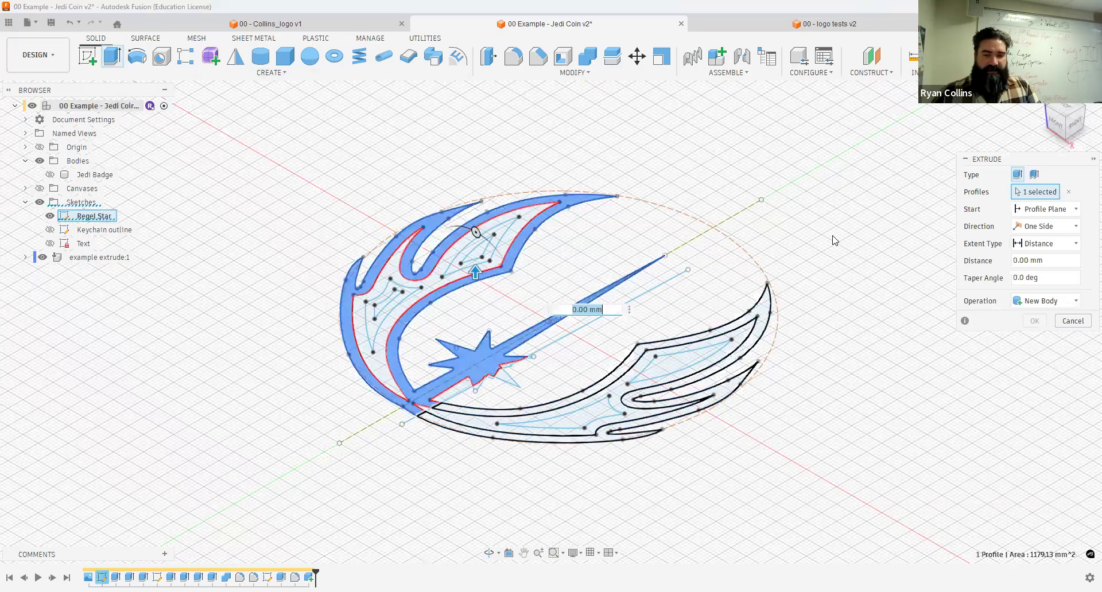
pyautogui.click(404, 418)
pyautogui.scroll(1, 413, 414)
pyautogui.scroll(-2, 413, 414)
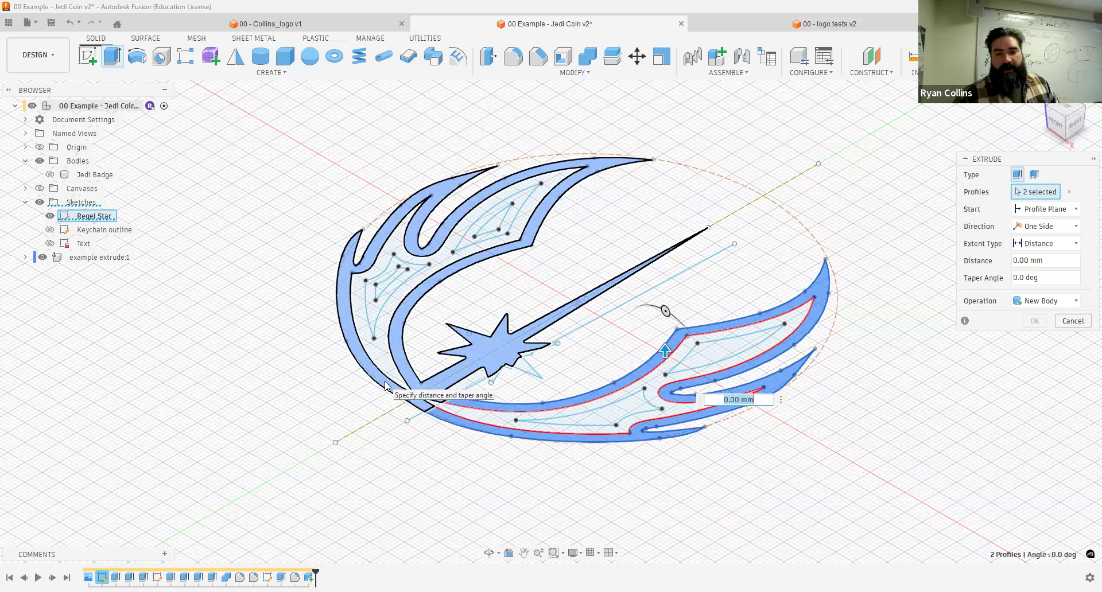
# Step: Add the three missing star point profiles to the extrusion selection
pyautogui.scroll(2, 524, 394)
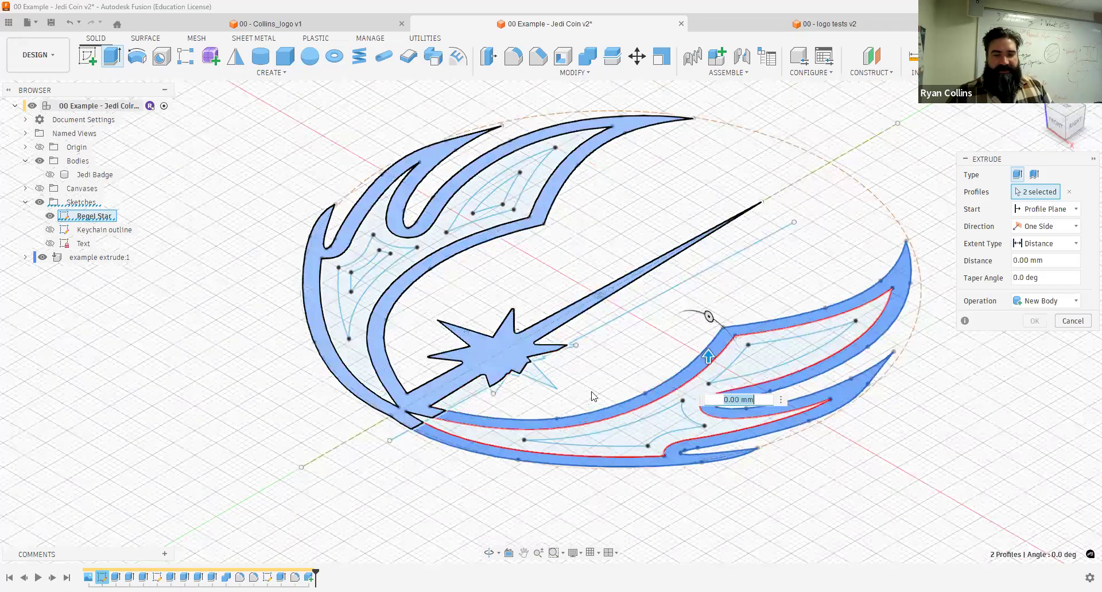
pyautogui.scroll(4, 559, 385)
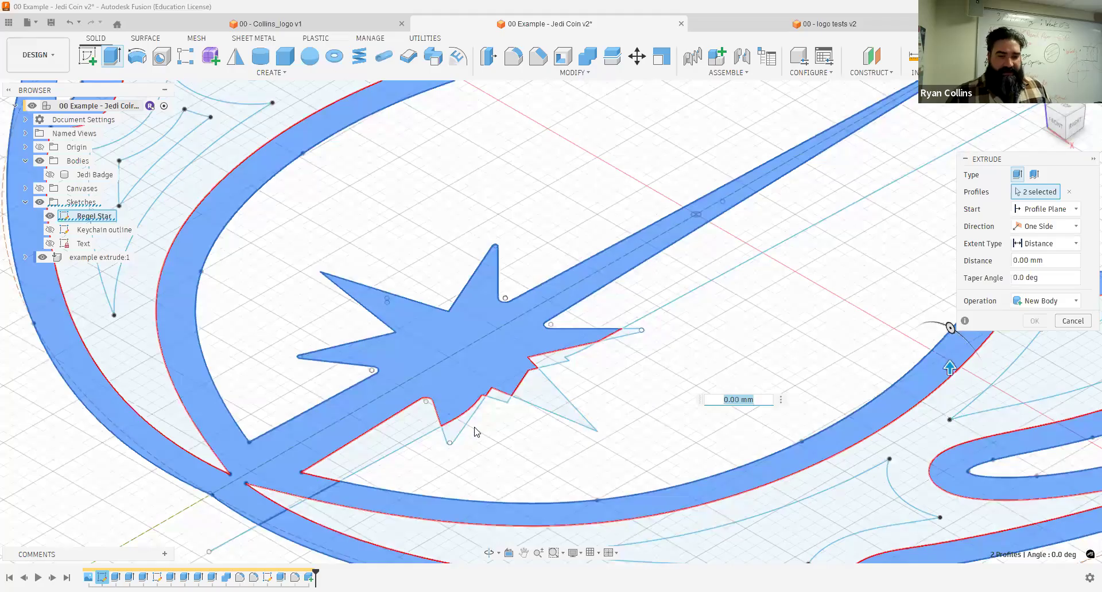
pyautogui.scroll(1, 505, 458)
pyautogui.scroll(-1, 505, 458)
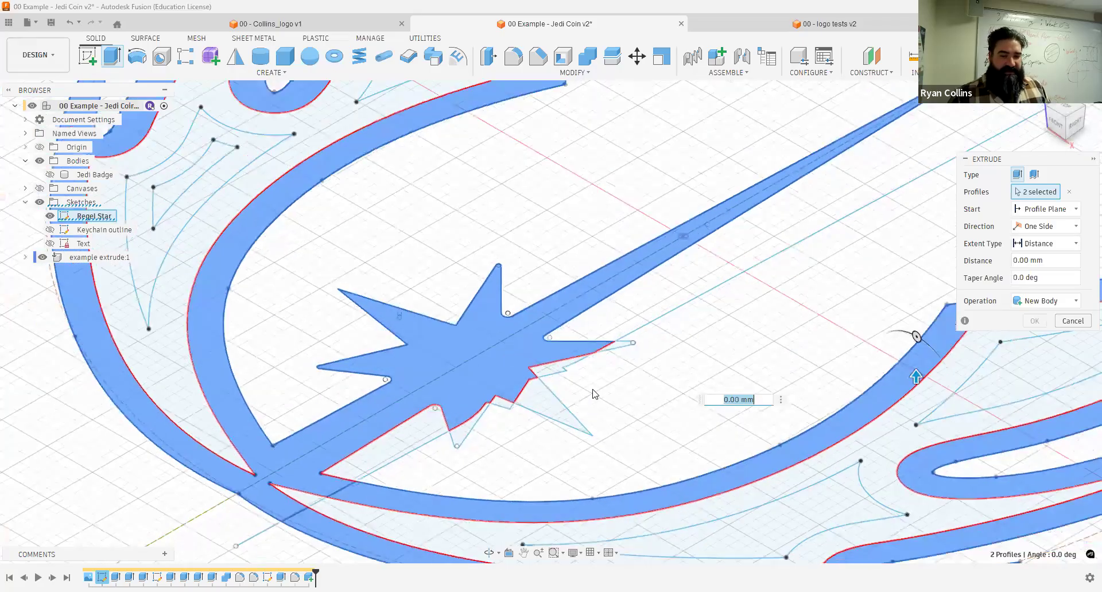
pyautogui.click(546, 411)
pyautogui.click(468, 433)
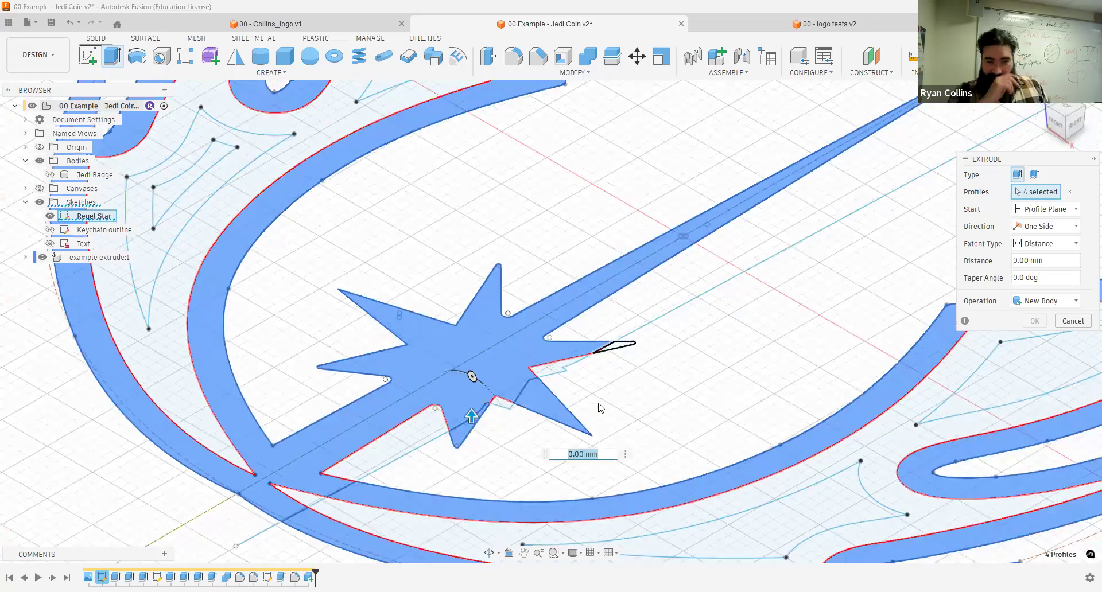
pyautogui.click(616, 346)
pyautogui.scroll(-3, 598, 408)
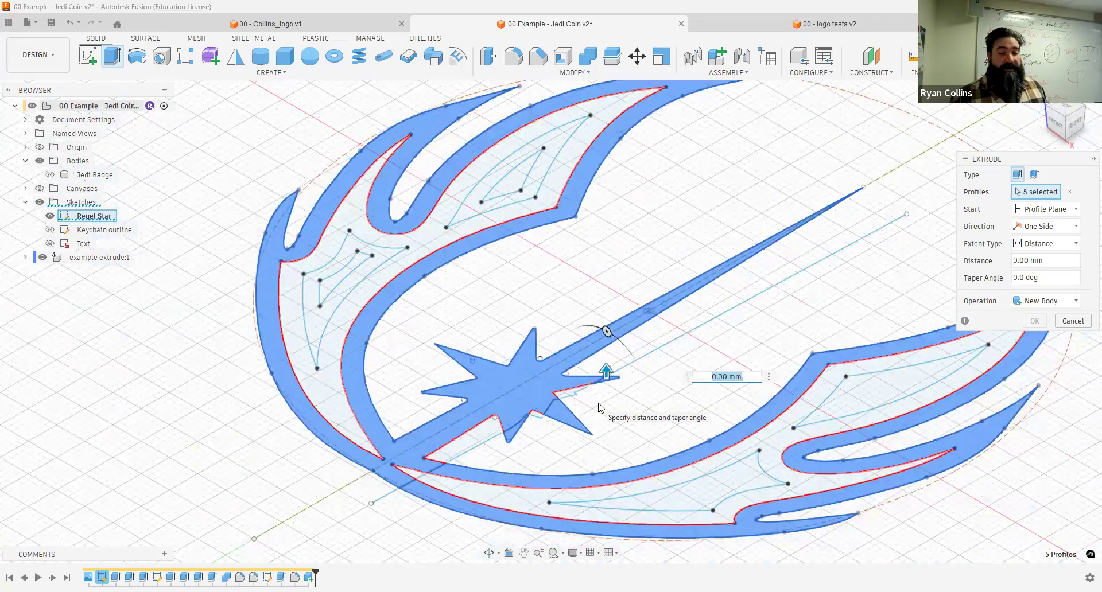
# Step: Add the remaining inner profiles of the first wing to the extrusion selection
pyautogui.scroll(-3, 604, 376)
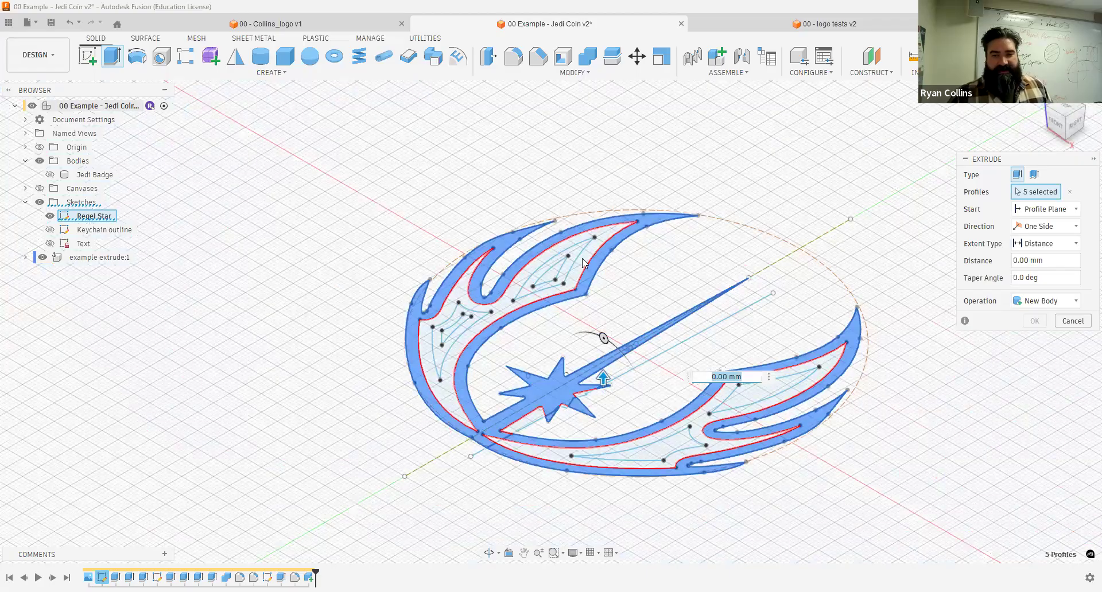
pyautogui.click(540, 279)
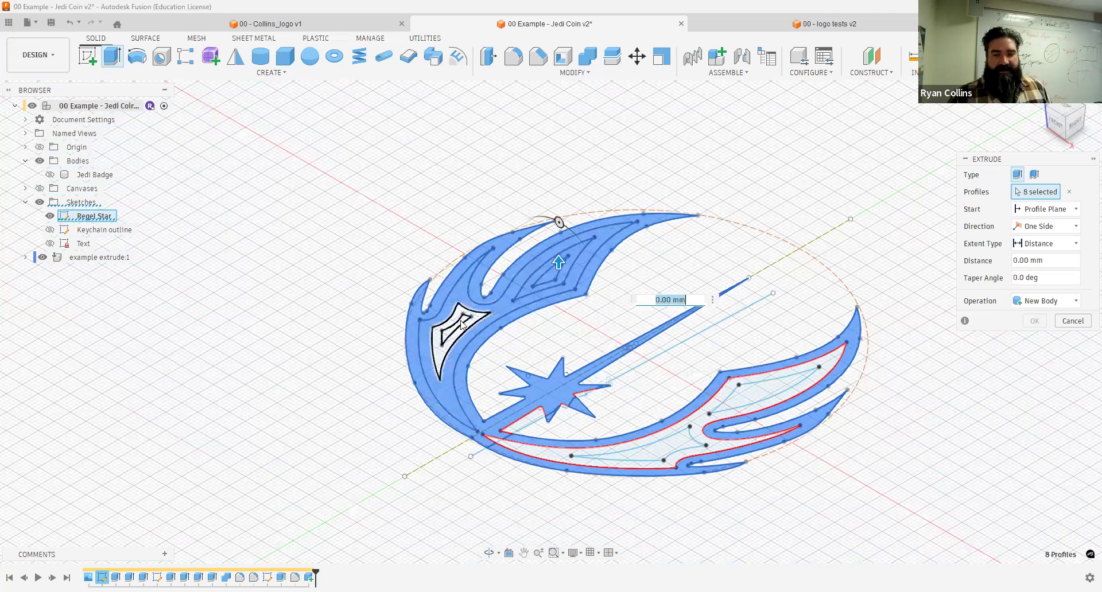
pyautogui.click(463, 324)
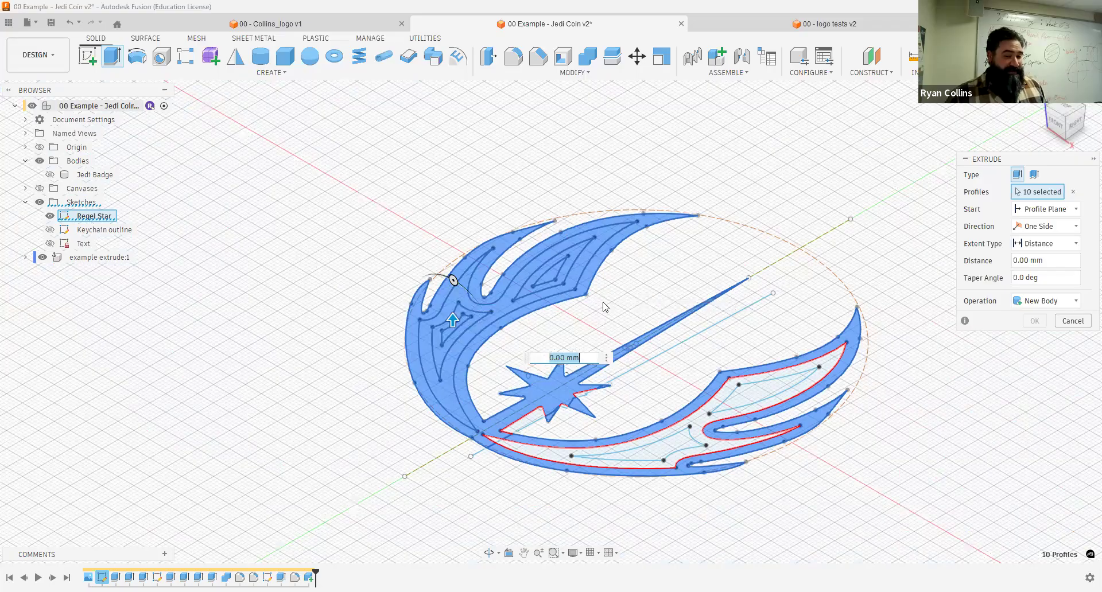
pyautogui.moveTo(670, 396); pyautogui.dragTo(492, 328, button='middle')
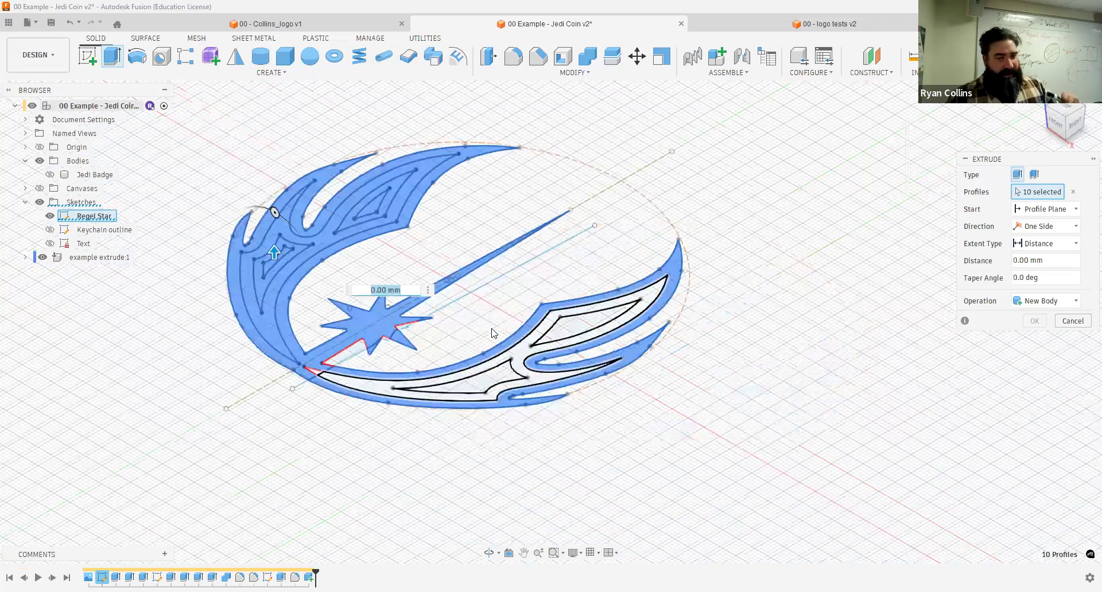
# Step: Try to window-select the sketch profiles from the front view, and clear the profile selection
pyautogui.click(1055, 124)
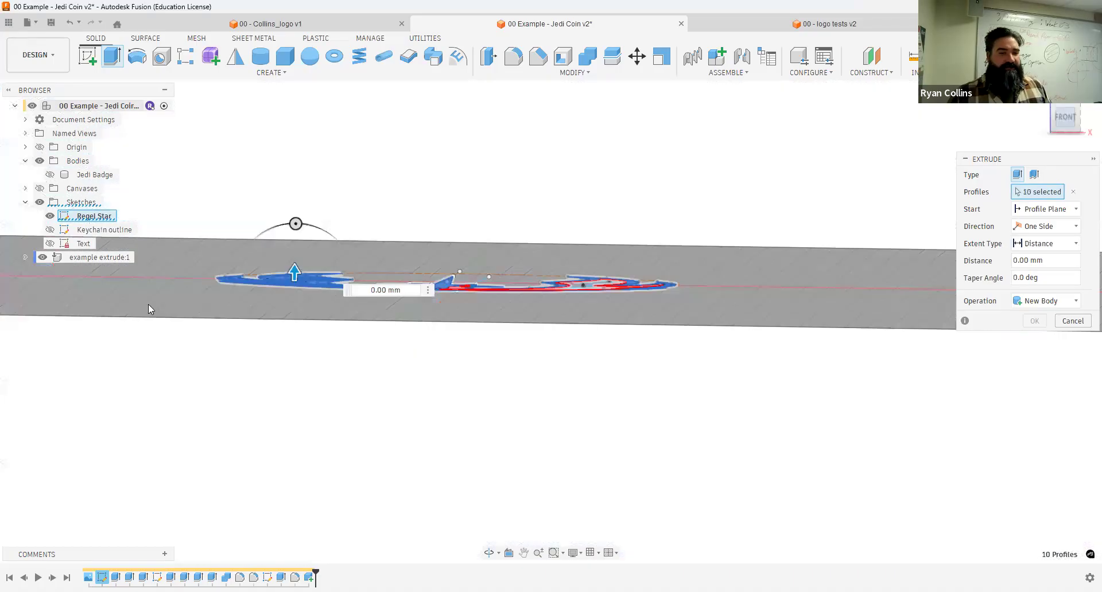
pyautogui.moveTo(186, 241)
pyautogui.mouseDown()
pyautogui.moveTo(527, 339)
pyautogui.moveTo(800, 324)
pyautogui.mouseUp()
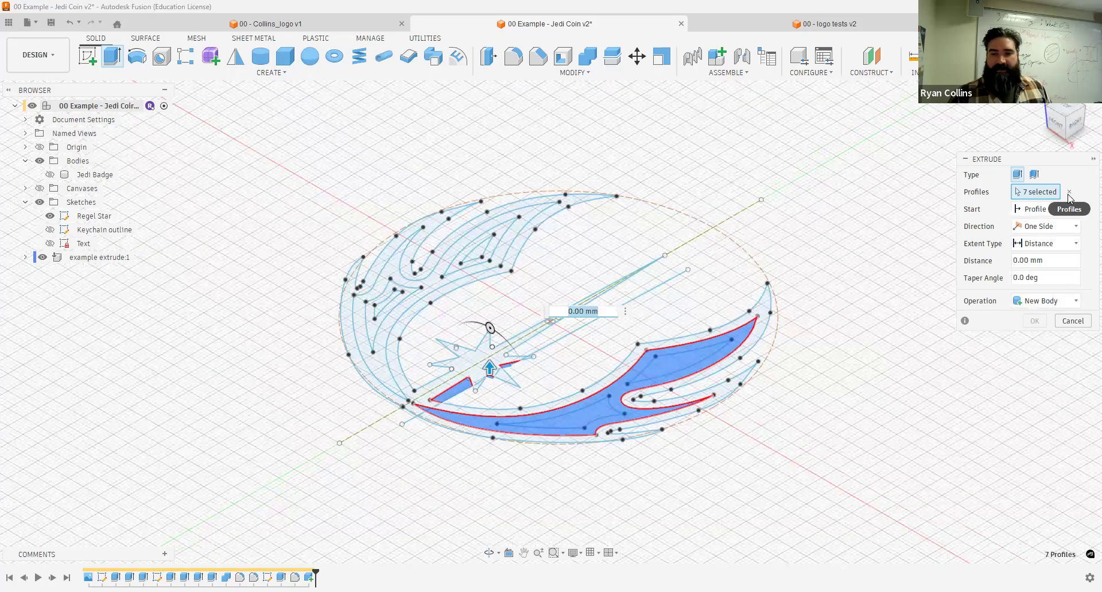
pyautogui.click(1055, 126)
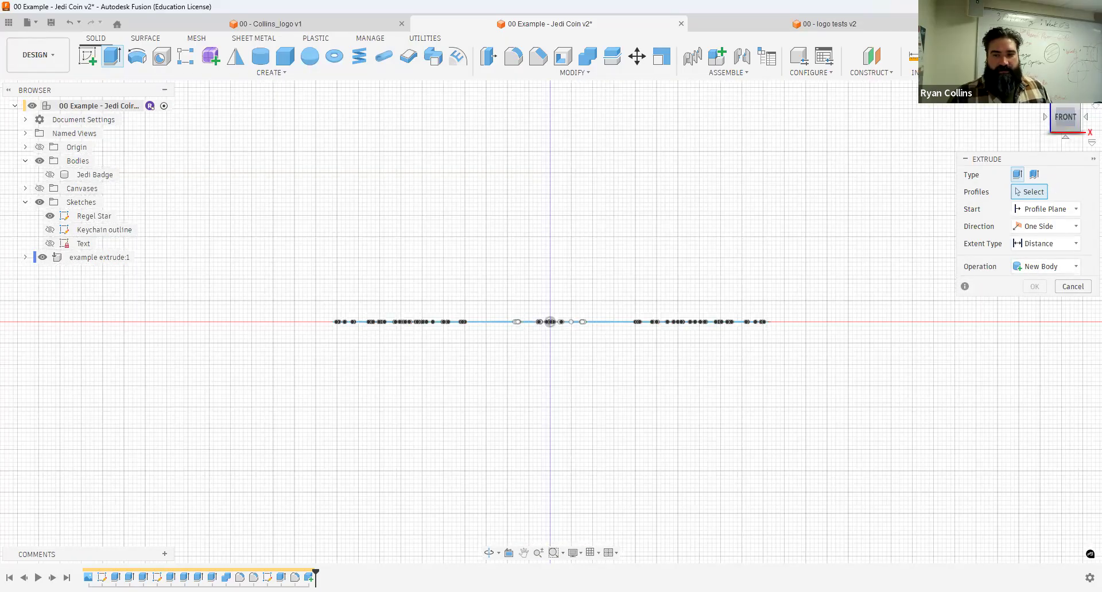
pyautogui.click(1041, 93)
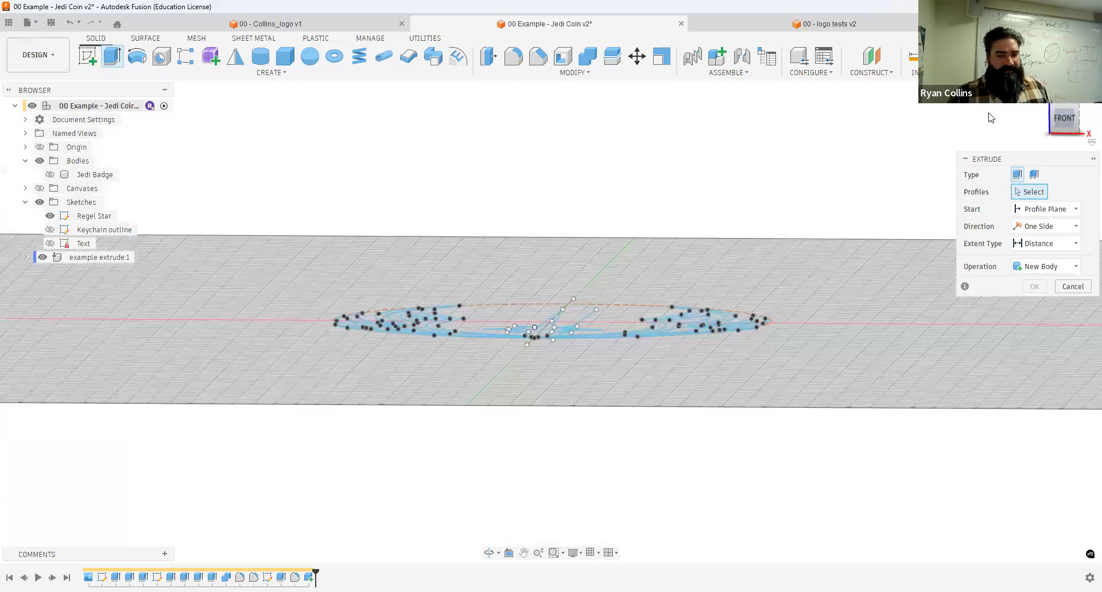
# Step: Window-select all wing and star profiles of the Regel Star sketch and extrude them 3 mm as a new body
pyautogui.moveTo(225, 112)
pyautogui.mouseDown()
pyautogui.moveTo(307, 256)
pyautogui.moveTo(902, 548)
pyautogui.mouseUp()
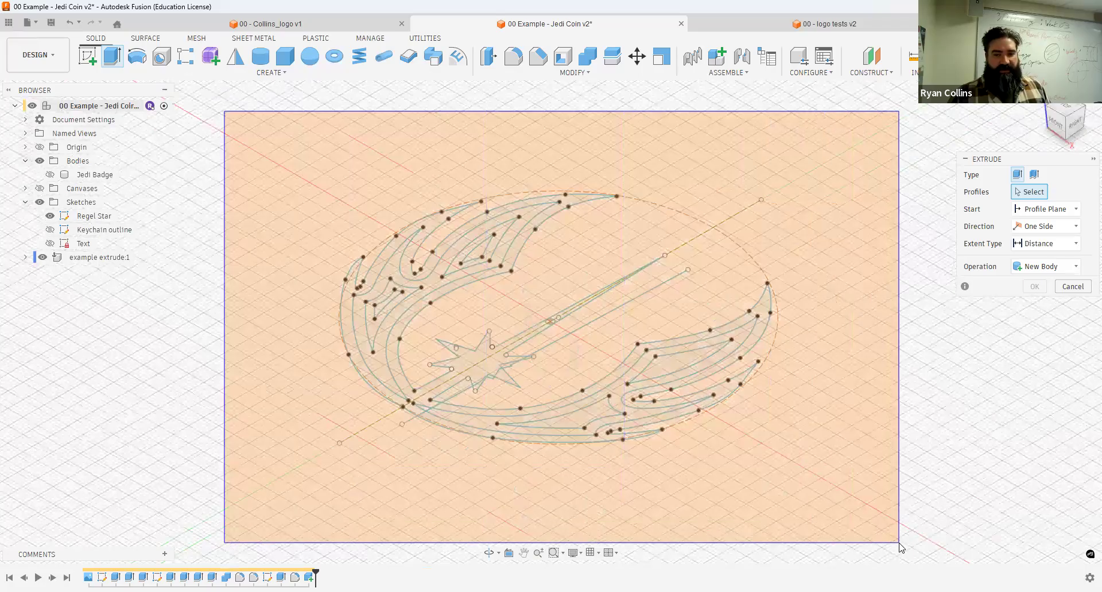
pyautogui.moveTo(881, 513); pyautogui.dragTo(883, 515)
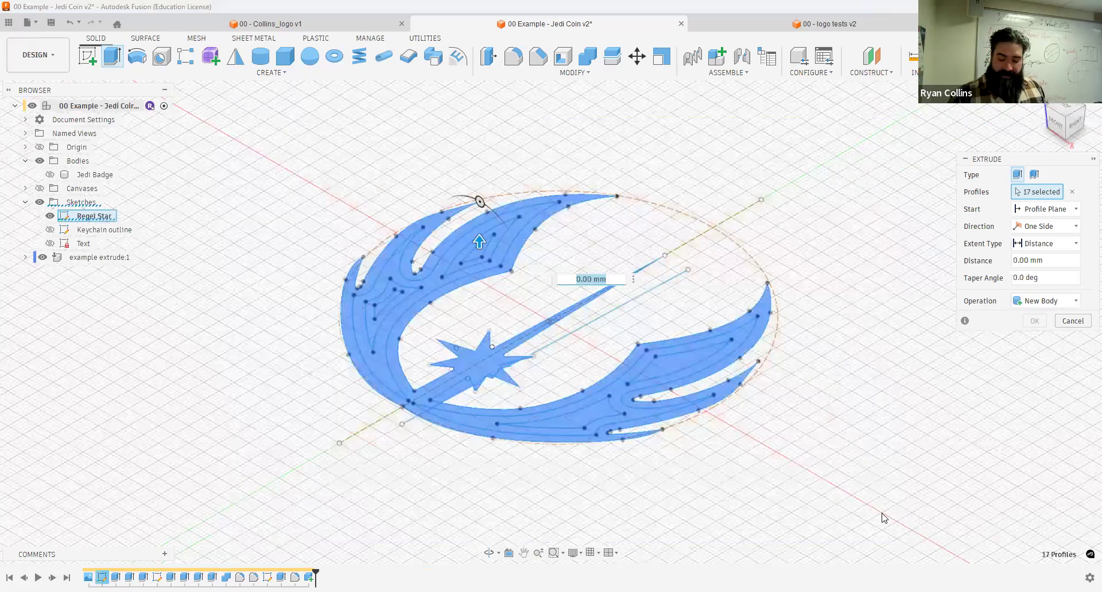
pyautogui.write('3')
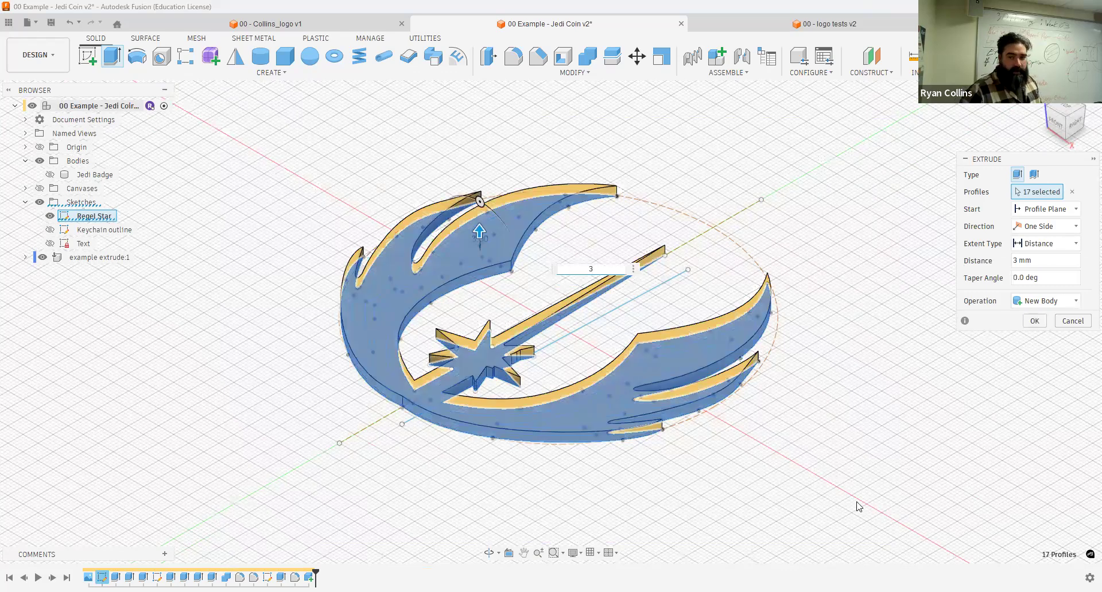
pyautogui.click(1033, 321)
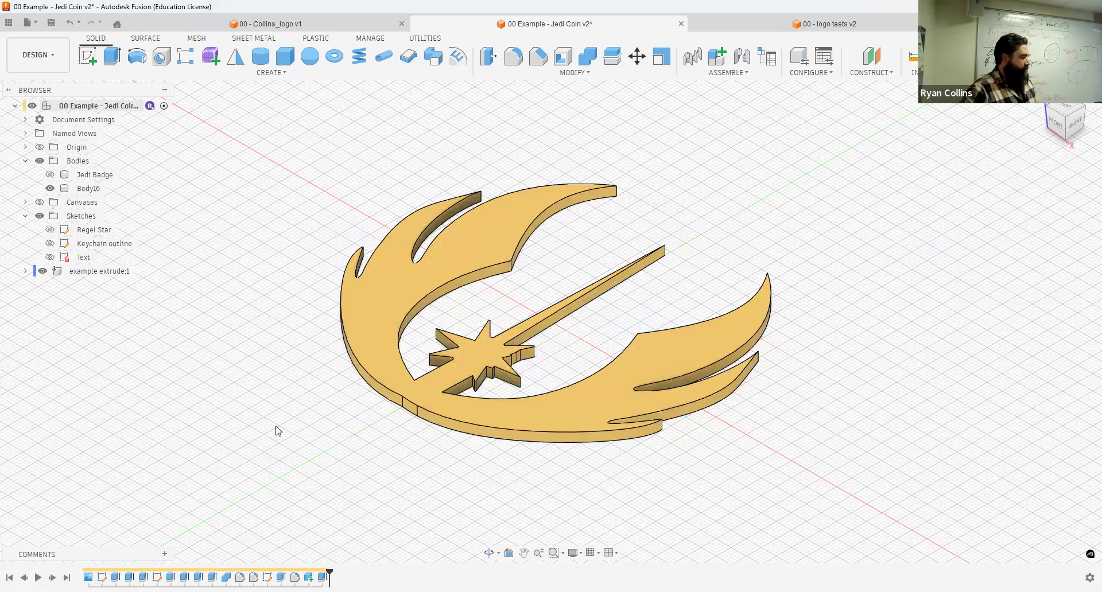
# Step: Show the Regel Star sketch and start an extrusion of both wings' inner groove profiles, toggling Body16's visibility to reach them
pyautogui.click(50, 230)
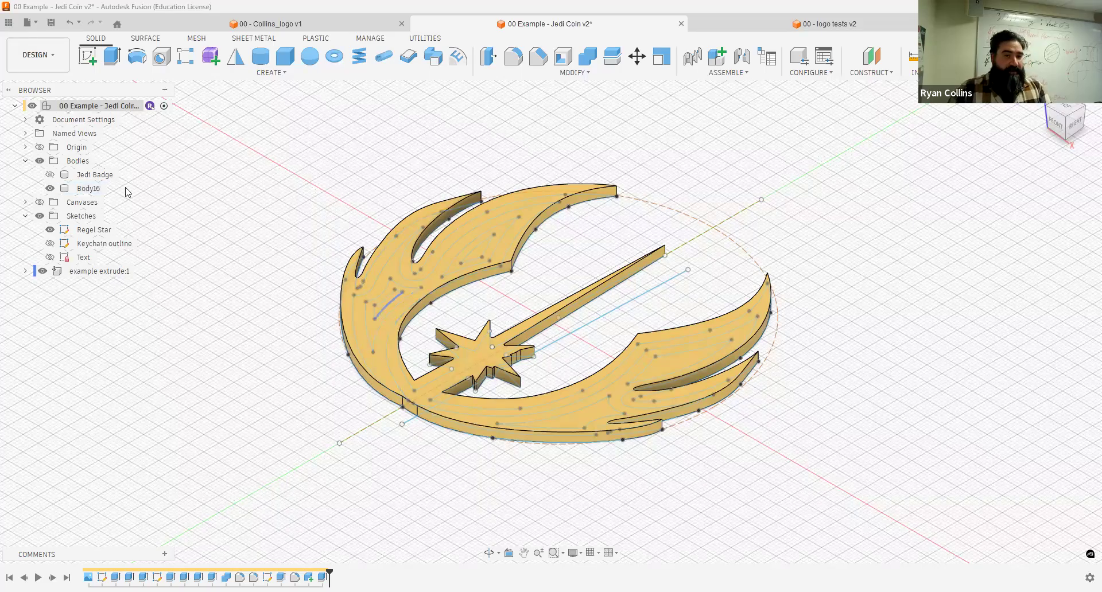
pyautogui.click(113, 57)
pyautogui.keyDown('shift'); pyautogui.moveTo(277, 290); pyautogui.dragTo(391, 292, button='middle'); pyautogui.keyUp('shift')
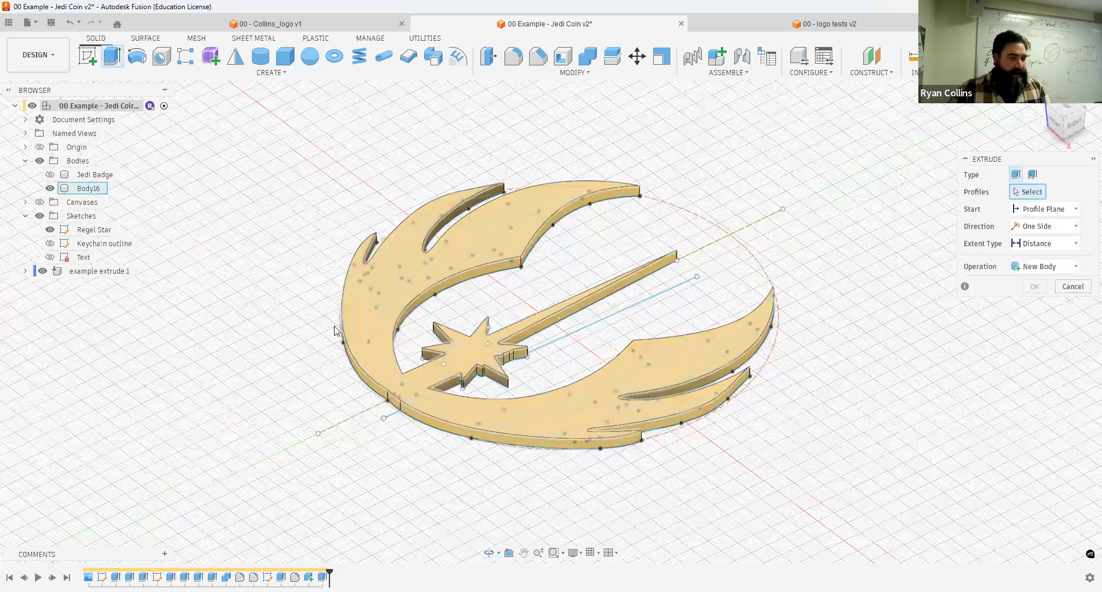
pyautogui.keyDown('shift'); pyautogui.moveTo(291, 352); pyautogui.dragTo(294, 367, button='middle'); pyautogui.keyUp('shift')
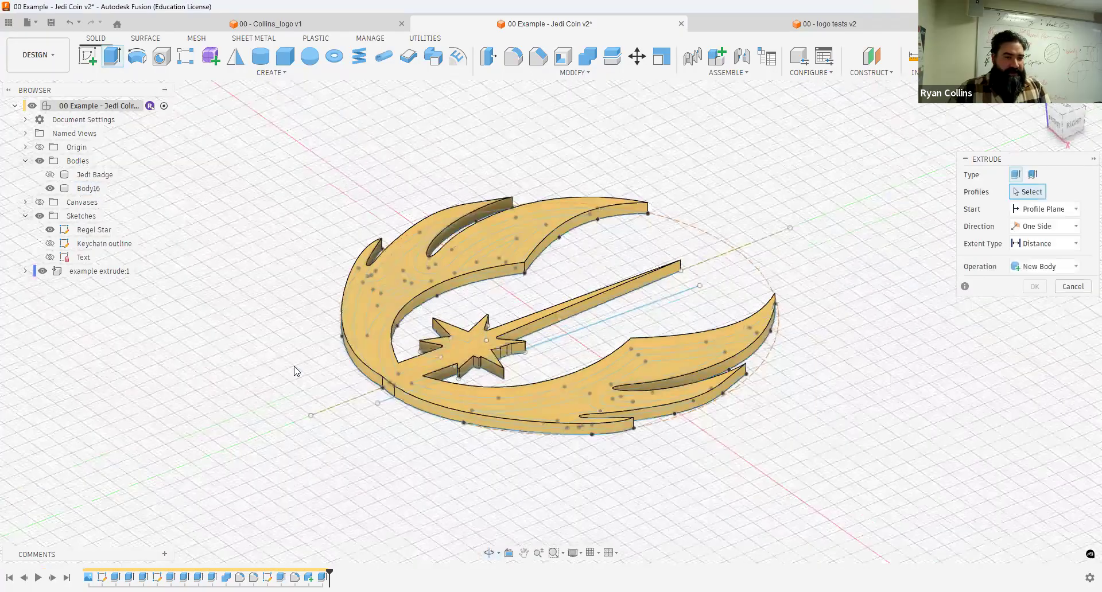
pyautogui.click(50, 189)
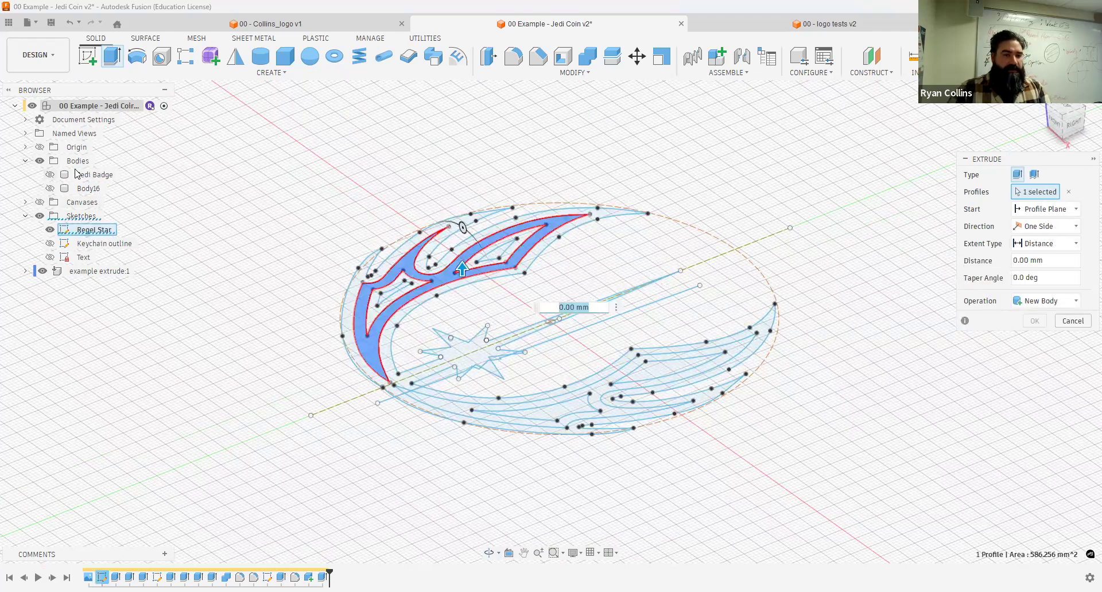
pyautogui.click(50, 174)
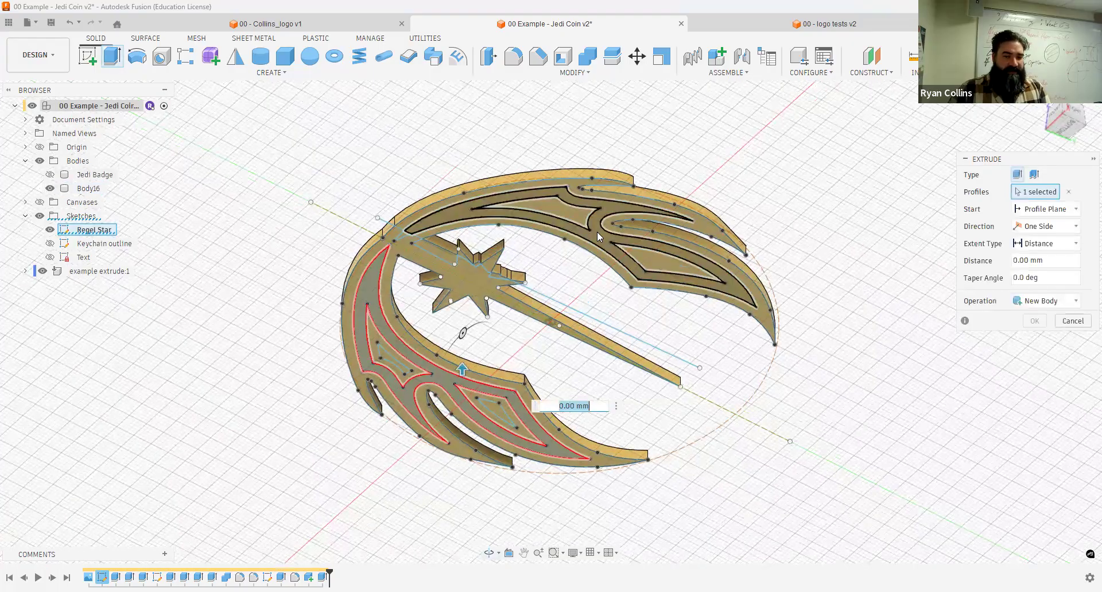
pyautogui.click(597, 232)
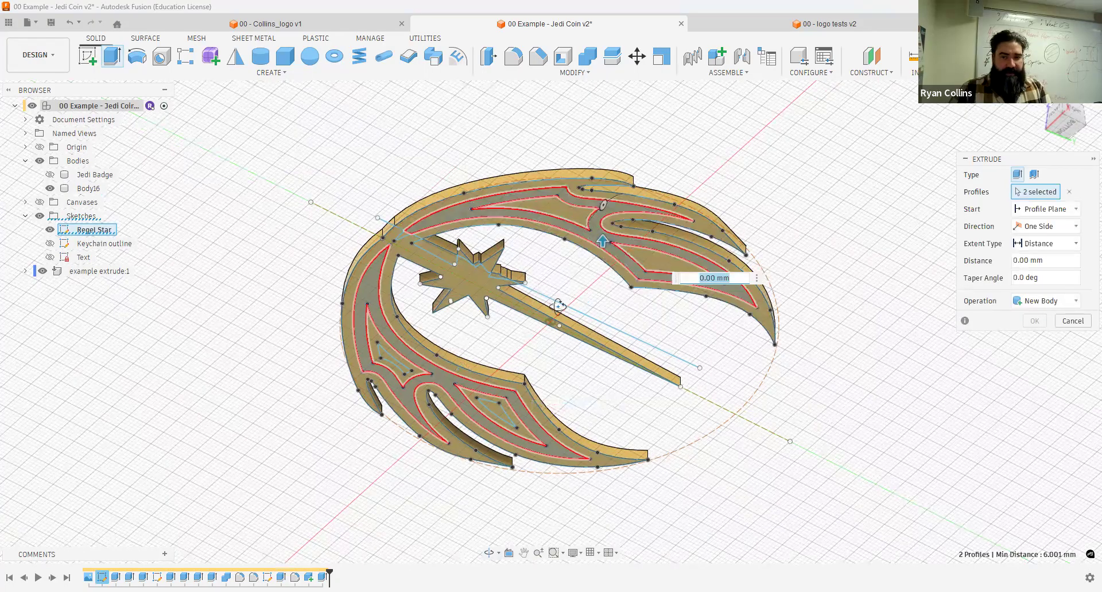
# Step: Cut the selected groove profiles of both wings 4 mm through the emblem body
pyautogui.keyDown('shift'); pyautogui.moveTo(558, 307); pyautogui.dragTo(561, 381, button='middle'); pyautogui.keyUp('shift')
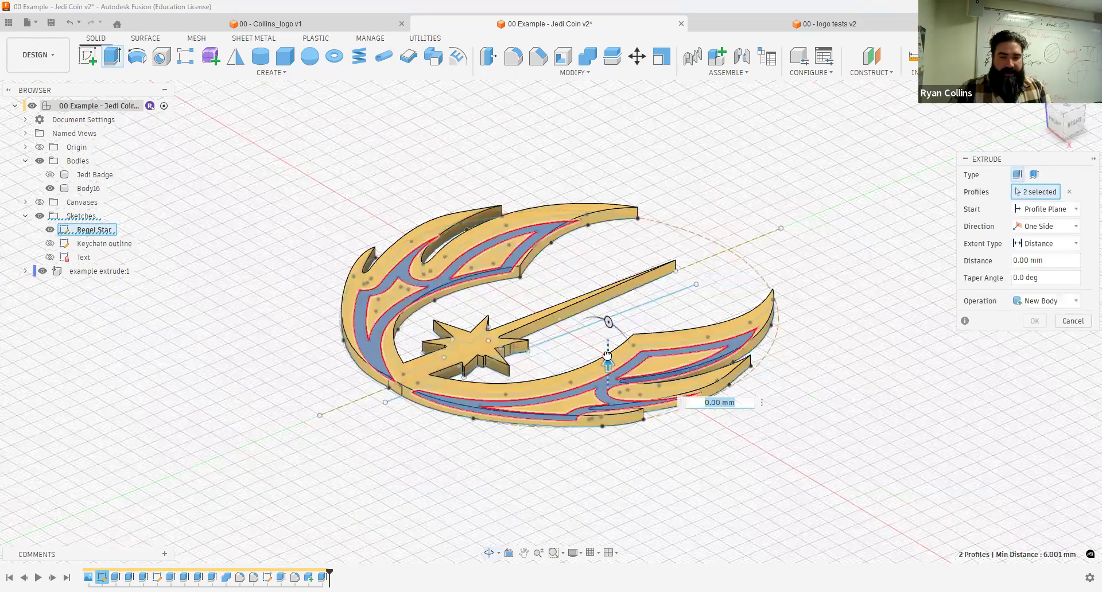
pyautogui.write('4')
pyautogui.press('Return')
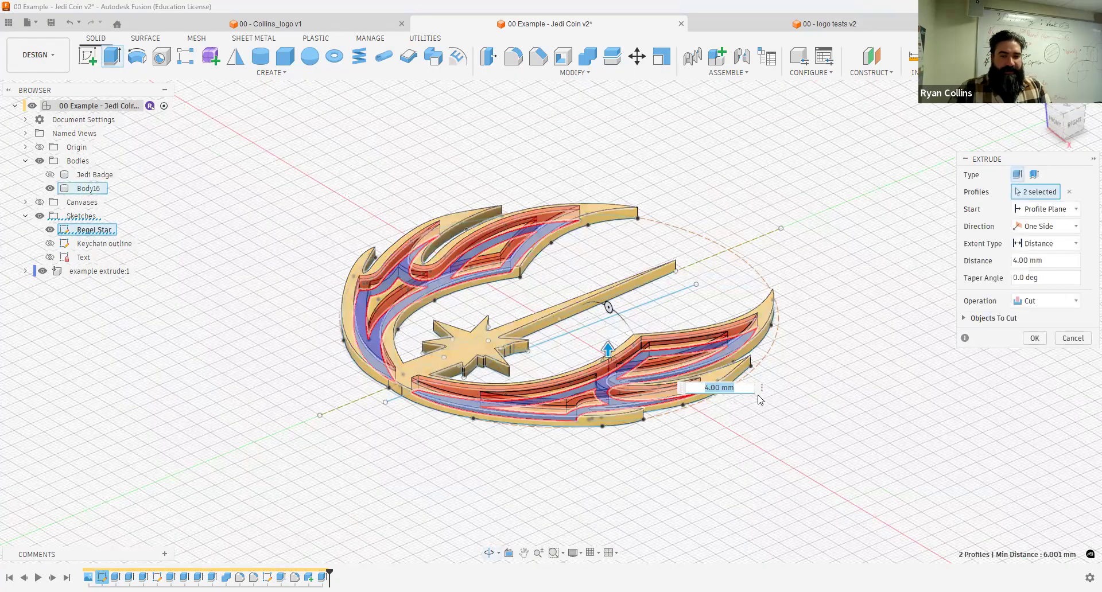
pyautogui.keyDown('shift'); pyautogui.moveTo(715, 450); pyautogui.dragTo(707, 410, button='middle'); pyautogui.keyUp('shift')
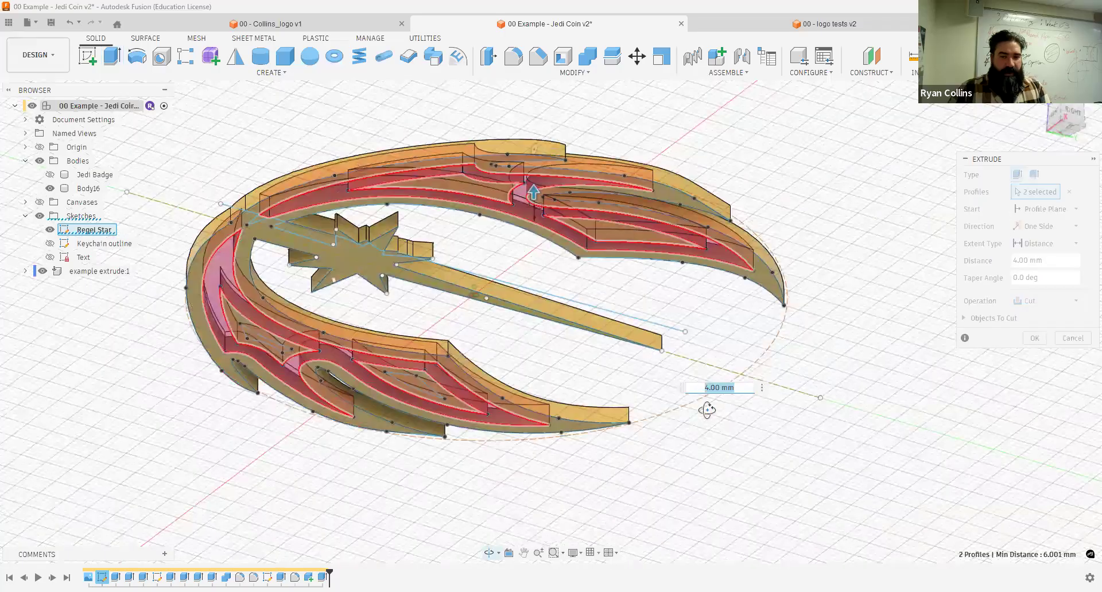
pyautogui.keyDown('shift'); pyautogui.moveTo(709, 452); pyautogui.dragTo(831, 417, button='middle'); pyautogui.keyUp('shift')
pyautogui.keyDown('shift'); pyautogui.moveTo(915, 386); pyautogui.dragTo(825, 330, button='middle'); pyautogui.keyUp('shift')
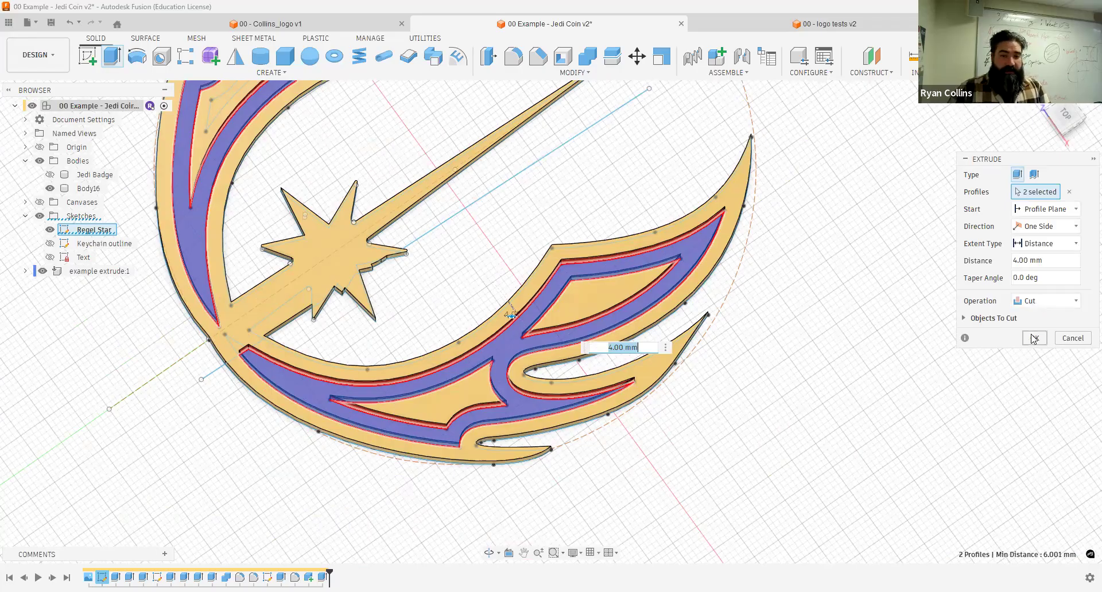
pyautogui.press('Return')
pyautogui.scroll(-3, 833, 403)
pyautogui.keyDown('shift'); pyautogui.moveTo(834, 404); pyautogui.dragTo(864, 374, button='middle'); pyautogui.keyUp('shift')
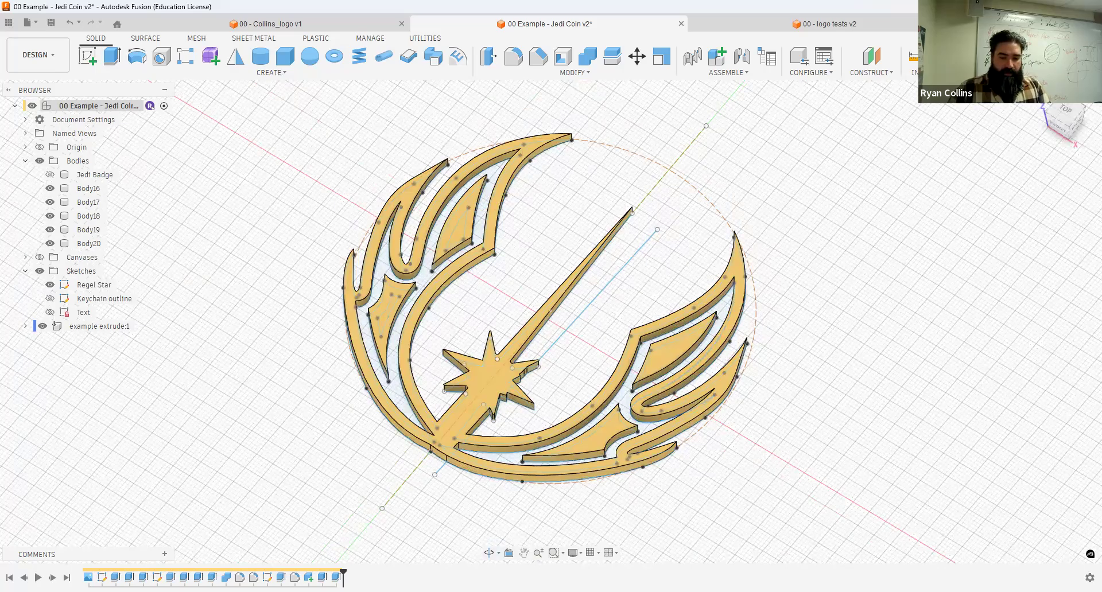
# Step: Edit the wing groove extrusion and change its operation to Join
pyautogui.rightClick(338, 577)
pyautogui.click(376, 457)
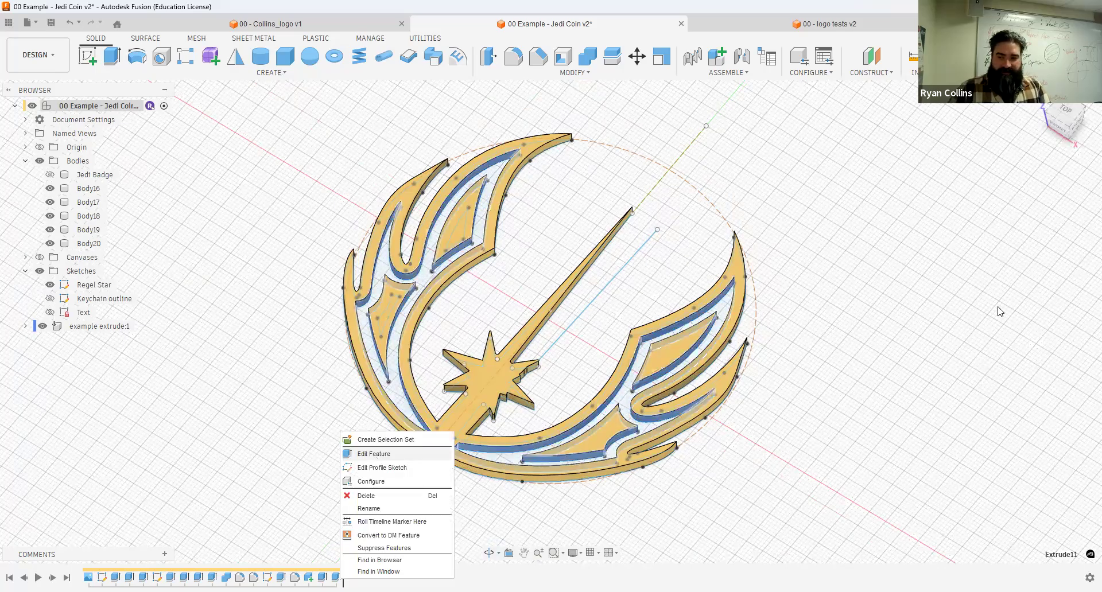
pyautogui.click(1017, 302)
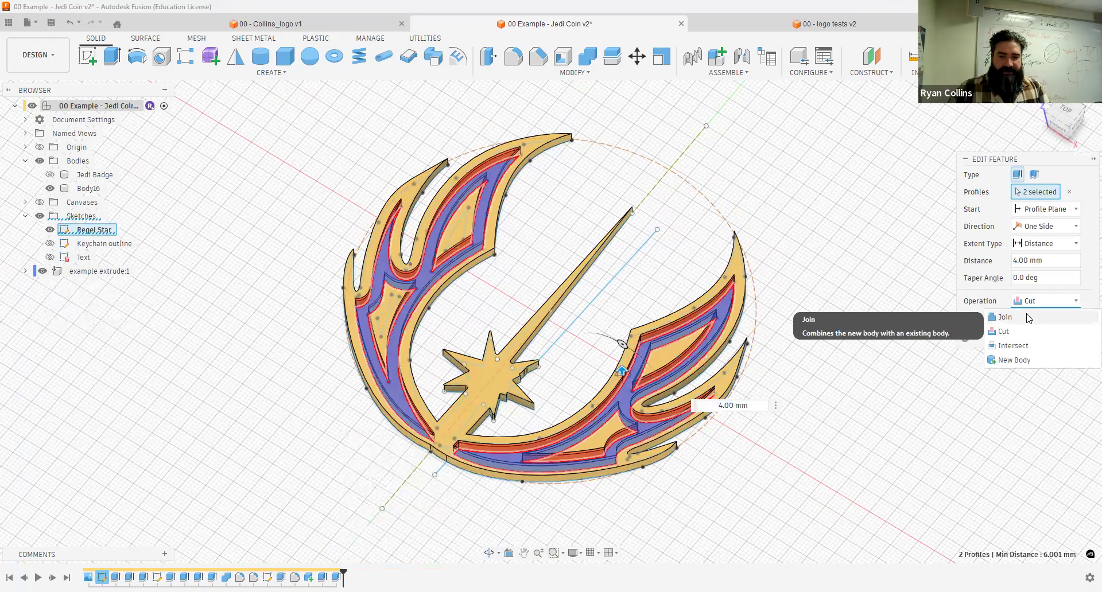
pyautogui.click(1036, 320)
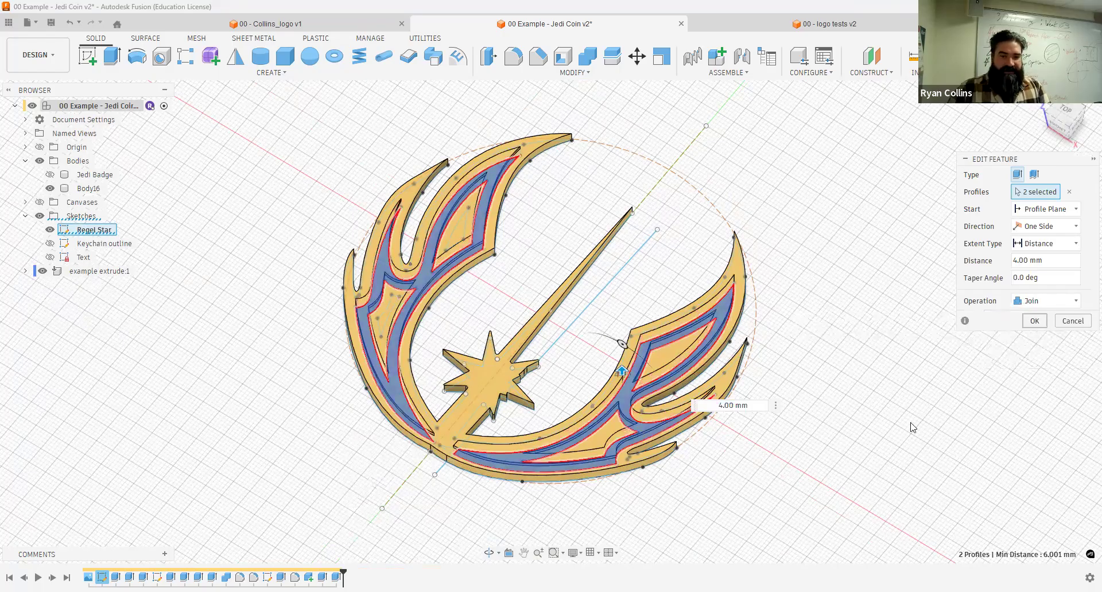
pyautogui.keyDown('shift'); pyautogui.moveTo(886, 389); pyautogui.dragTo(680, 365, button='middle'); pyautogui.keyUp('shift')
pyautogui.press('Return')
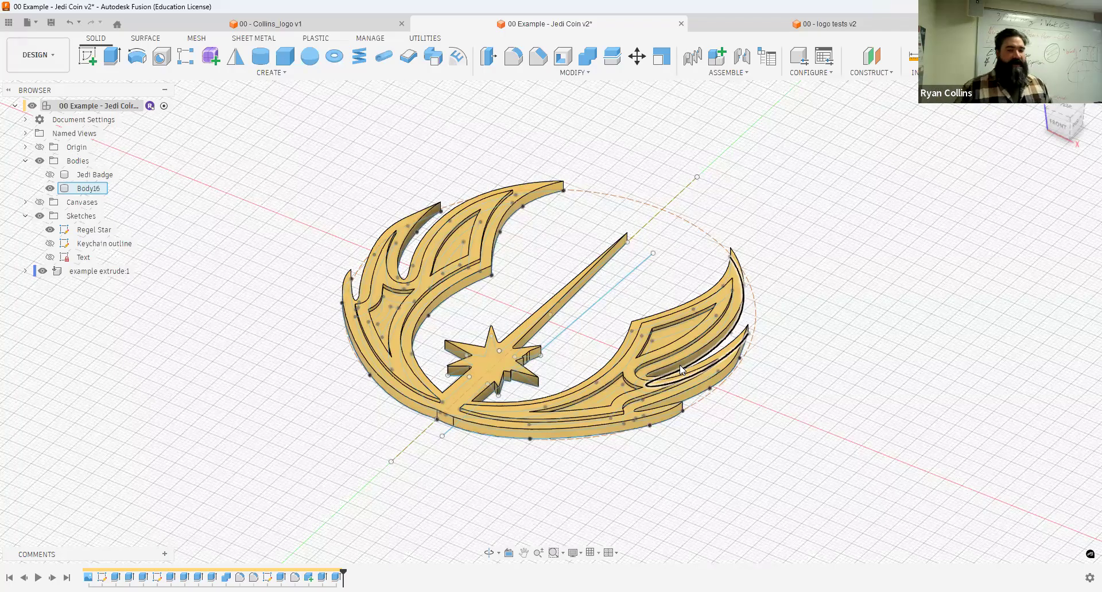
# Step: Show the Keychain outline sketch, and set the wing groove extrusion's operation to Cut
pyautogui.click(50, 244)
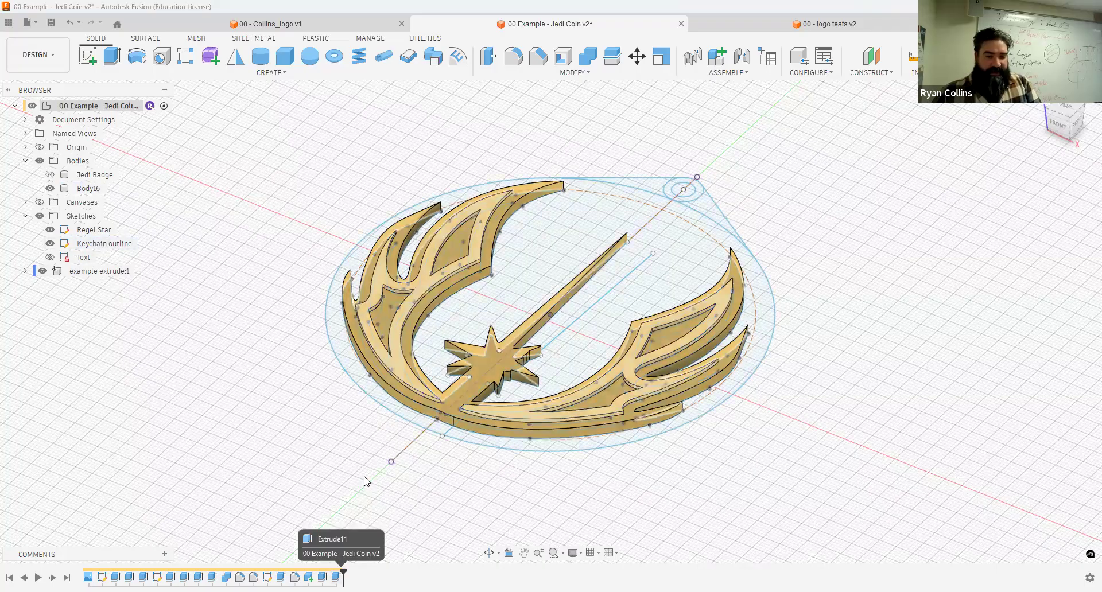
pyautogui.rightClick(337, 577)
pyautogui.click(370, 460)
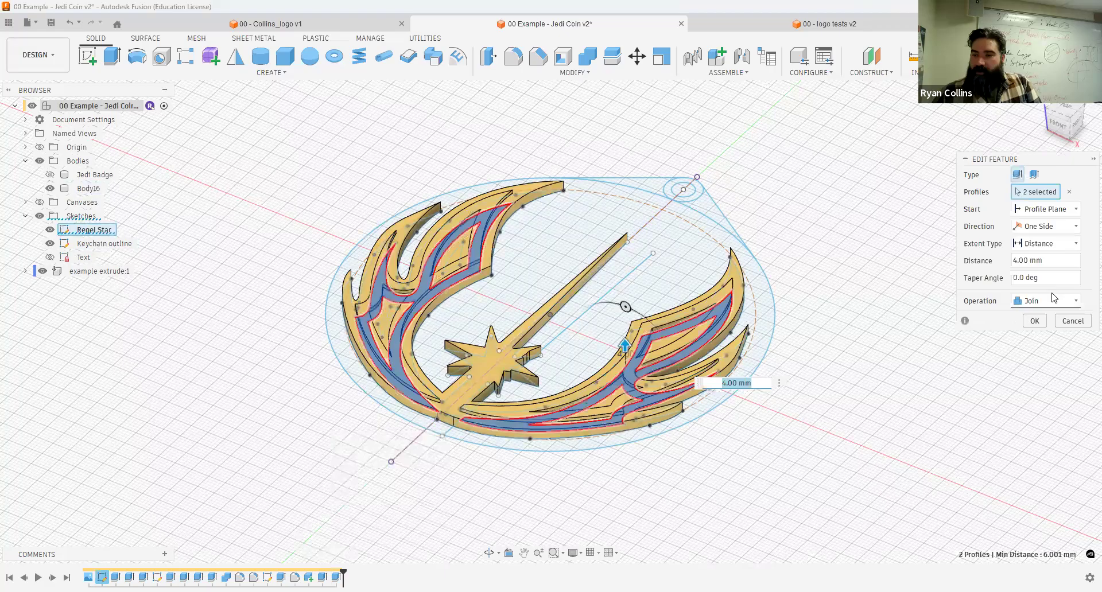
pyautogui.click(1054, 299)
pyautogui.click(1019, 326)
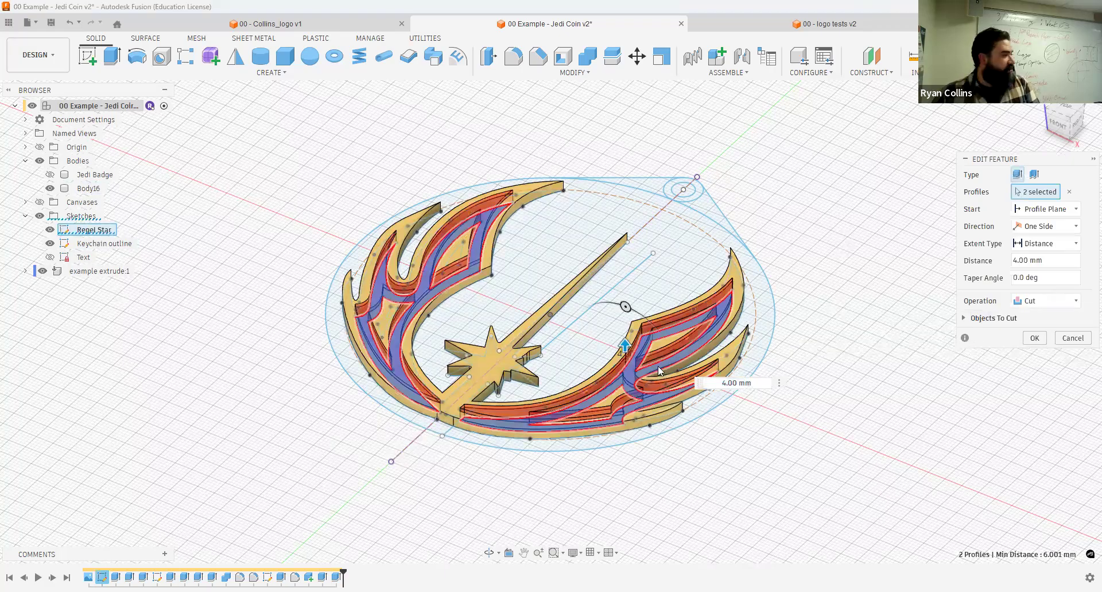
pyautogui.press('Return')
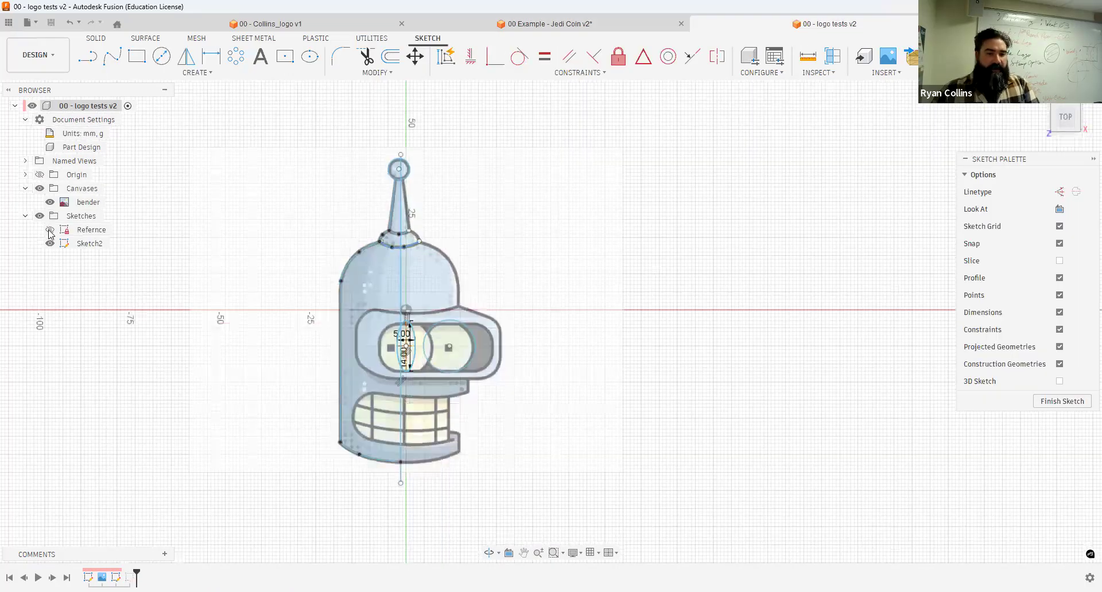
# Step: Switch to the logo tests v2 document and toggle the visibility of the Refernce sketch
pyautogui.click(49, 230)
pyautogui.click(49, 231)
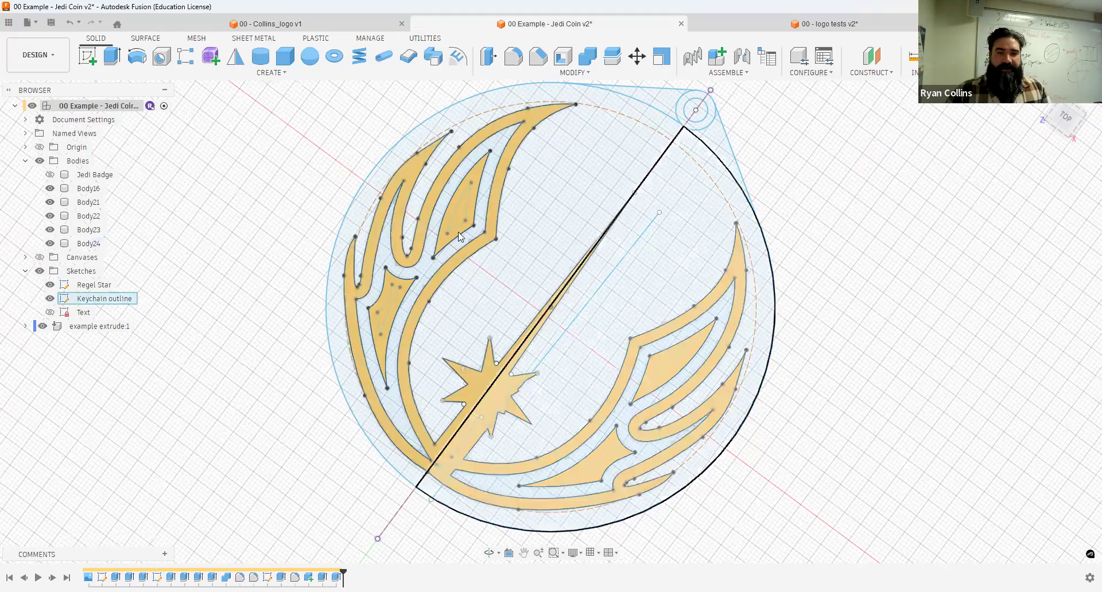
# Step: Start an extrusion, hide the bodies and the Regel Star sketch, and select both halves of the Keychain outline circle as profiles
pyautogui.click(112, 57)
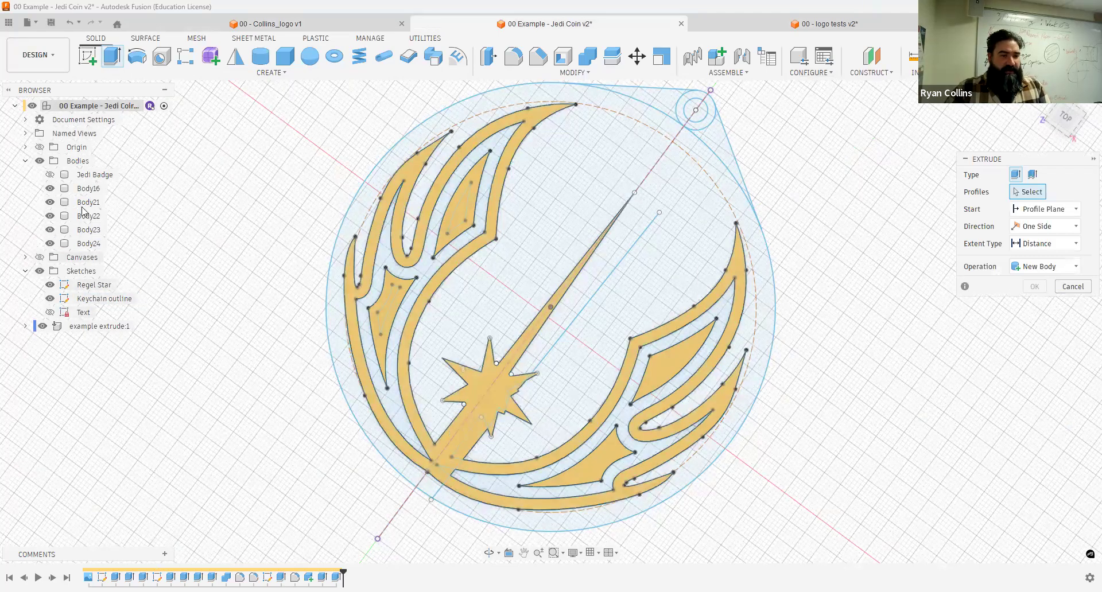
pyautogui.click(40, 161)
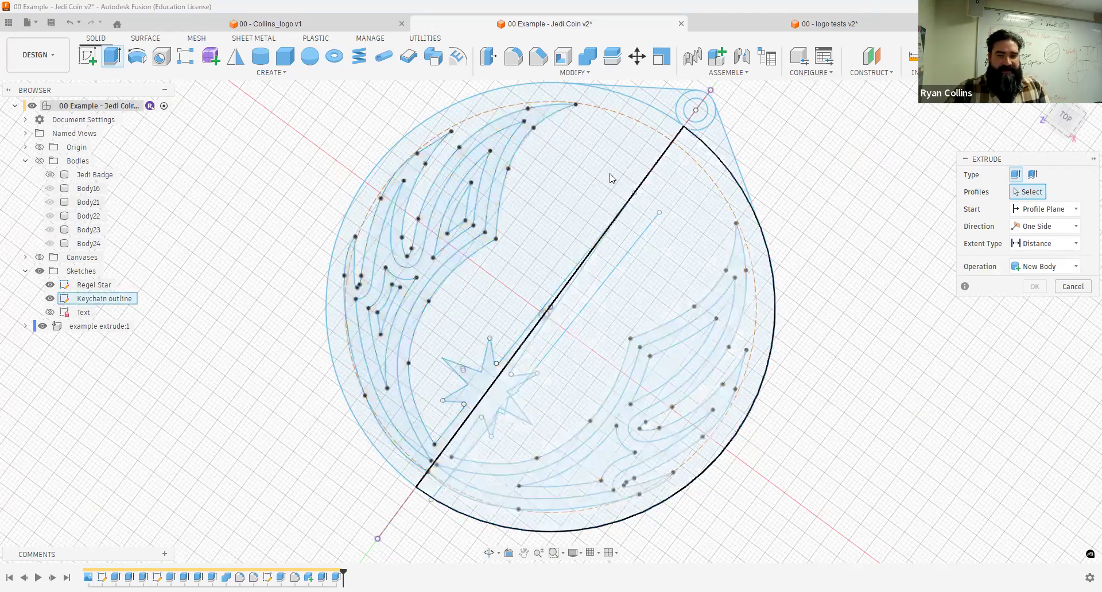
pyautogui.click(50, 285)
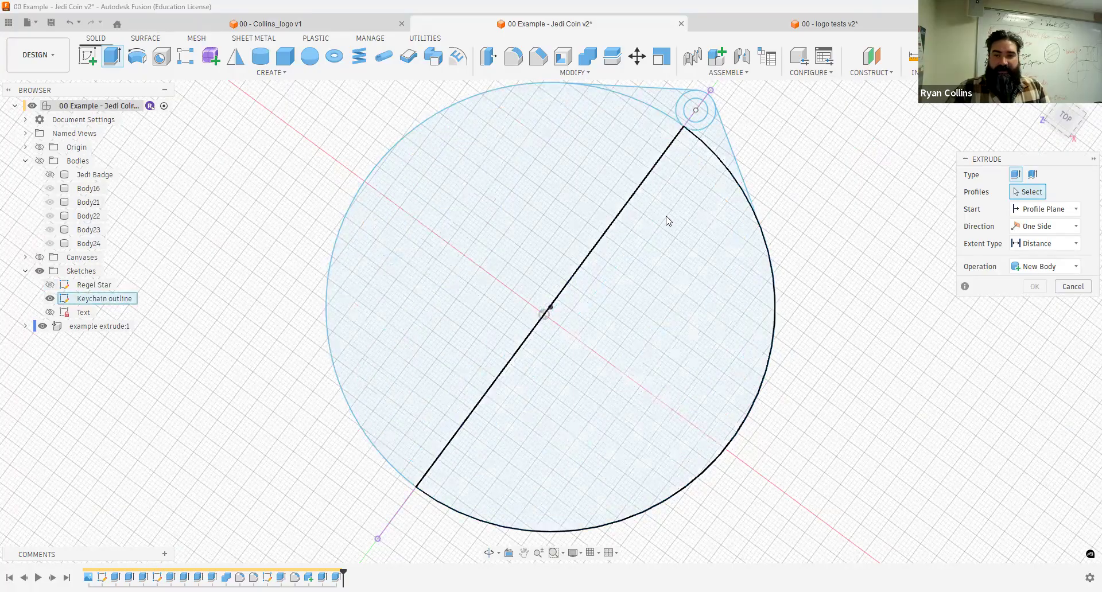
pyautogui.click(721, 149)
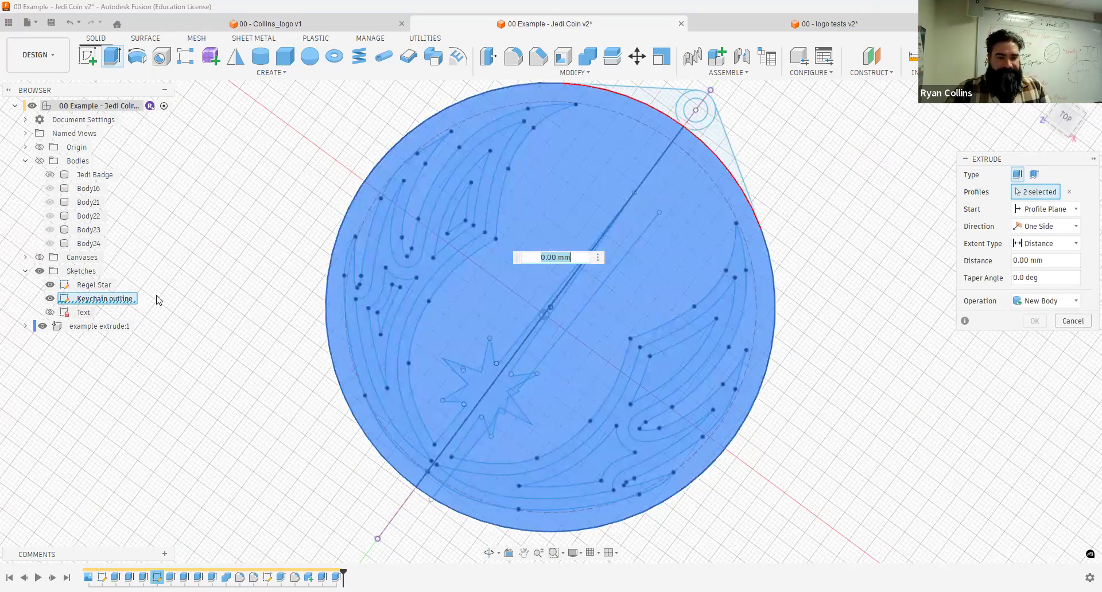
# Step: Show the bodies again and extrude the selected circle profiles -2 mm as a new body
pyautogui.keyDown('shift'); pyautogui.moveTo(933, 426); pyautogui.dragTo(893, 375, button='middle'); pyautogui.keyUp('shift')
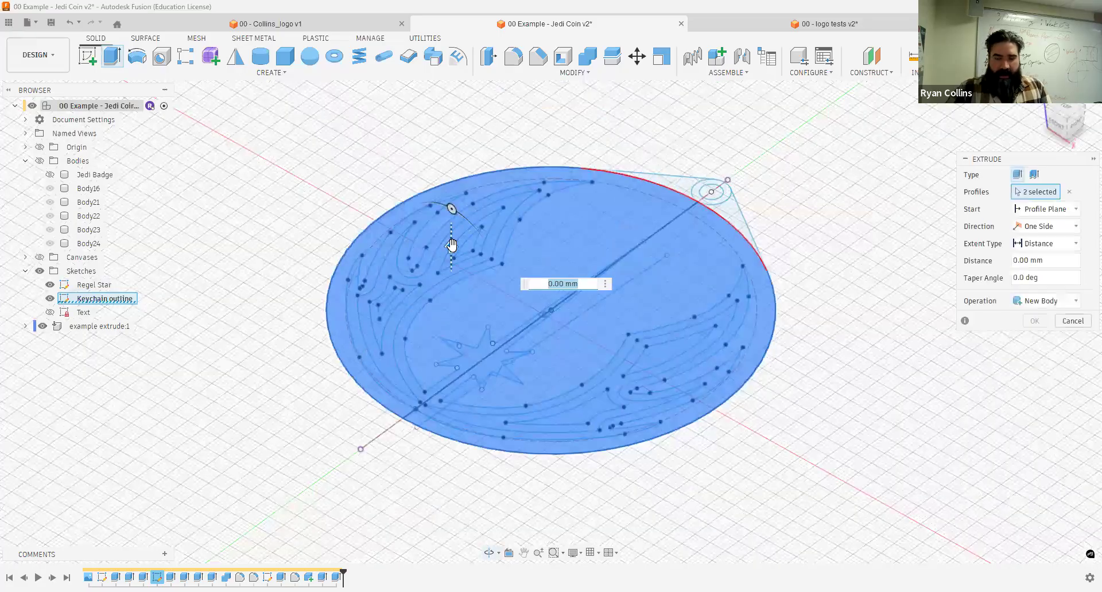
pyautogui.moveTo(453, 247); pyautogui.dragTo(451, 274)
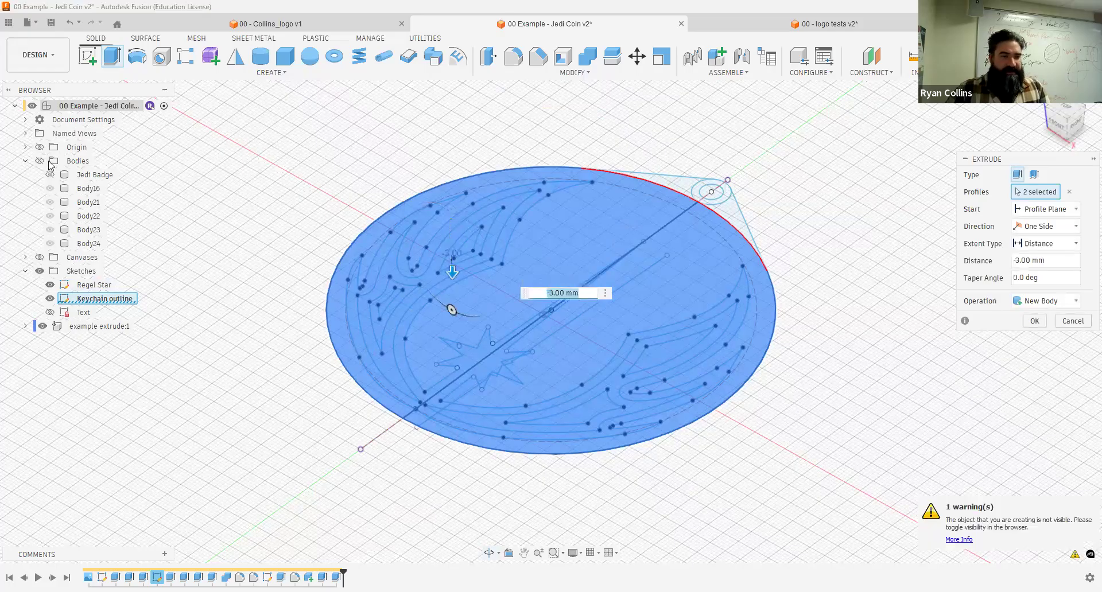
pyautogui.click(40, 160)
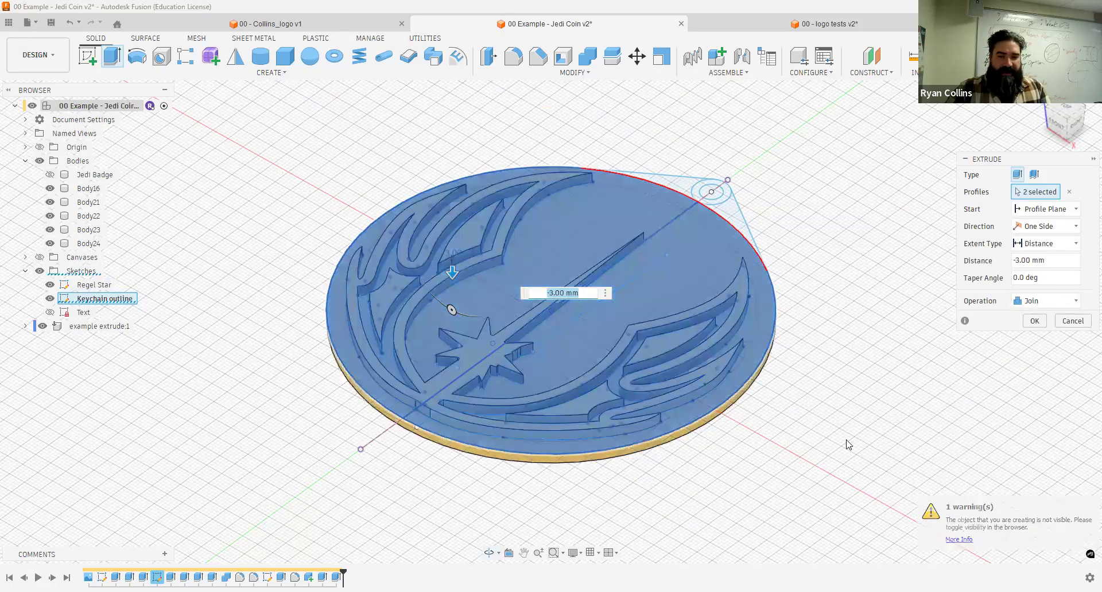
pyautogui.keyDown('shift'); pyautogui.moveTo(846, 438); pyautogui.dragTo(820, 409, button='middle'); pyautogui.keyUp('shift')
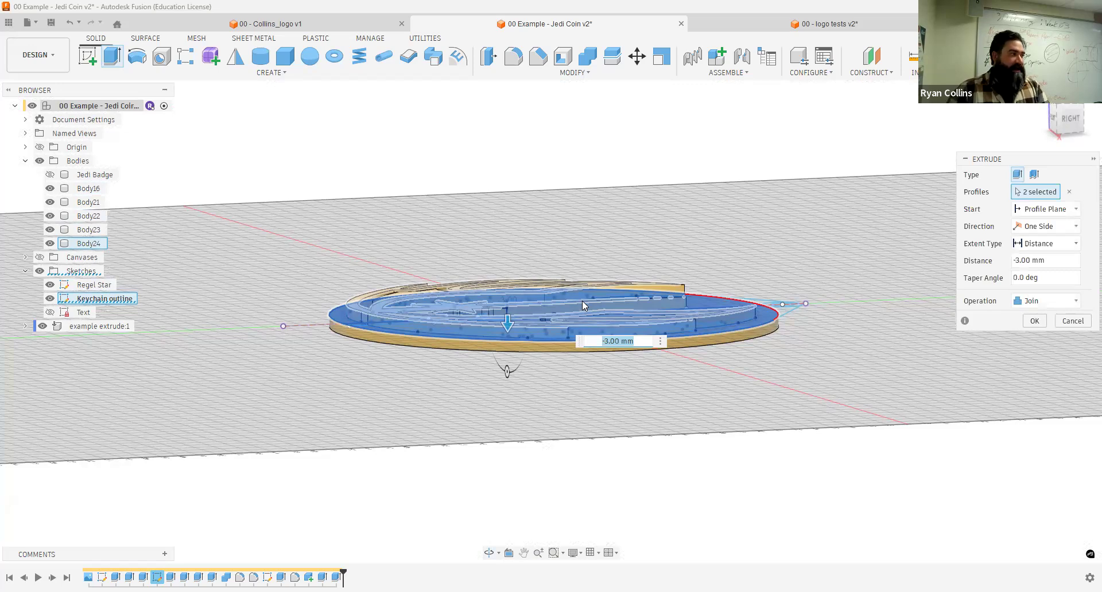
pyautogui.write('-2')
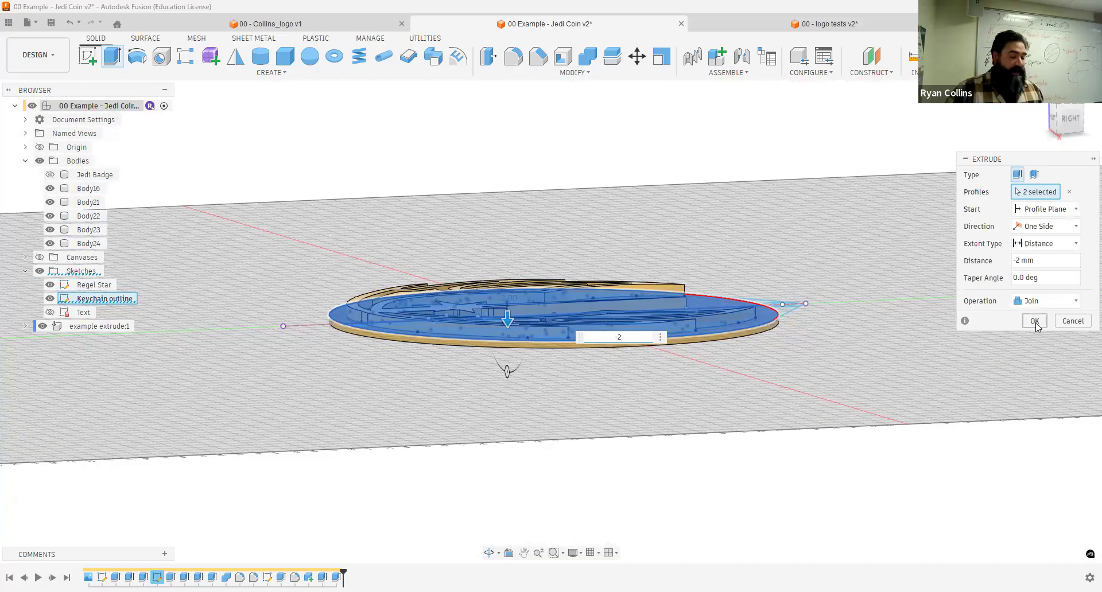
pyautogui.click(1046, 302)
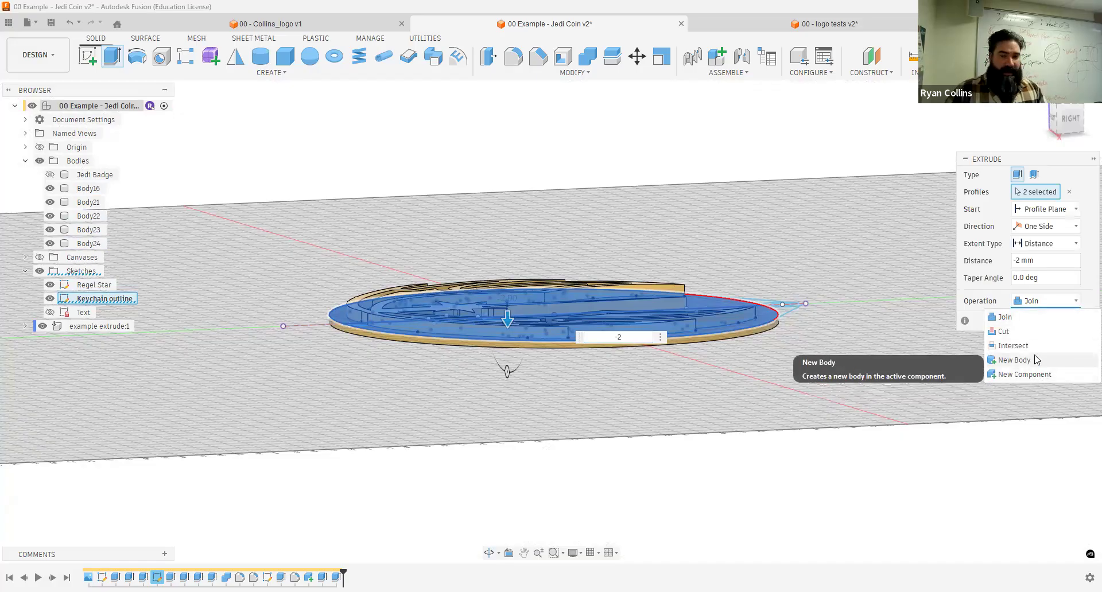
pyautogui.click(1033, 362)
pyautogui.press('Return')
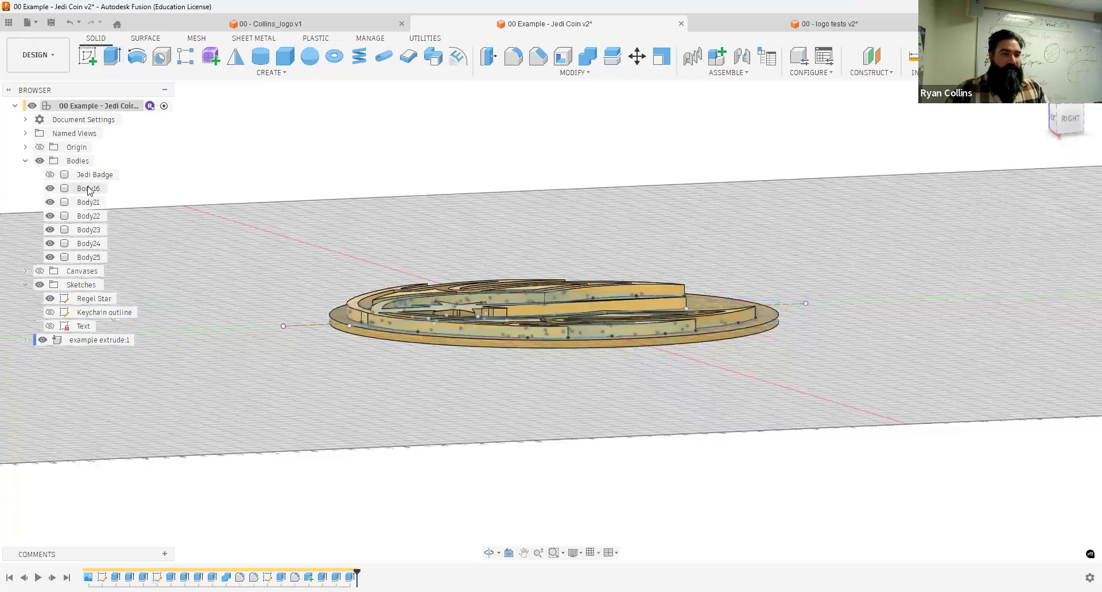
# Step: Highlight Body21 to identify which piece of the coin it represents
pyautogui.click(86, 205)
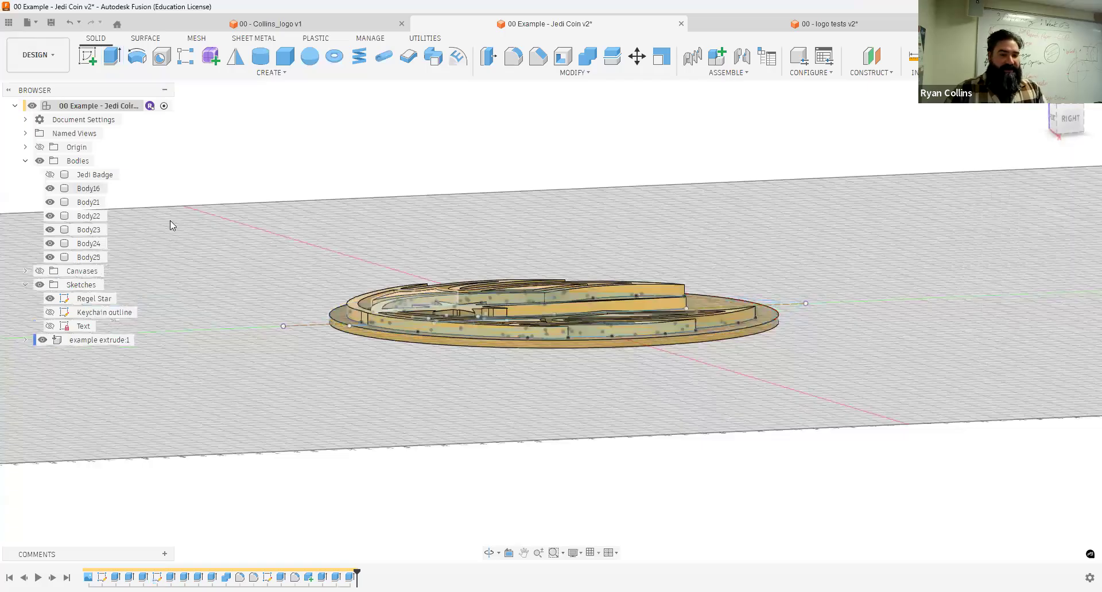
pyautogui.keyDown('shift'); pyautogui.moveTo(173, 222); pyautogui.dragTo(198, 267, button='middle'); pyautogui.keyUp('shift')
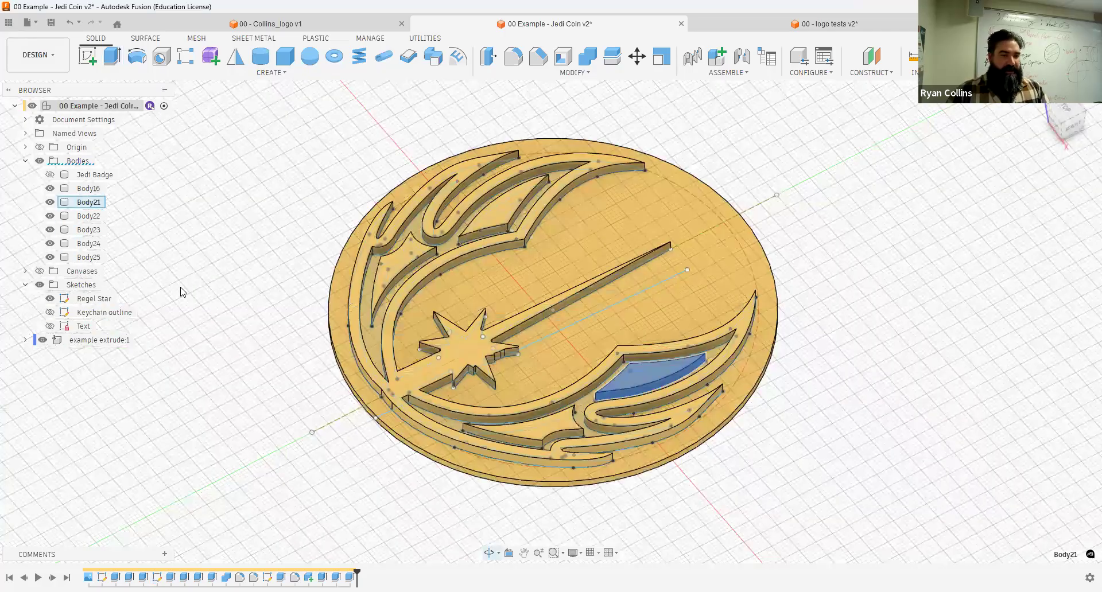
pyautogui.click(150, 313)
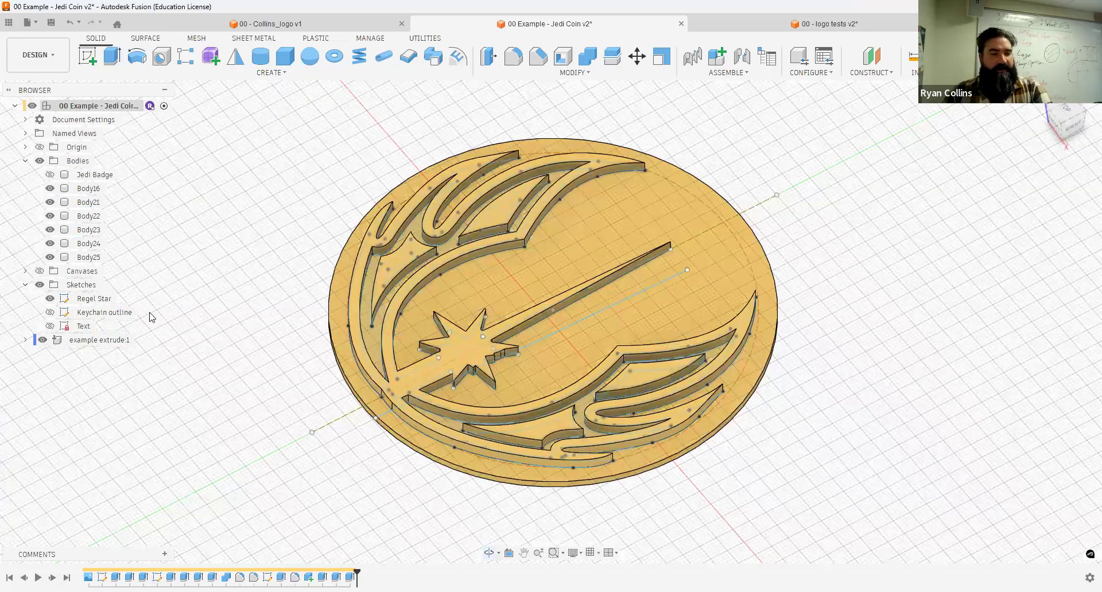
# Step: Show the Text sketch and extrude the word "Rebel" 2 mm as new bodies
pyautogui.click(49, 326)
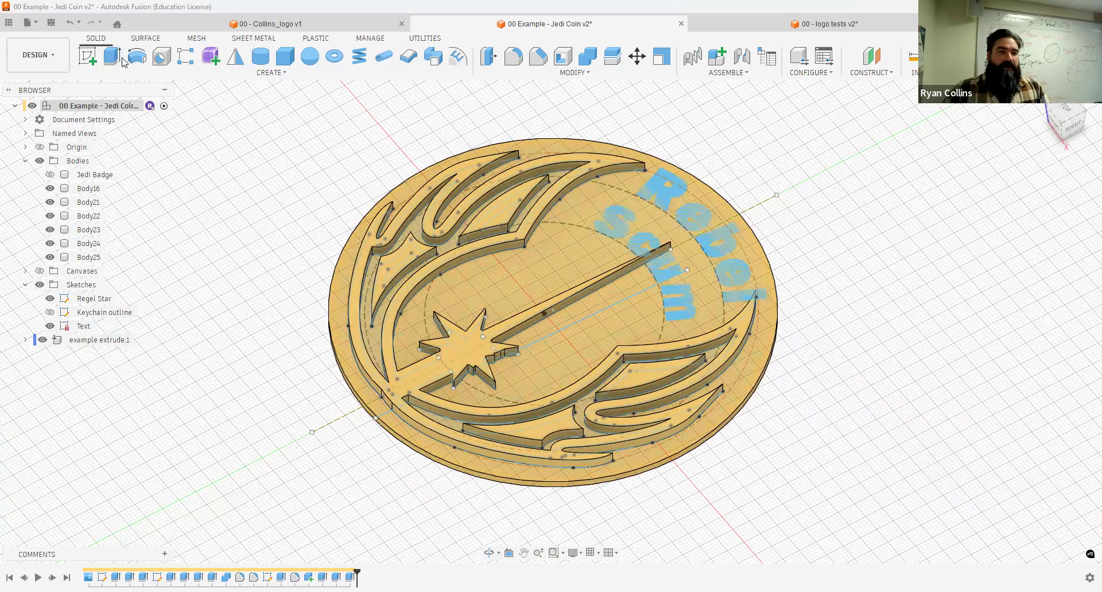
pyautogui.click(641, 229)
pyautogui.press('e')
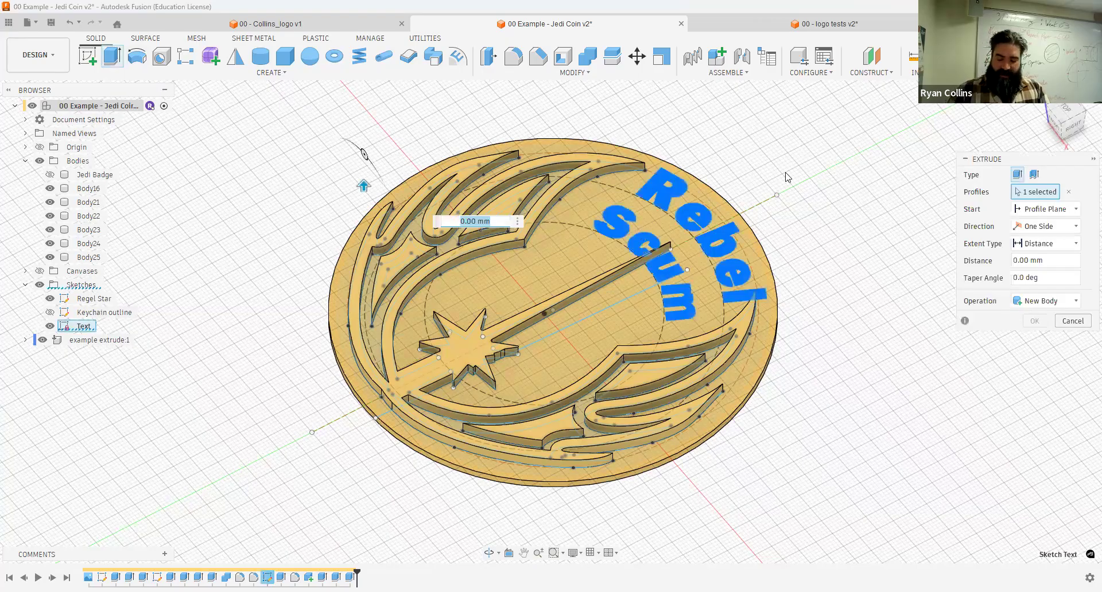
pyautogui.write('2')
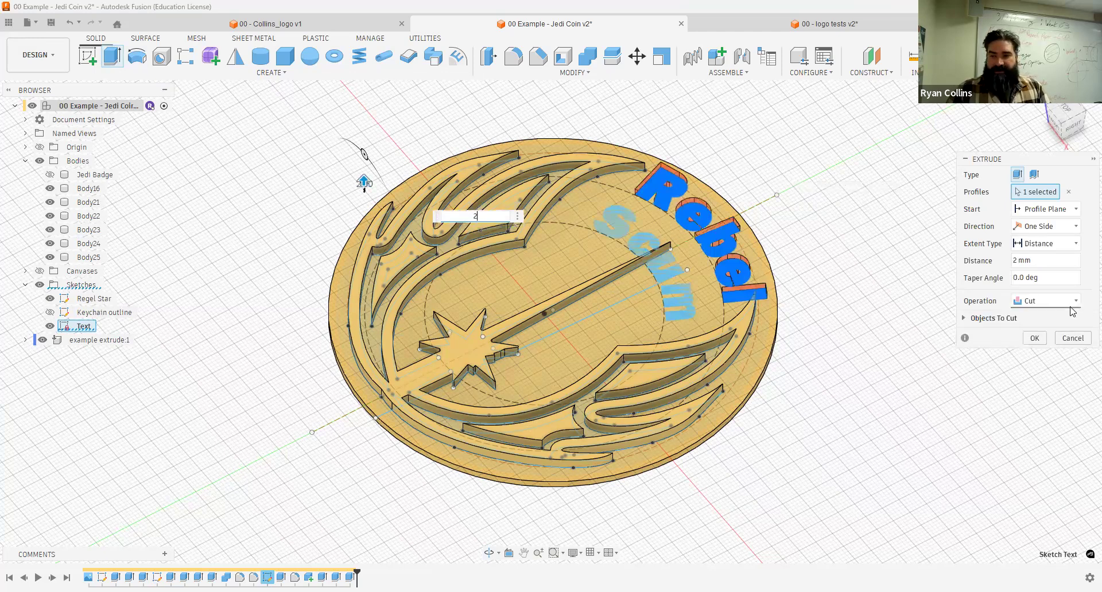
pyautogui.click(1046, 301)
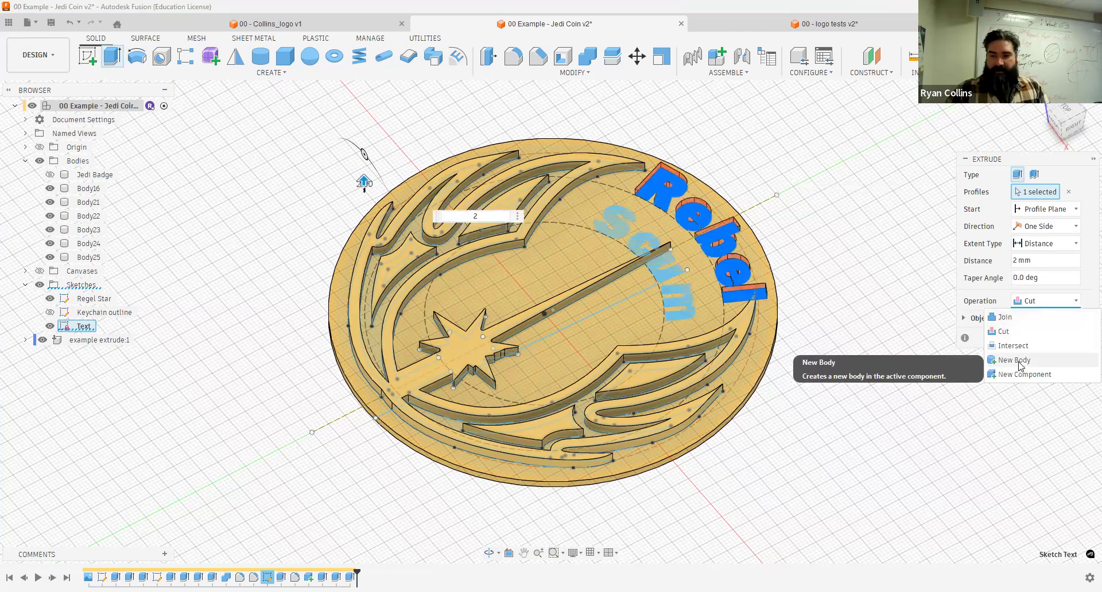
pyautogui.click(1038, 326)
pyautogui.click(1035, 321)
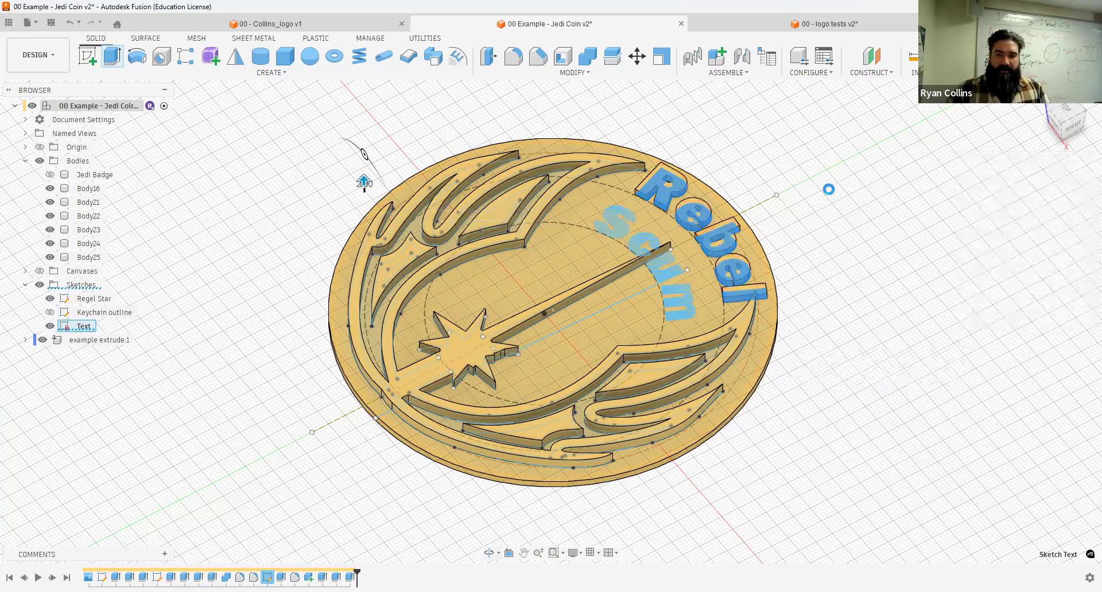
pyautogui.rightClick(829, 194)
pyautogui.click(820, 162)
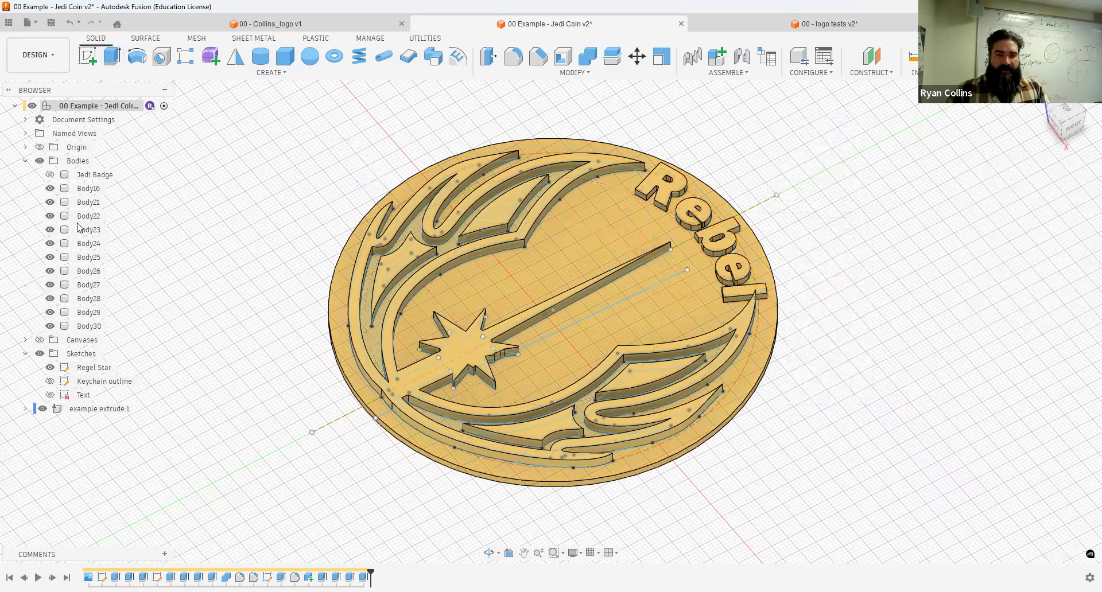
# Step: Show the Text sketch again and extrude the word "Scum" 1.5 mm as new bodies
pyautogui.click(50, 395)
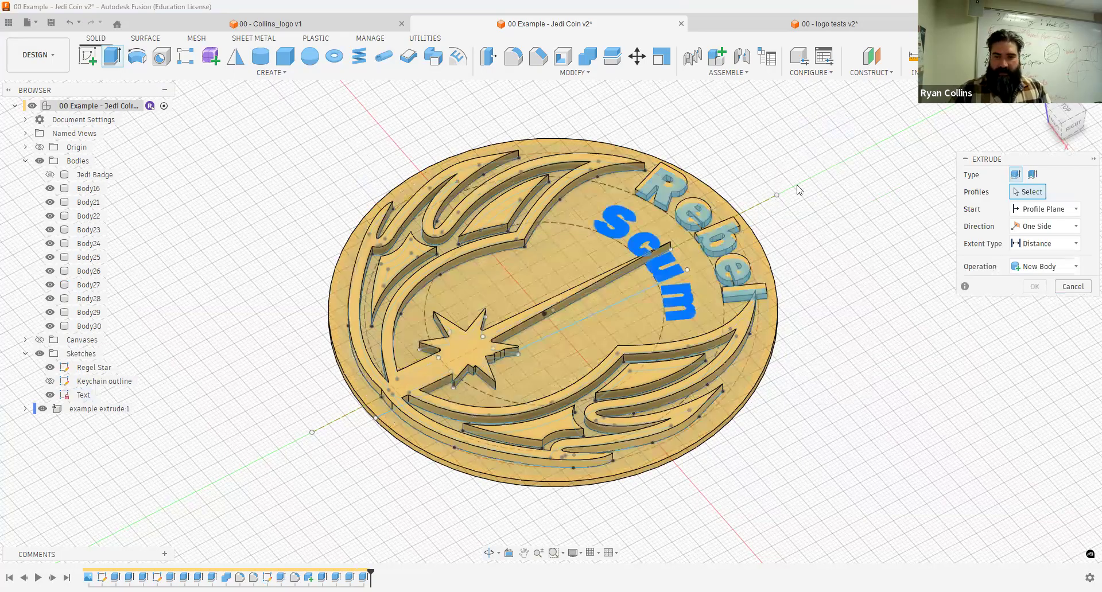
pyautogui.write('1')
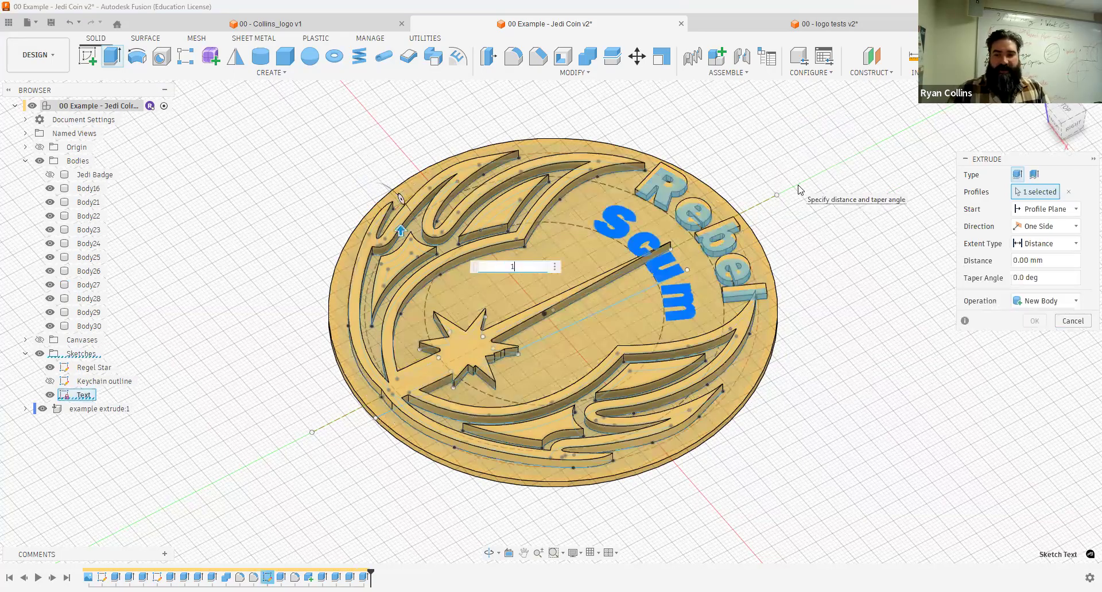
pyautogui.write('.5')
pyautogui.click(1036, 301)
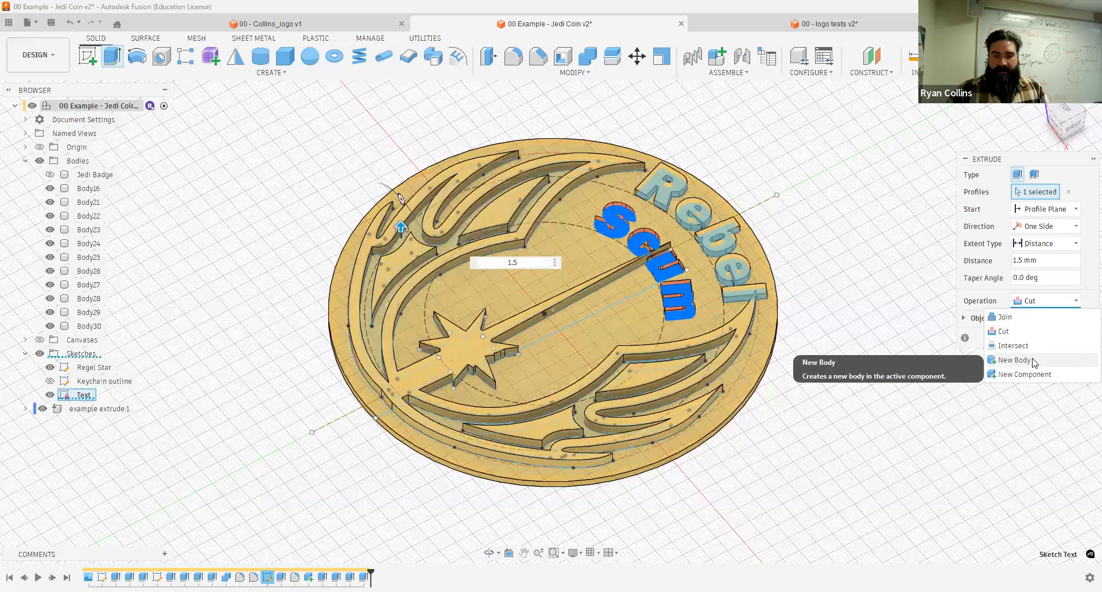
pyautogui.click(1029, 360)
pyautogui.click(1032, 299)
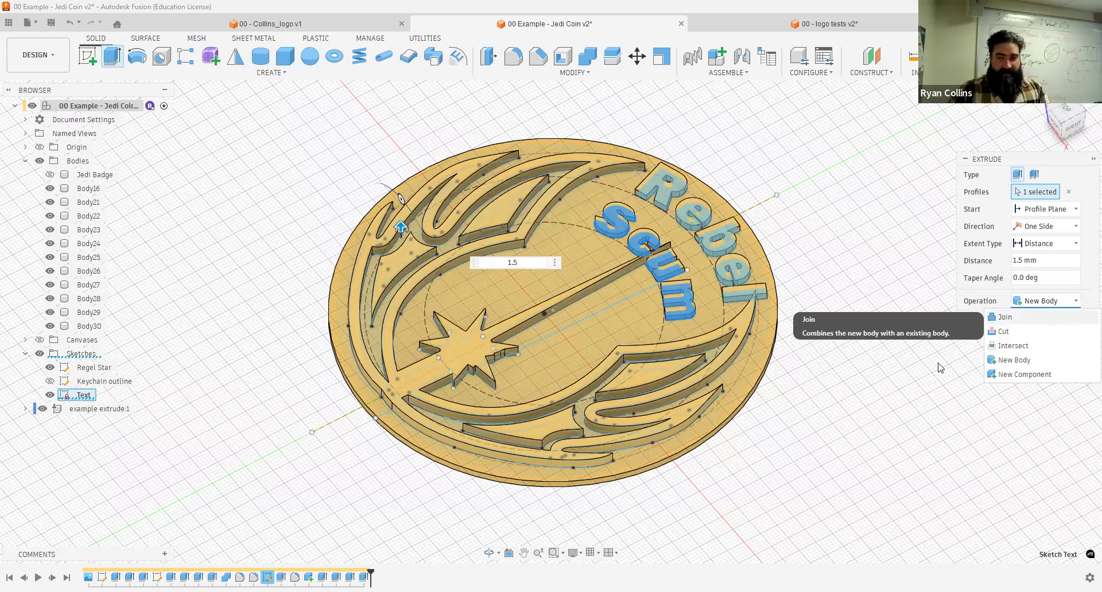
pyautogui.click(1030, 319)
pyautogui.press('Return')
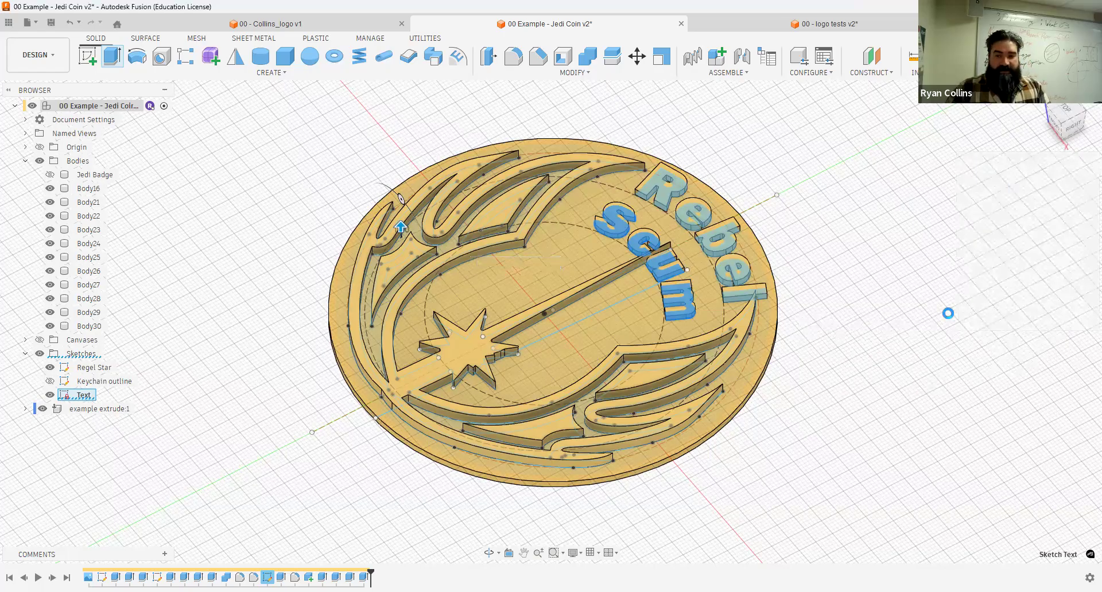
# Step: Hide all sketches and inspect the coin with its raised lettering
pyautogui.moveTo(838, 296)
pyautogui.keyDown('shift'); pyautogui.mouseDown(button='middle')
pyautogui.moveTo(837, 319)
pyautogui.moveTo(850, 282)
pyautogui.mouseUp(button='middle'); pyautogui.keyUp('shift')
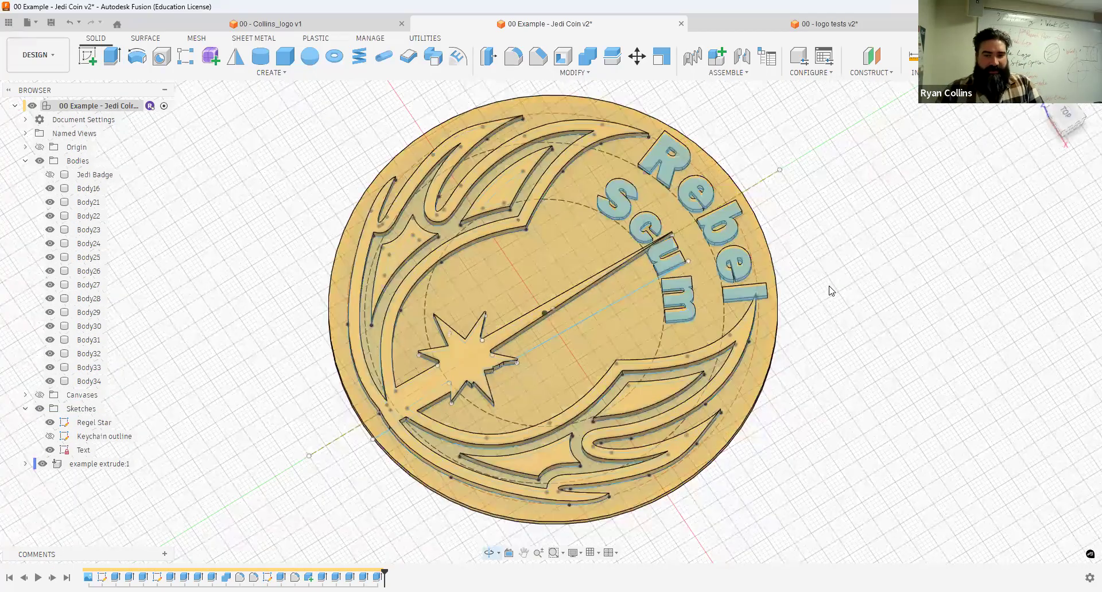
pyautogui.keyDown('shift'); pyautogui.moveTo(647, 237); pyautogui.dragTo(564, 343, button='middle'); pyautogui.keyUp('shift')
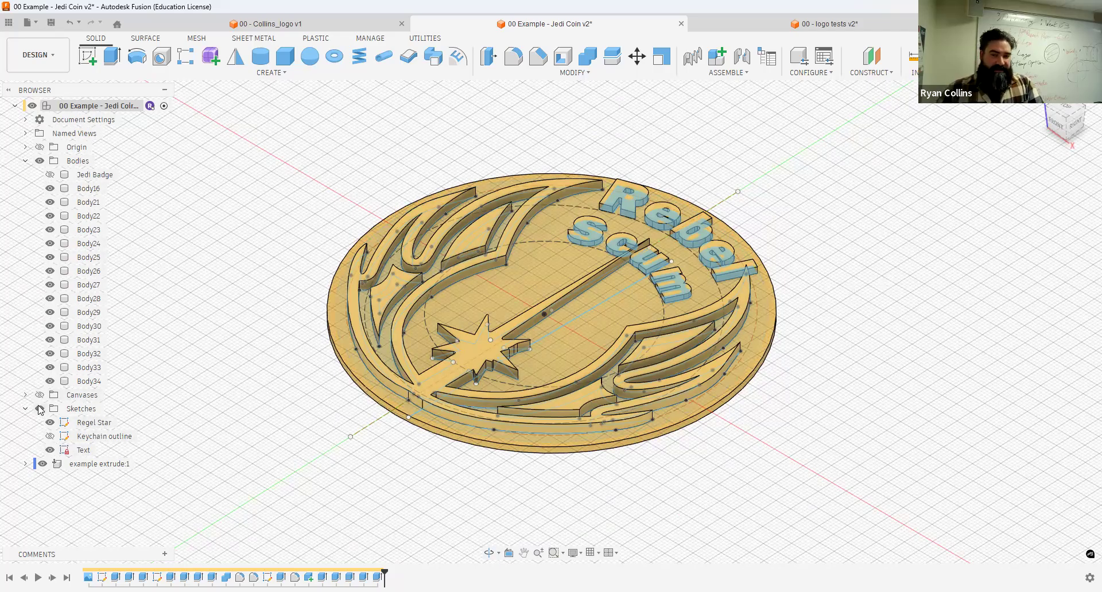
pyautogui.moveTo(909, 297)
pyautogui.keyDown('shift'); pyautogui.mouseDown(button='middle')
pyautogui.moveTo(882, 340)
pyautogui.moveTo(915, 308)
pyautogui.moveTo(920, 315)
pyautogui.mouseUp(button='middle'); pyautogui.keyUp('shift')
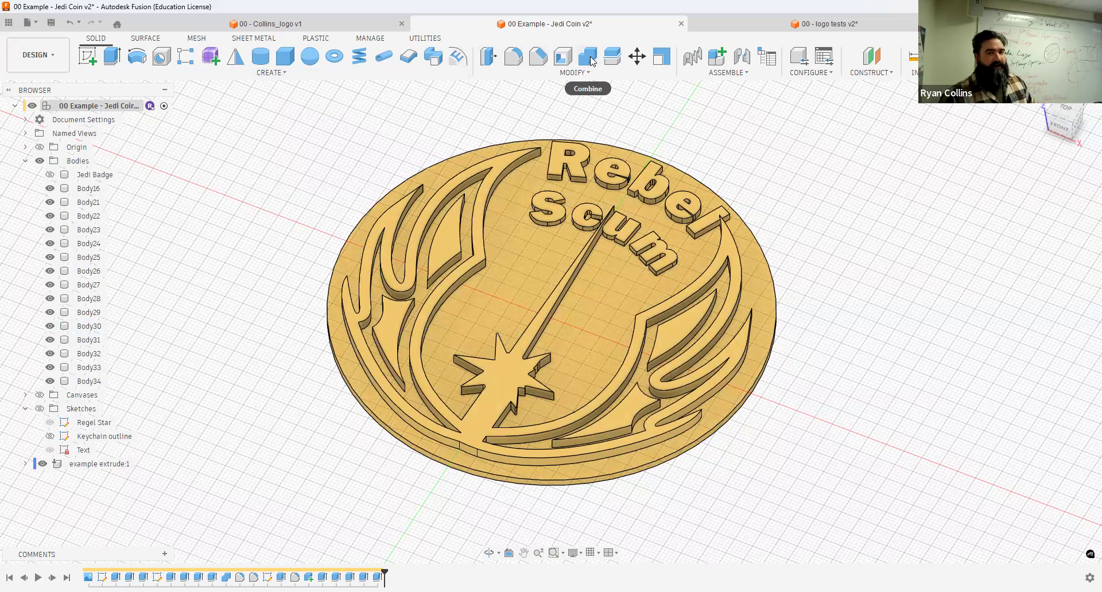
# Step: Combine all visible bodies into one with the Join operation, using the round base disc as the target body
pyautogui.click(580, 72)
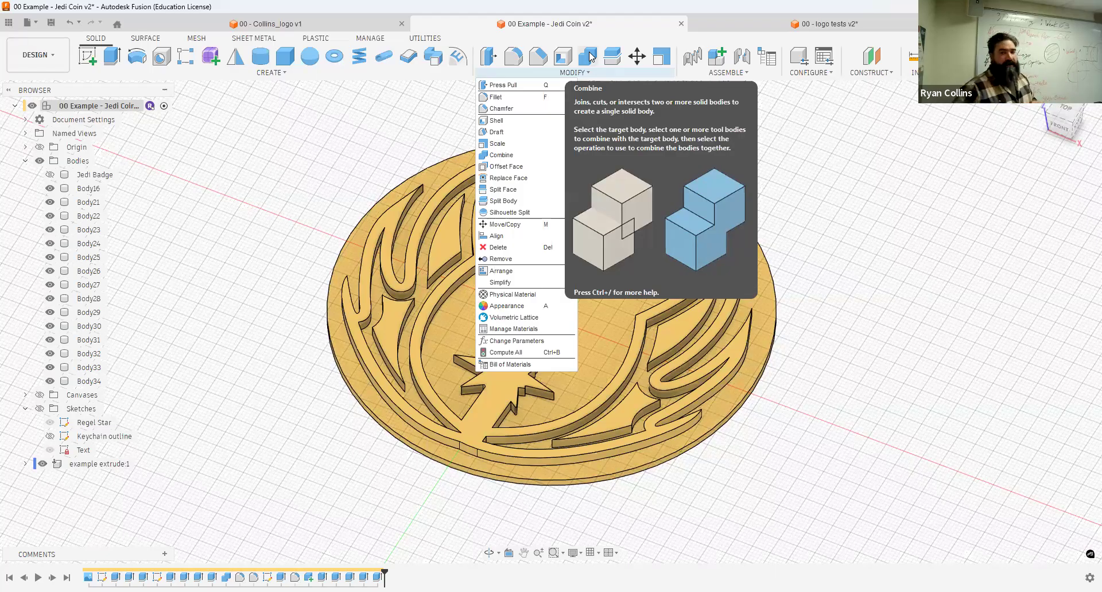
pyautogui.click(591, 56)
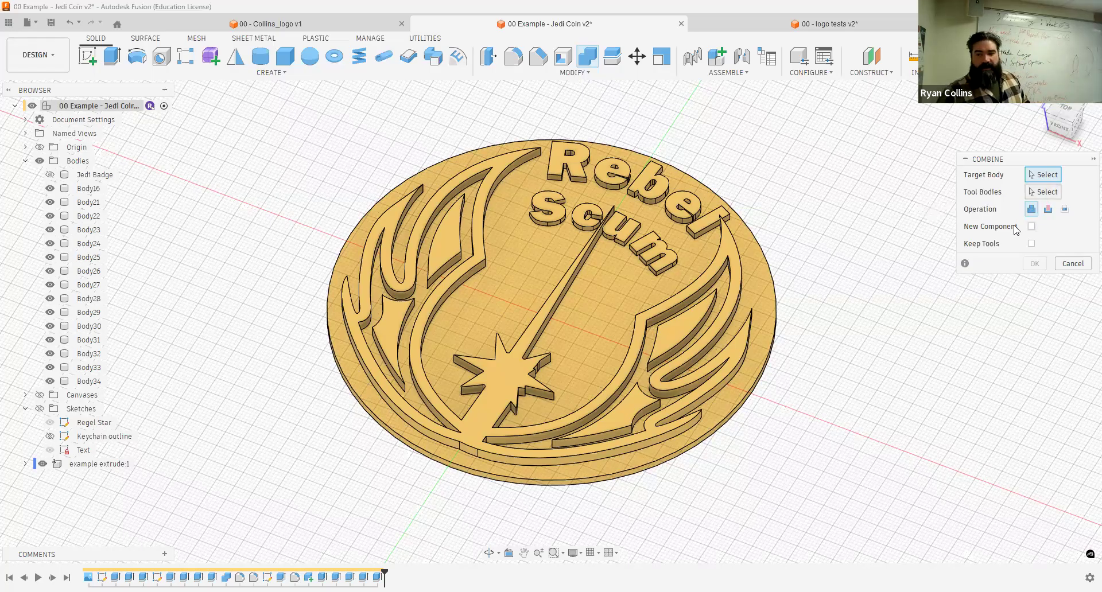
pyautogui.click(538, 286)
pyautogui.moveTo(260, 113); pyautogui.dragTo(940, 545)
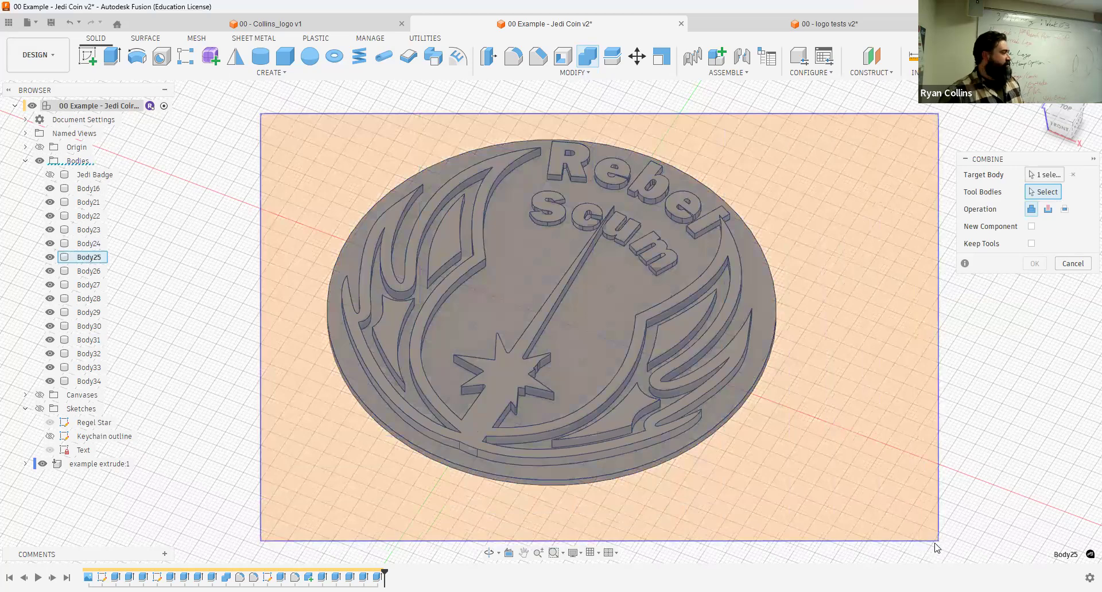
pyautogui.moveTo(937, 549); pyautogui.dragTo(865, 517)
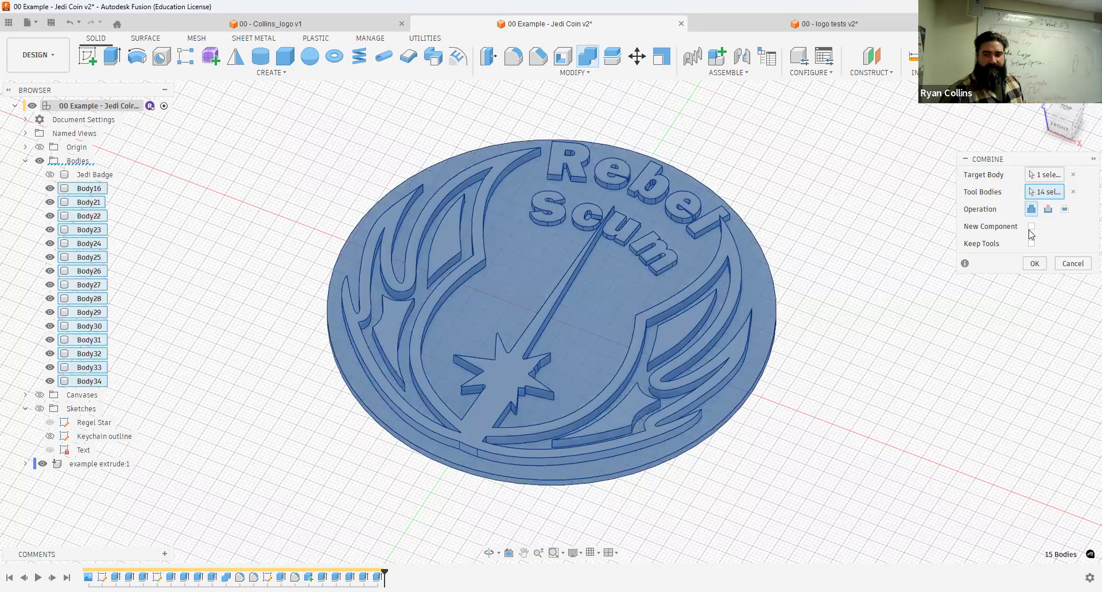
pyautogui.click(1035, 264)
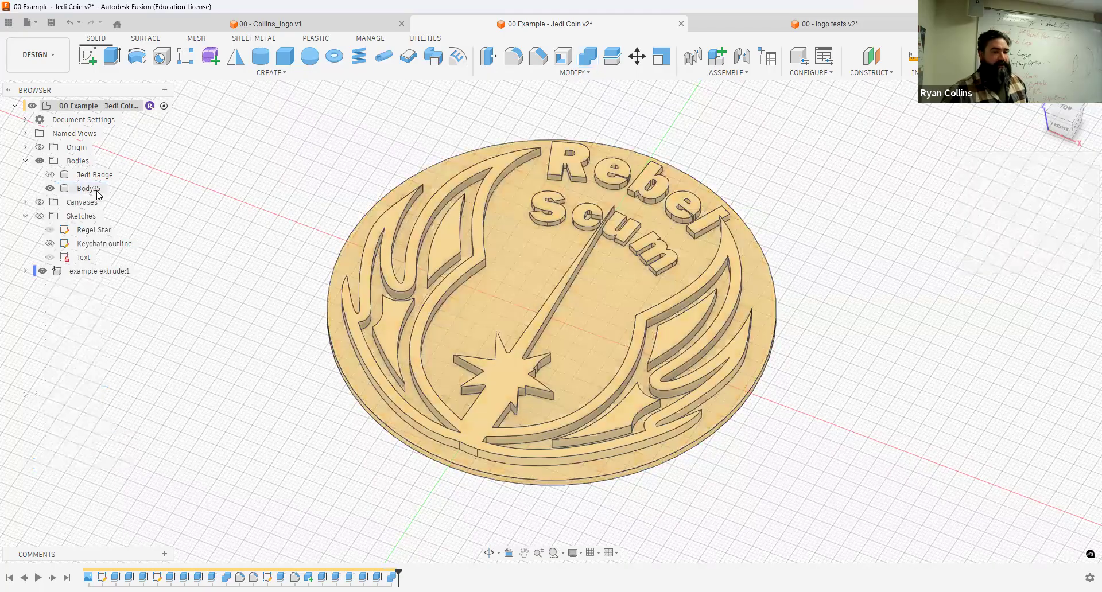
# Step: Rename the combined coin body as New Badge
pyautogui.doubleClick(89, 188)
pyautogui.write('N')
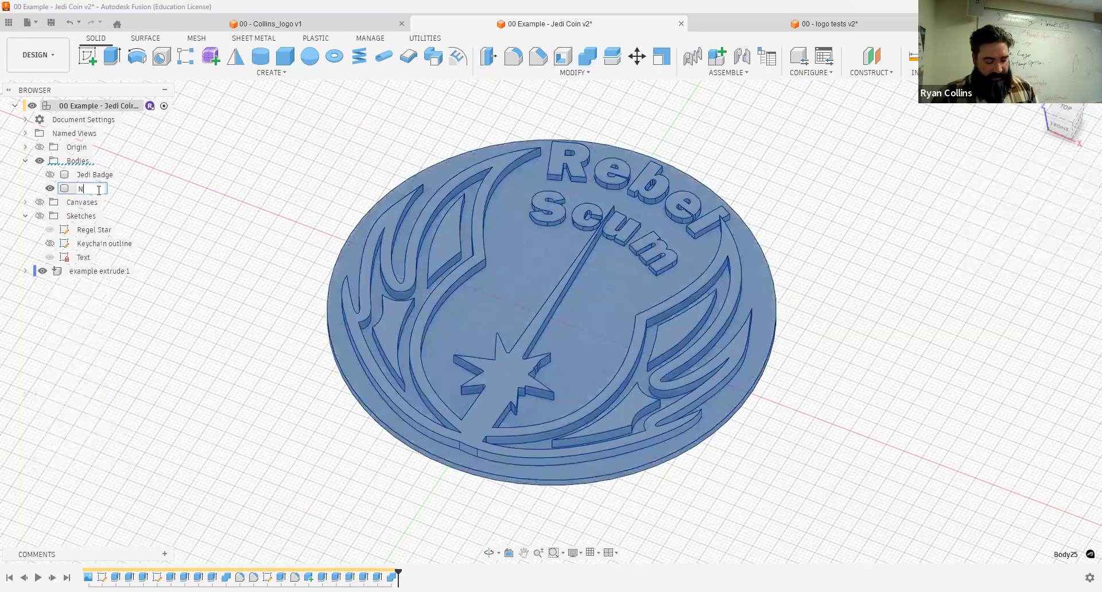
pyautogui.write('ew Badge')
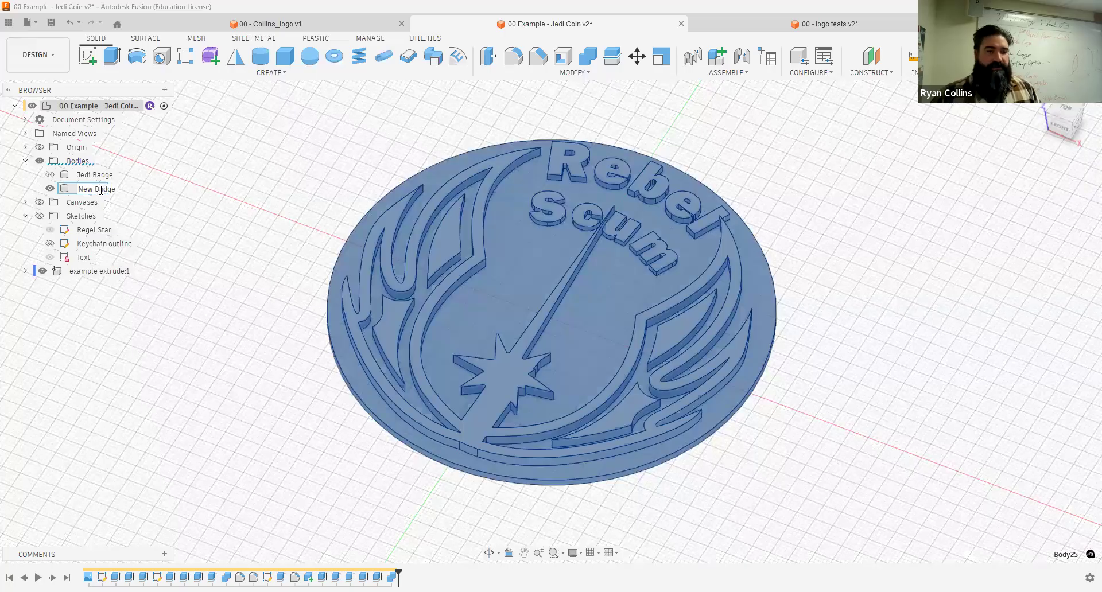
# Step: Confirm the New Badge name for the combined body and view the coin from a lower angle
pyautogui.click(1086, 474)
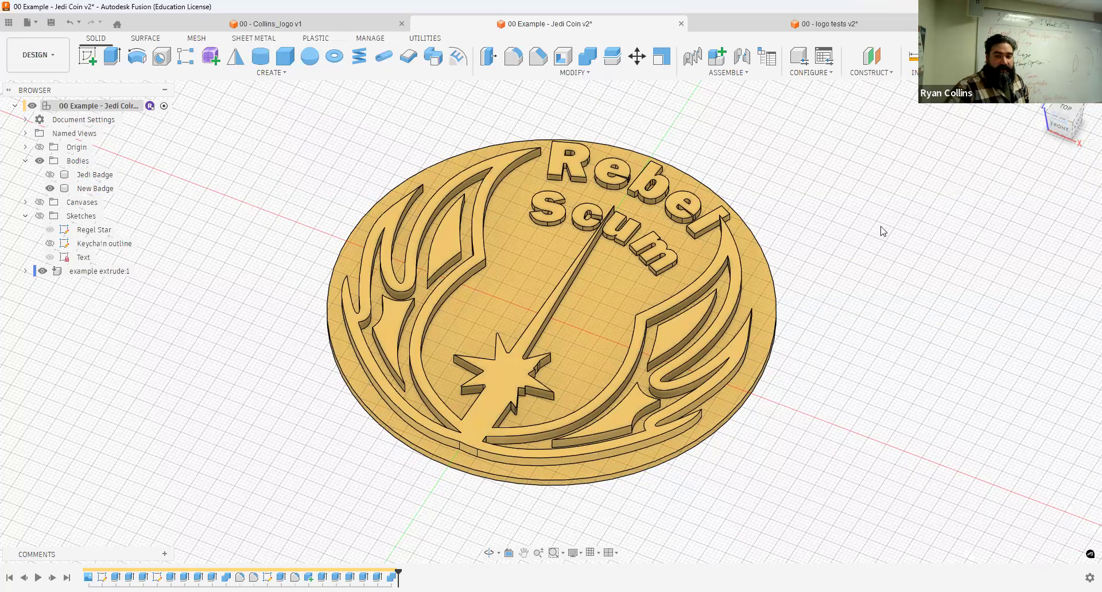
pyautogui.click(1061, 127)
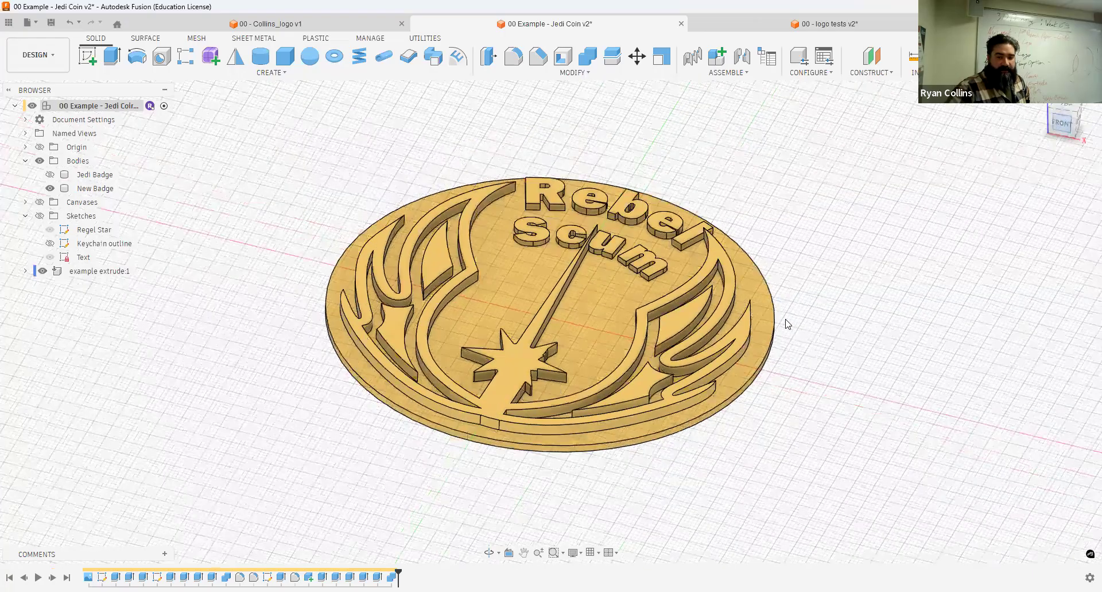
pyautogui.moveTo(1058, 128); pyautogui.dragTo(1034, 143)
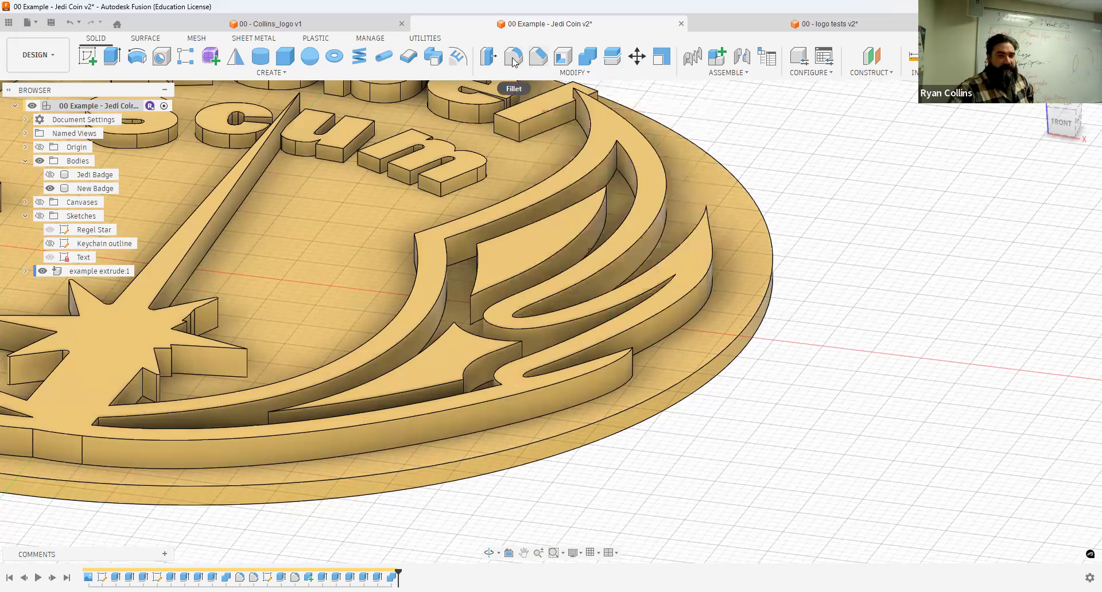
# Step: Try filleting the base disc's upper and lower outer edges with radii of 1 mm, 1.5 mm and 0.5 mm
pyautogui.click(514, 62)
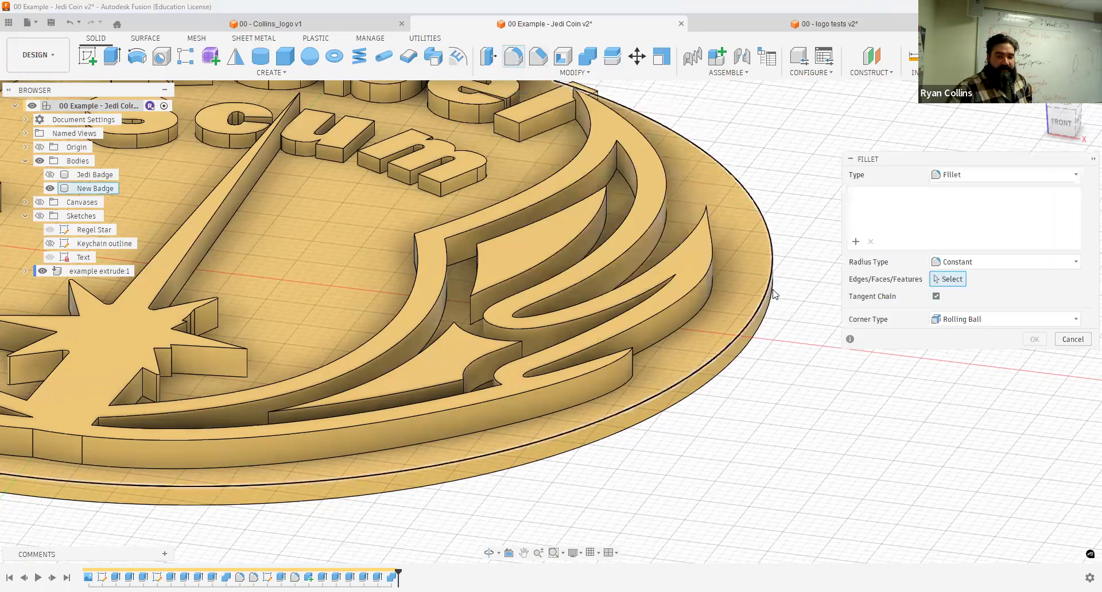
pyautogui.click(770, 313)
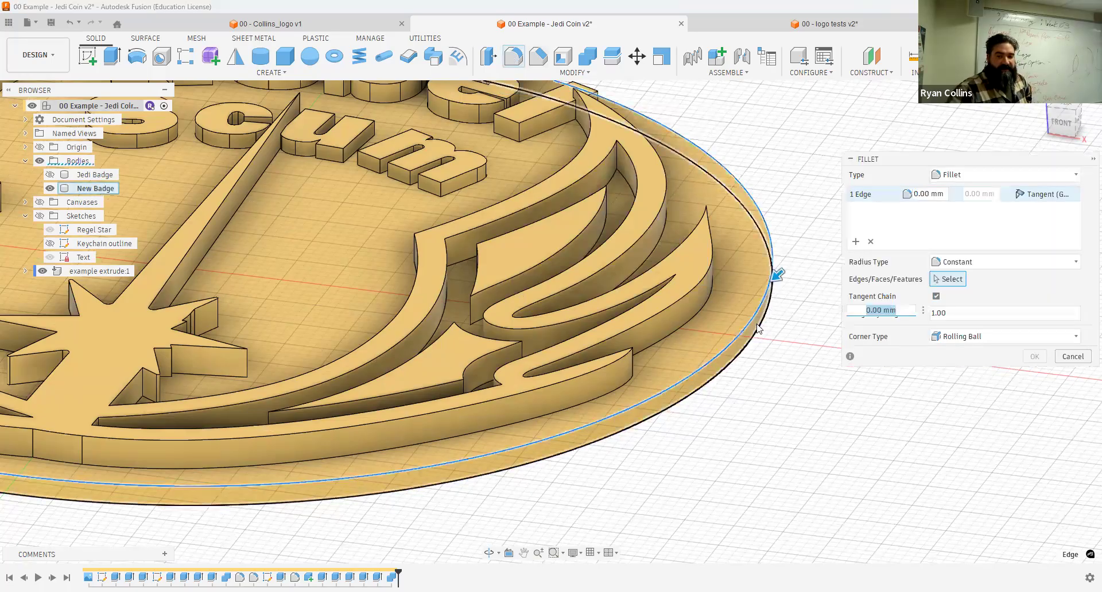
pyautogui.click(772, 315)
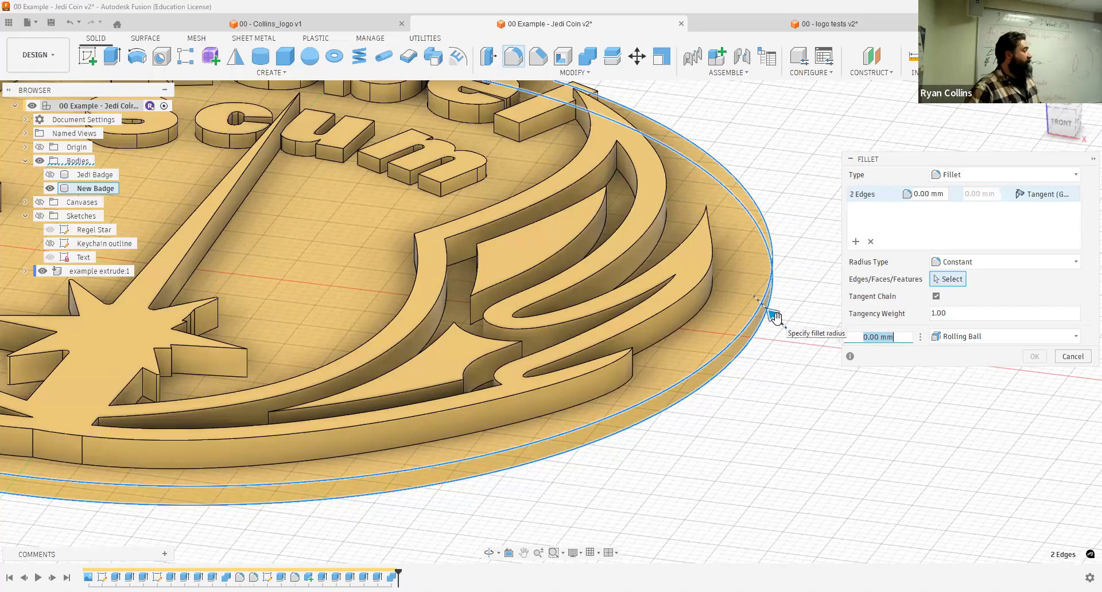
pyautogui.write('1')
pyautogui.press('Return')
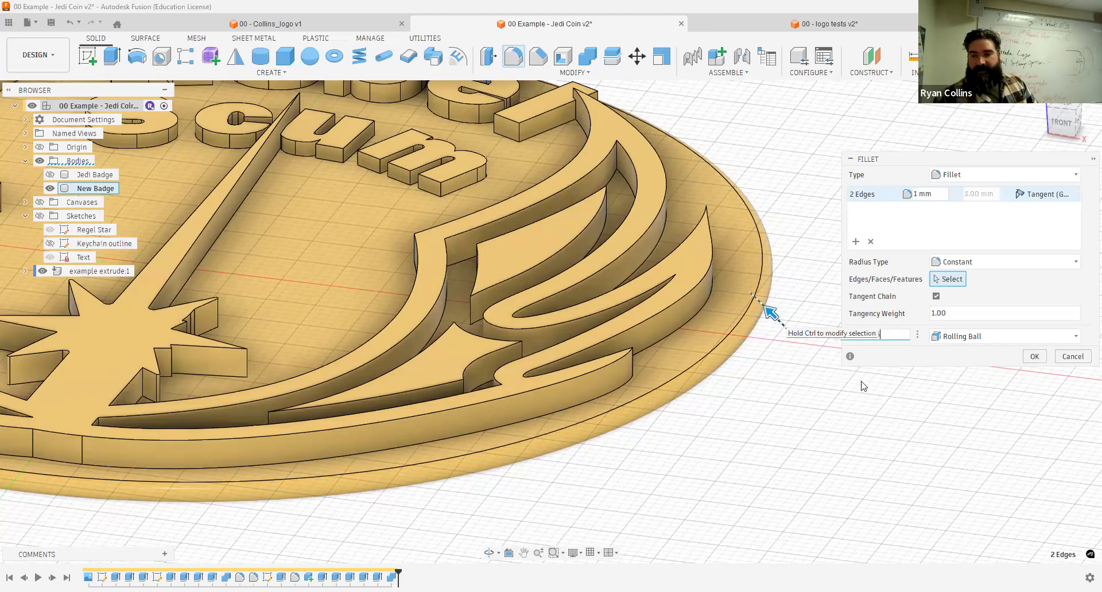
pyautogui.write('1.5')
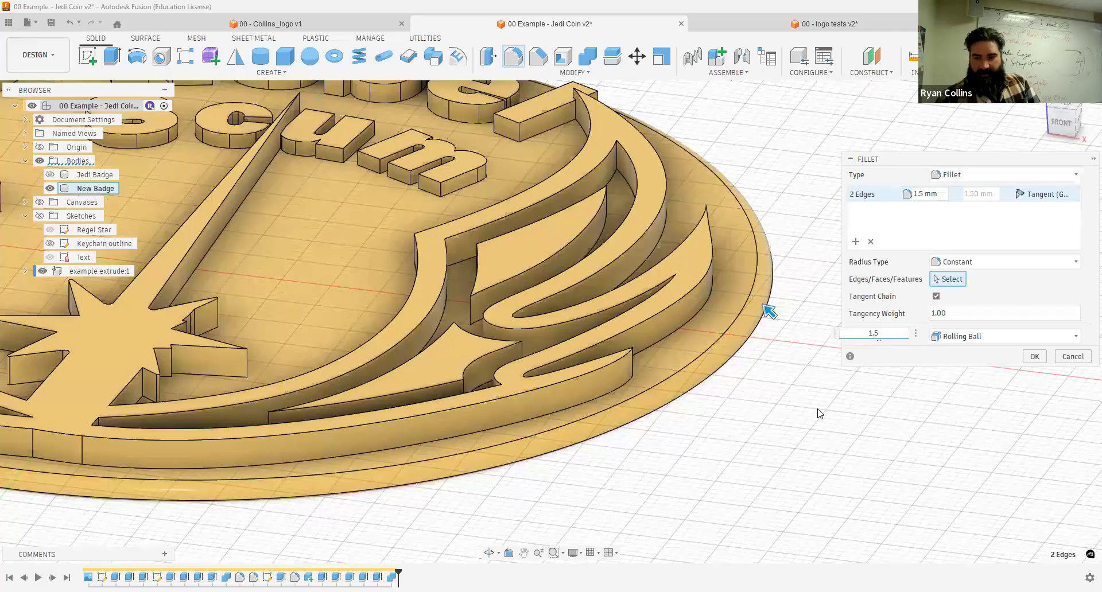
pyautogui.press('BackSpace')
pyautogui.press('BackSpace')
pyautogui.press('BackSpace')
pyautogui.write('.5')
# Step: Inspect the 0.5 mm fillet preview on the coin's rim from the front and from above, and cancel the fillet
pyautogui.keyDown('shift'); pyautogui.moveTo(800, 433); pyautogui.dragTo(1072, 116, button='middle'); pyautogui.keyUp('shift')
pyautogui.click(1072, 116)
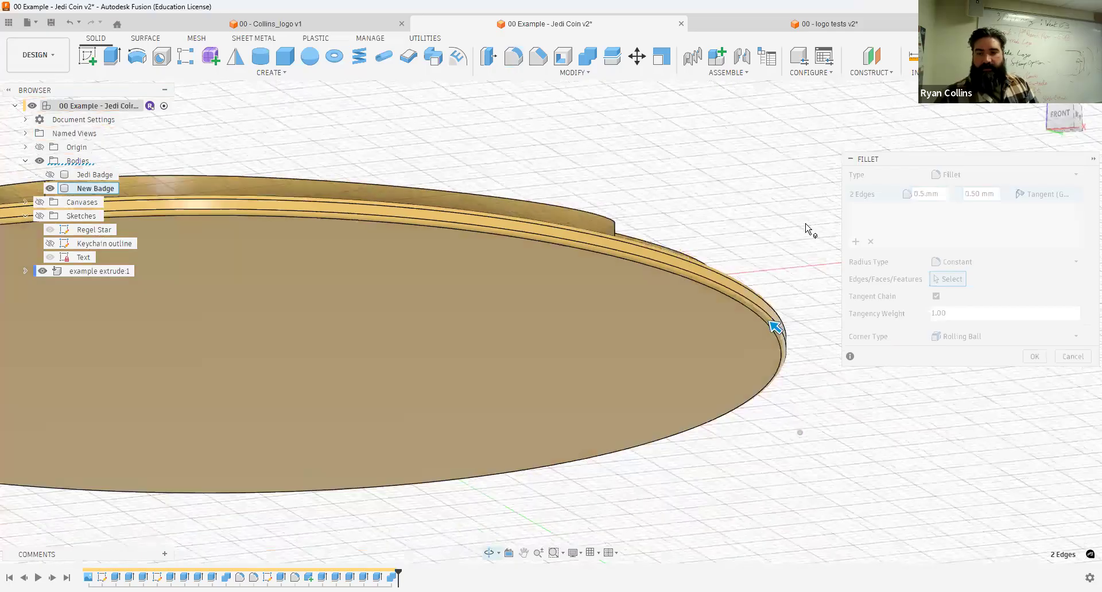
pyautogui.scroll(5, 769, 333)
pyautogui.scroll(-5, 454, 255)
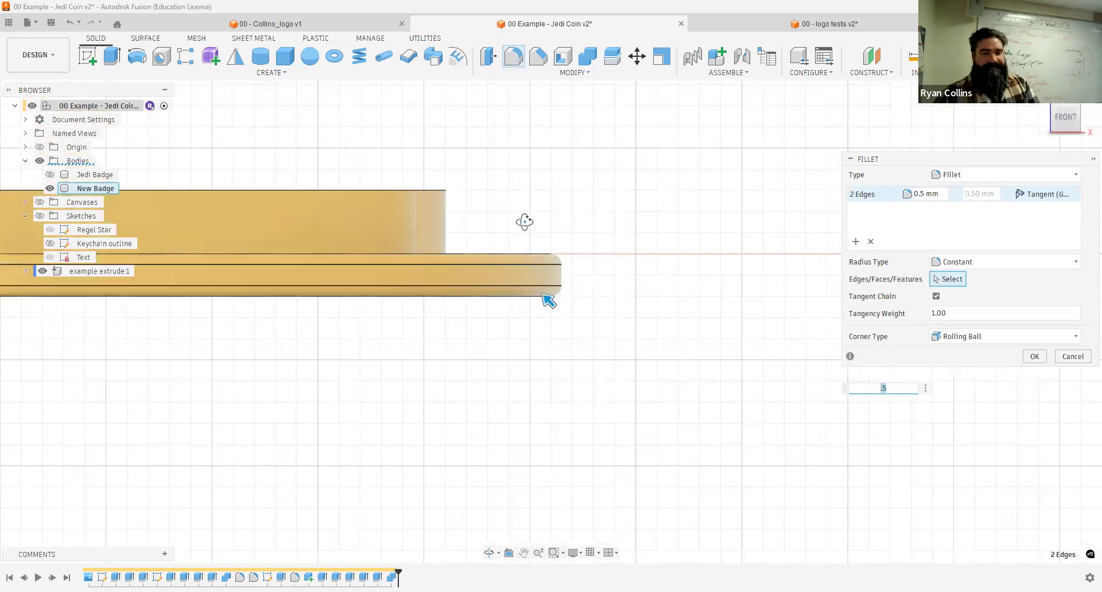
pyautogui.keyDown('shift'); pyautogui.moveTo(729, 457); pyautogui.dragTo(559, 345, button='middle'); pyautogui.keyUp('shift')
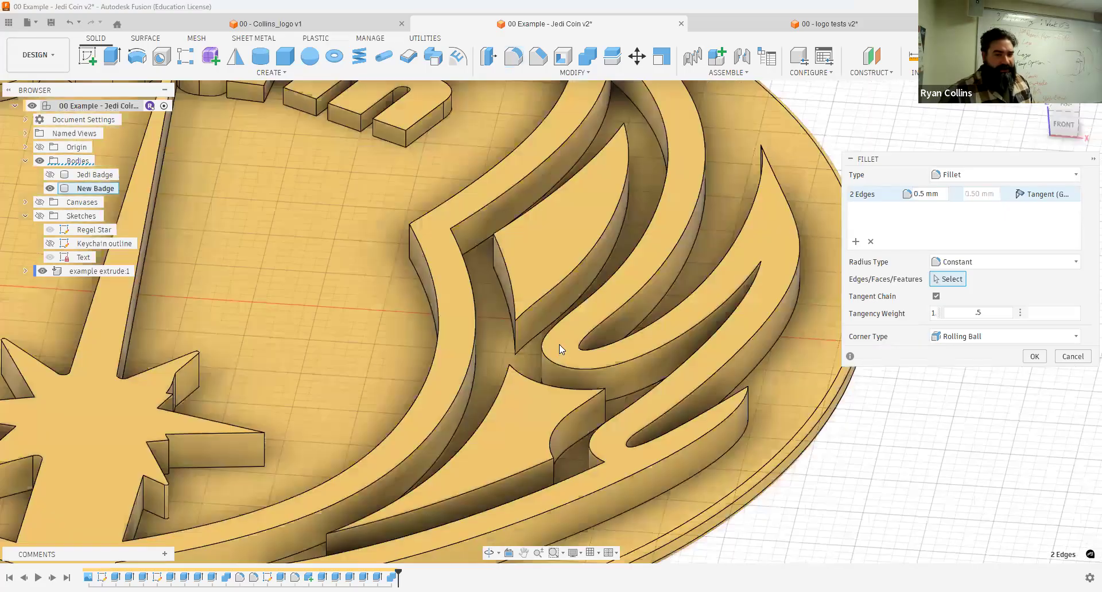
pyautogui.scroll(-4, 706, 459)
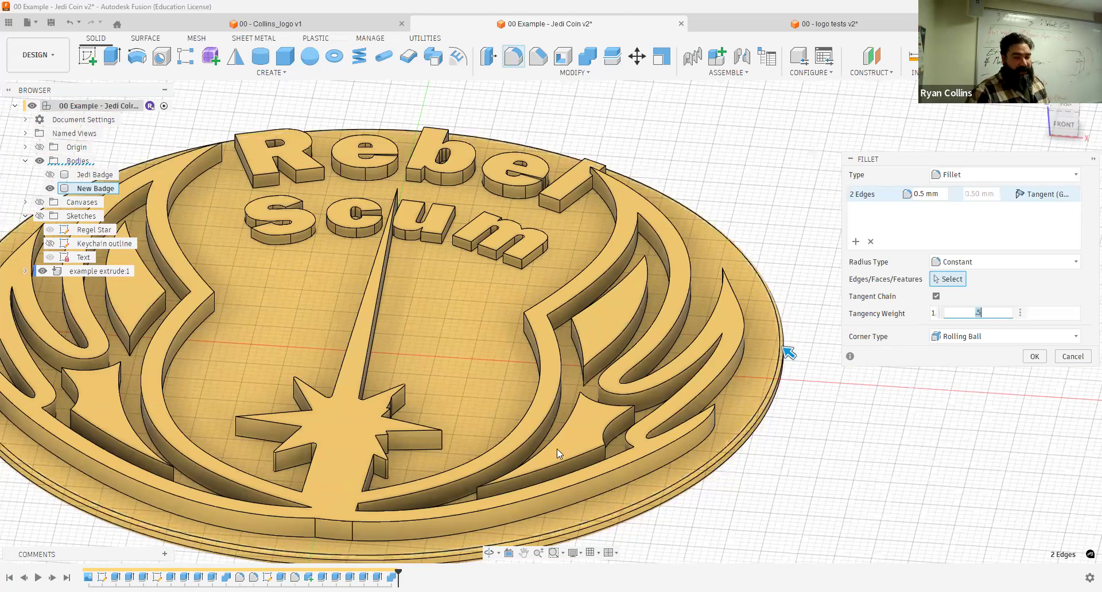
pyautogui.scroll(2, 544, 301)
pyautogui.scroll(1, 539, 317)
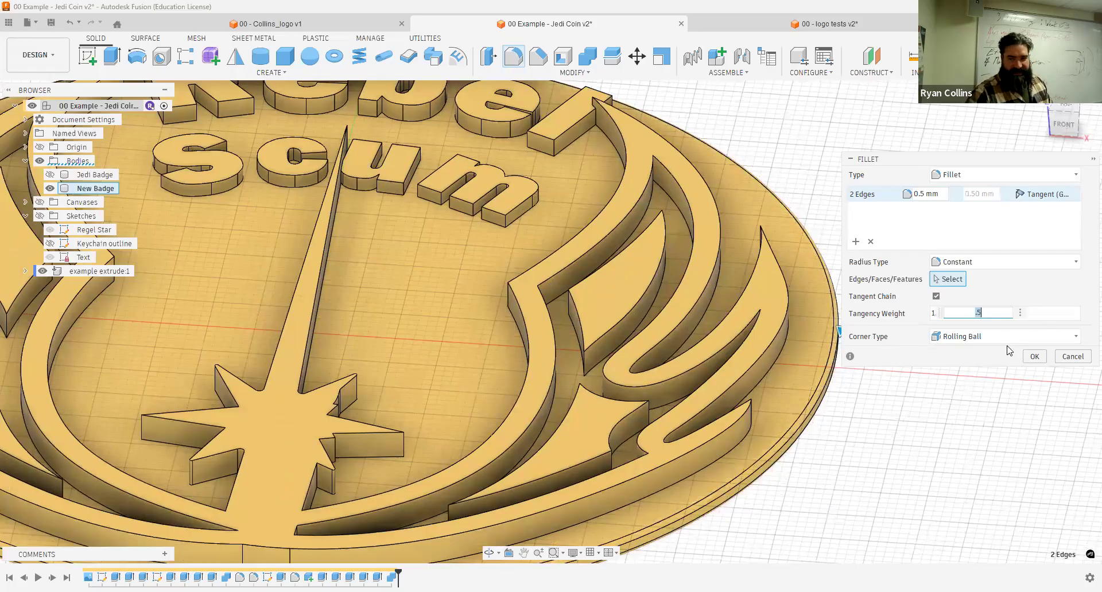
pyautogui.click(1073, 357)
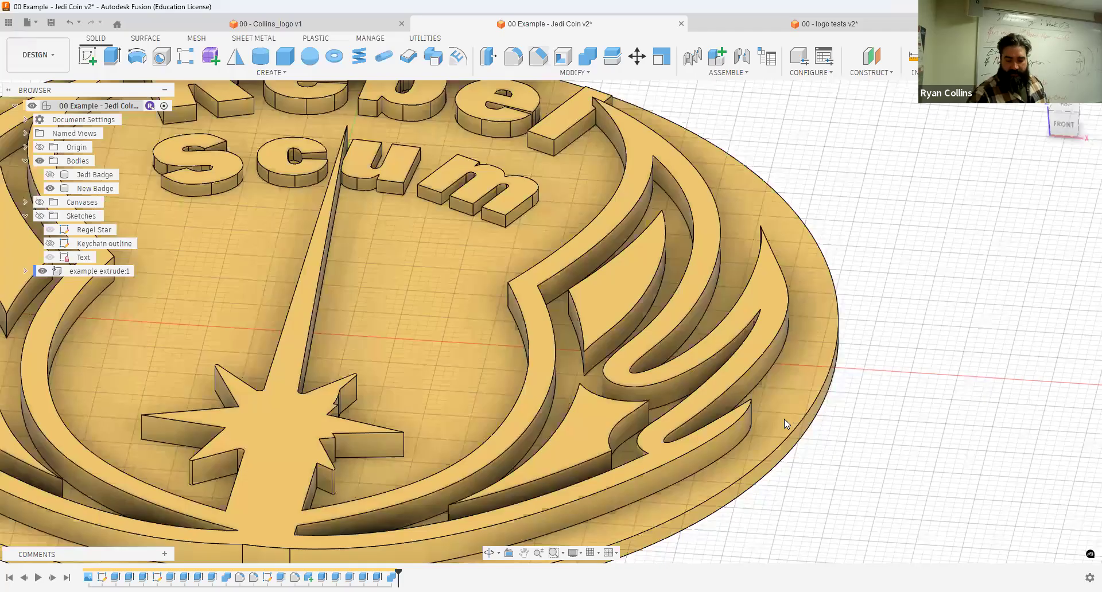
# Step: Chamfer the base disc's outer side face with an equal distance of 0.5 mm
pyautogui.scroll(3, 784, 419)
pyautogui.click(784, 420)
pyautogui.write('.5')
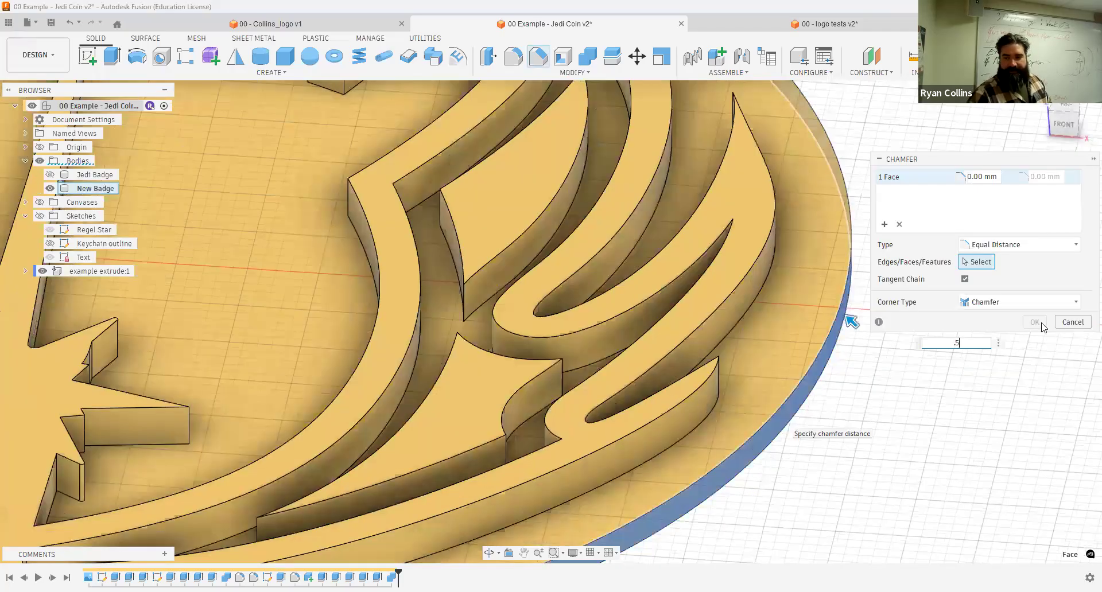
pyautogui.press('Return')
# Step: Inspect the chamfered rim profile from the front and at an angle
pyautogui.click(1066, 132)
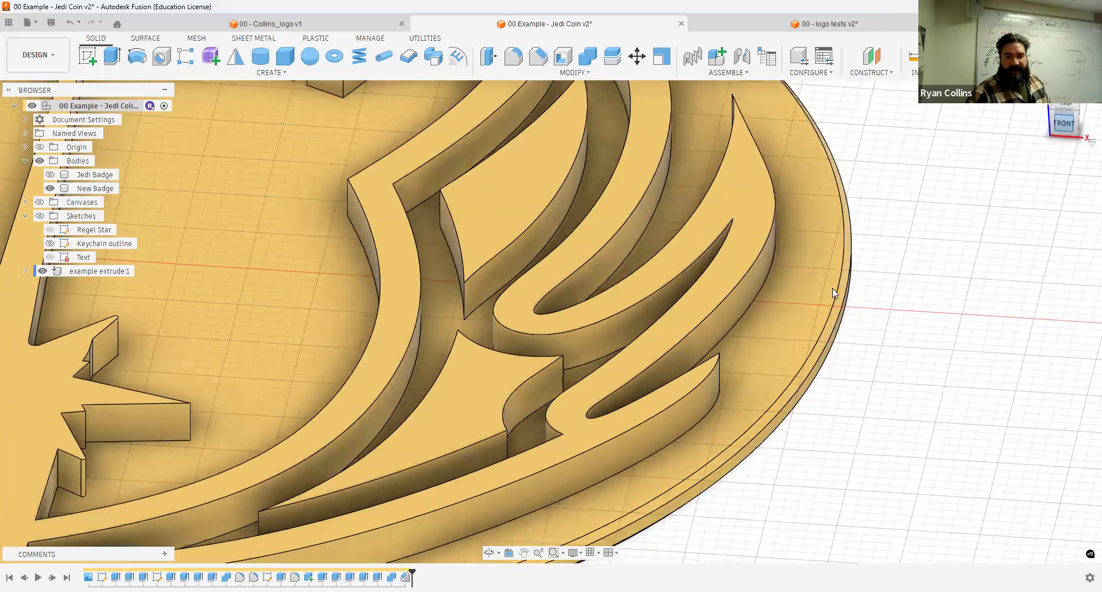
pyautogui.scroll(3, 867, 283)
pyautogui.scroll(5, 866, 282)
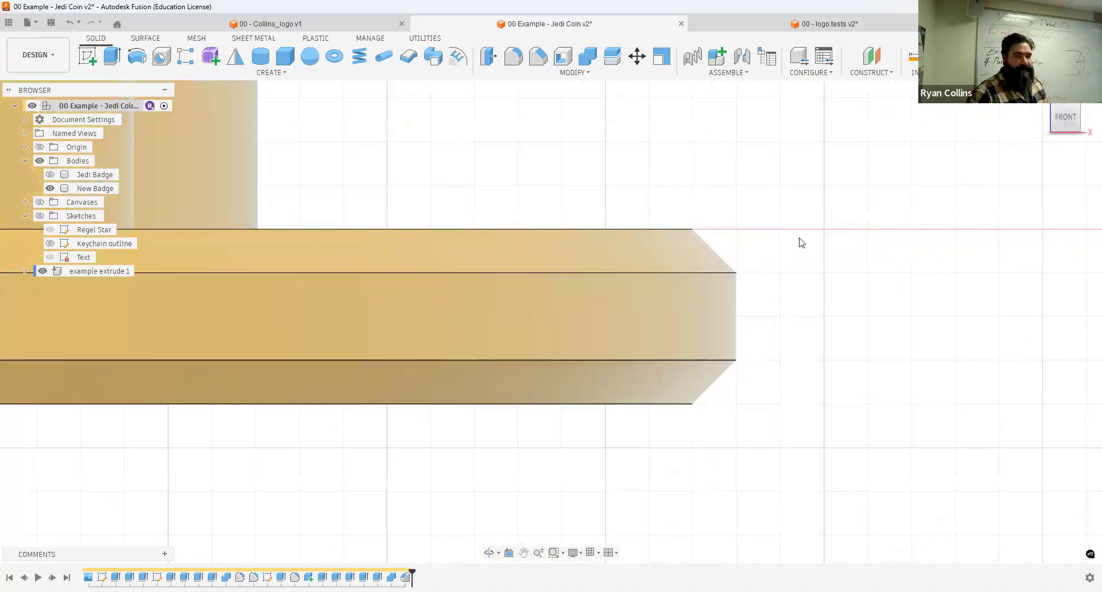
pyautogui.click(1041, 94)
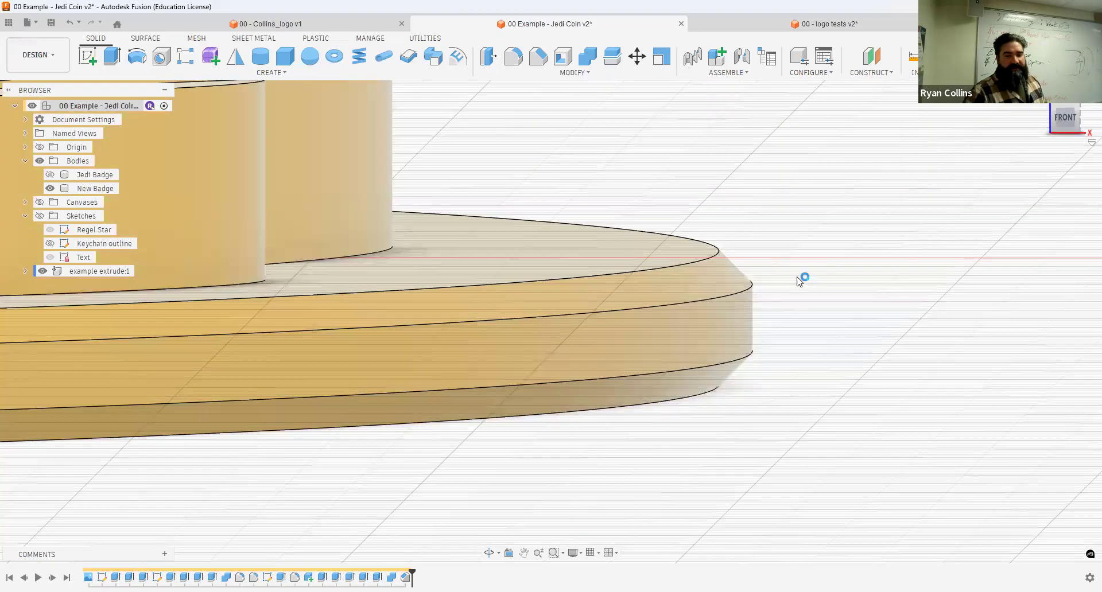
pyautogui.scroll(1, 775, 363)
pyautogui.scroll(5, 776, 360)
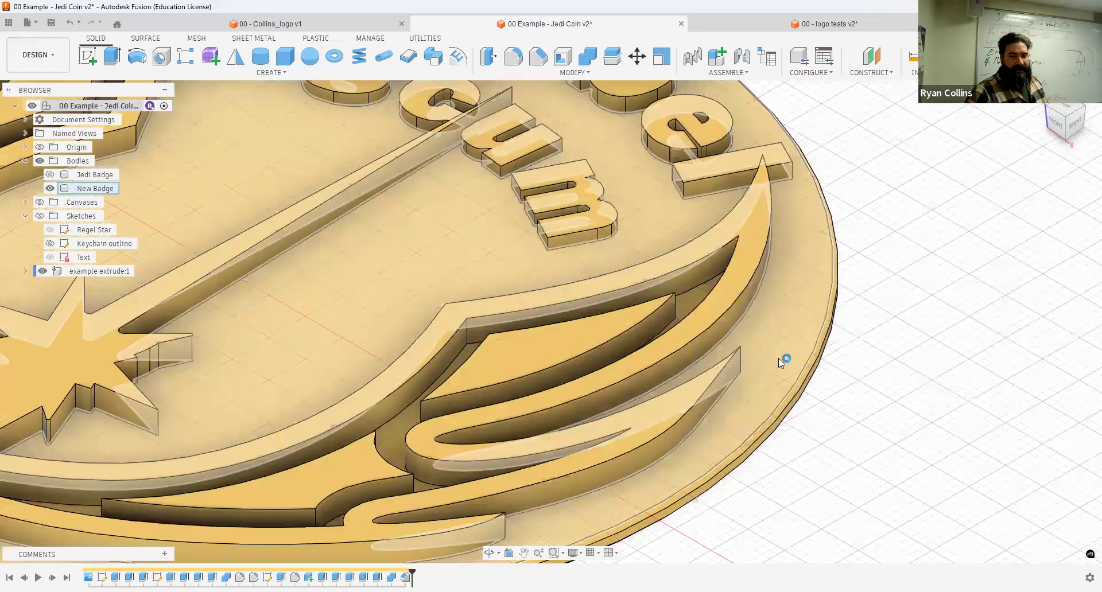
pyautogui.scroll(-2, 793, 287)
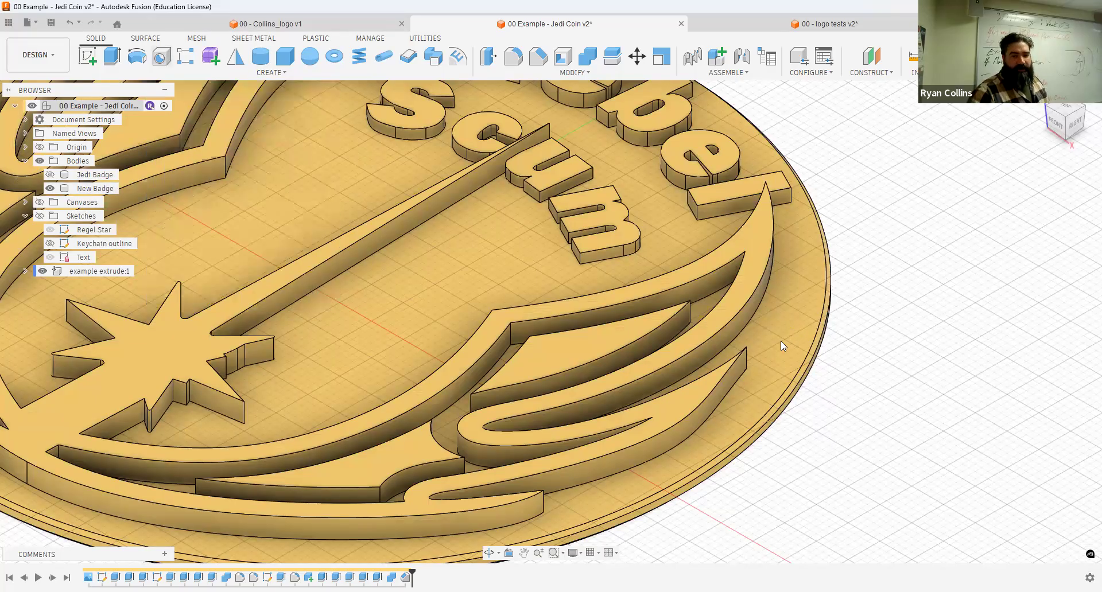
# Step: Place a simple hole on the base disc's upper face between the wing and the rim, and clear its depth value
pyautogui.press('h')
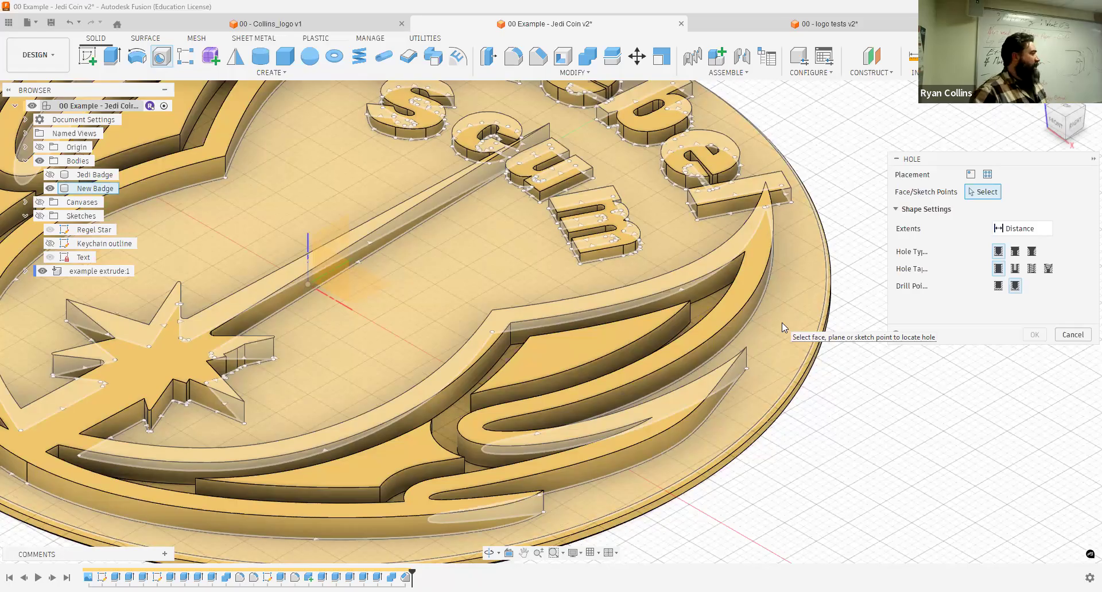
pyautogui.click(782, 333)
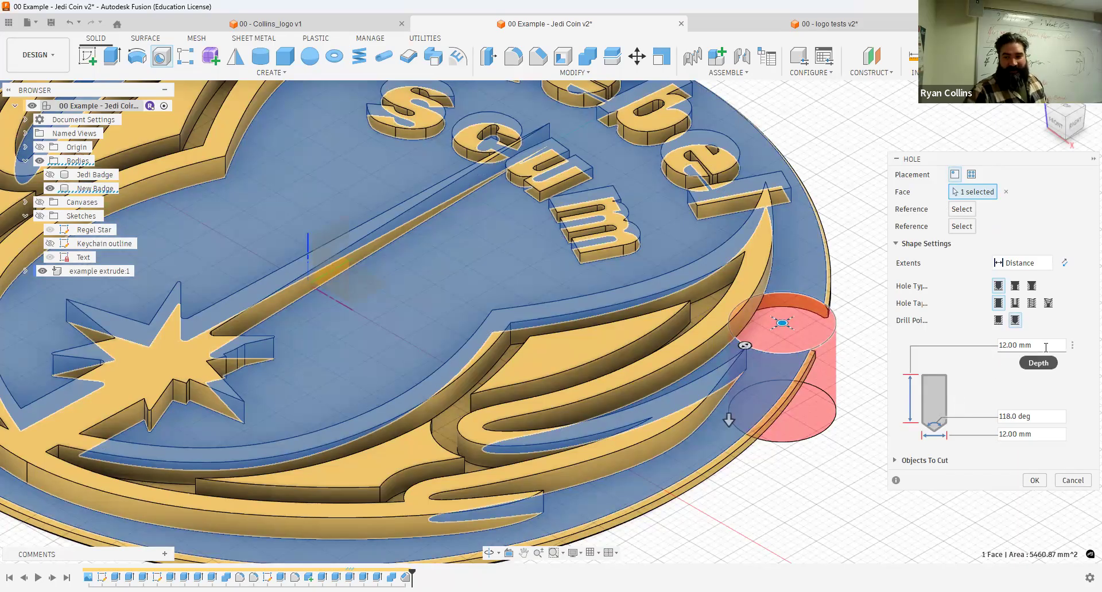
pyautogui.click(1002, 345)
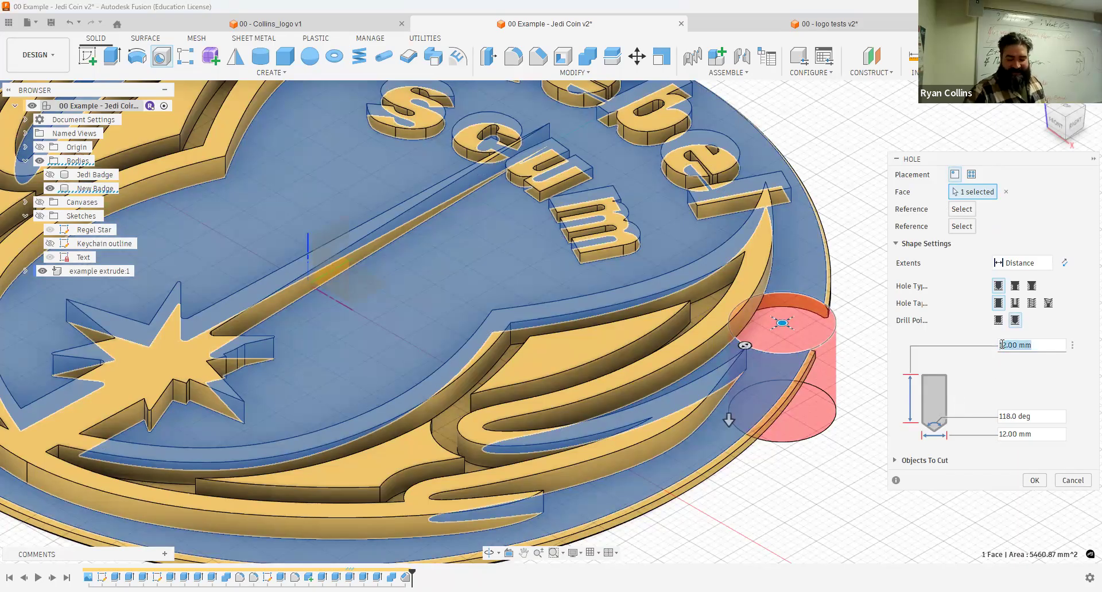
pyautogui.write('12')
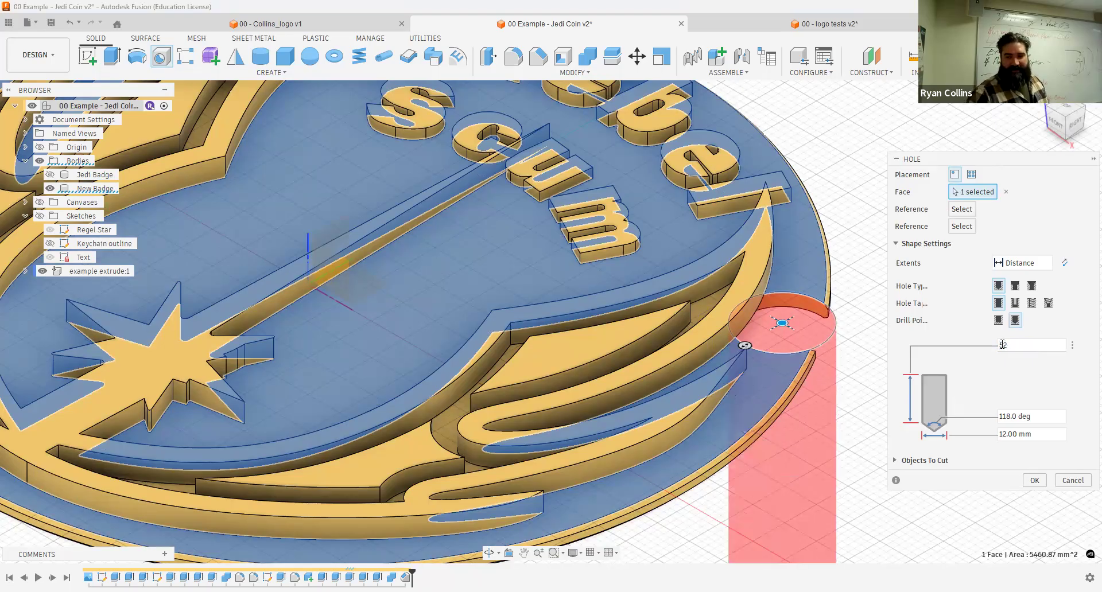
pyautogui.press('BackSpace')
pyautogui.press('BackSpace')
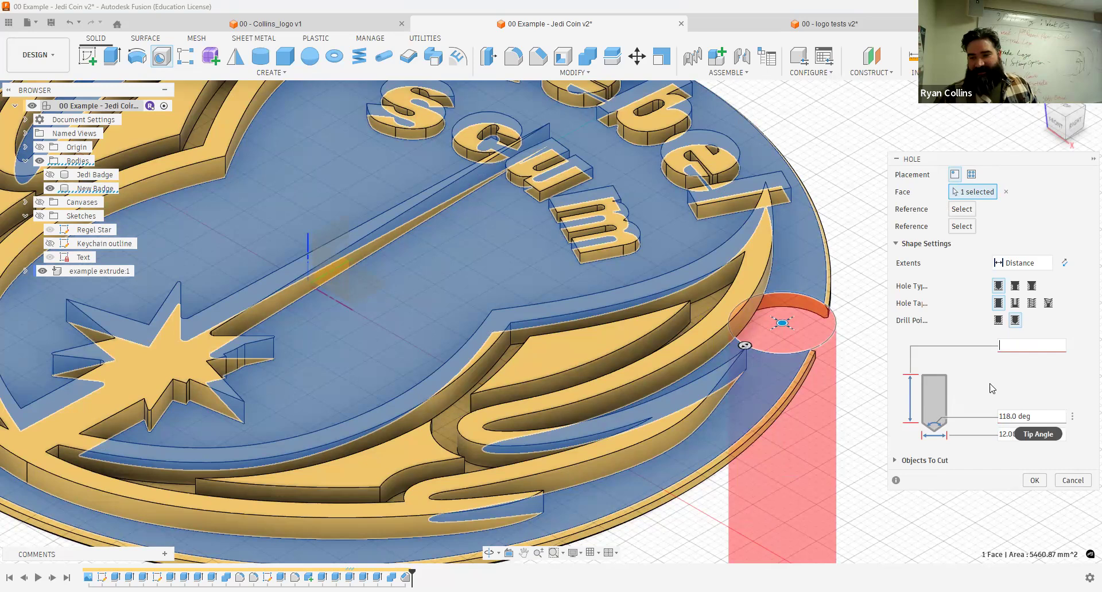
# Step: Set the hole's diameter and depth to 5 mm each and create it
pyautogui.moveTo(1038, 435); pyautogui.dragTo(977, 434)
pyautogui.write('5')
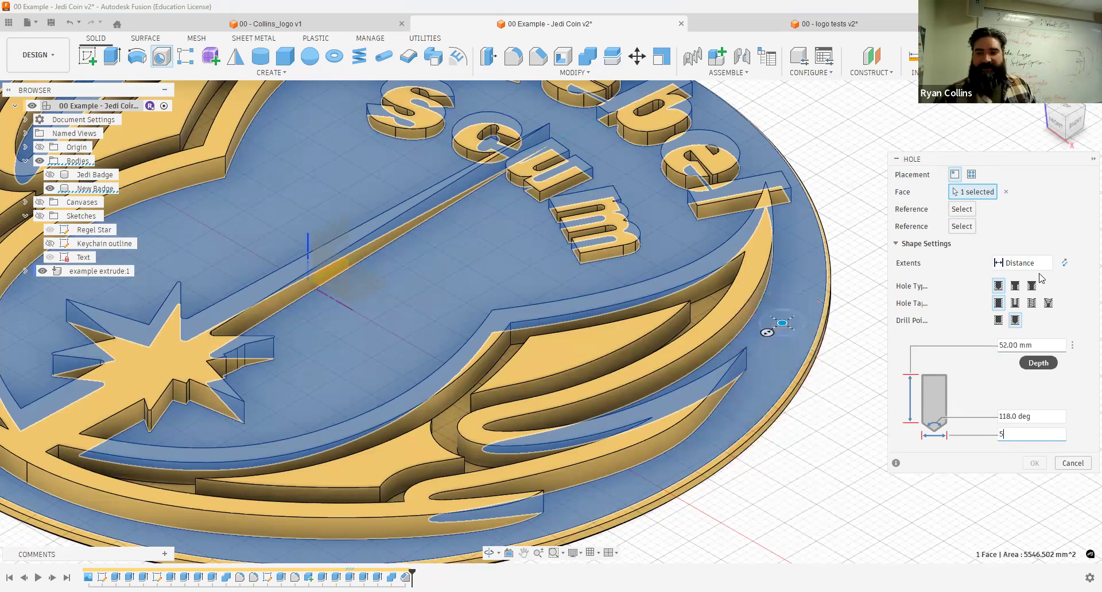
pyautogui.moveTo(1045, 344); pyautogui.dragTo(961, 353)
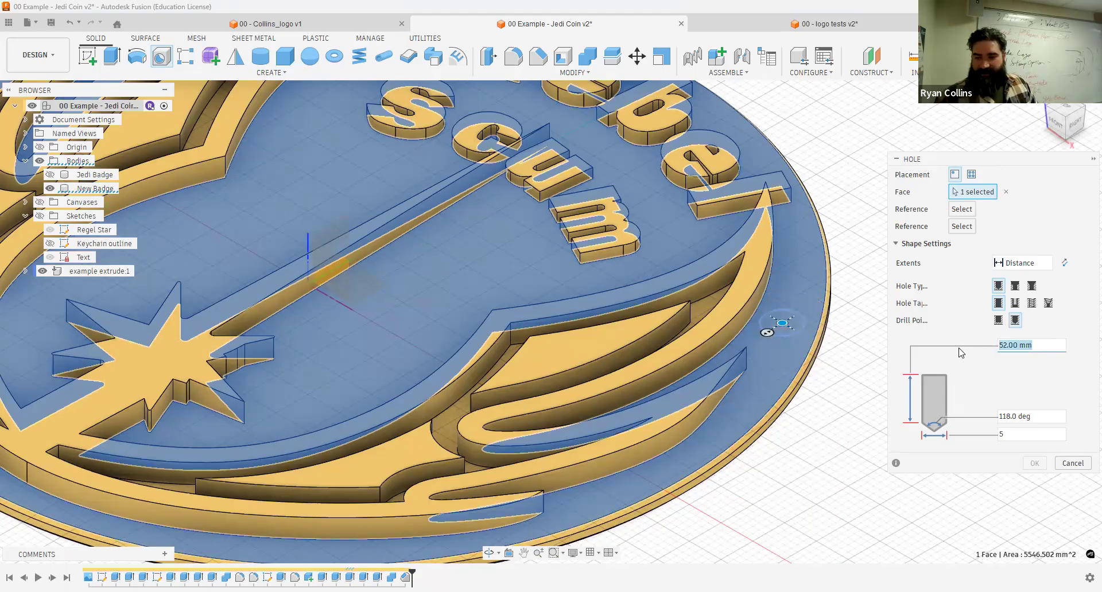
pyautogui.write('5')
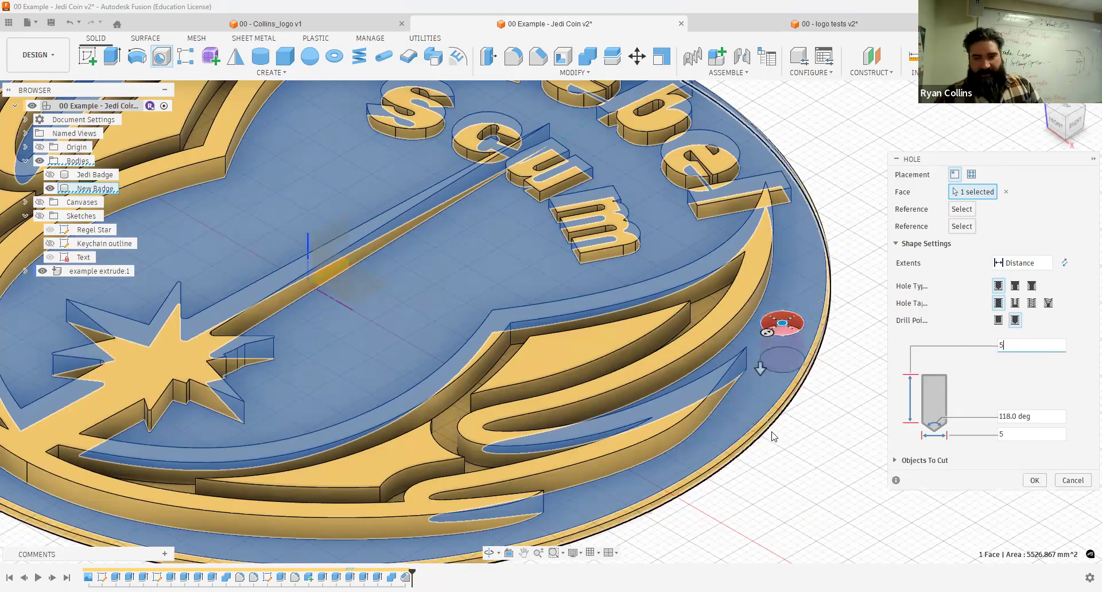
pyautogui.keyDown('shift'); pyautogui.moveTo(783, 430); pyautogui.dragTo(824, 376, button='middle'); pyautogui.keyUp('shift')
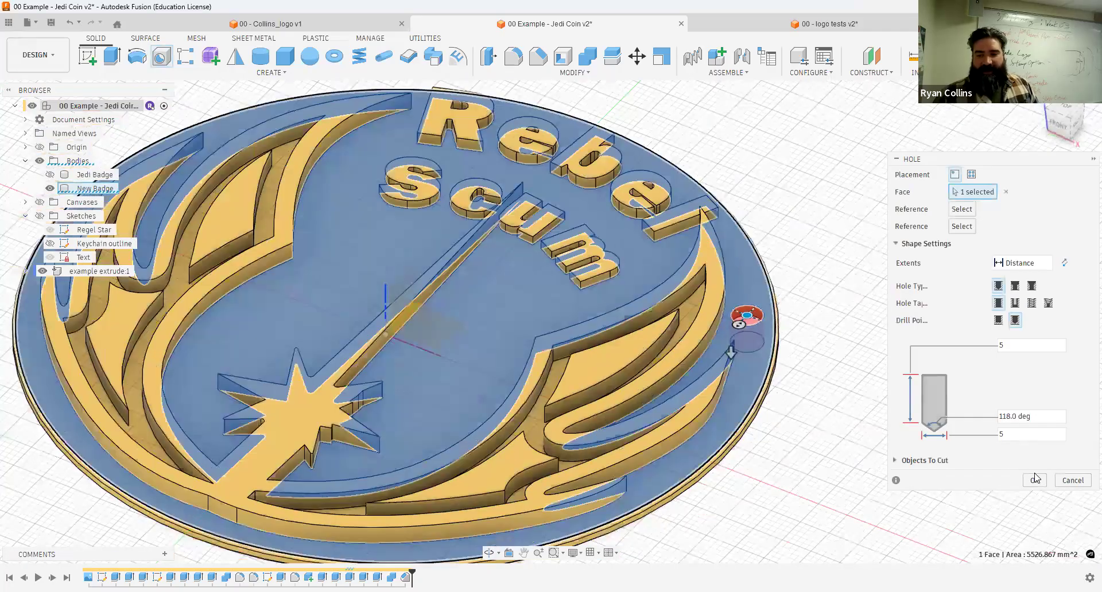
pyautogui.scroll(2, 786, 310)
pyautogui.press('Return')
# Step: Fillet the inner face of the keychain hole with a 0.5 mm radius
pyautogui.scroll(4, 767, 318)
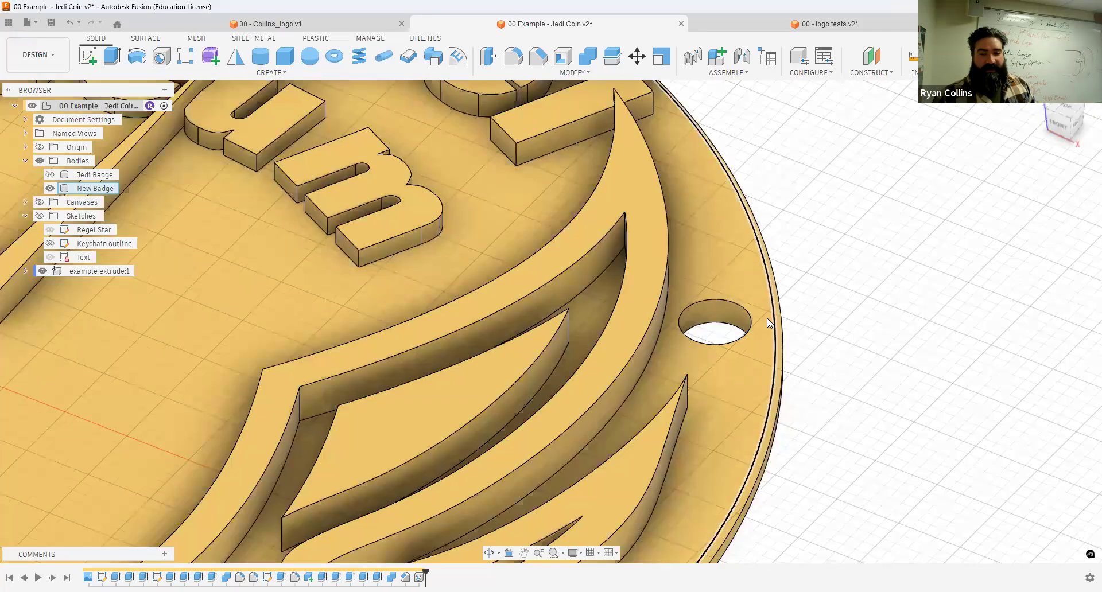
pyautogui.scroll(2, 767, 318)
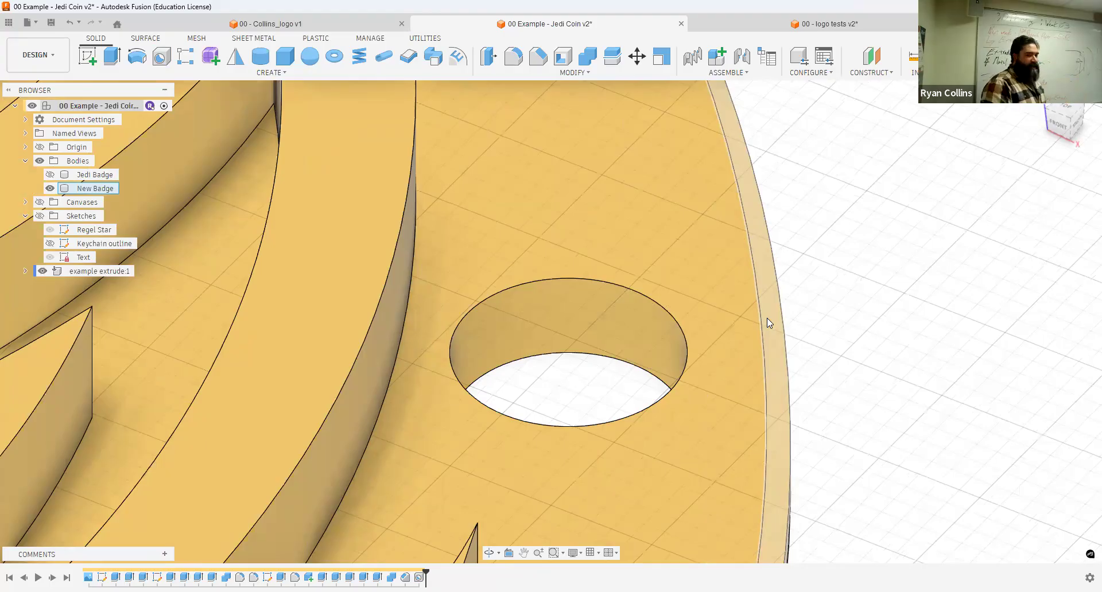
pyautogui.click(518, 55)
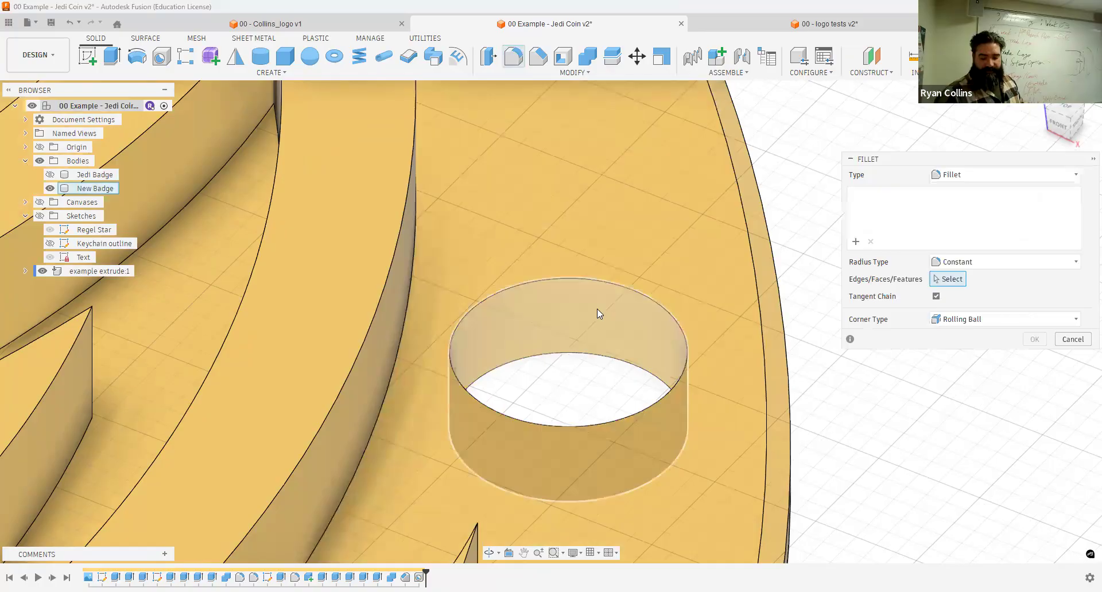
pyautogui.click(597, 313)
pyautogui.write('.5')
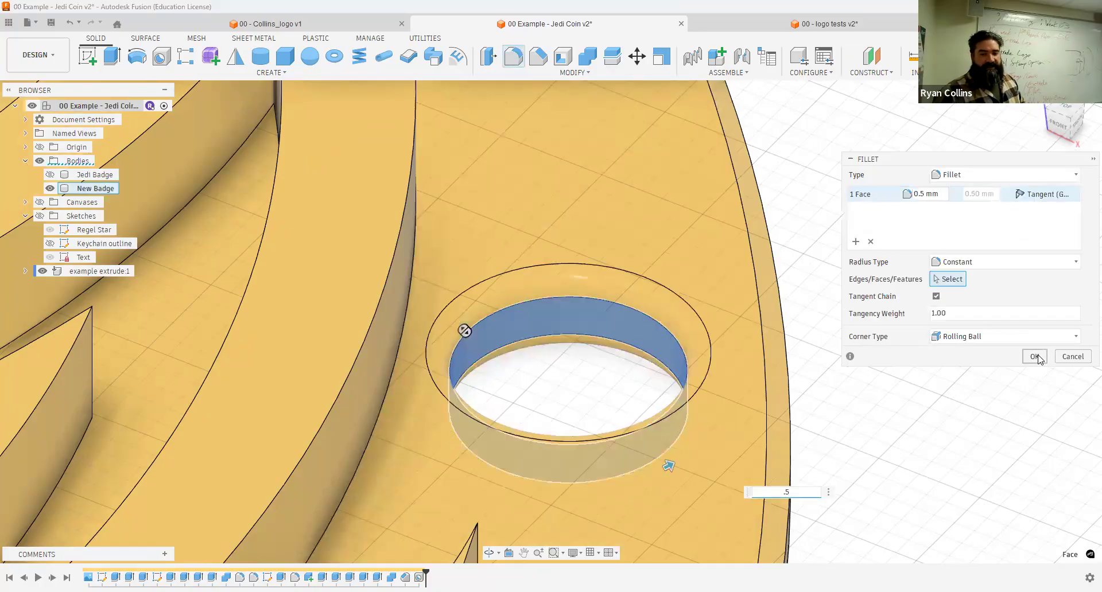
pyautogui.click(1037, 357)
pyautogui.scroll(-5, 868, 391)
pyautogui.scroll(-8, 870, 394)
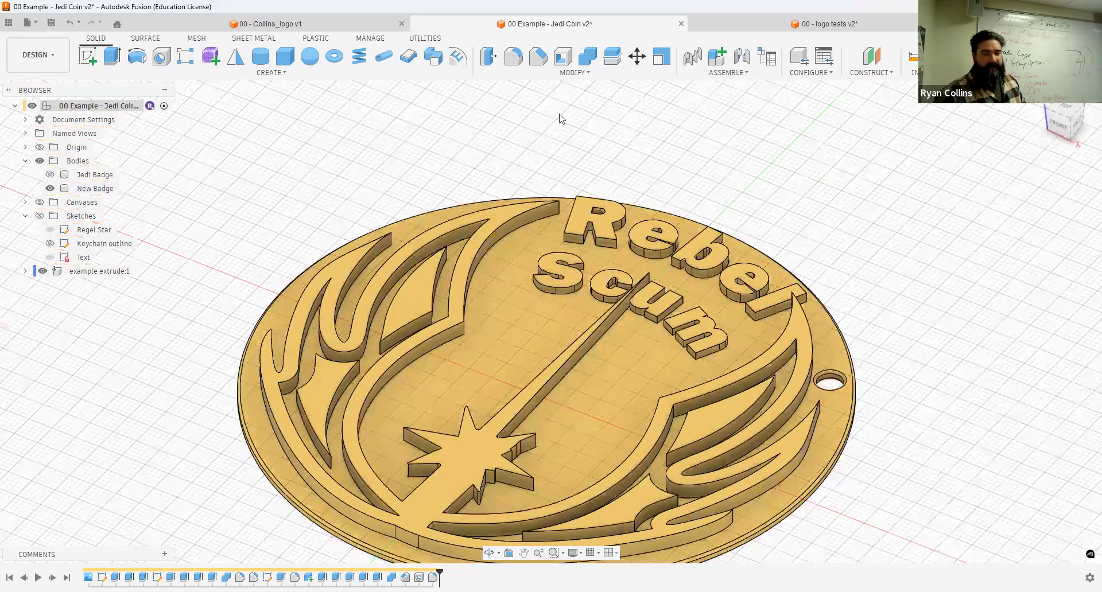
pyautogui.moveTo(593, 235); pyautogui.dragTo(559, 119, button='middle')
pyautogui.click(516, 58)
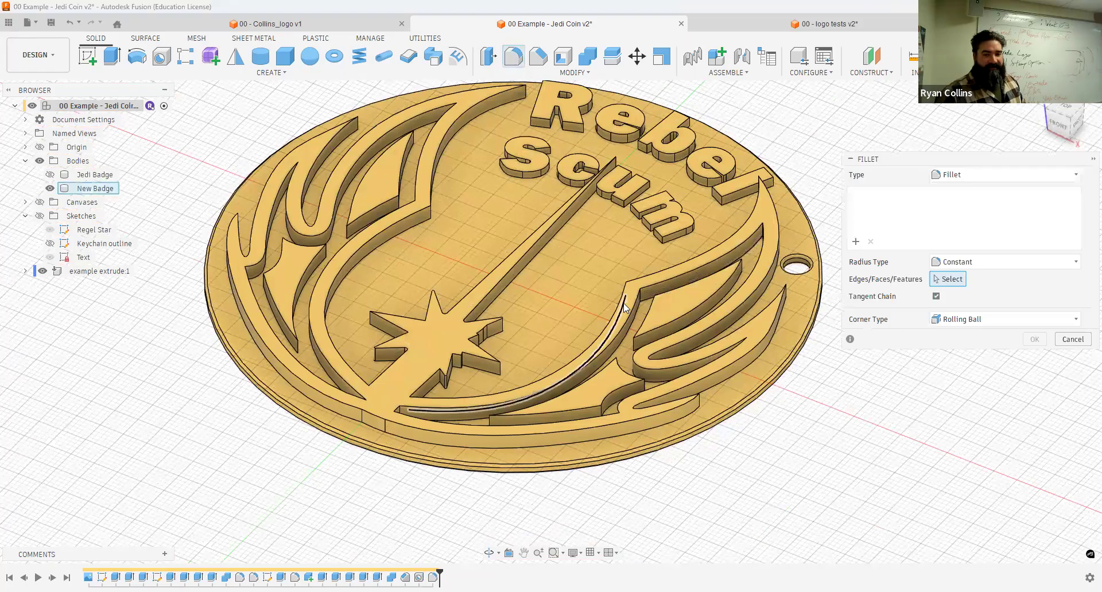
pyautogui.click(1073, 339)
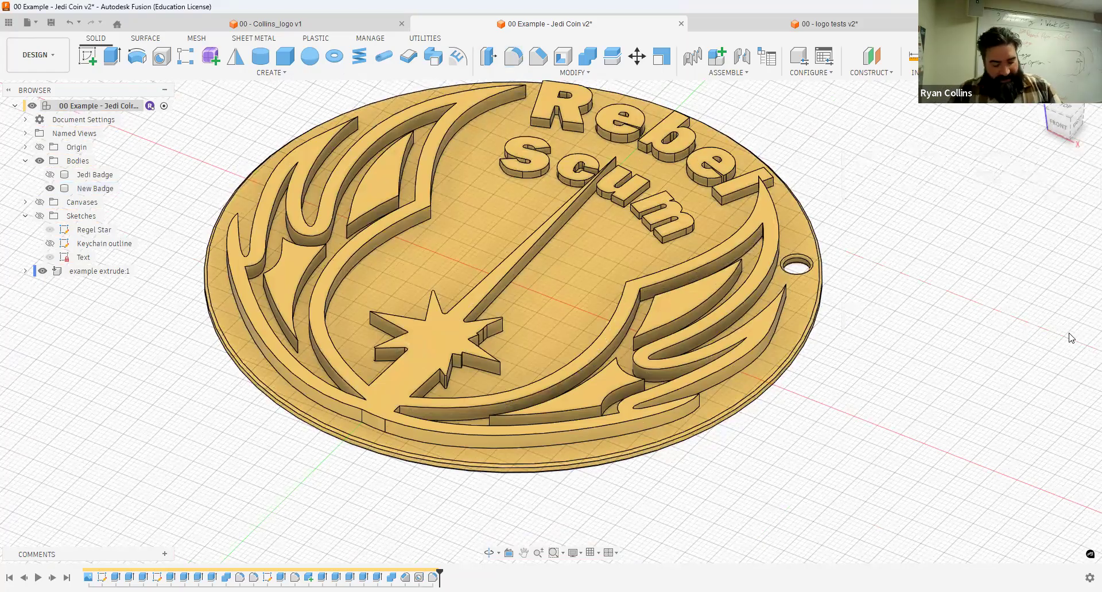
# Step: Save the design with the version description "extrude"
pyautogui.hotkey('ctrl', 's')
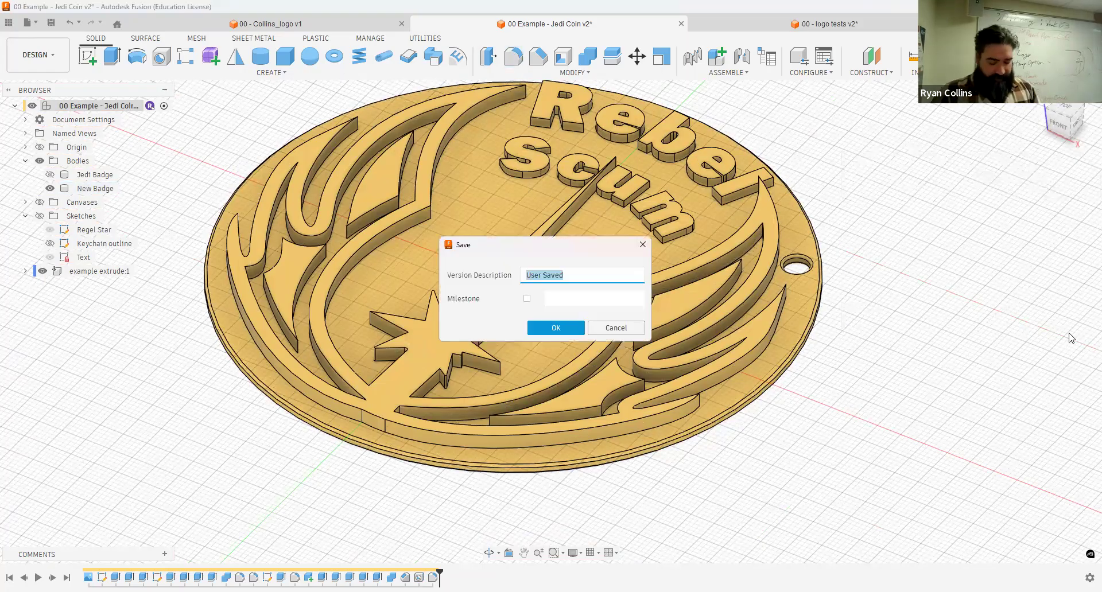
pyautogui.write('extrude')
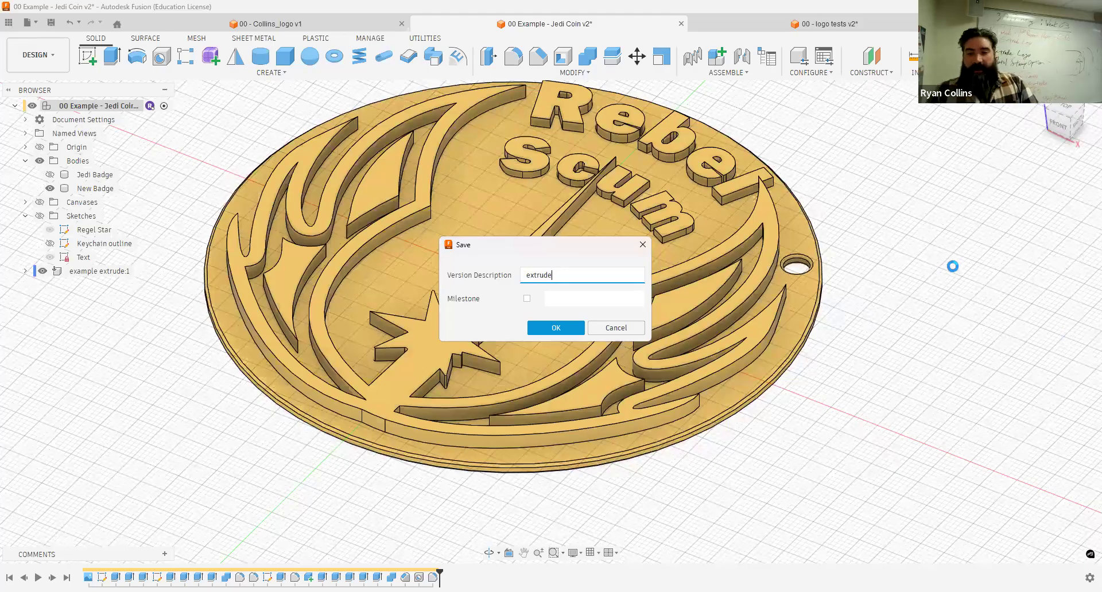
pyautogui.press('Return')
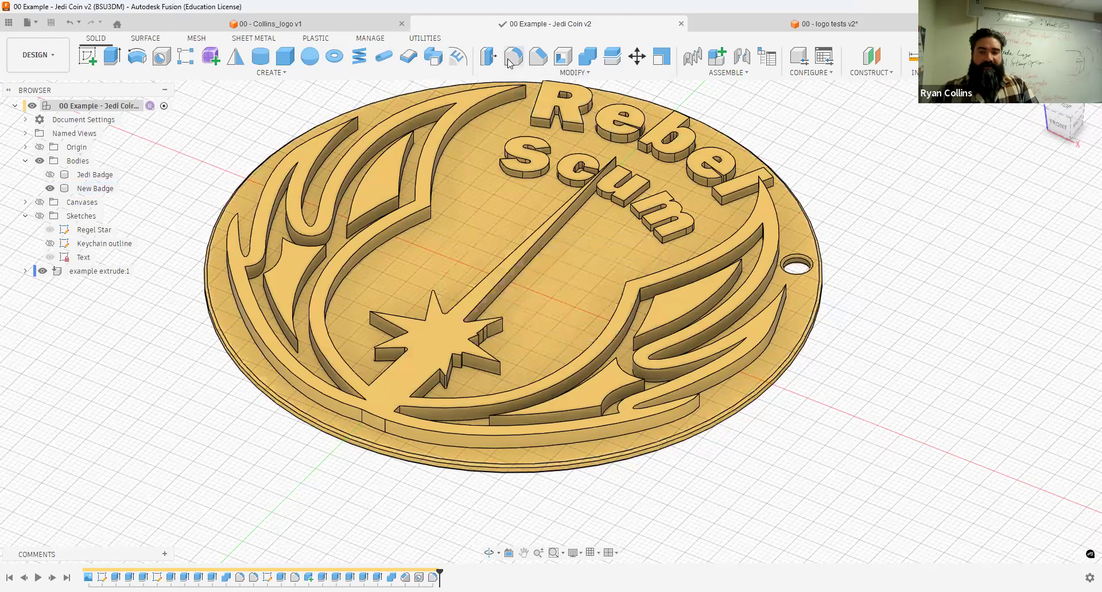
# Step: Select the top face of the joined wings and star for a fillet and set its radius to 0.5 mm
pyautogui.press('f')
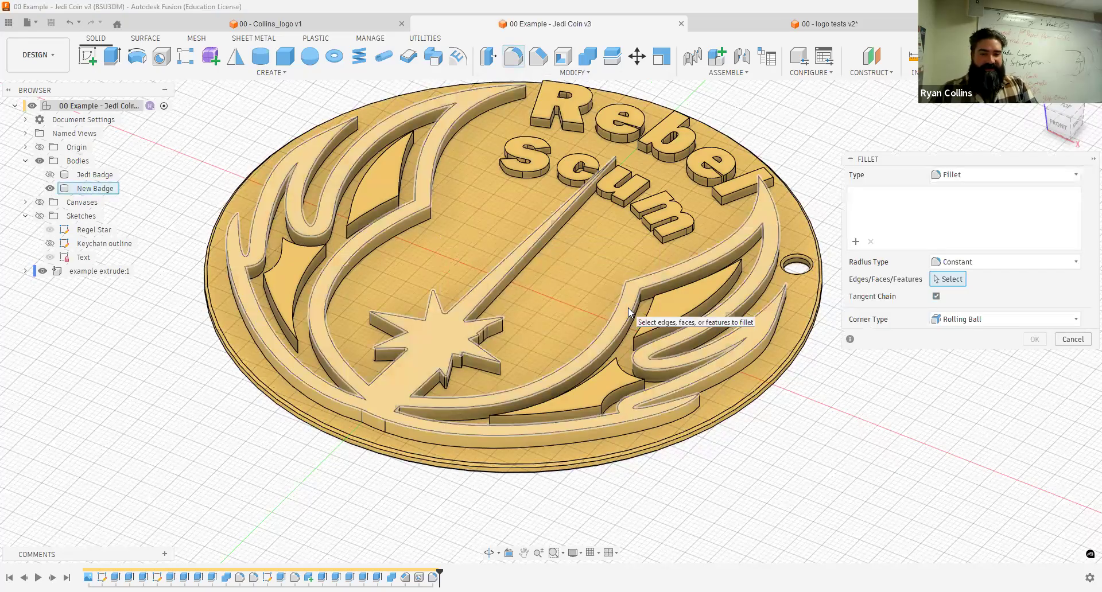
pyautogui.click(690, 254)
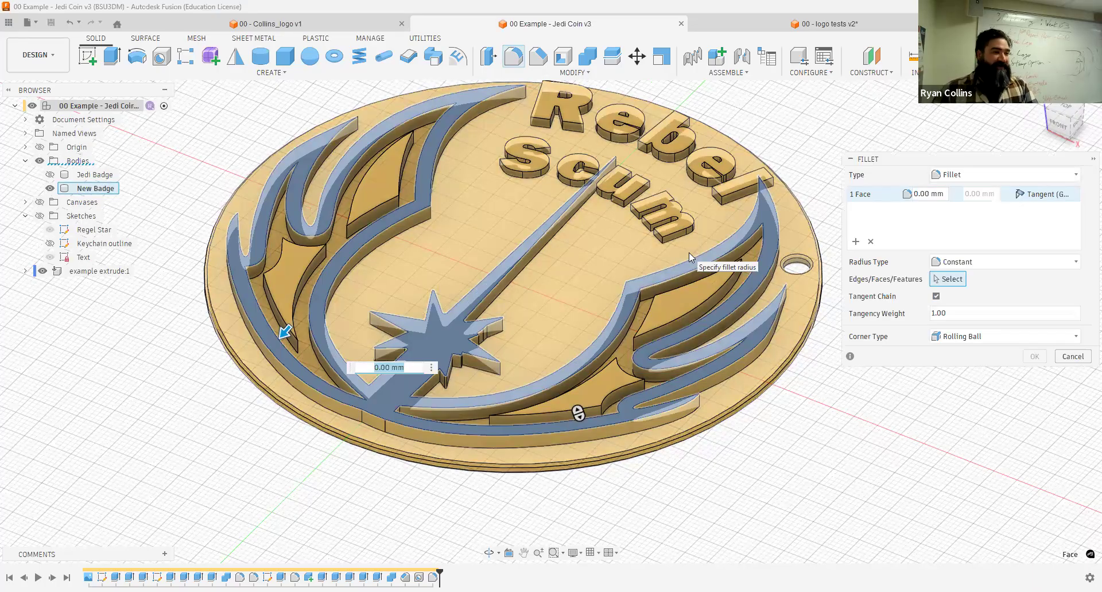
pyautogui.write('.5')
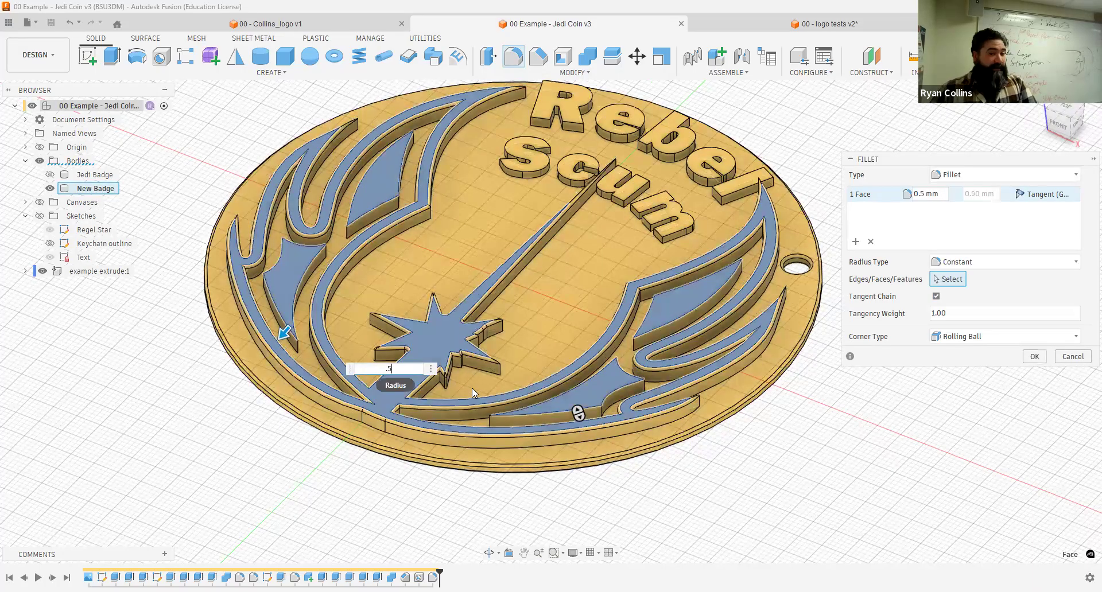
pyautogui.scroll(5, 344, 402)
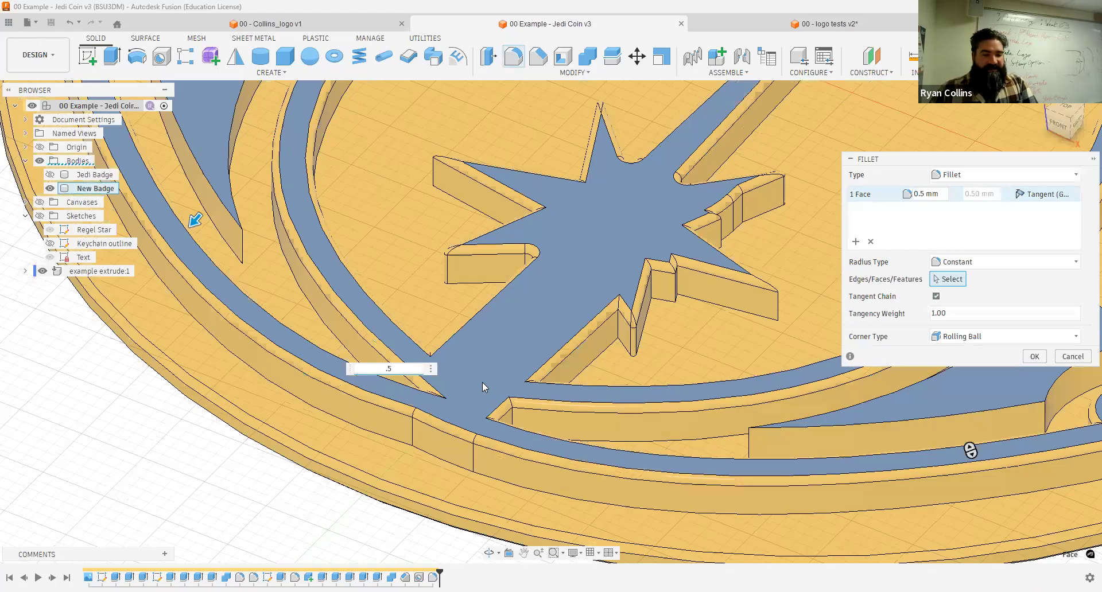
pyautogui.keyDown('shift'); pyautogui.moveTo(505, 386); pyautogui.dragTo(448, 367, button='middle'); pyautogui.keyUp('shift')
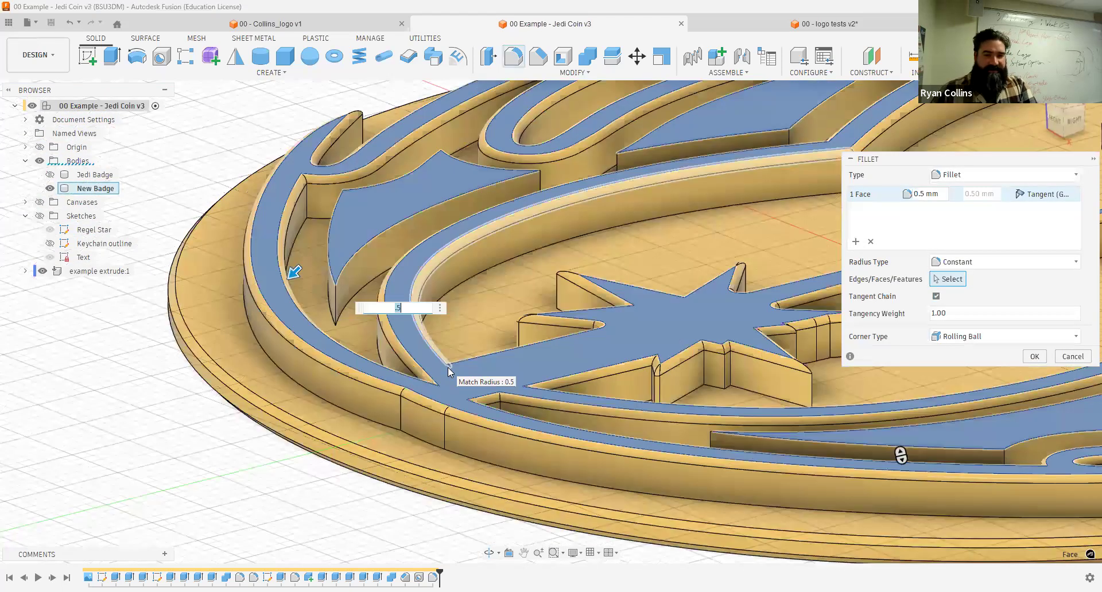
# Step: Try a 1 mm radius for the fillet on the wings and star
pyautogui.press('BackSpace')
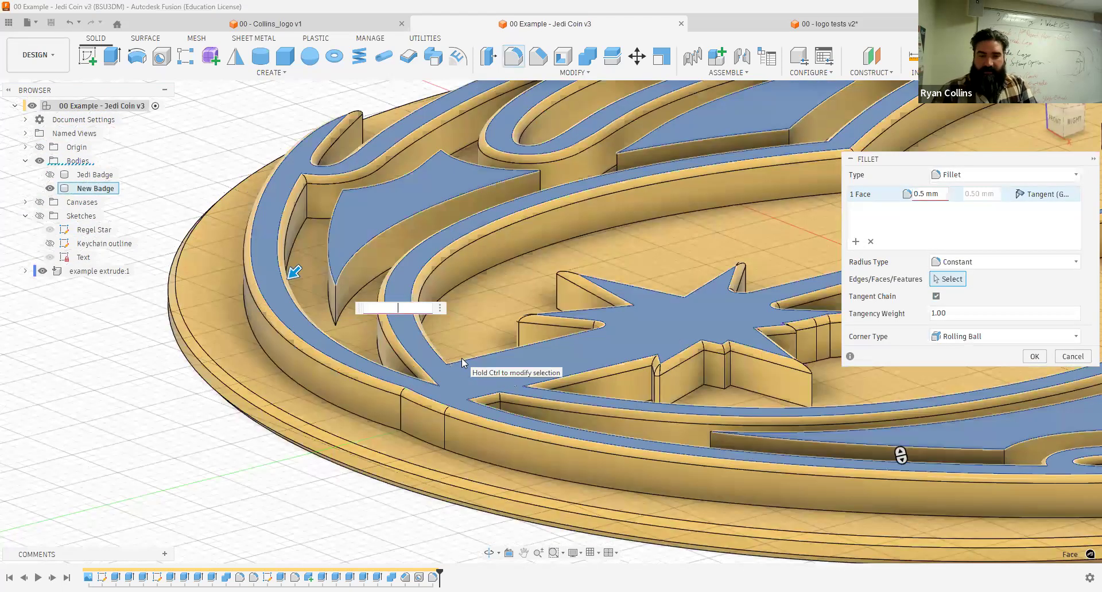
pyautogui.write('1')
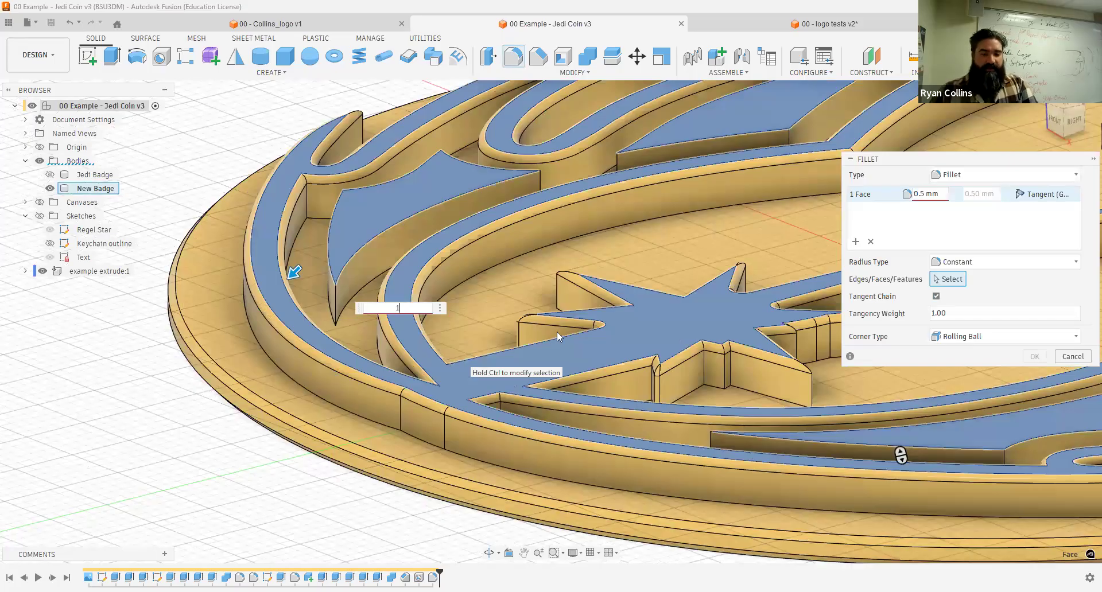
pyautogui.scroll(-3, 678, 413)
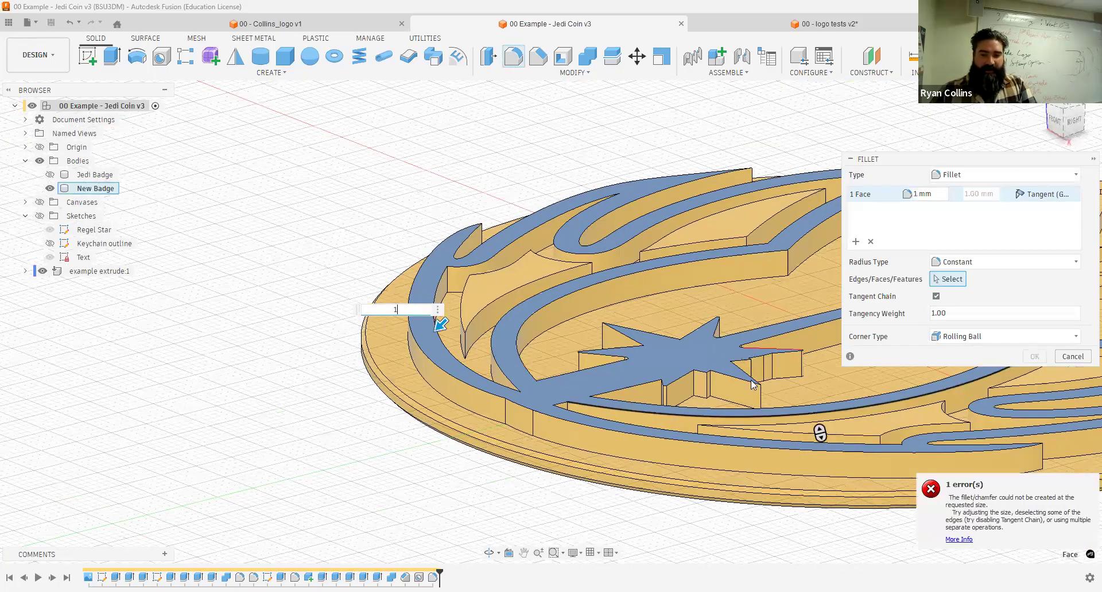
pyautogui.scroll(3, 689, 404)
# Step: Set the fillet radius on the wings and star to 0.5 mm and create the fillet
pyautogui.press('BackSpace')
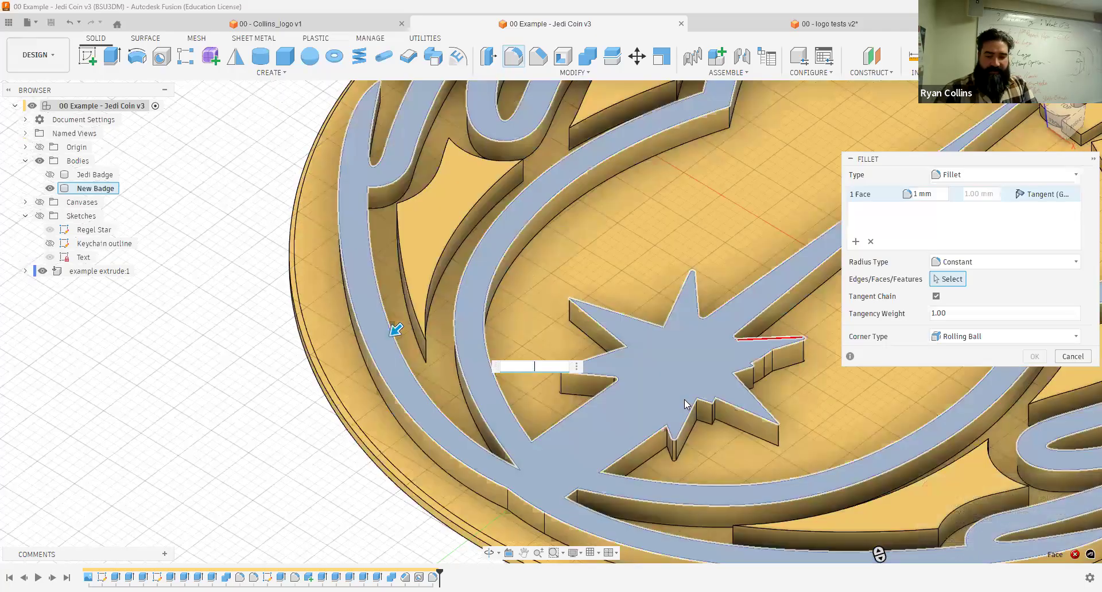
pyautogui.write('.5')
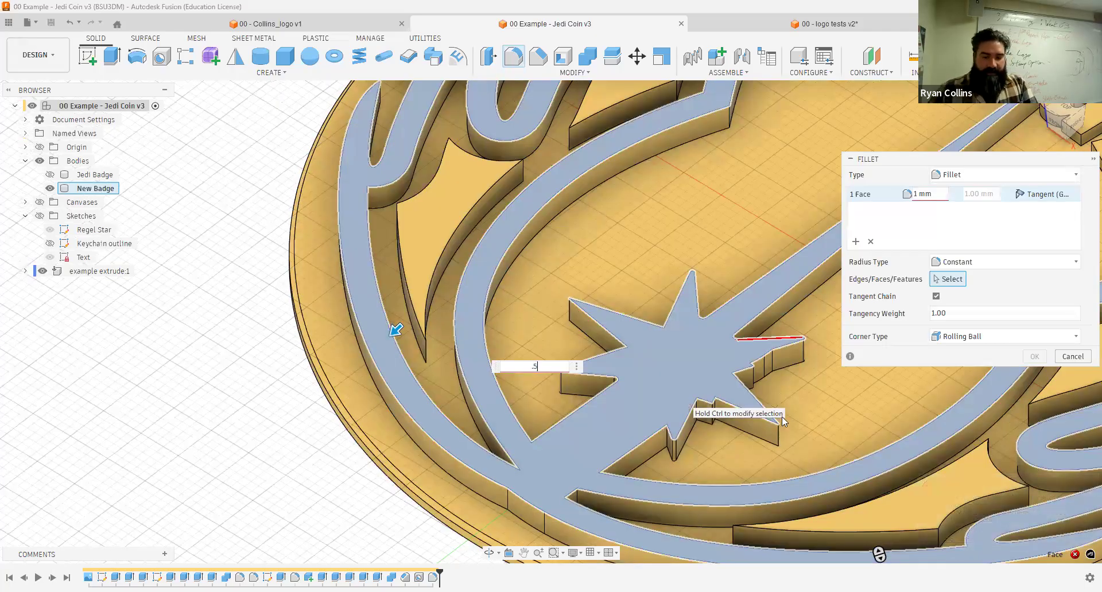
pyautogui.scroll(-2, 780, 459)
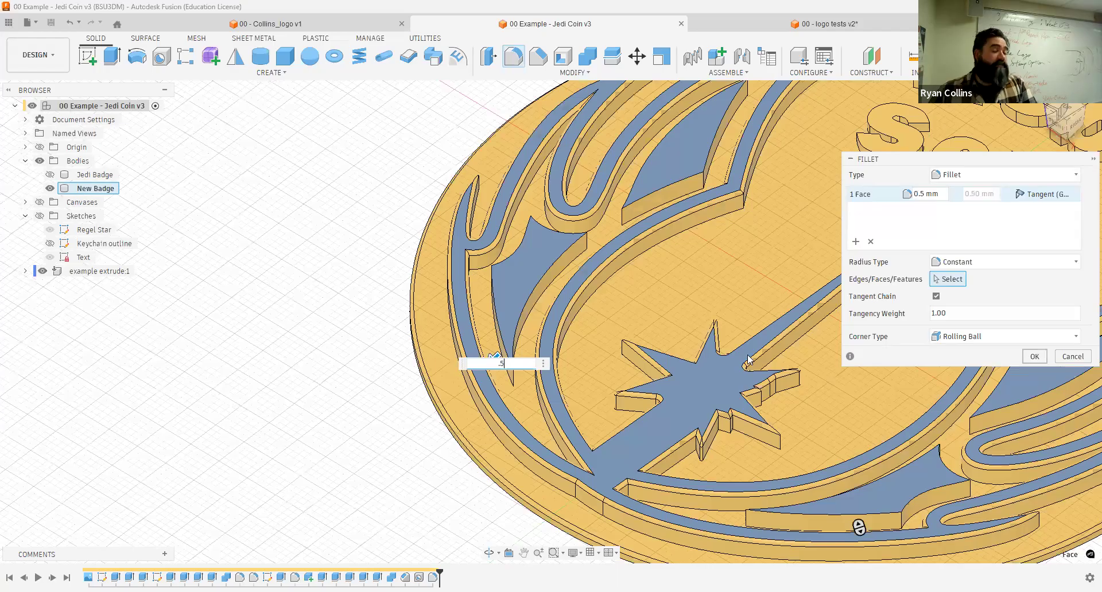
pyautogui.press('Return')
# Step: Return to the home view and save the design with the version description "hole and fillet"
pyautogui.moveTo(1085, 115); pyautogui.dragTo(849, 137, button='middle')
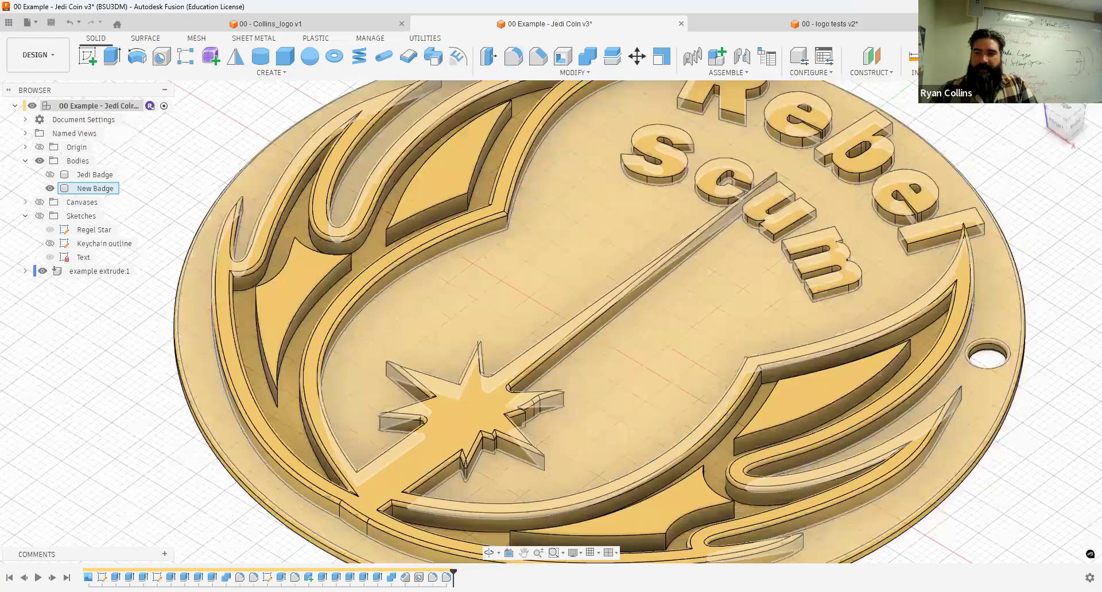
pyautogui.click(1038, 101)
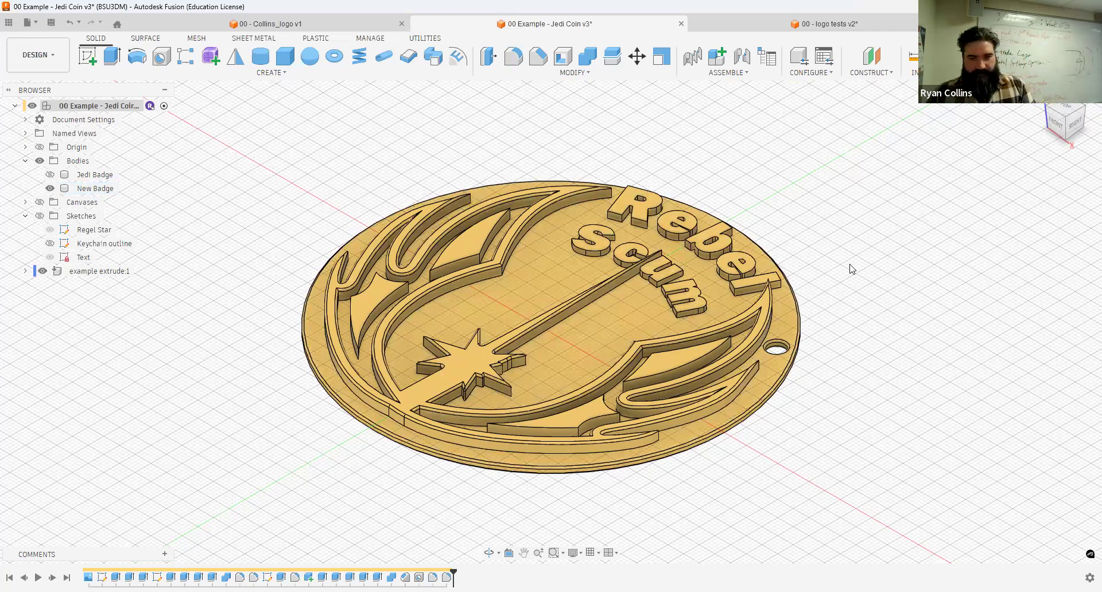
pyautogui.hotkey('ctrl', 's')
pyautogui.write('hole ')
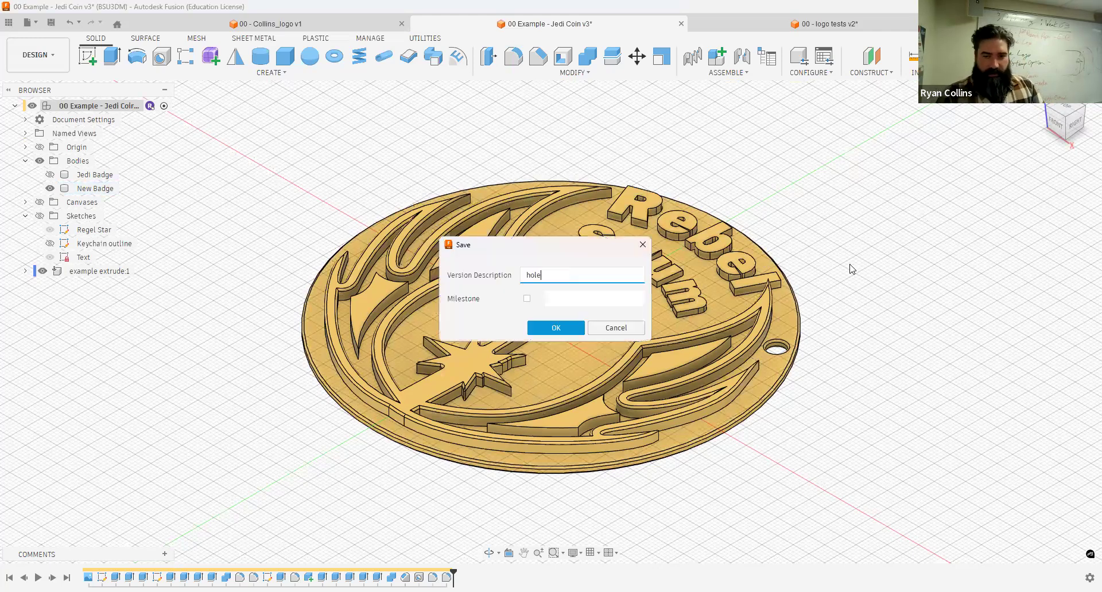
pyautogui.write('and fillet')
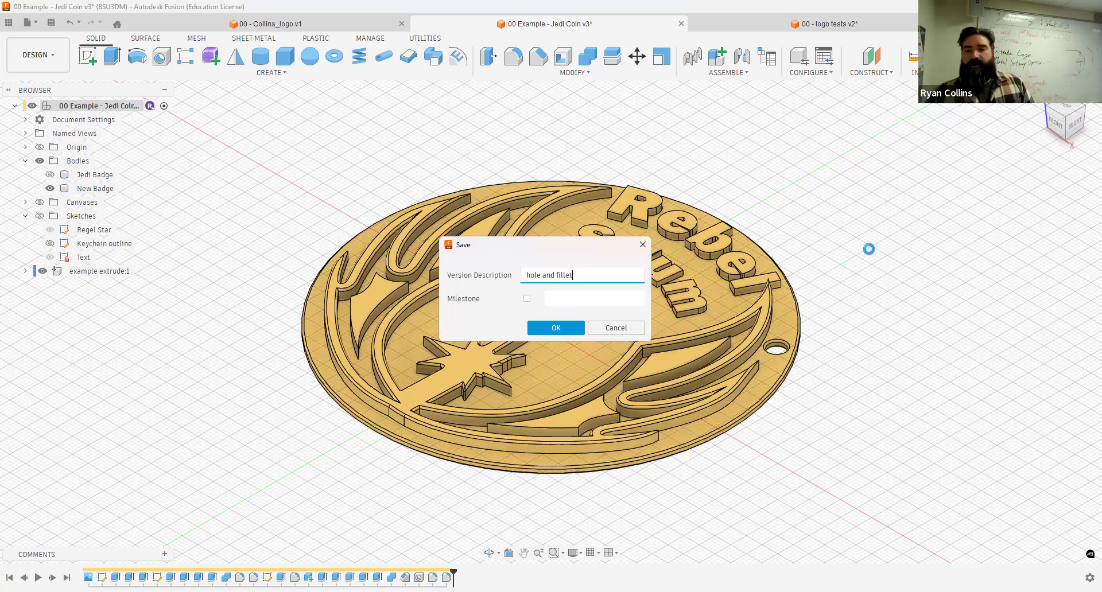
pyautogui.press('Return')
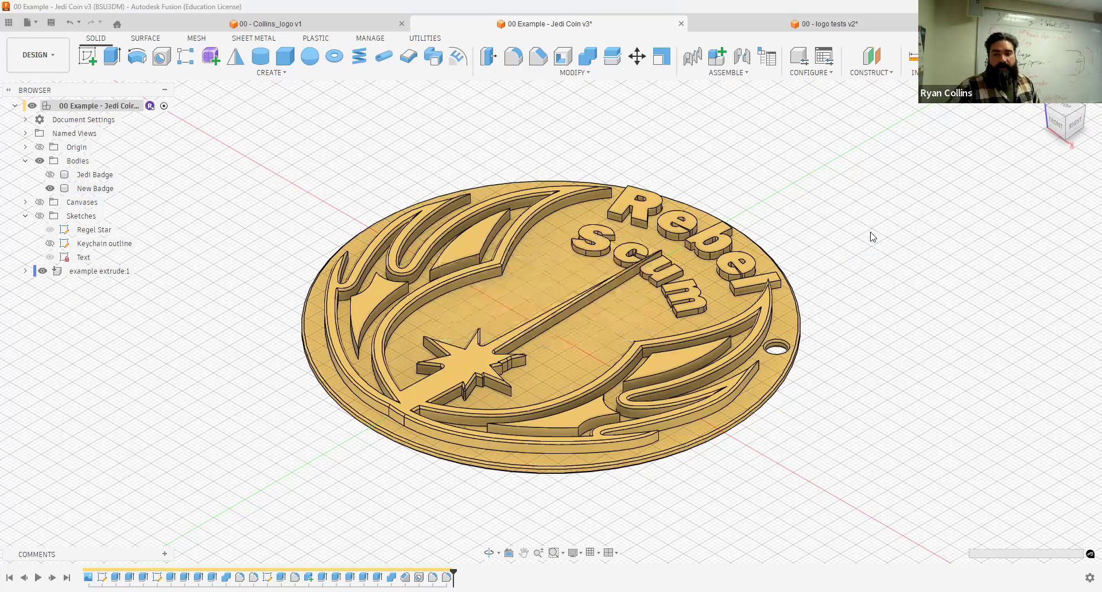
pyautogui.scroll(1, 832, 264)
pyautogui.scroll(-3, 834, 265)
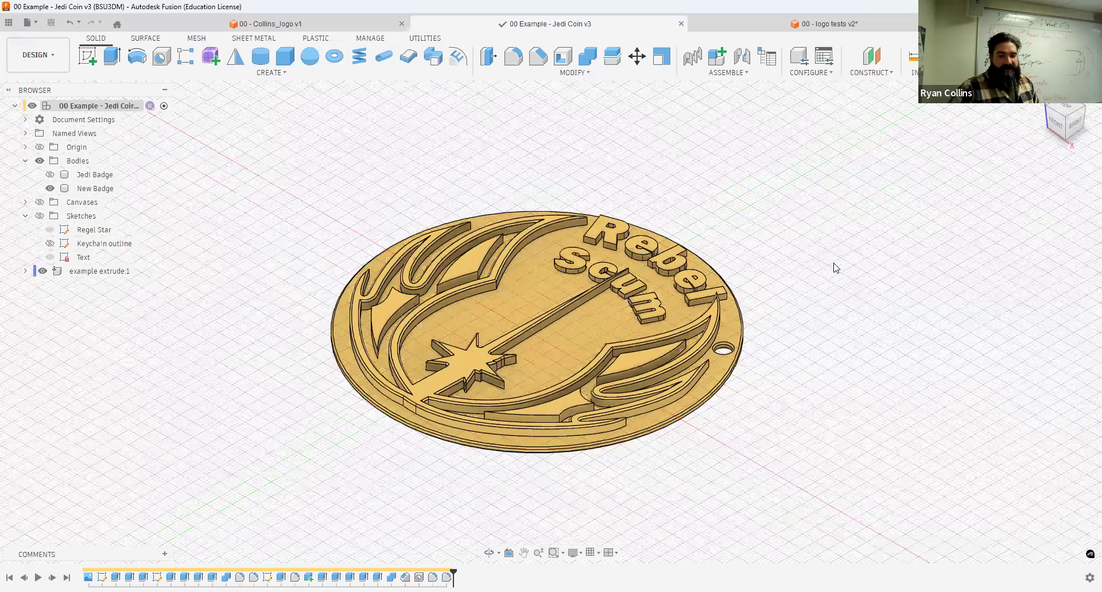
pyautogui.scroll(1, 836, 268)
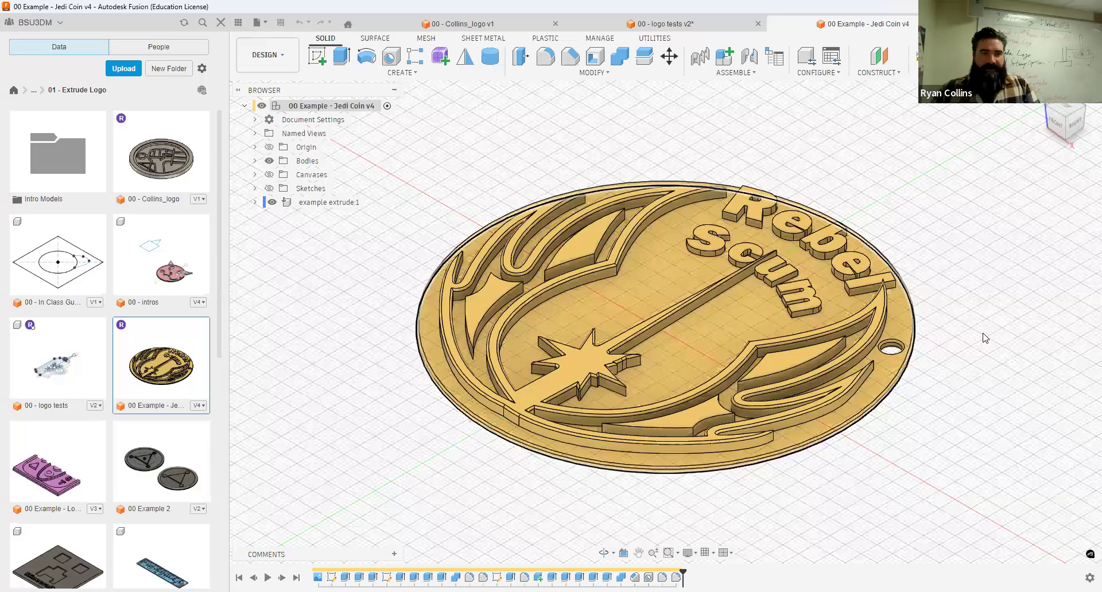
# Step: Hide the data panel and examine the finished badge's text, wings, star and keychain hole from several angles
pyautogui.click(220, 22)
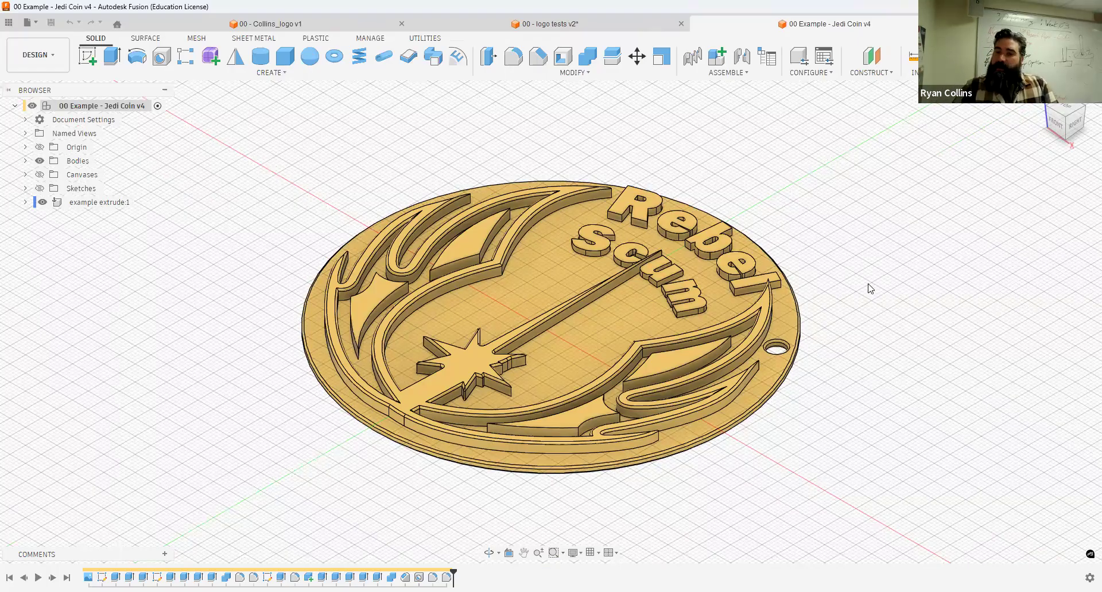
pyautogui.keyDown('shift'); pyautogui.moveTo(859, 293); pyautogui.dragTo(866, 362, button='middle'); pyautogui.keyUp('shift')
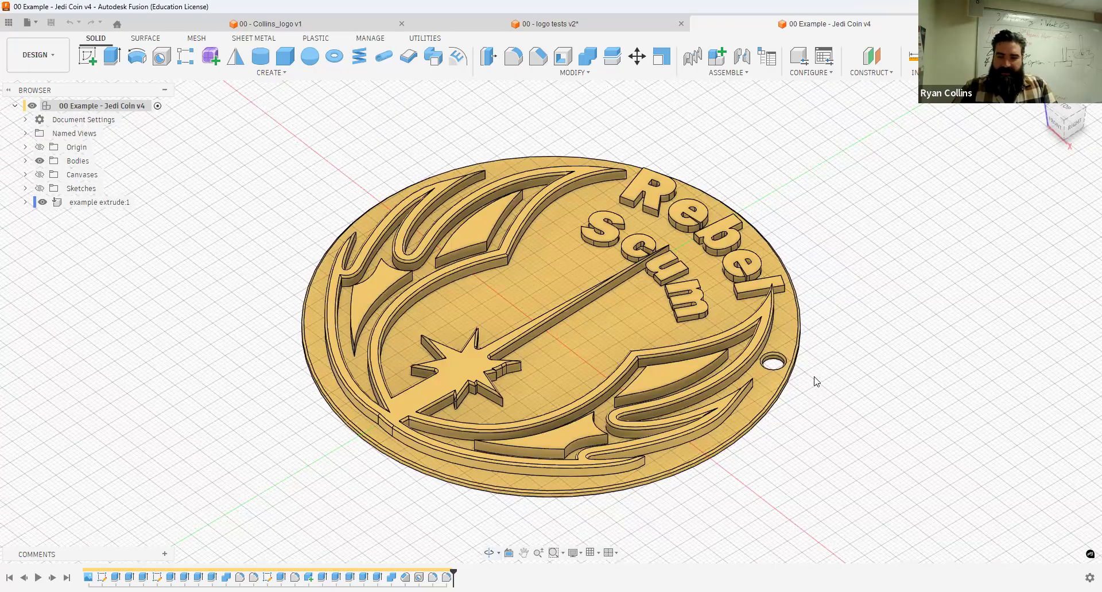
pyautogui.scroll(1, 818, 379)
pyautogui.scroll(2, 826, 376)
pyautogui.moveTo(826, 376)
pyautogui.keyDown('shift'); pyautogui.mouseDown(button='middle')
pyautogui.moveTo(824, 360)
pyautogui.moveTo(844, 357)
pyautogui.moveTo(838, 370)
pyautogui.mouseUp(button='middle'); pyautogui.keyUp('shift')
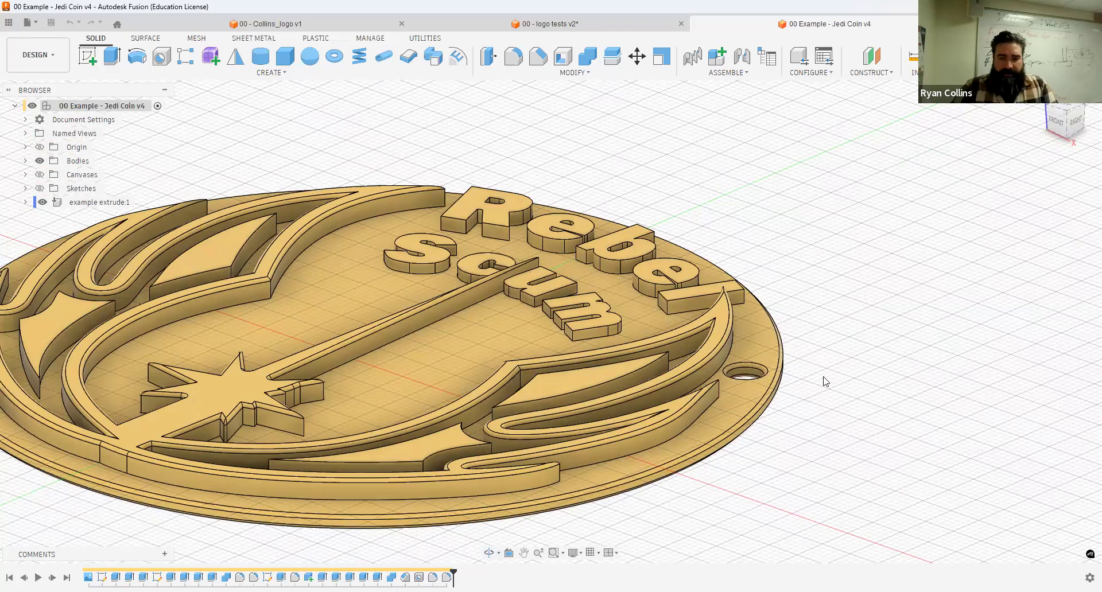
pyautogui.scroll(-4, 826, 382)
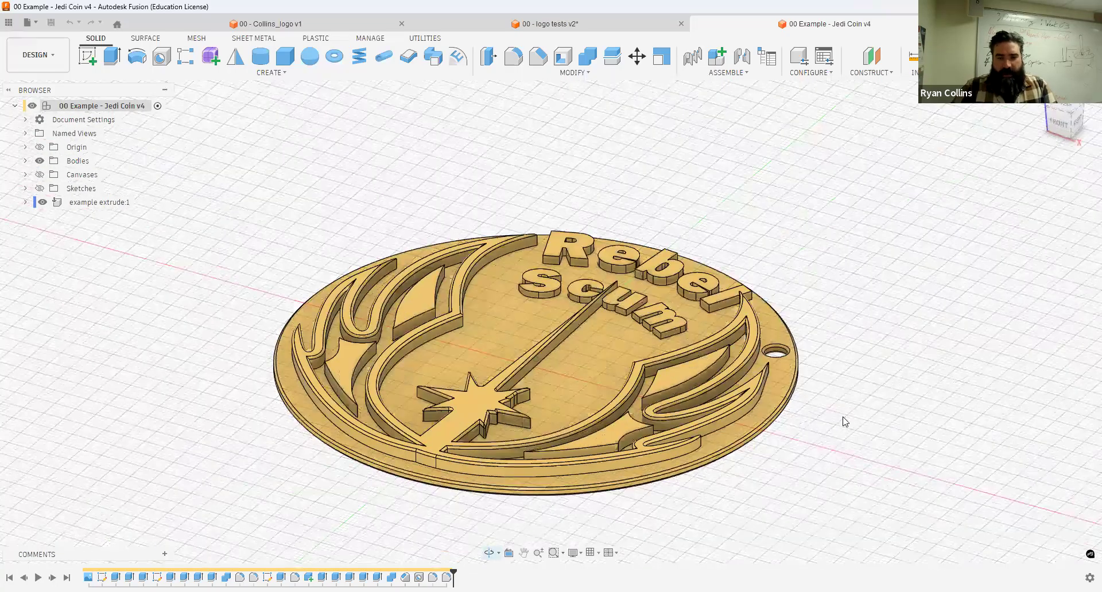
pyautogui.keyDown('shift'); pyautogui.moveTo(860, 422); pyautogui.dragTo(844, 371, button='middle'); pyautogui.keyUp('shift')
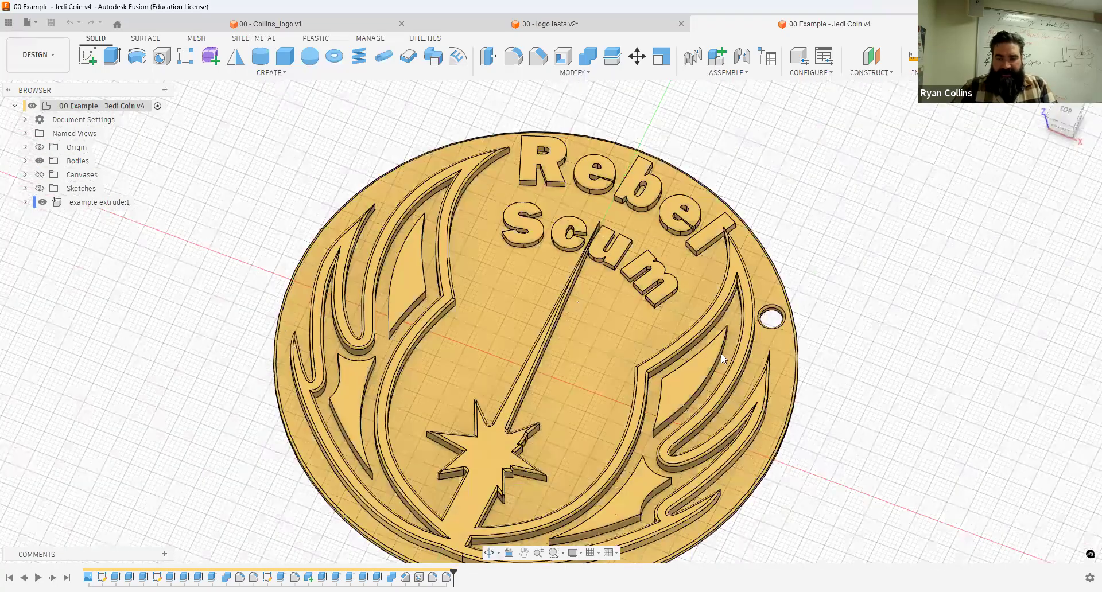
pyautogui.scroll(-3, 721, 355)
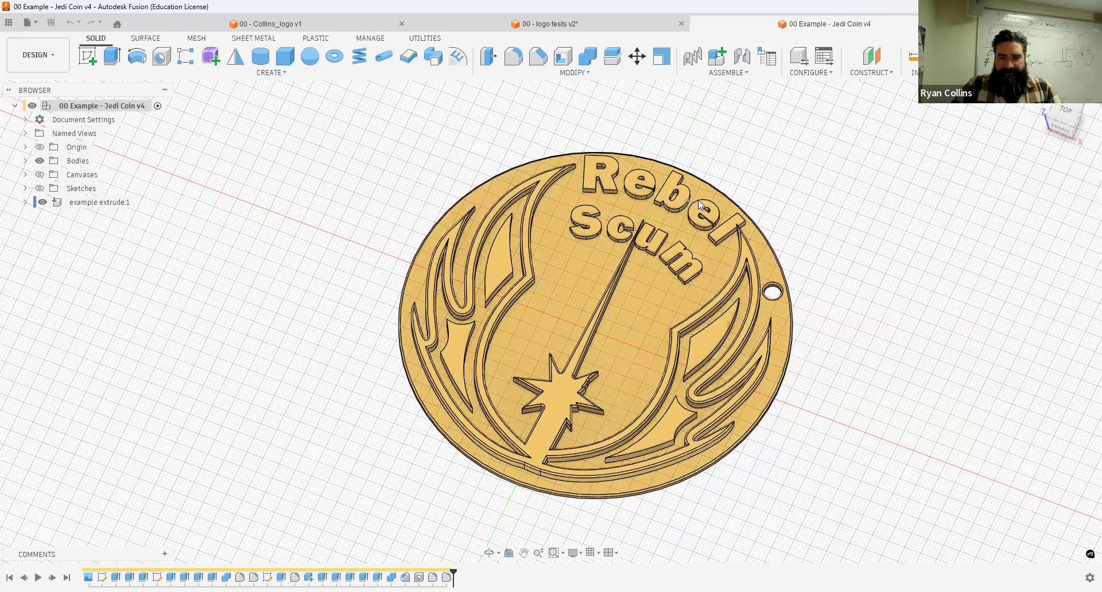
# Step: List the design's bodies and highlight the New Badge body to check that it covers the whole coin, and clear the selection
pyautogui.click(25, 161)
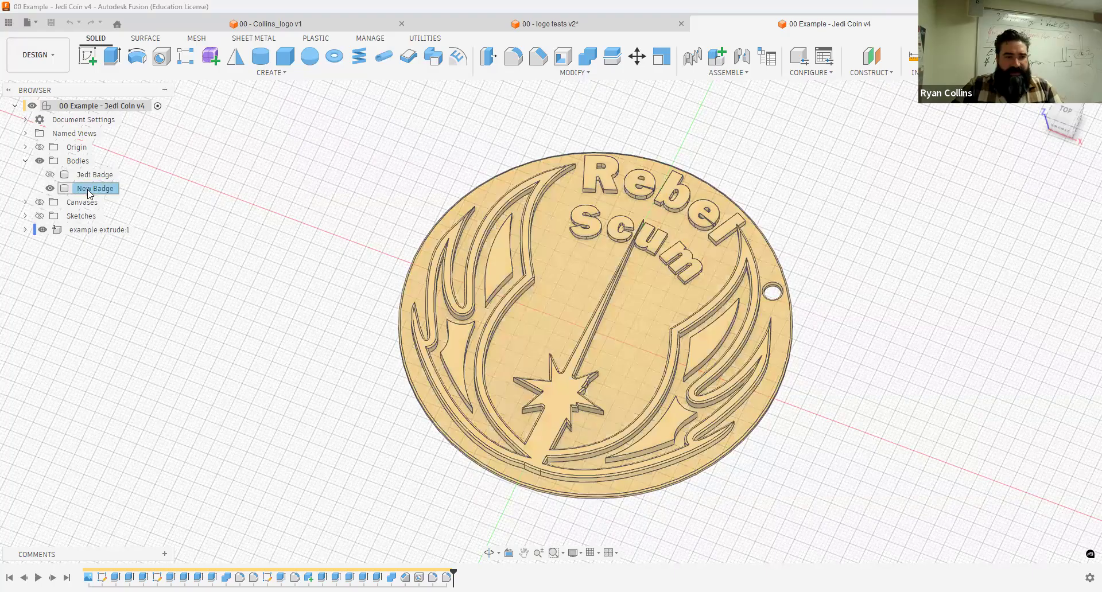
pyautogui.click(91, 189)
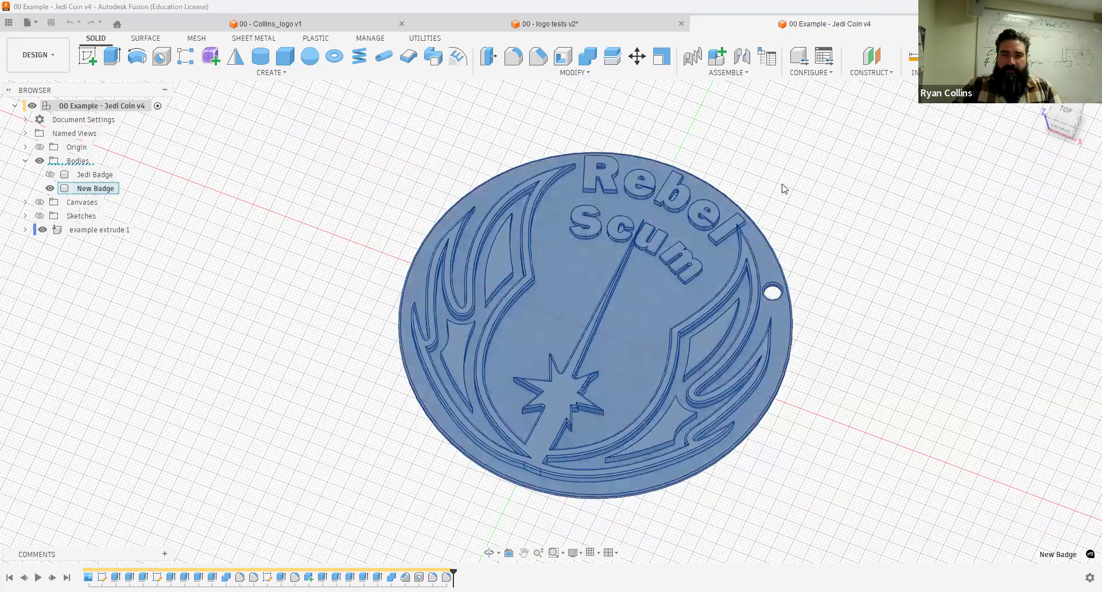
pyautogui.click(917, 184)
# Step: Inspect the badge's edge profile from the front, and return to an angled view of its top
pyautogui.click(1060, 133)
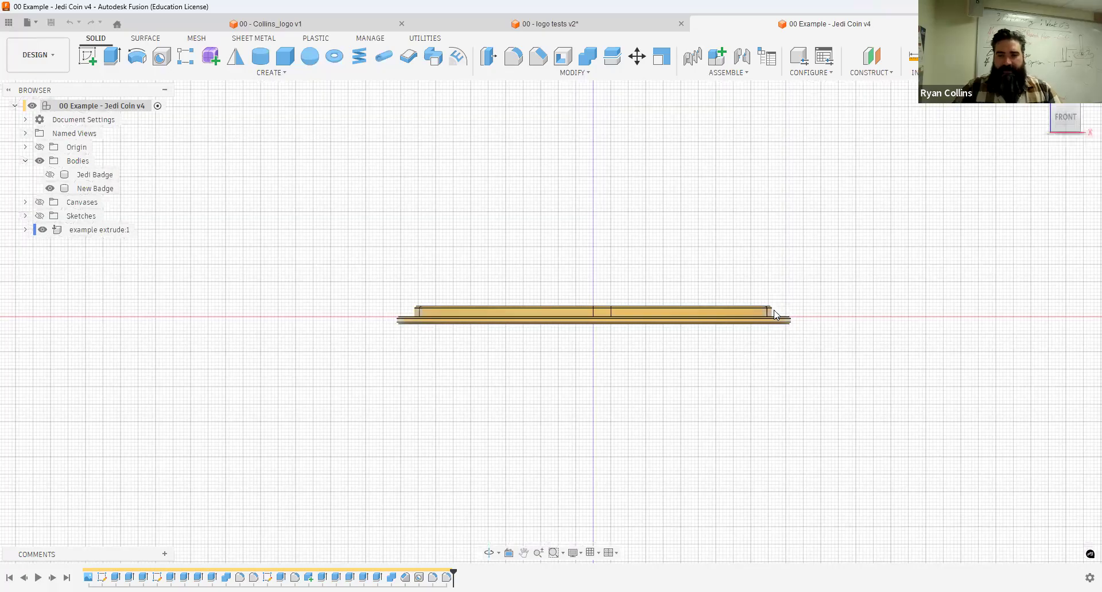
pyautogui.scroll(5, 774, 315)
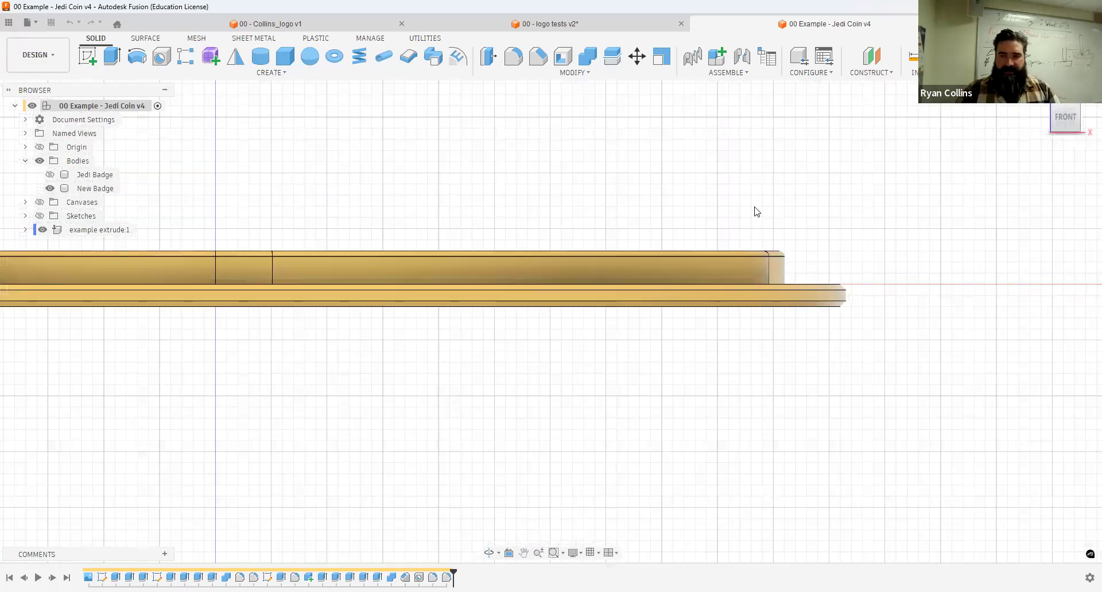
pyautogui.click(1040, 94)
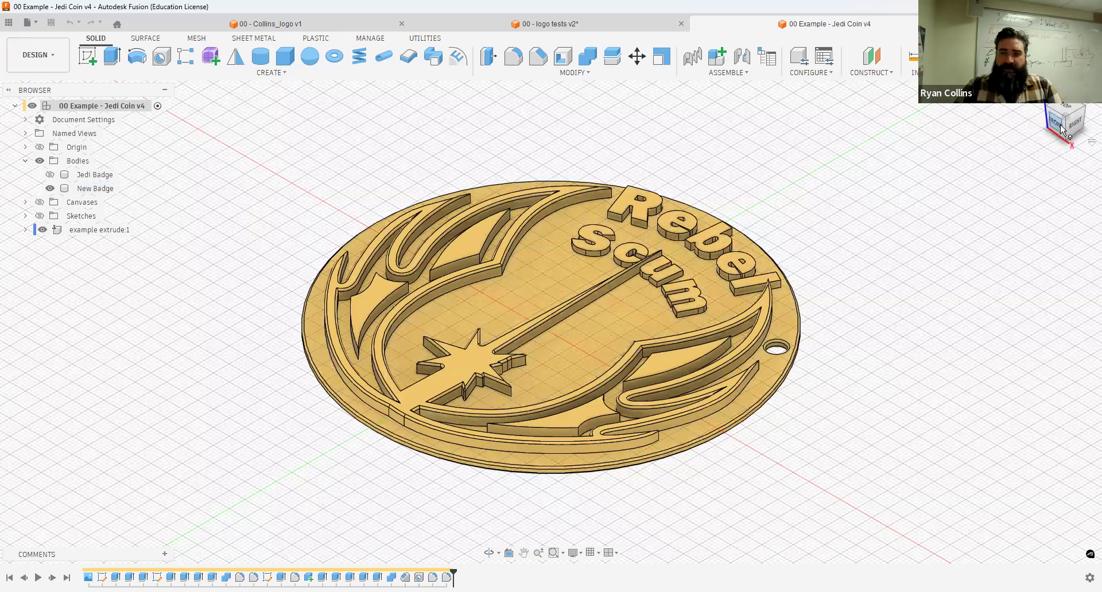
pyautogui.moveTo(1059, 133); pyautogui.dragTo(1071, 149)
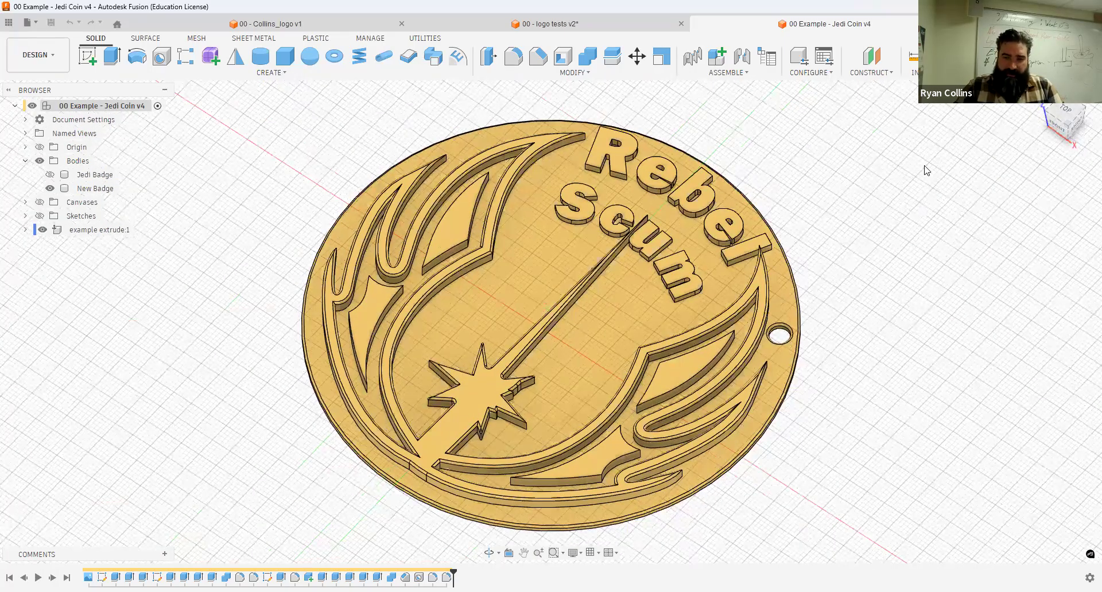